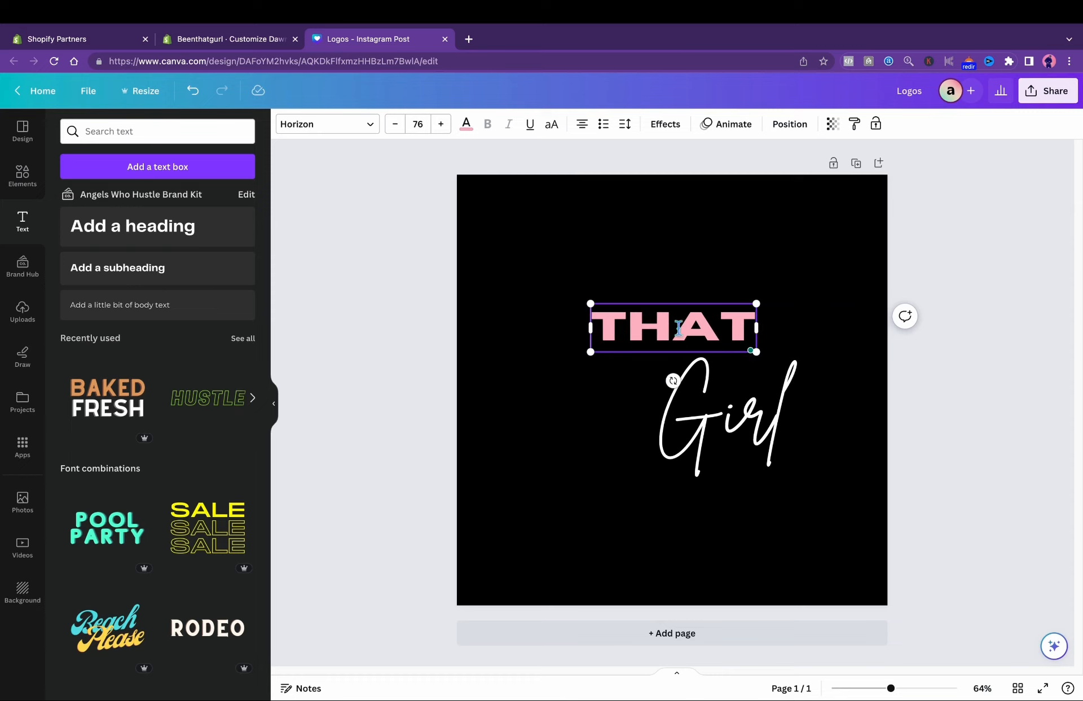
Step: Move and enlarge the word THAT, and place the script word Girl directly beside it on the same line
{"action": "left_click", "coordinate": [641, 344]}
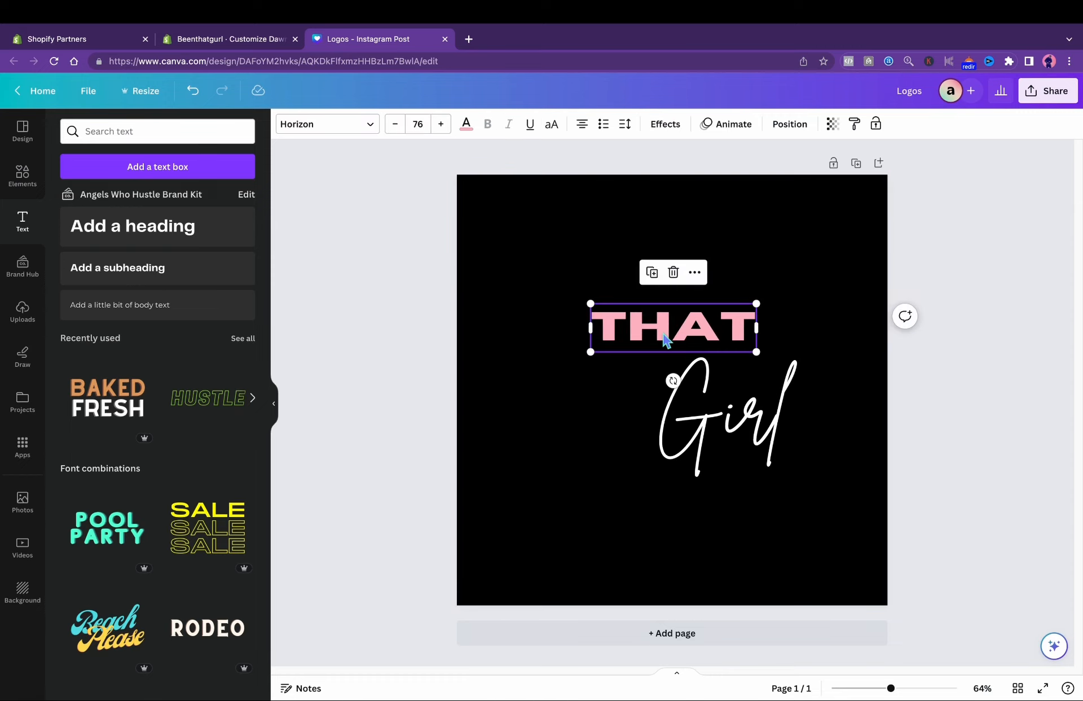
{"action": "left_click_drag", "start_coordinate": [663, 339], "coordinate": [585, 350]}
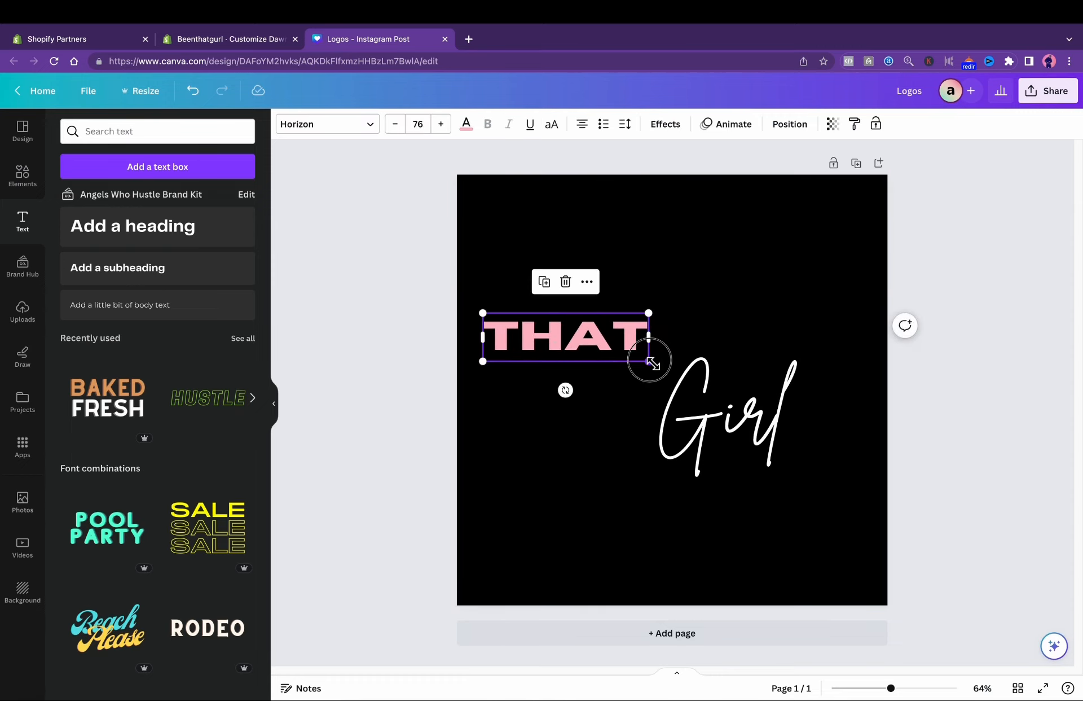
{"action": "left_click_drag", "start_coordinate": [649, 361], "coordinate": [718, 379]}
{"action": "left_click", "coordinate": [737, 428]}
{"action": "left_click_drag", "start_coordinate": [737, 429], "coordinate": [818, 369]}
{"action": "left_click", "coordinate": [670, 346]}
{"action": "left_click_drag", "start_coordinate": [670, 346], "coordinate": [659, 340]}
{"action": "left_click_drag", "start_coordinate": [792, 364], "coordinate": [774, 355]}
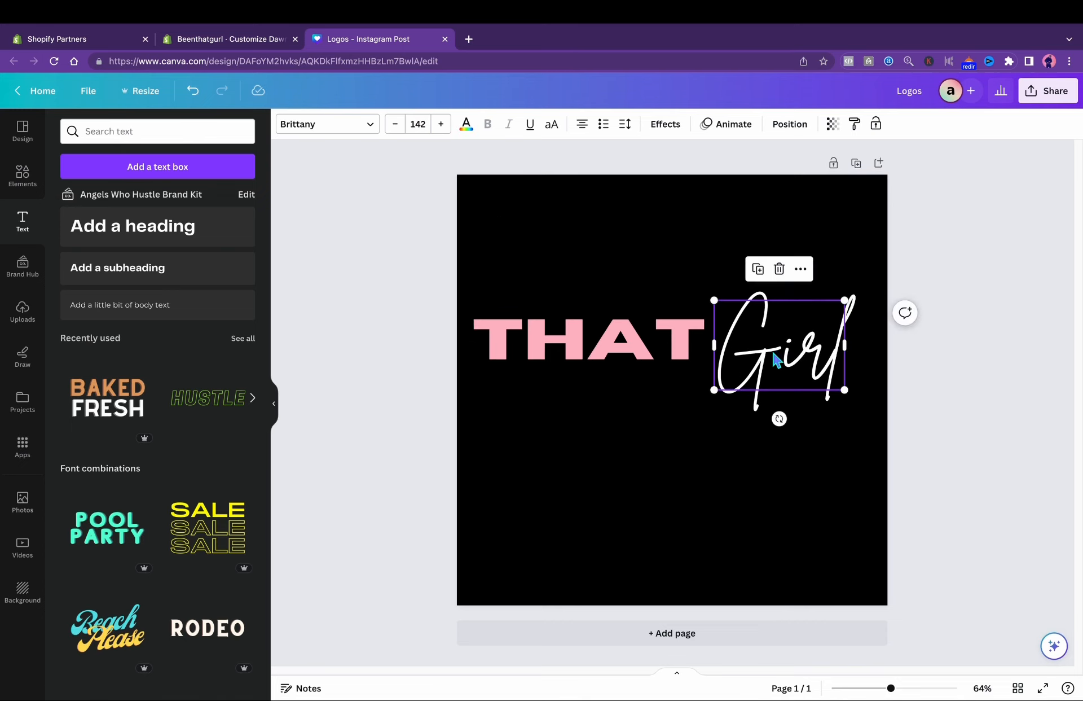
Step: Search the elements for "diamond pink" and add the faceted pale pink diamond graphic to the logo
{"action": "left_click", "coordinate": [22, 174]}
{"action": "left_click", "coordinate": [141, 131]}
{"action": "type", "text": "diamon"}
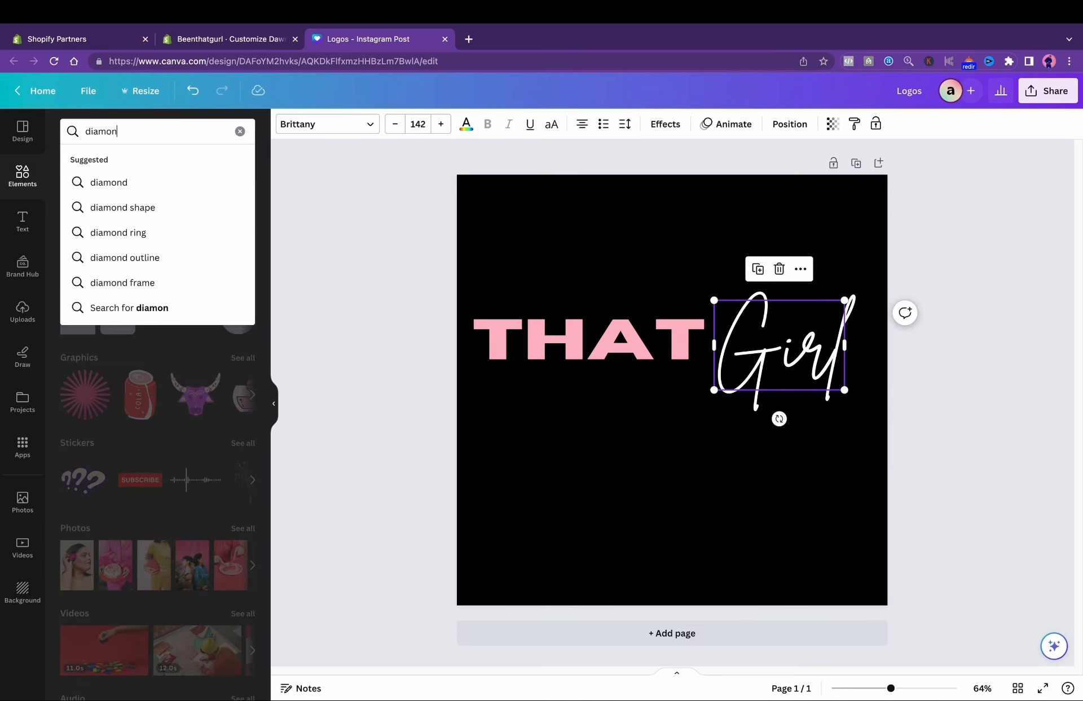
{"action": "left_click", "coordinate": [103, 191]}
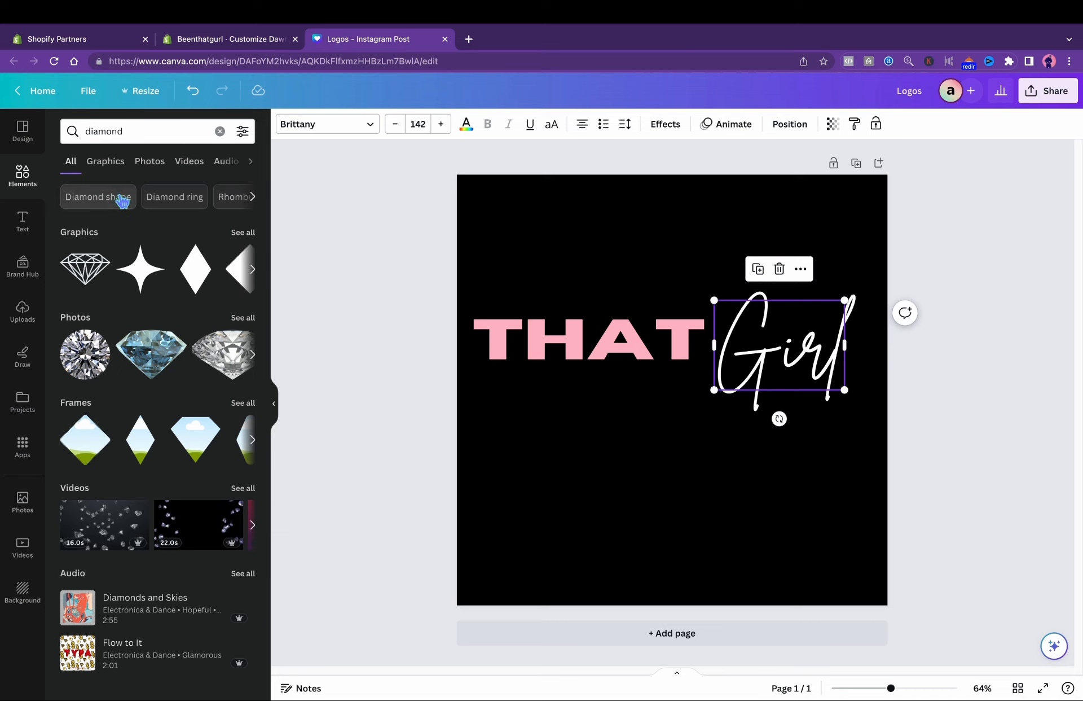
{"action": "left_click", "coordinate": [165, 133]}
{"action": "type", "text": "pi"}
{"action": "left_click", "coordinate": [119, 181]}
{"action": "left_click", "coordinate": [242, 271]}
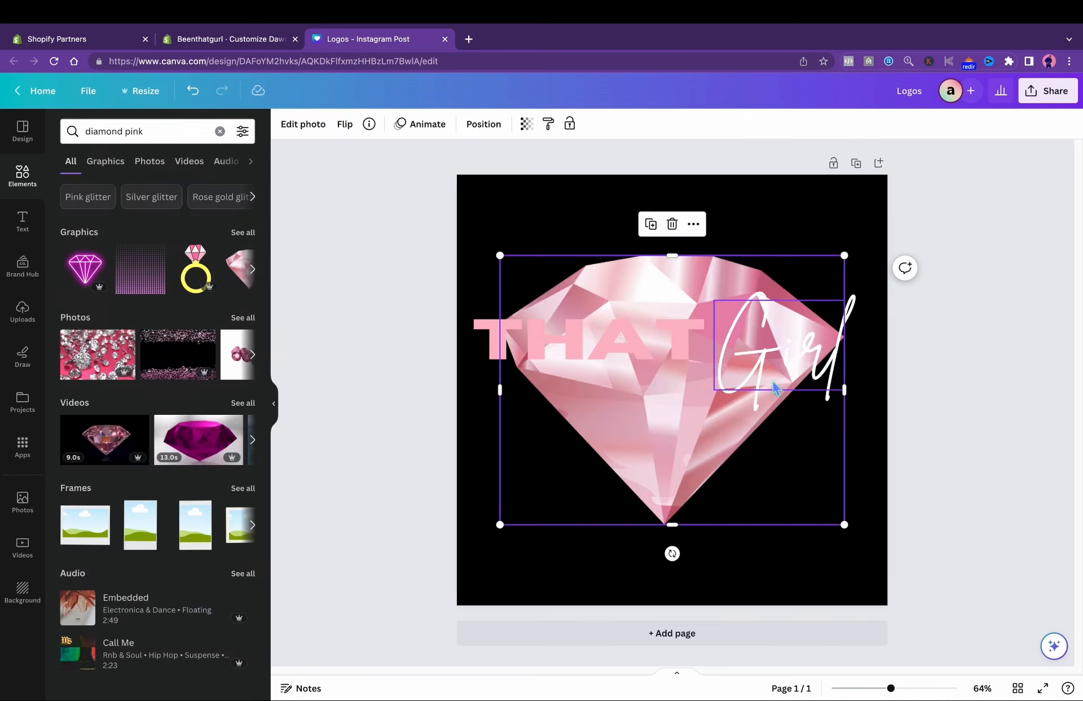
Step: Shrink the pink diamond and place it over the i of Girl as its dot
{"action": "left_click_drag", "start_coordinate": [500, 525], "coordinate": [800, 373]}
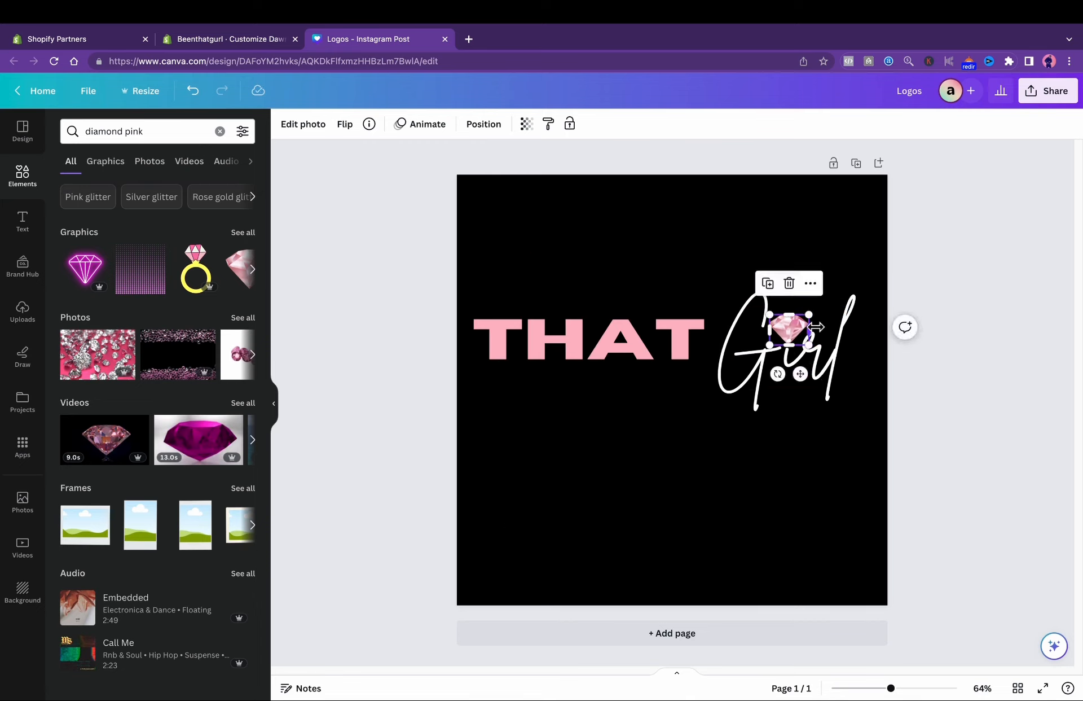
{"action": "left_click_drag", "start_coordinate": [815, 319], "coordinate": [806, 380]}
{"action": "left_click", "coordinate": [484, 124]}
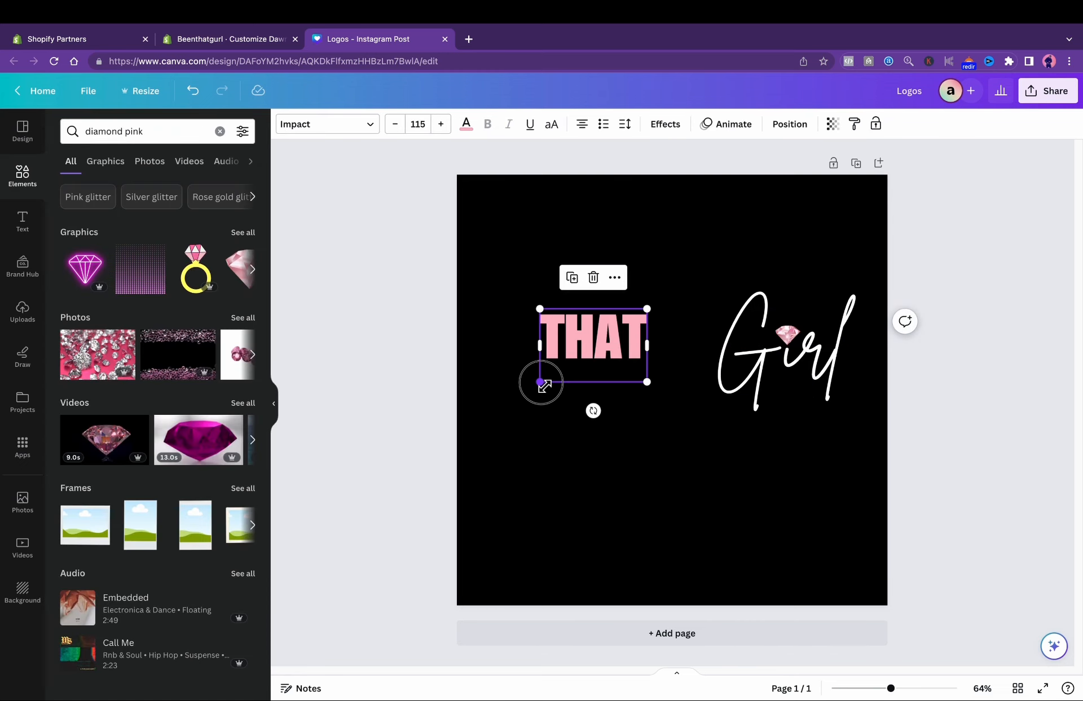
Step: Enlarge the word THAT in Impact and move it right up against the word Girl
{"action": "left_click_drag", "start_coordinate": [542, 384], "coordinate": [493, 413]}
{"action": "left_click_drag", "start_coordinate": [547, 356], "coordinate": [615, 357]}
{"action": "left_click", "coordinate": [1044, 444]}
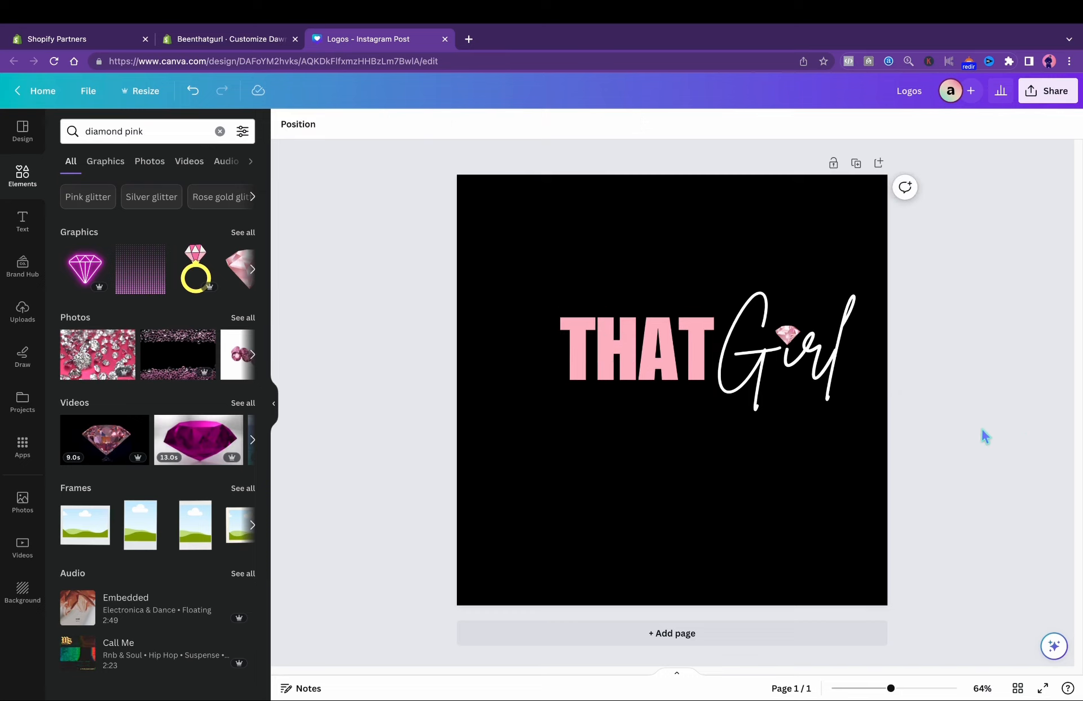
Step: Select both words and the diamond together, enlarge them to nearly the page width and center them on the page
{"action": "left_click_drag", "start_coordinate": [543, 248], "coordinate": [844, 452]}
{"action": "left_click_drag", "start_coordinate": [560, 415], "coordinate": [494, 496]}
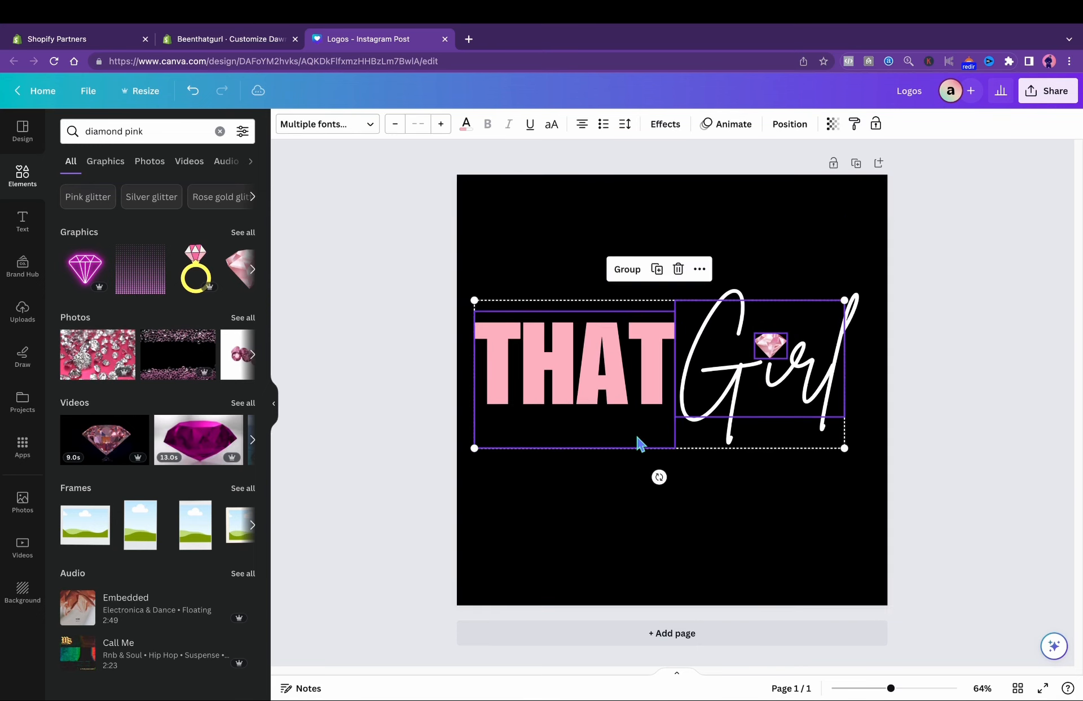
{"action": "mouse_move", "coordinate": [640, 444]}
{"action": "left_mouse_down"}
{"action": "mouse_move", "coordinate": [647, 439]}
{"action": "mouse_move", "coordinate": [648, 459]}
{"action": "left_mouse_up"}
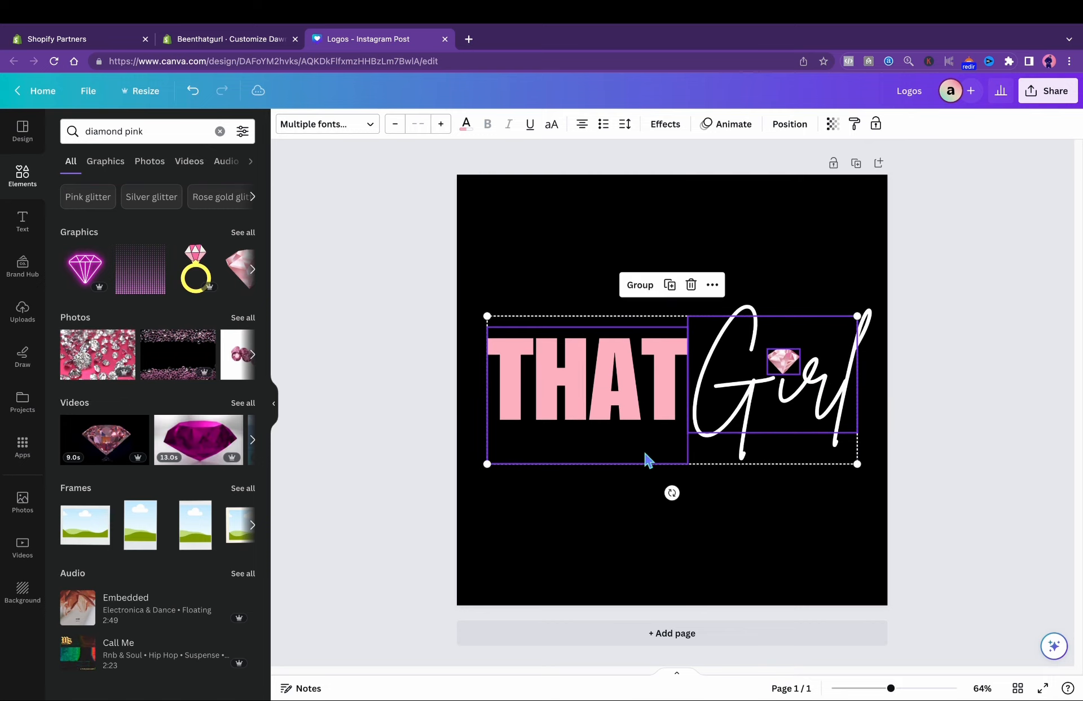
{"action": "left_click", "coordinate": [1024, 418]}
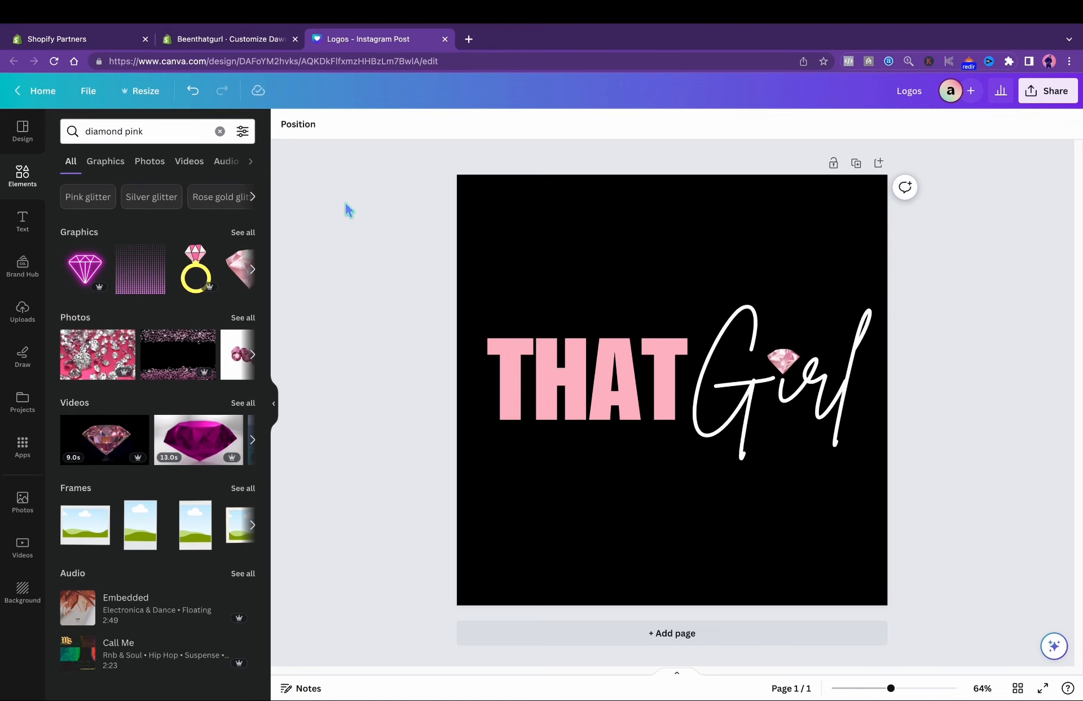
Step: Set the design's collaboration link access to Anyone with the link
{"action": "left_click", "coordinate": [1053, 91]}
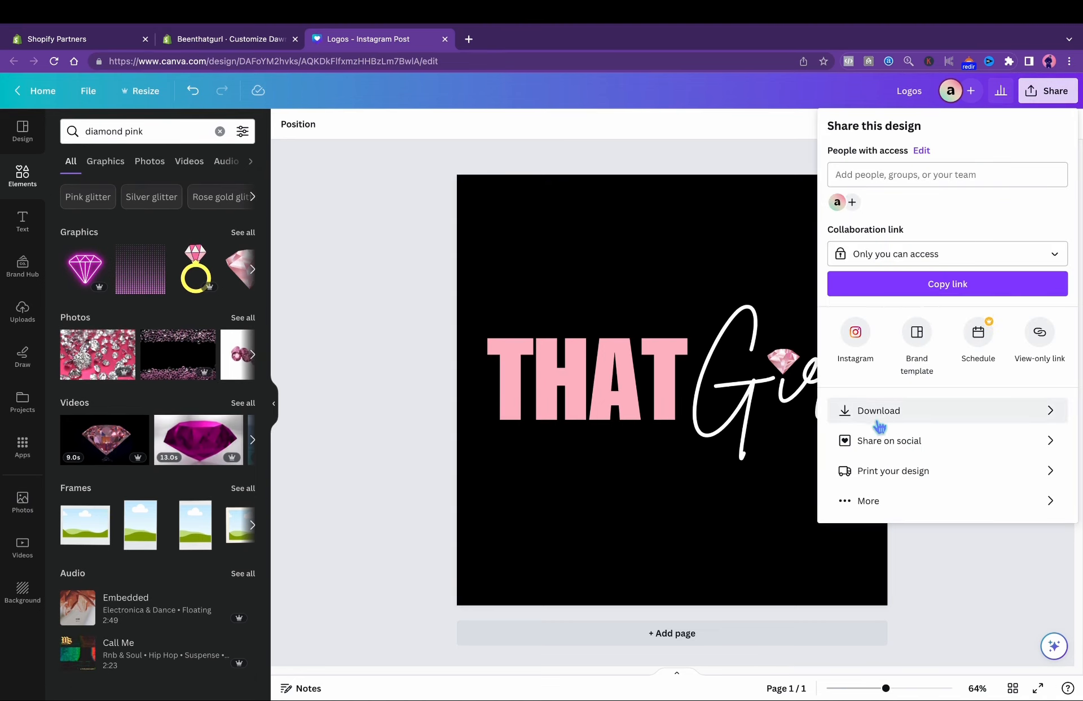
{"action": "left_click", "coordinate": [948, 255]}
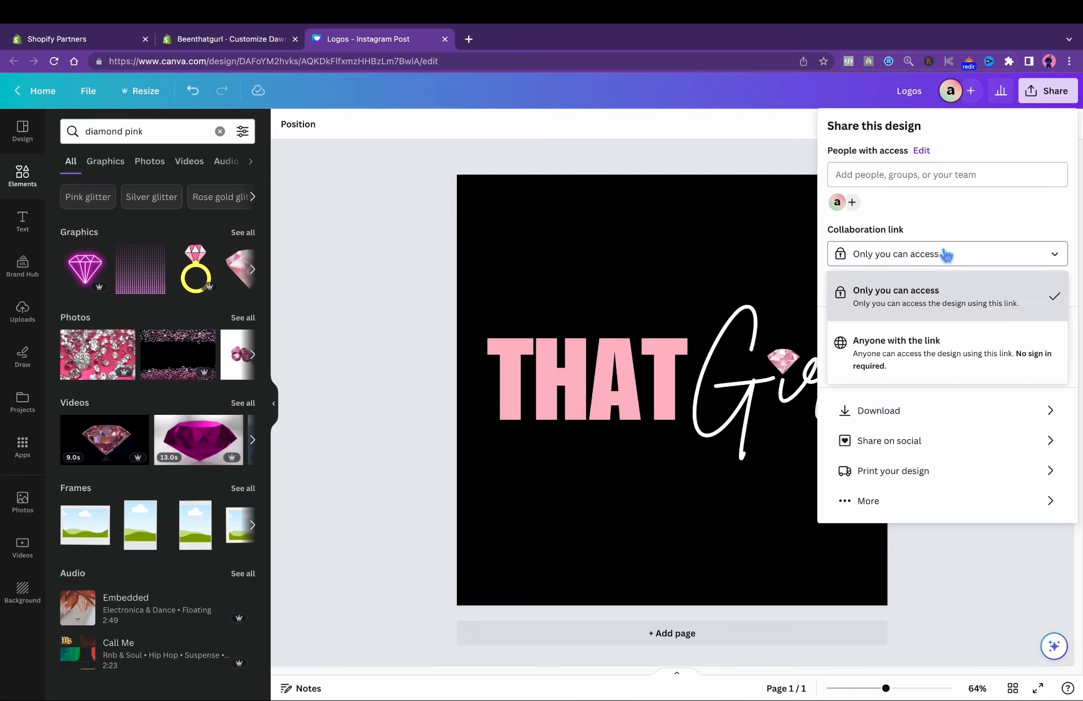
{"action": "left_click", "coordinate": [937, 356]}
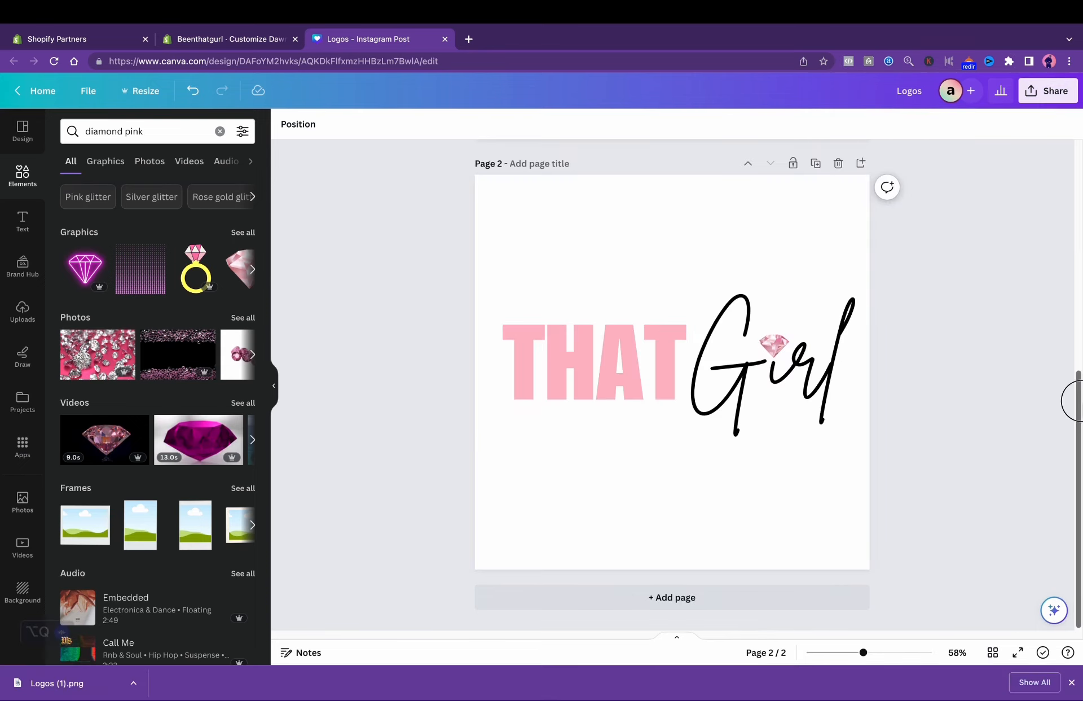
Step: Title the black page Logo 1 and the white page Logo 2
{"action": "scroll", "coordinate": [672, 367], "scroll_direction": "up", "scroll_amount": 10}
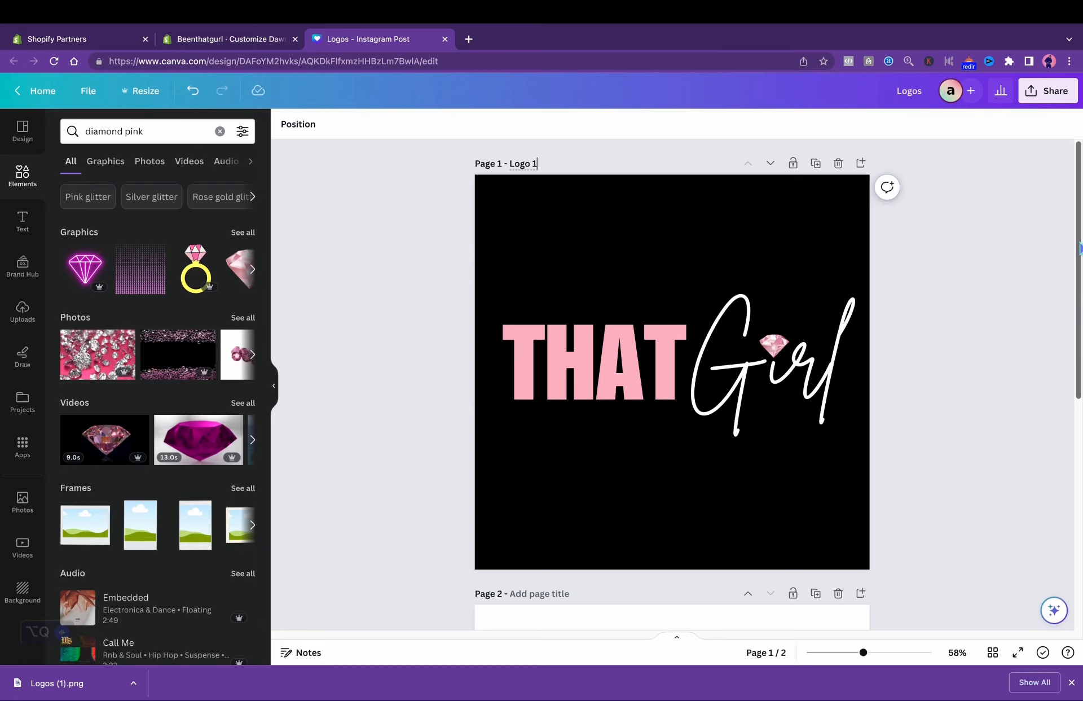
{"action": "scroll", "coordinate": [1072, 251], "scroll_direction": "down", "scroll_amount": 6}
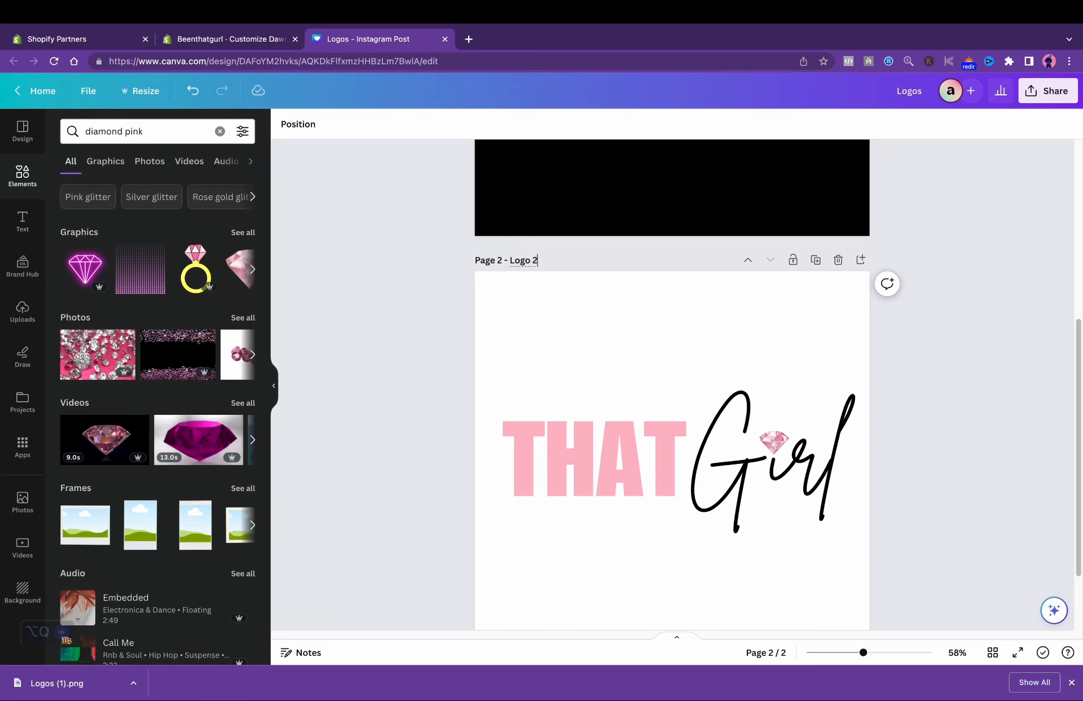
{"action": "scroll", "coordinate": [1072, 350], "scroll_direction": "down", "scroll_amount": 2}
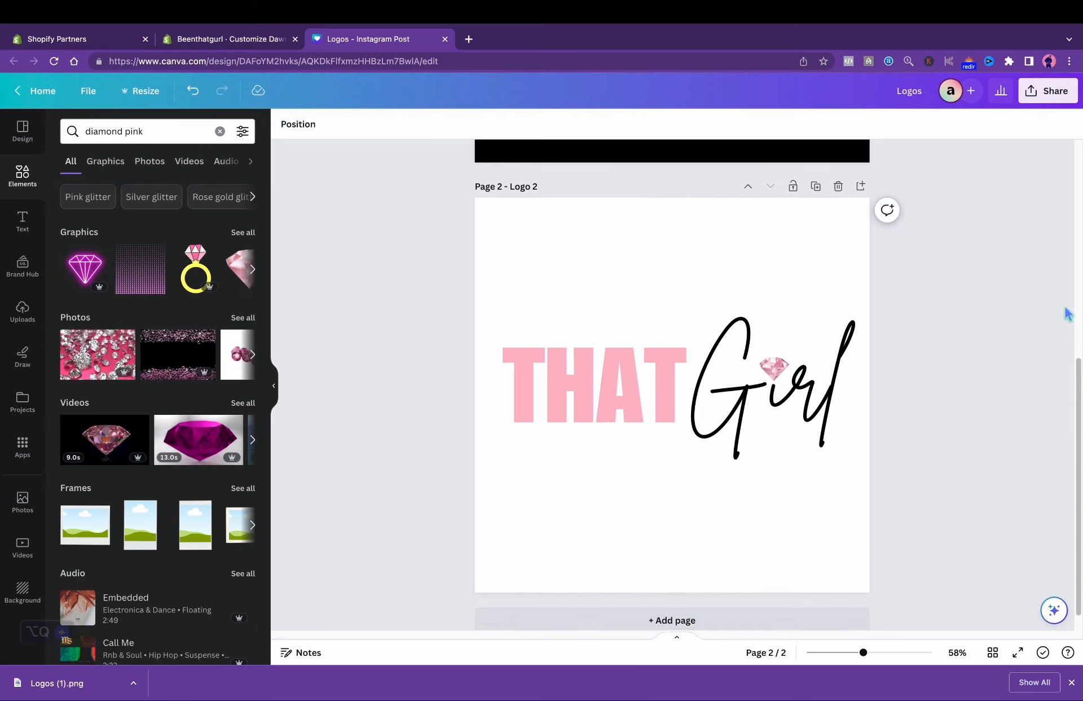
Step: Download only page 2, Logo 2, as a PNG
{"action": "left_click", "coordinate": [1048, 91]}
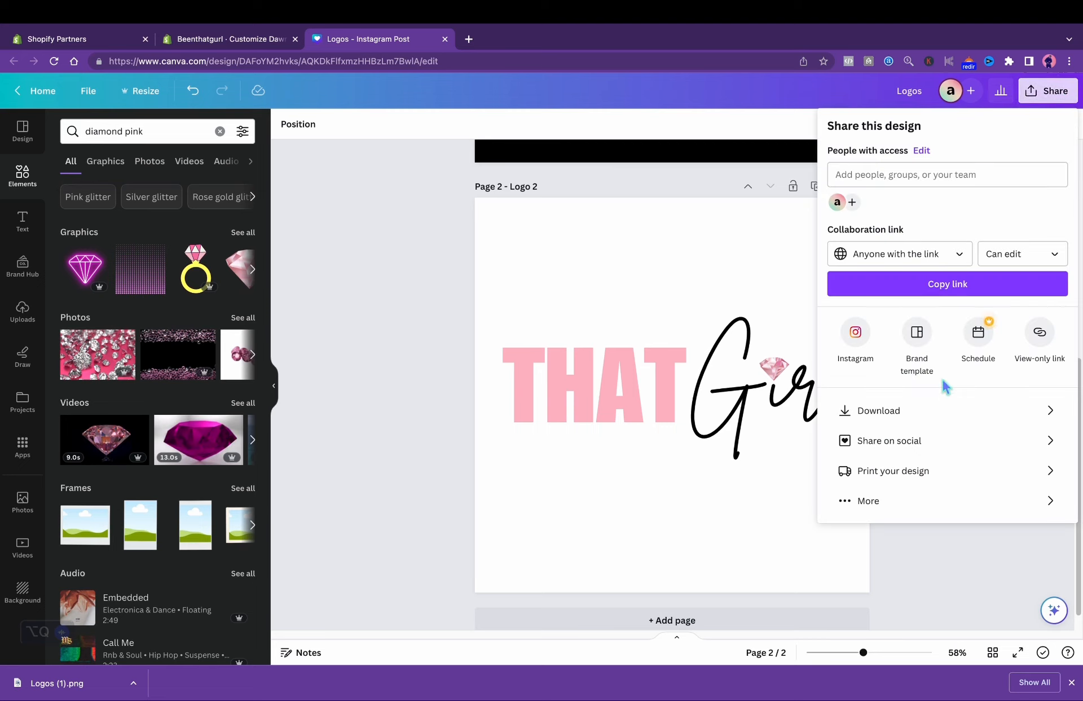
{"action": "left_click", "coordinate": [912, 421]}
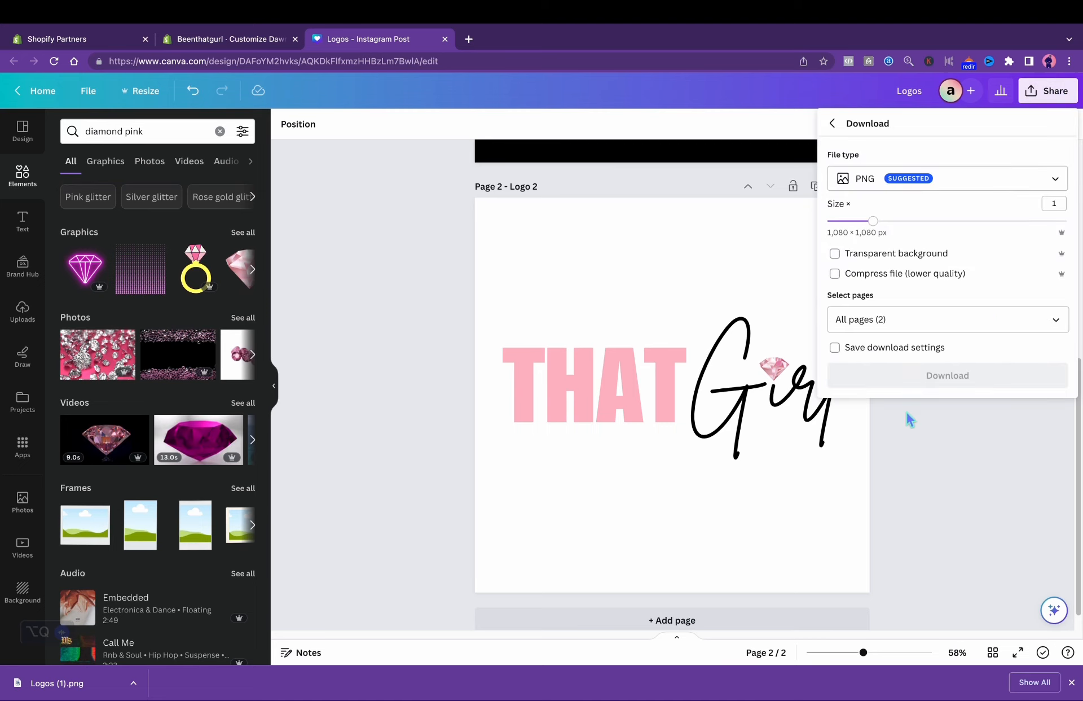
{"action": "left_click", "coordinate": [1056, 321]}
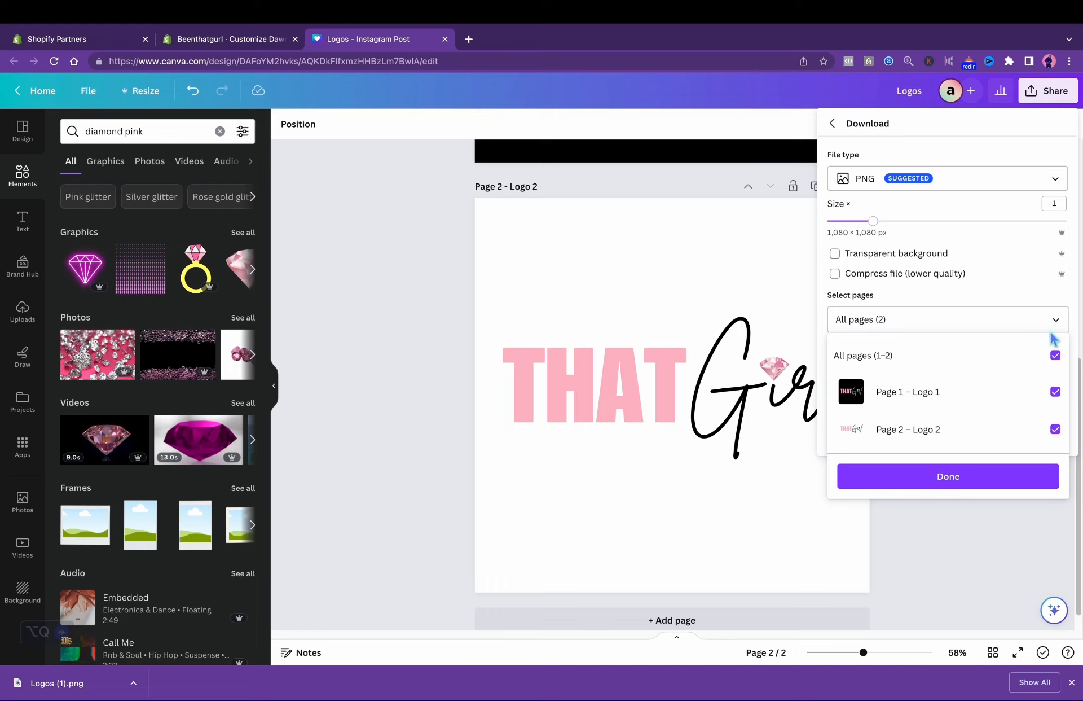
{"action": "left_click", "coordinate": [1055, 356]}
{"action": "left_click", "coordinate": [1056, 429]}
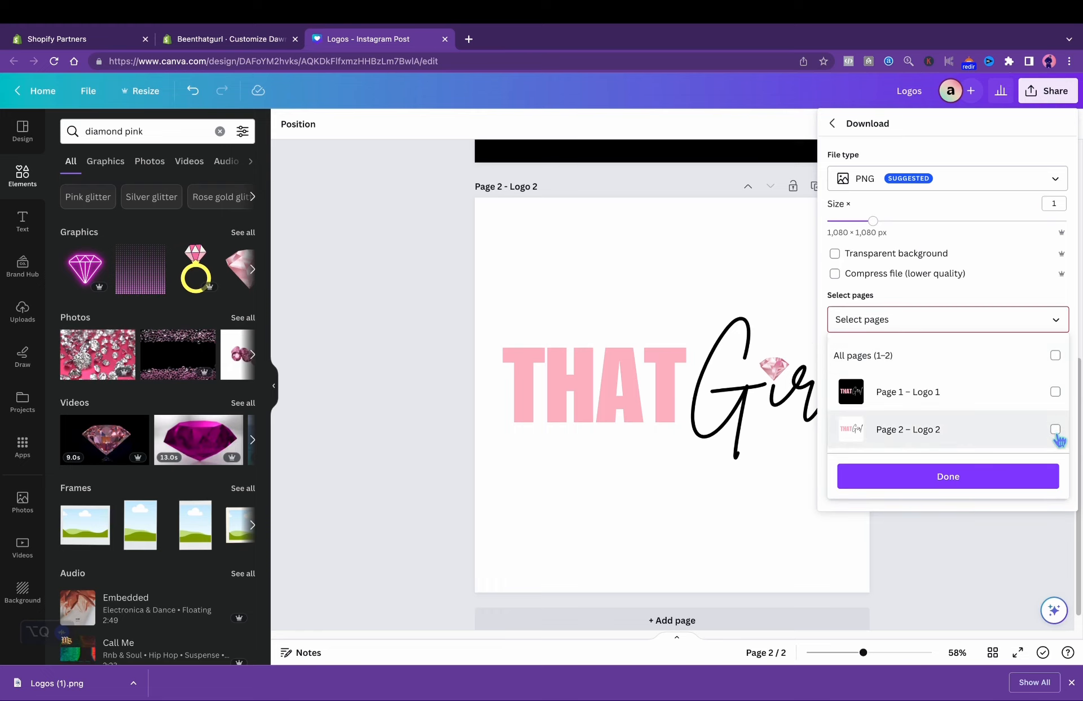
{"action": "left_click", "coordinate": [1016, 485]}
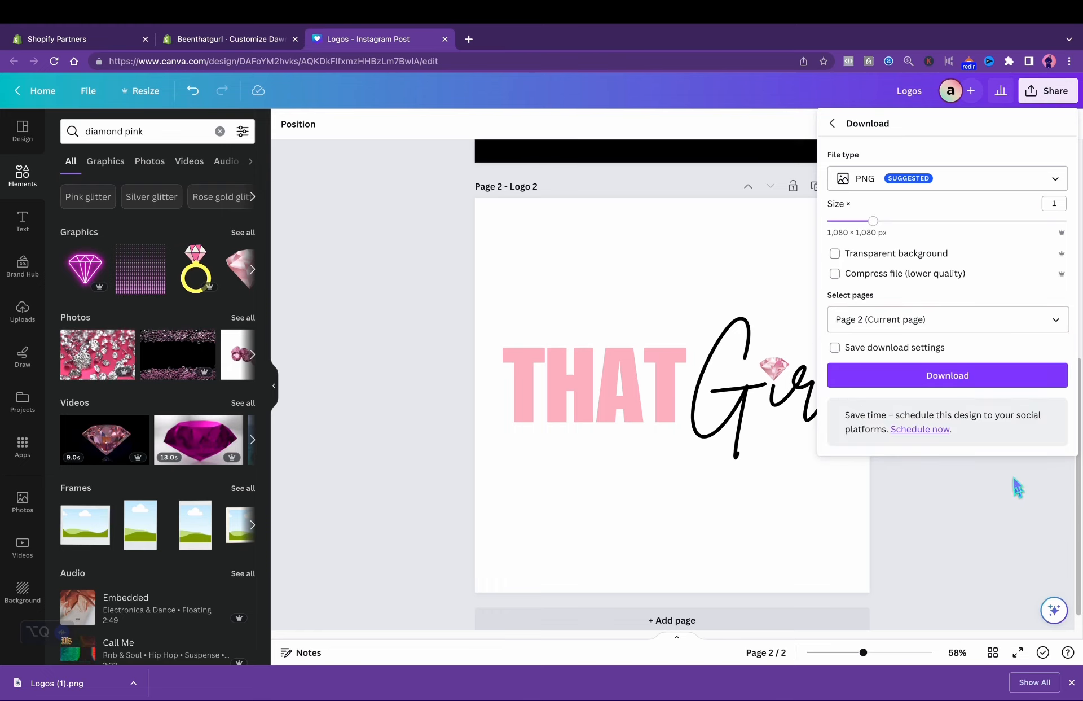
{"action": "left_click", "coordinate": [981, 382]}
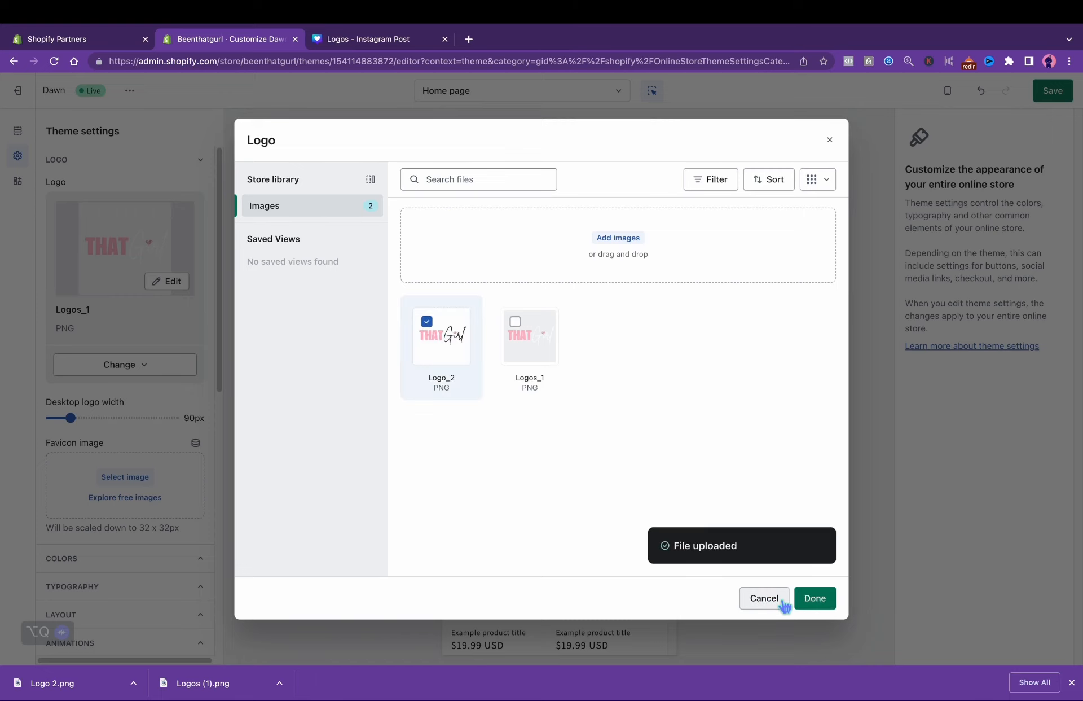
Step: In the Shopify theme editor, apply Logo_2 as the store logo, set the desktop logo width to 300px and save
{"action": "left_click", "coordinate": [812, 599]}
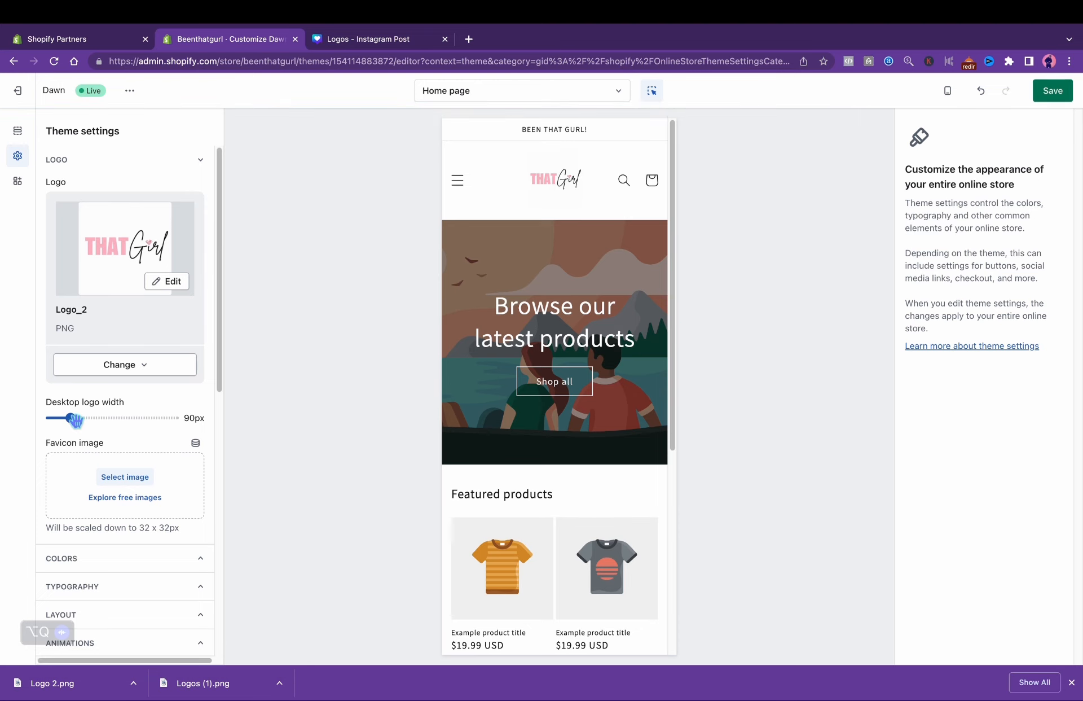
{"action": "left_click_drag", "start_coordinate": [71, 417], "coordinate": [196, 441]}
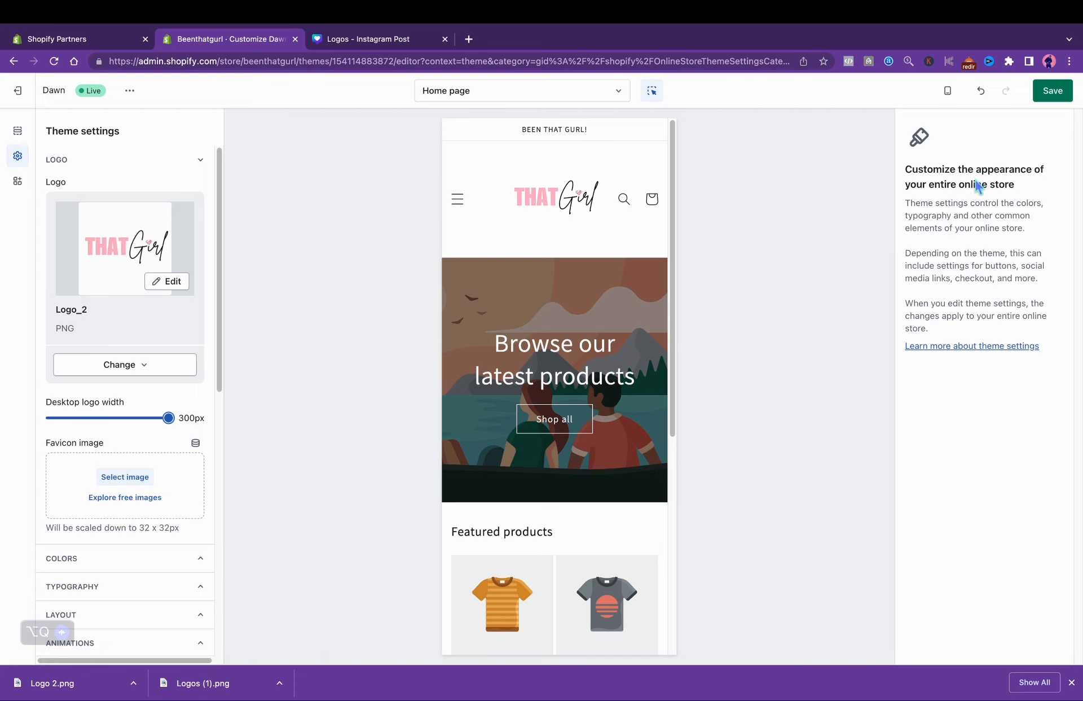
{"action": "left_click", "coordinate": [1053, 90]}
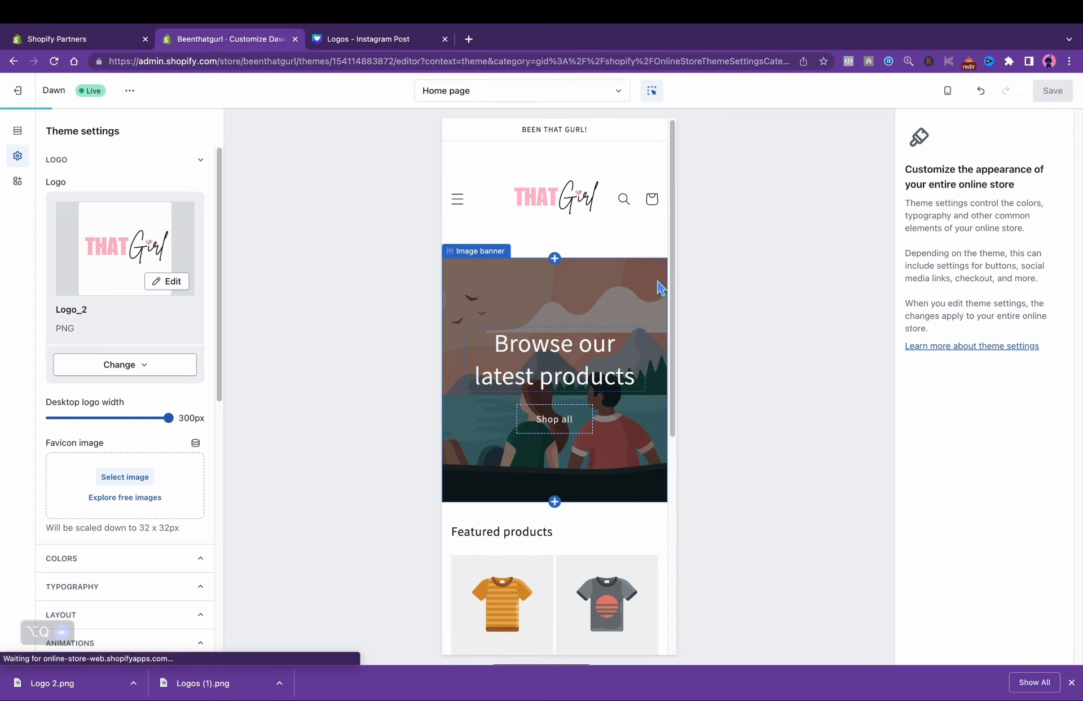
Step: Hide the "Browse our latest products" heading and the Buttons block in the home page's image banner
{"action": "left_click", "coordinate": [629, 139]}
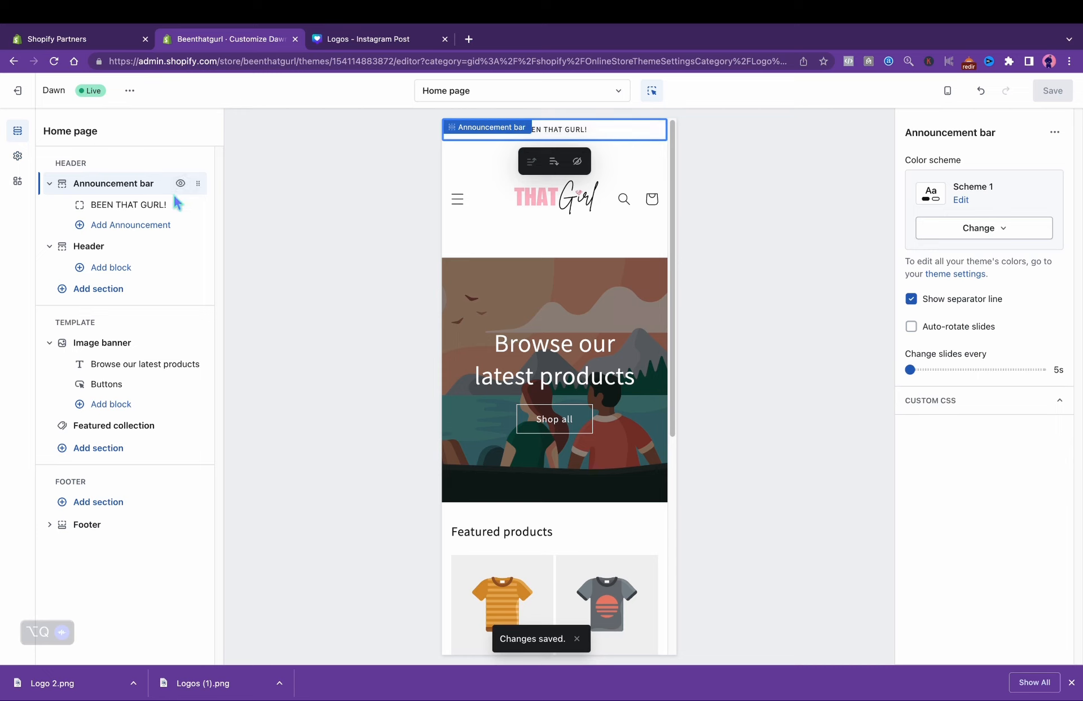
{"action": "left_click", "coordinate": [594, 304]}
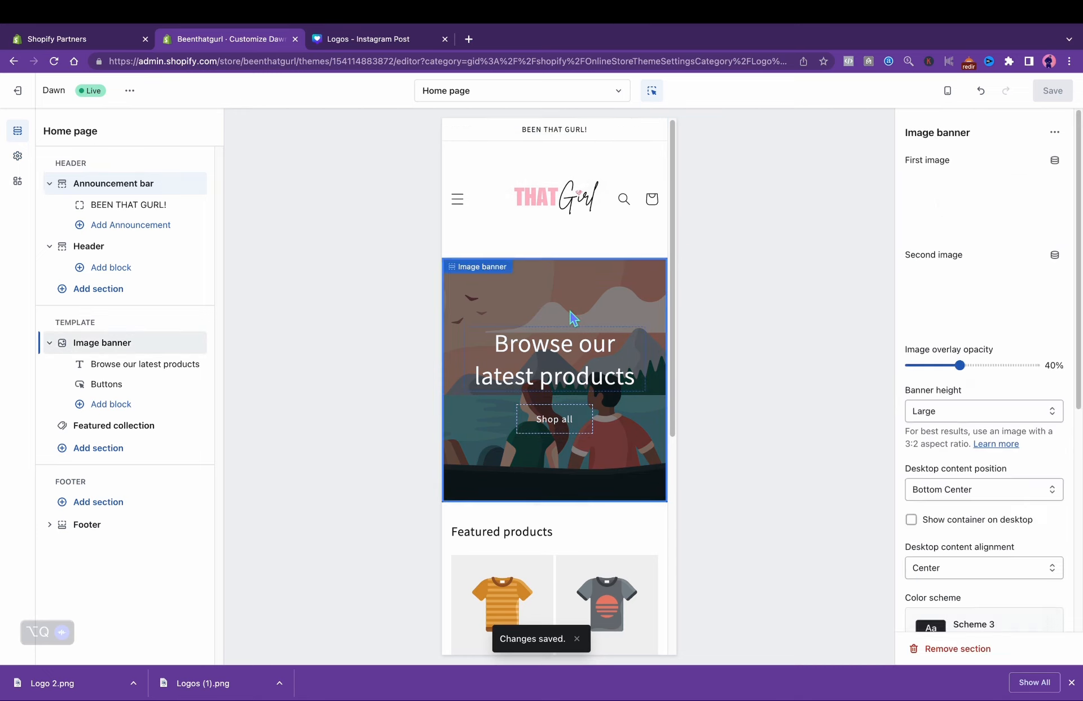
{"action": "left_click", "coordinate": [181, 364]}
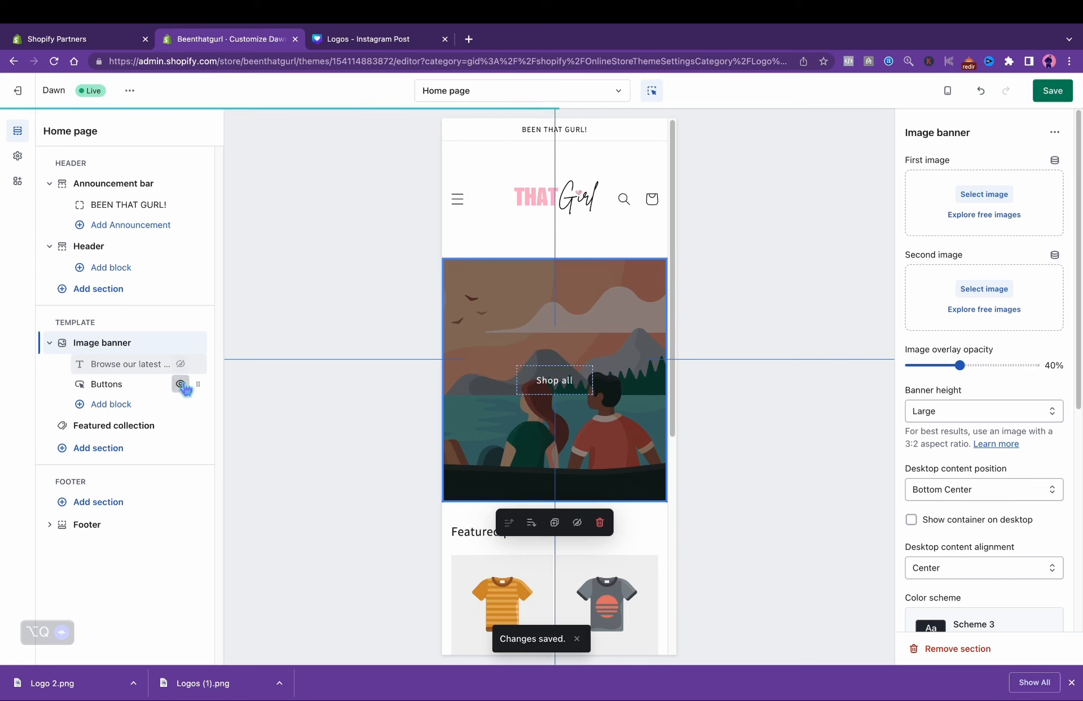
{"action": "left_click", "coordinate": [181, 384]}
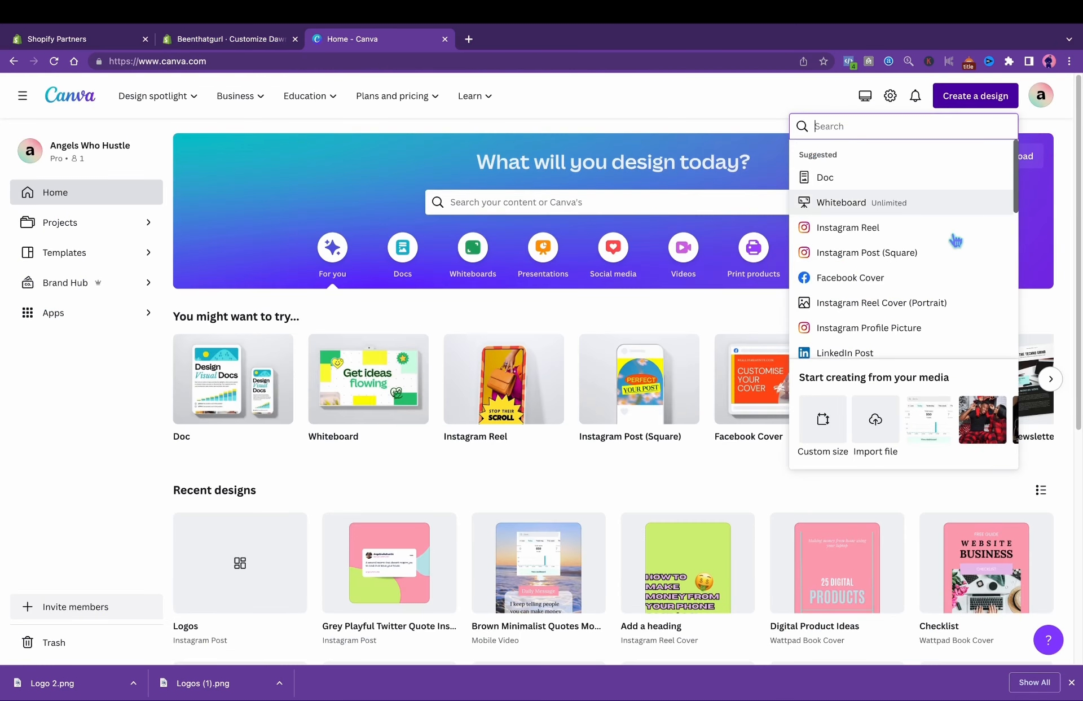
Step: In Canva, create a custom 2000 × 800 px design named Banners and add a pink glitter photo found with "pink sparkle background"
{"action": "left_click", "coordinate": [823, 419]}
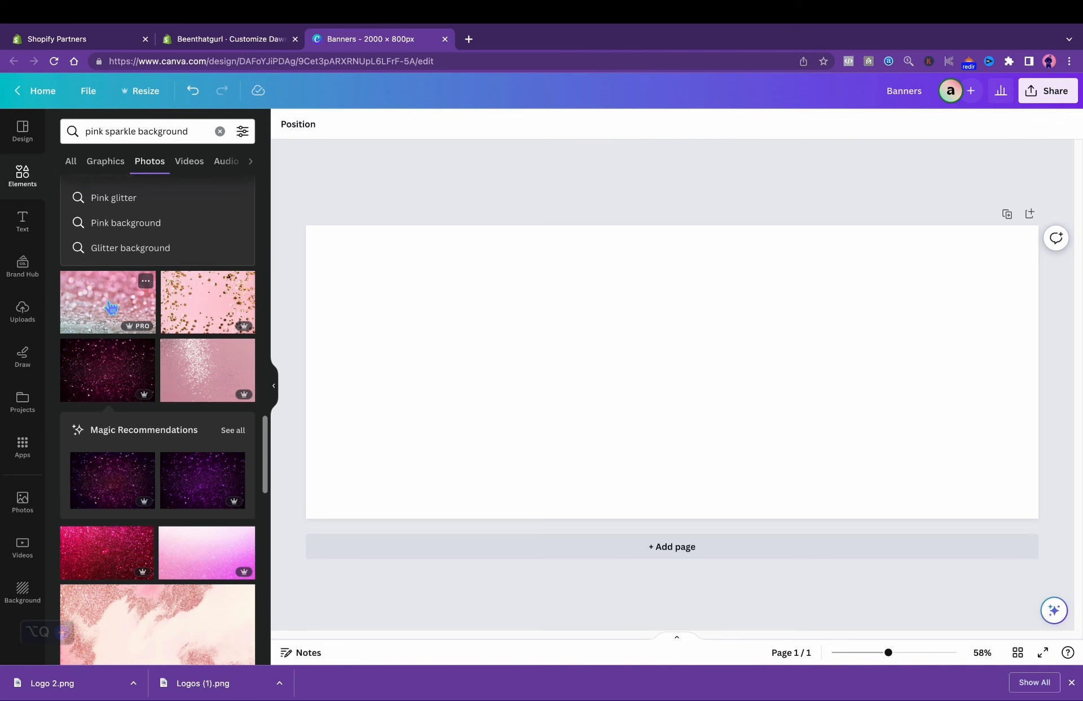
{"action": "left_click", "coordinate": [107, 299]}
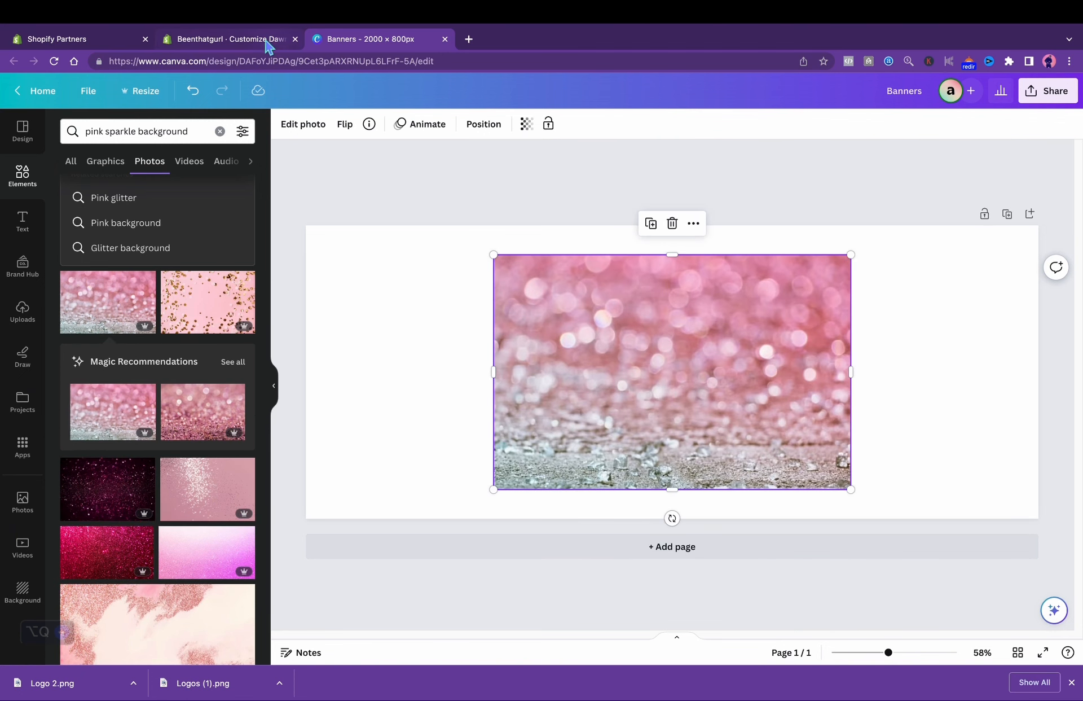
Step: Check the Shopify editor, return to the banner design and move the pink glitter photo into the page's upper-right corner
{"action": "left_click", "coordinate": [268, 39]}
{"action": "left_click", "coordinate": [370, 56]}
{"action": "left_click_drag", "start_coordinate": [748, 381], "coordinate": [815, 397]}
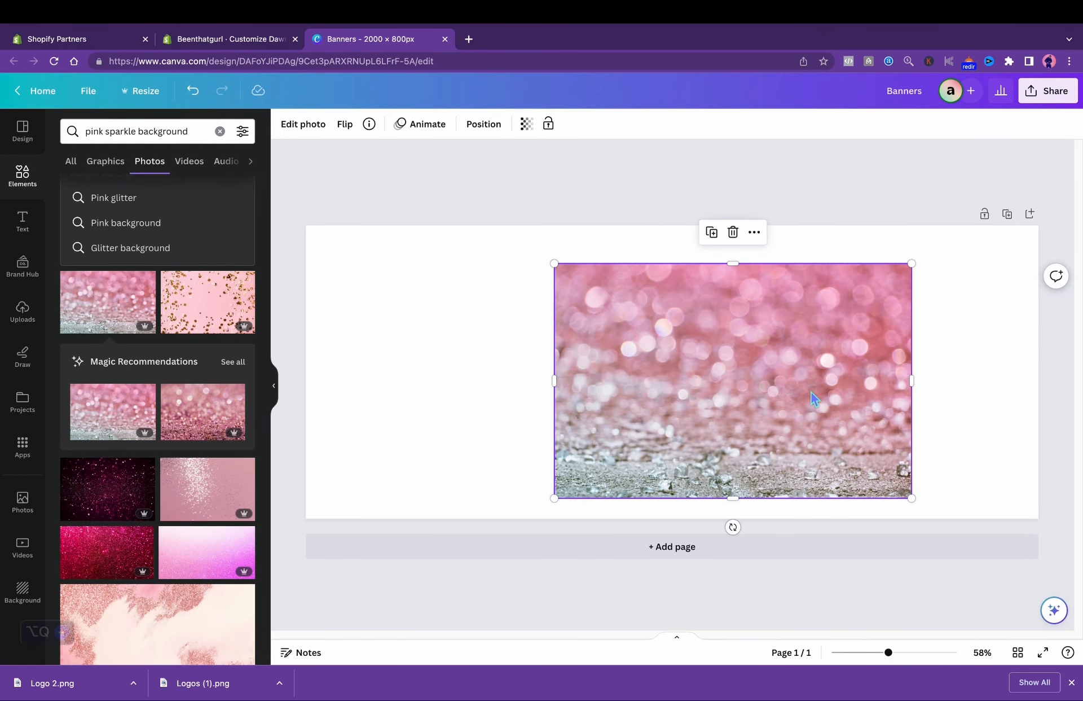
{"action": "left_click_drag", "start_coordinate": [820, 395], "coordinate": [938, 349]}
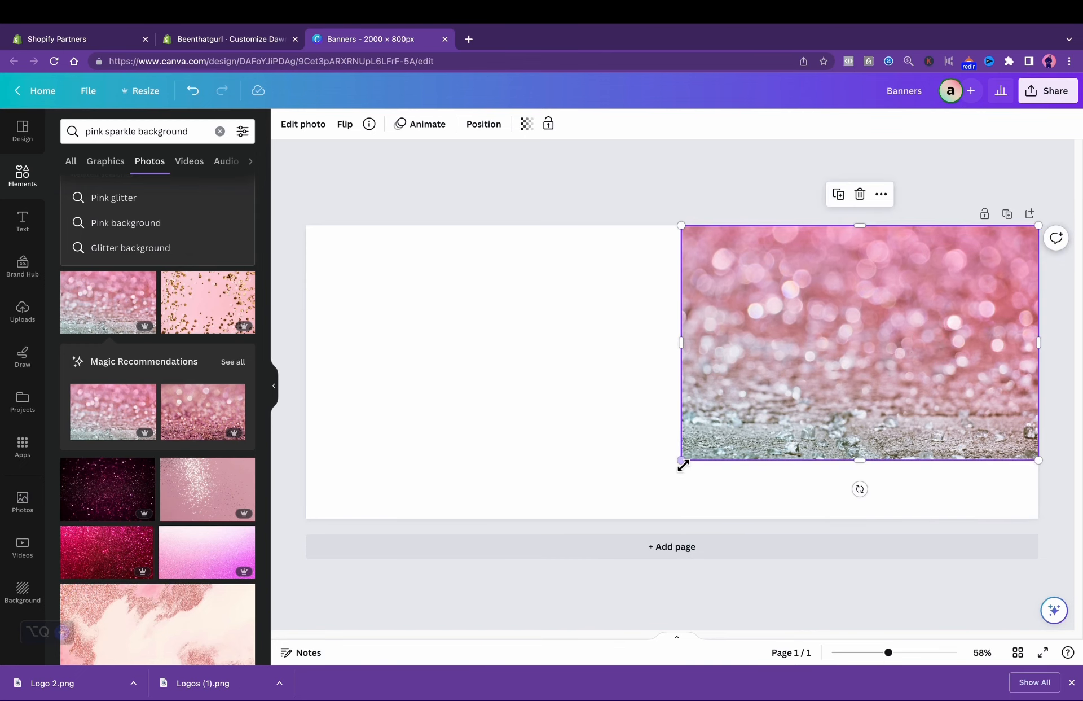
Step: Enlarge the pink glitter photo until it spans the full height of the banner
{"action": "left_click_drag", "start_coordinate": [681, 462], "coordinate": [593, 518]}
{"action": "left_click", "coordinate": [521, 192]}
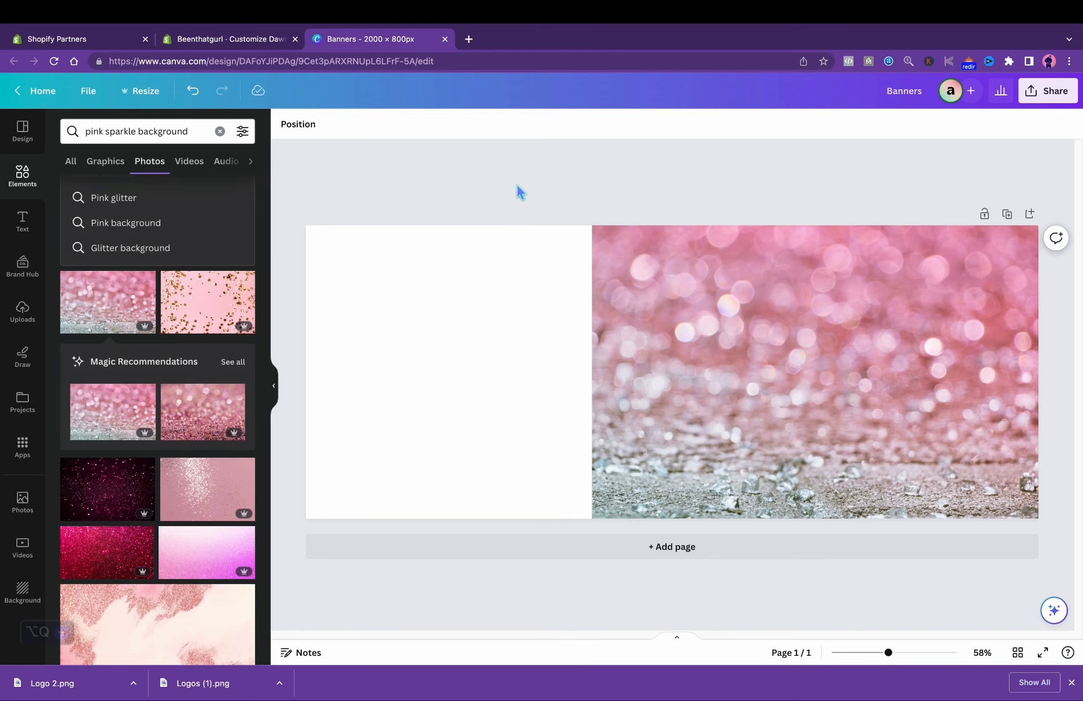
Step: Search for "zebra background", try the black-and-white zebra graphic on the banner's empty left area, and delete it again
{"action": "left_click", "coordinate": [220, 130]}
{"action": "type", "text": "pink ze"}
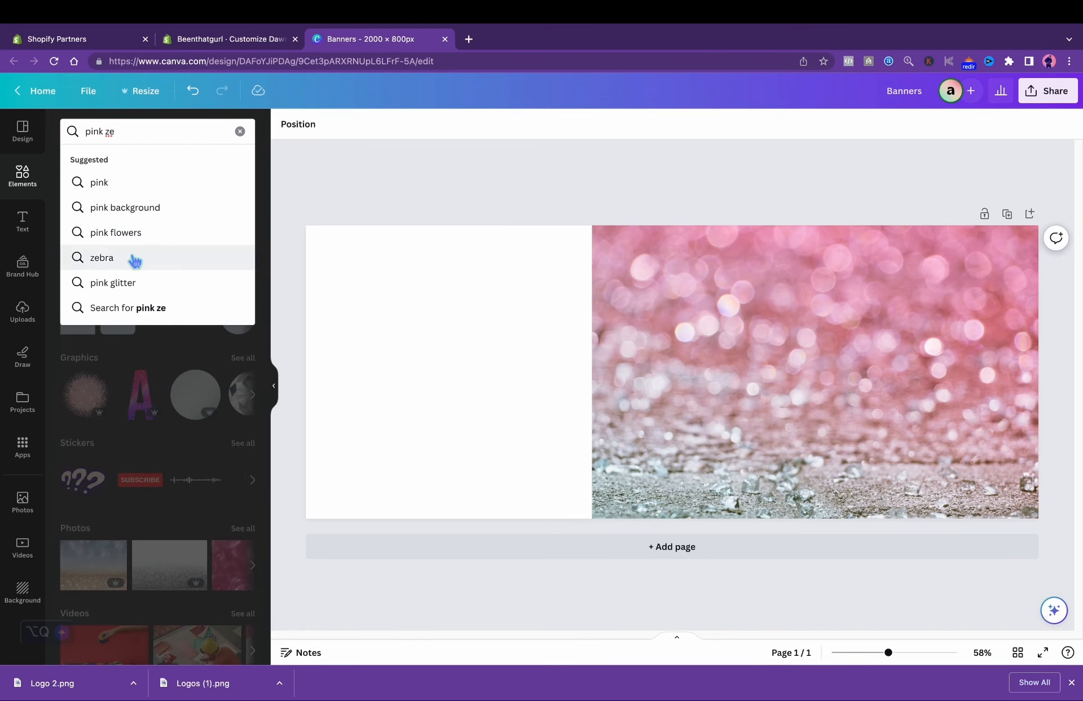
{"action": "left_click", "coordinate": [135, 257]}
{"action": "left_click", "coordinate": [151, 132]}
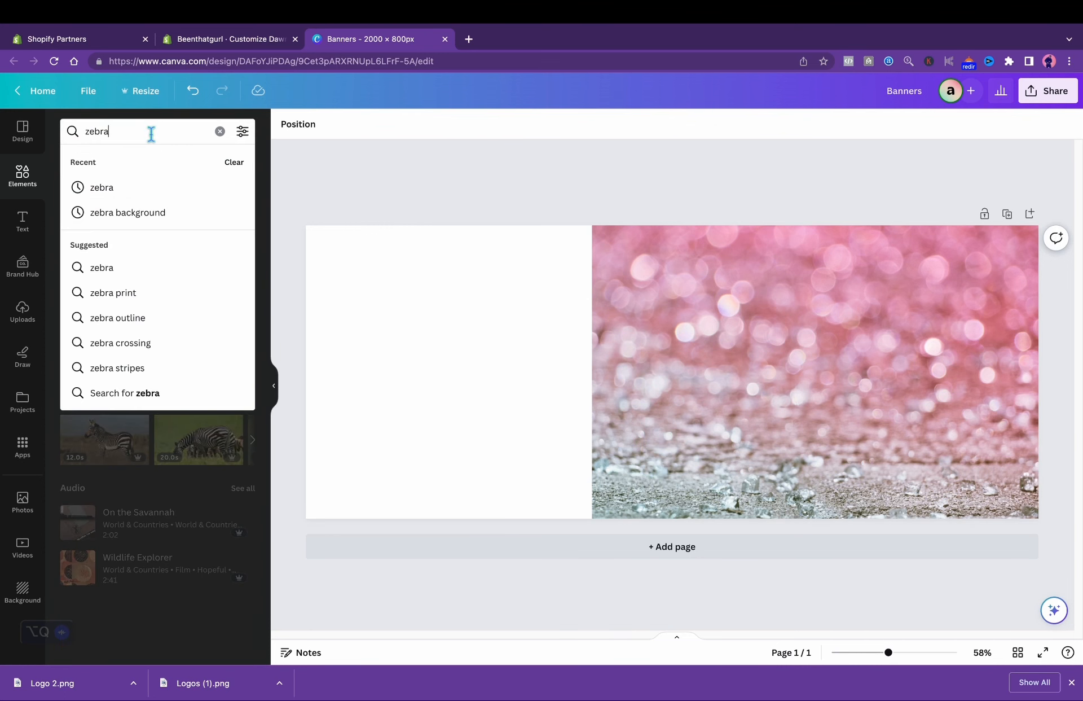
{"action": "left_click", "coordinate": [145, 220]}
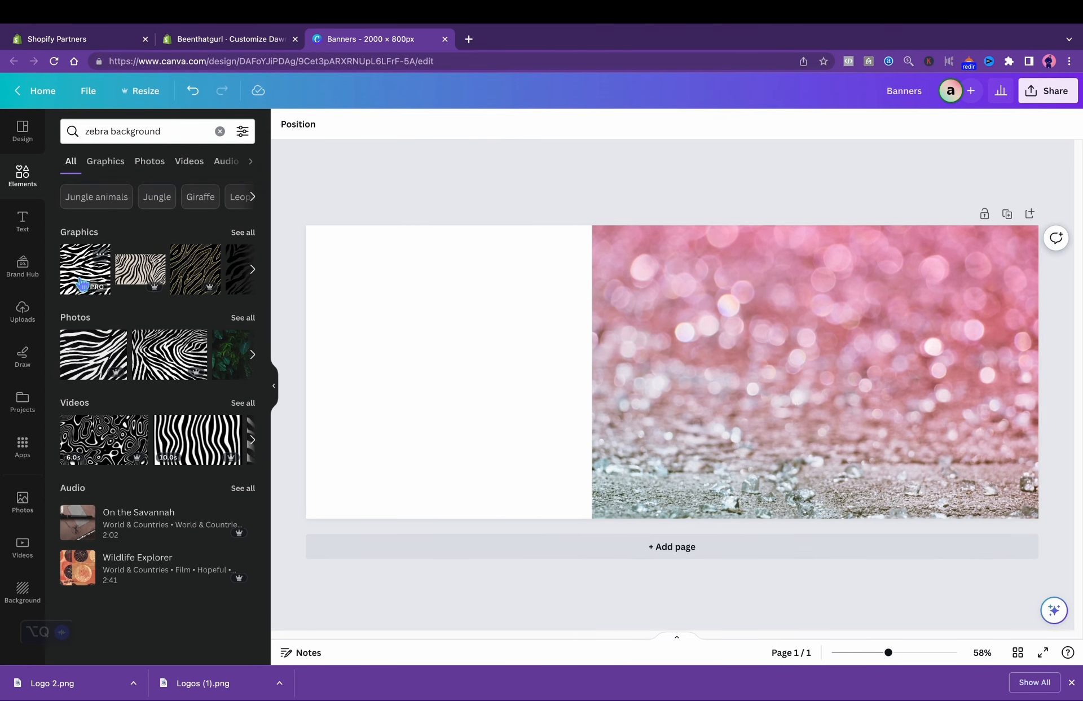
{"action": "left_click", "coordinate": [79, 278]}
{"action": "left_click_drag", "start_coordinate": [624, 327], "coordinate": [417, 312]}
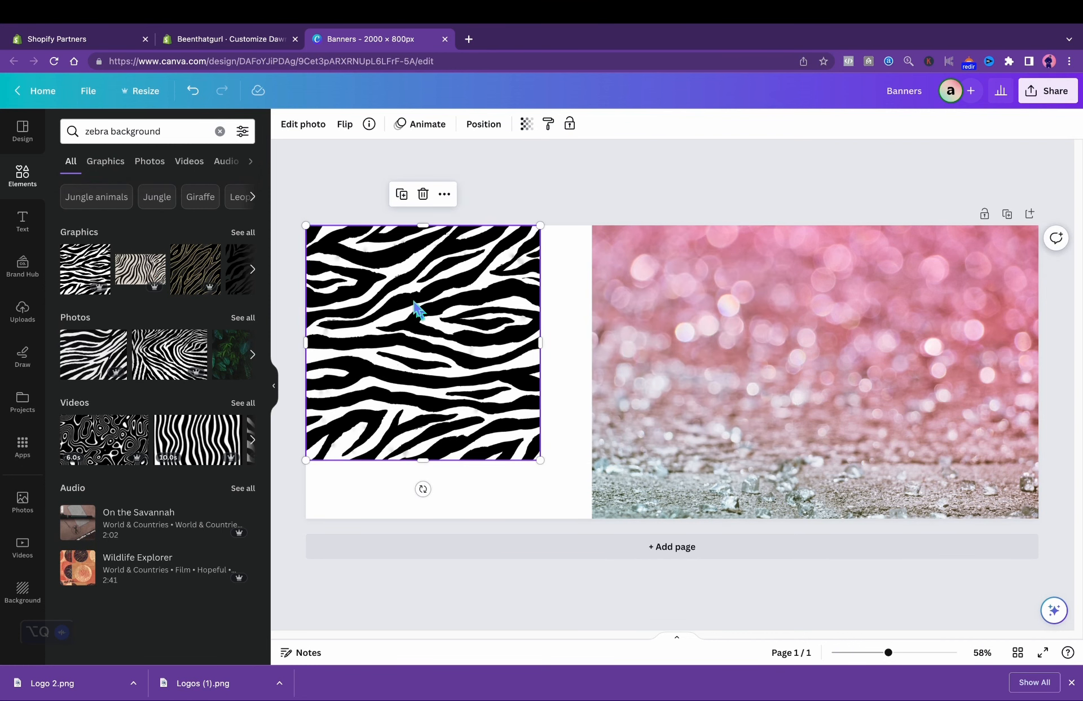
{"action": "left_click", "coordinate": [305, 125]}
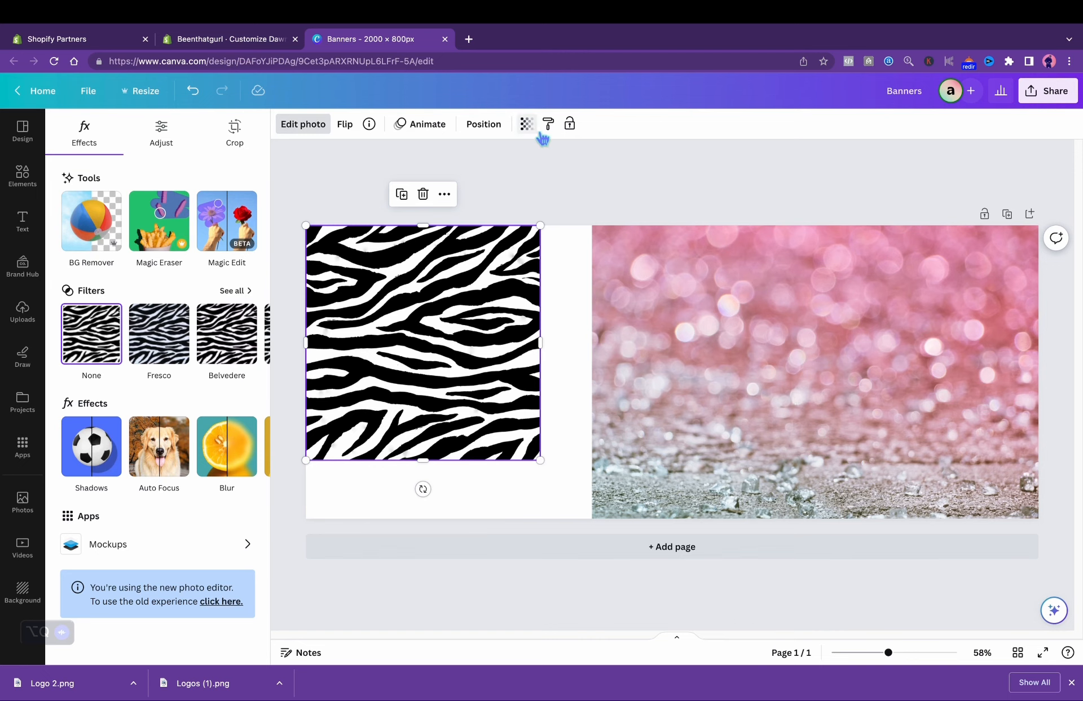
{"action": "left_click", "coordinate": [423, 194]}
Step: Set the page background to the light pink from the brand kit colors
{"action": "left_click", "coordinate": [434, 271]}
{"action": "left_click", "coordinate": [285, 124]}
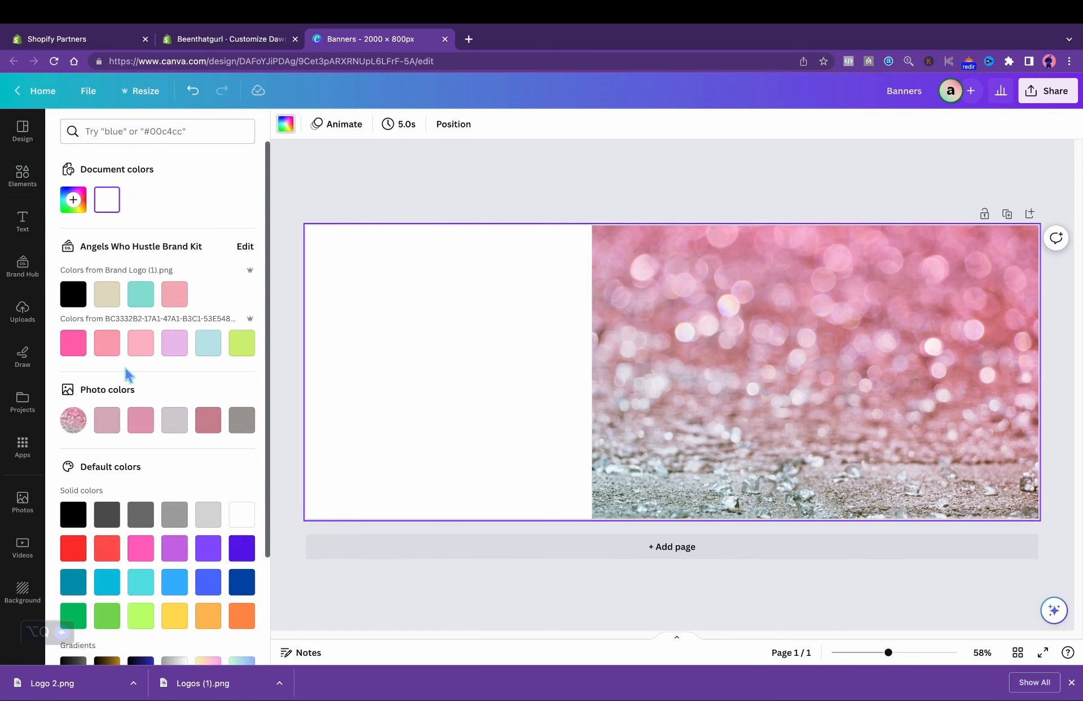
{"action": "left_click", "coordinate": [140, 342]}
Step: Add the recently used black-and-white zebra graphic and size it to the full height of the banner's left side
{"action": "left_click", "coordinate": [33, 185]}
{"action": "left_click", "coordinate": [85, 239]}
{"action": "left_click_drag", "start_coordinate": [774, 324], "coordinate": [524, 295]}
{"action": "left_click_drag", "start_coordinate": [540, 462], "coordinate": [598, 517]}
Step: Make the zebra graphic mostly transparent and trim its right edge to meet the glitter photo
{"action": "left_click", "coordinate": [526, 124]}
{"action": "left_click", "coordinate": [446, 175]}
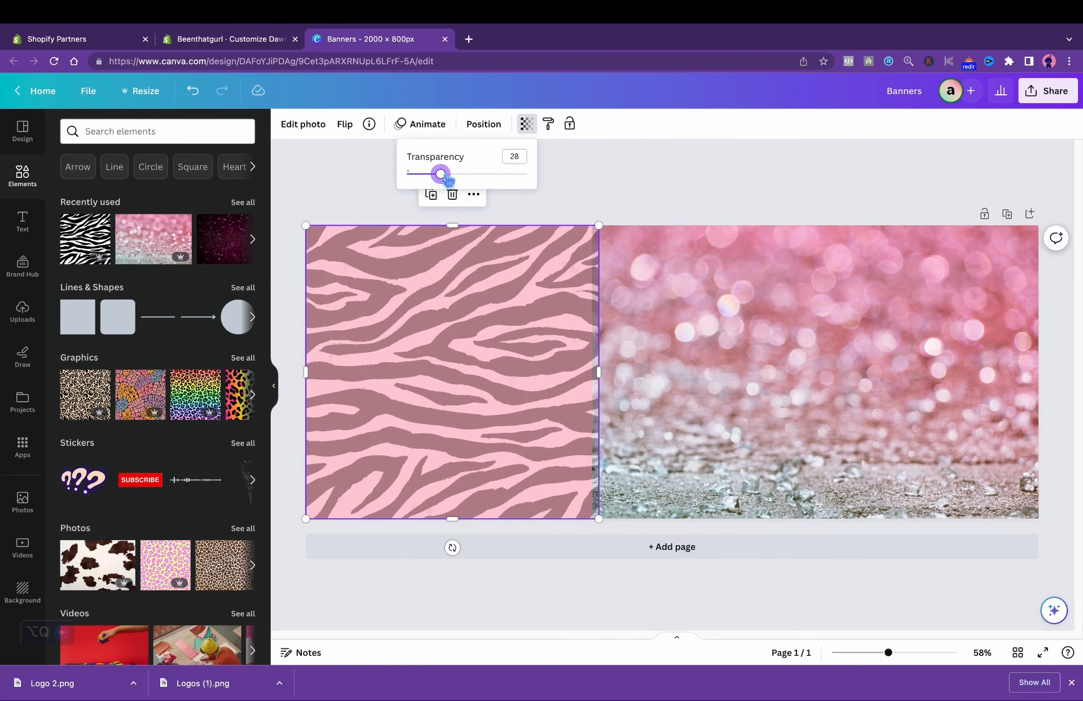
{"action": "mouse_move", "coordinate": [445, 179]}
{"action": "left_mouse_down"}
{"action": "mouse_move", "coordinate": [419, 180]}
{"action": "mouse_move", "coordinate": [430, 183]}
{"action": "left_mouse_up"}
{"action": "left_click_drag", "start_coordinate": [598, 372], "coordinate": [593, 370]}
{"action": "left_click", "coordinate": [661, 162]}
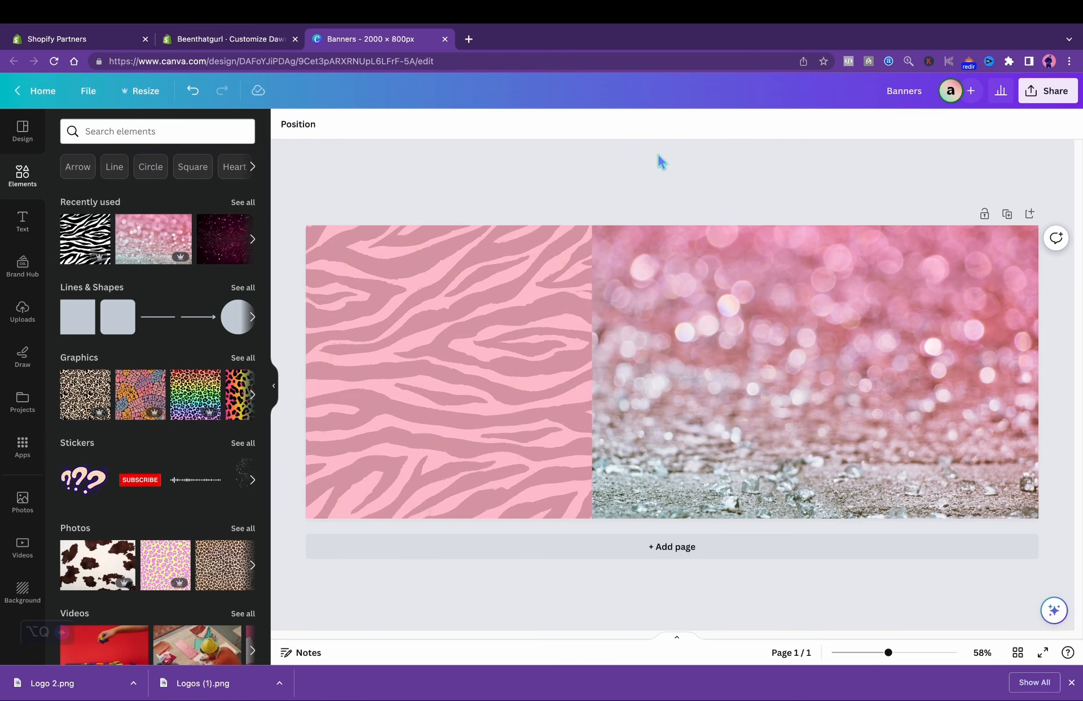
Step: Tilt the glitter photo slightly counterclockwise and extend its edges to cover the banner's right side and the seam
{"action": "left_click_drag", "start_coordinate": [699, 333], "coordinate": [697, 328]}
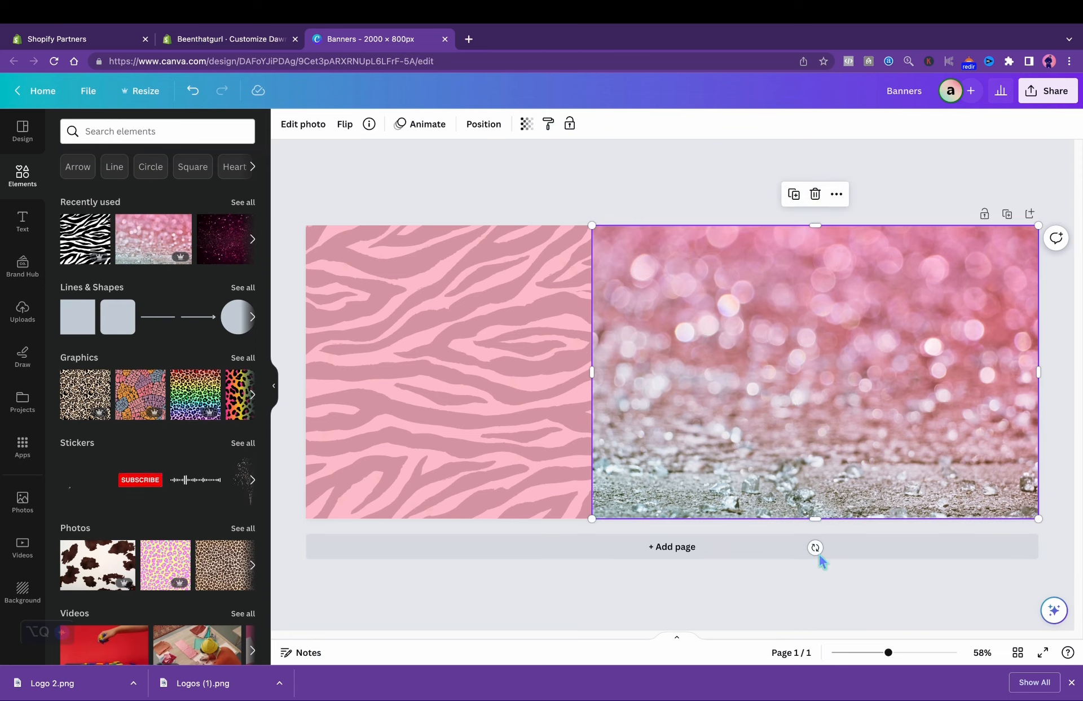
{"action": "left_click_drag", "start_coordinate": [818, 548], "coordinate": [856, 582]}
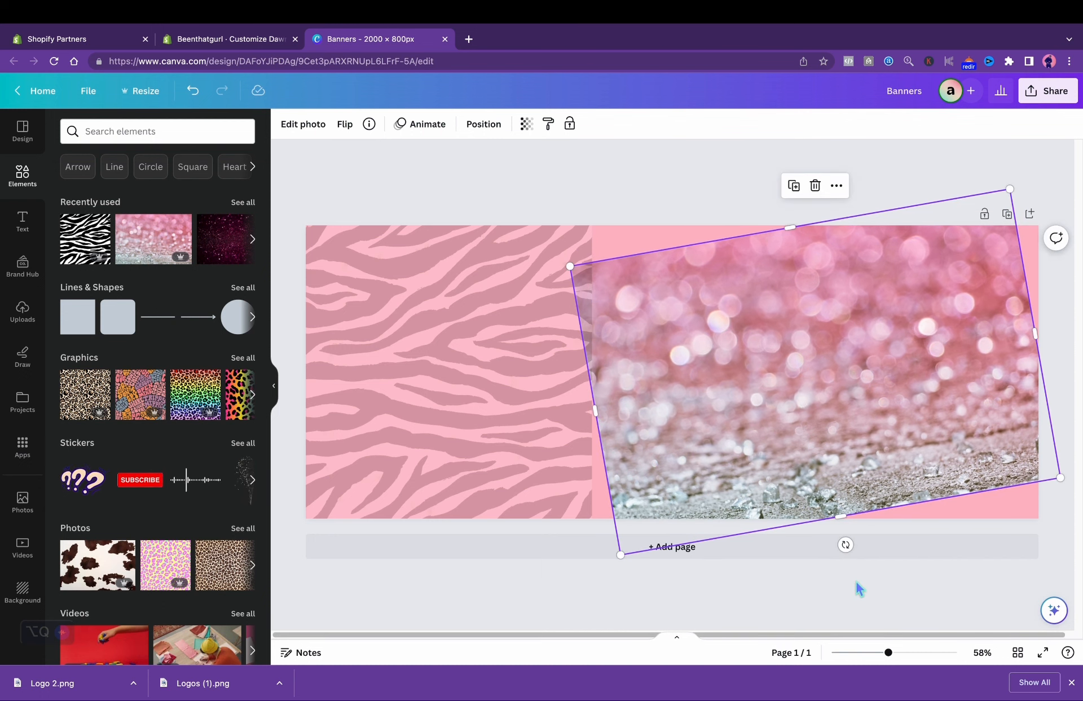
{"action": "left_click_drag", "start_coordinate": [802, 230], "coordinate": [784, 188]}
{"action": "left_click_drag", "start_coordinate": [842, 517], "coordinate": [848, 557]}
{"action": "left_click_drag", "start_coordinate": [1040, 325], "coordinate": [1065, 319]}
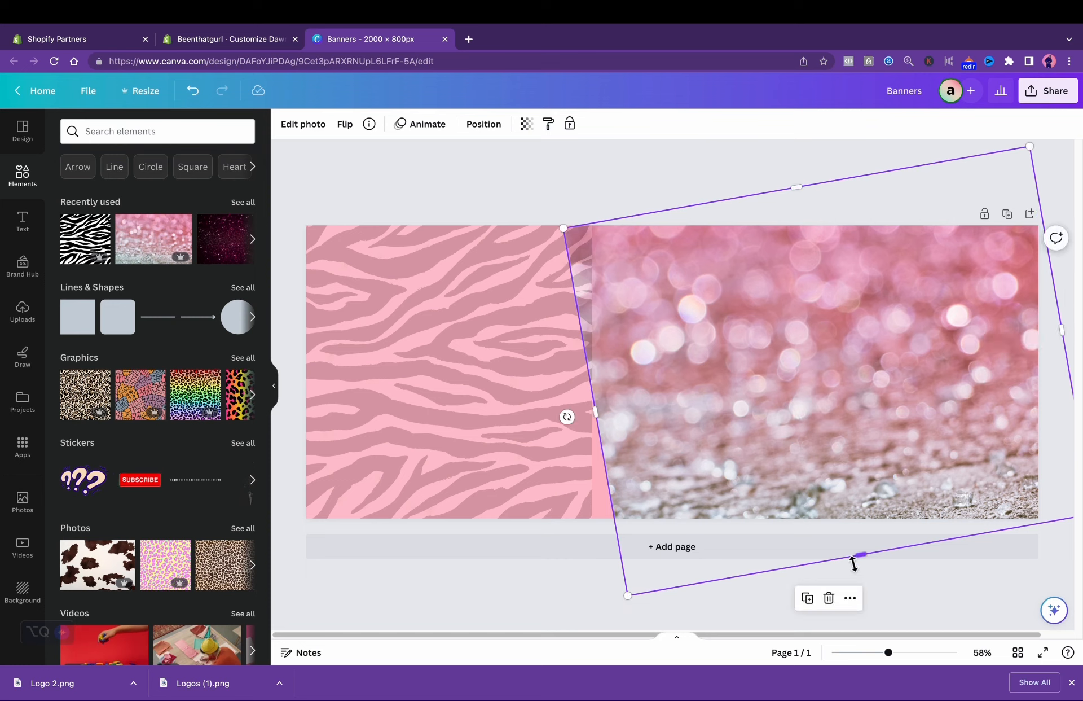
{"action": "left_click_drag", "start_coordinate": [861, 560], "coordinate": [860, 558]}
{"action": "left_click_drag", "start_coordinate": [595, 412], "coordinate": [575, 414]}
Step: Tilt the zebra graphic to match the glitter photo's slanted edge and reposition and extend it over the banner's left side
{"action": "left_click", "coordinate": [476, 329]}
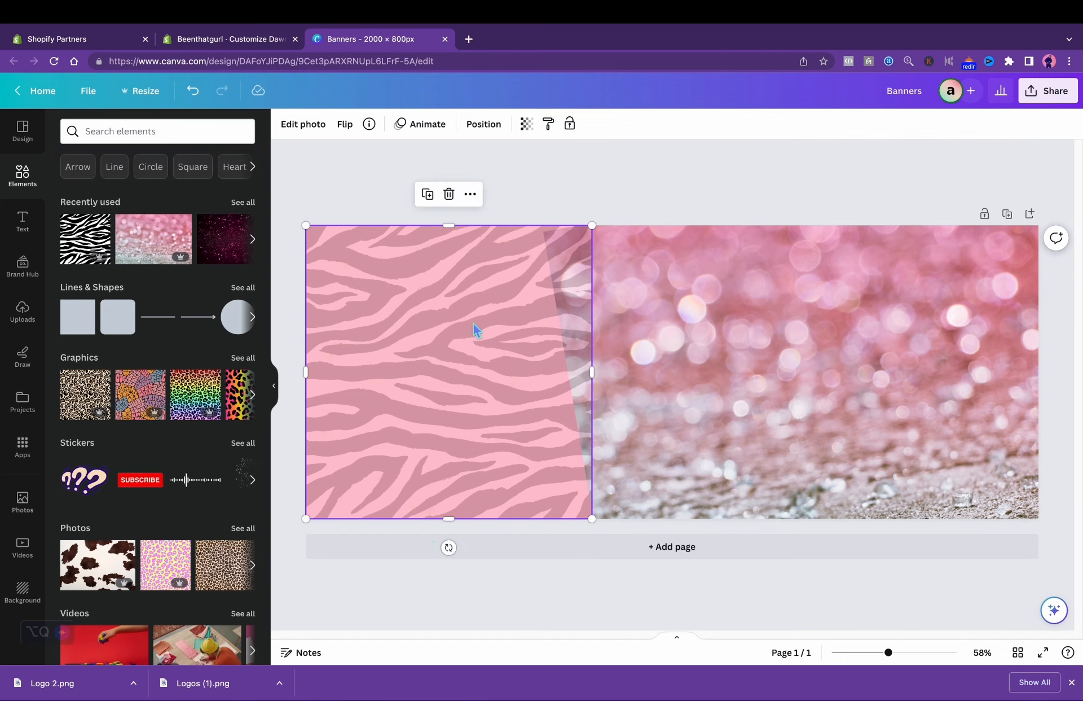
{"action": "left_click_drag", "start_coordinate": [448, 544], "coordinate": [491, 606]}
{"action": "left_click_drag", "start_coordinate": [522, 406], "coordinate": [486, 447]}
{"action": "left_click_drag", "start_coordinate": [458, 578], "coordinate": [451, 577]}
{"action": "left_click_drag", "start_coordinate": [414, 261], "coordinate": [408, 220]}
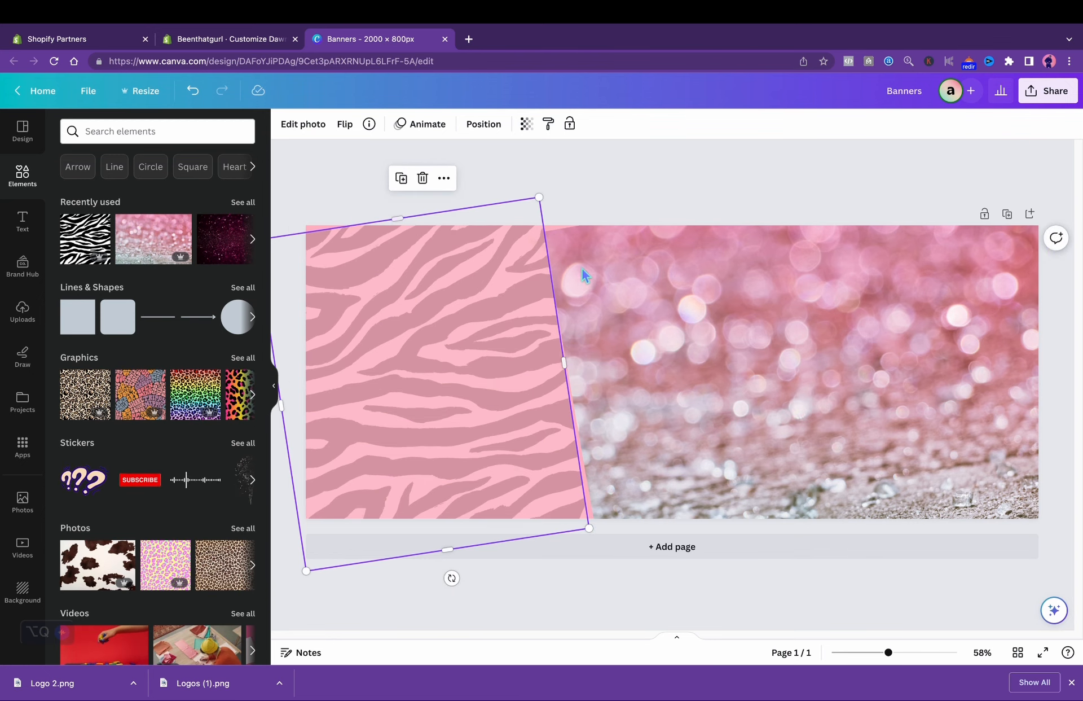
Step: Fine-tune the glitter photo's tilt and left edge so the slanted seam lines up with the zebra graphic
{"action": "left_click", "coordinate": [630, 269]}
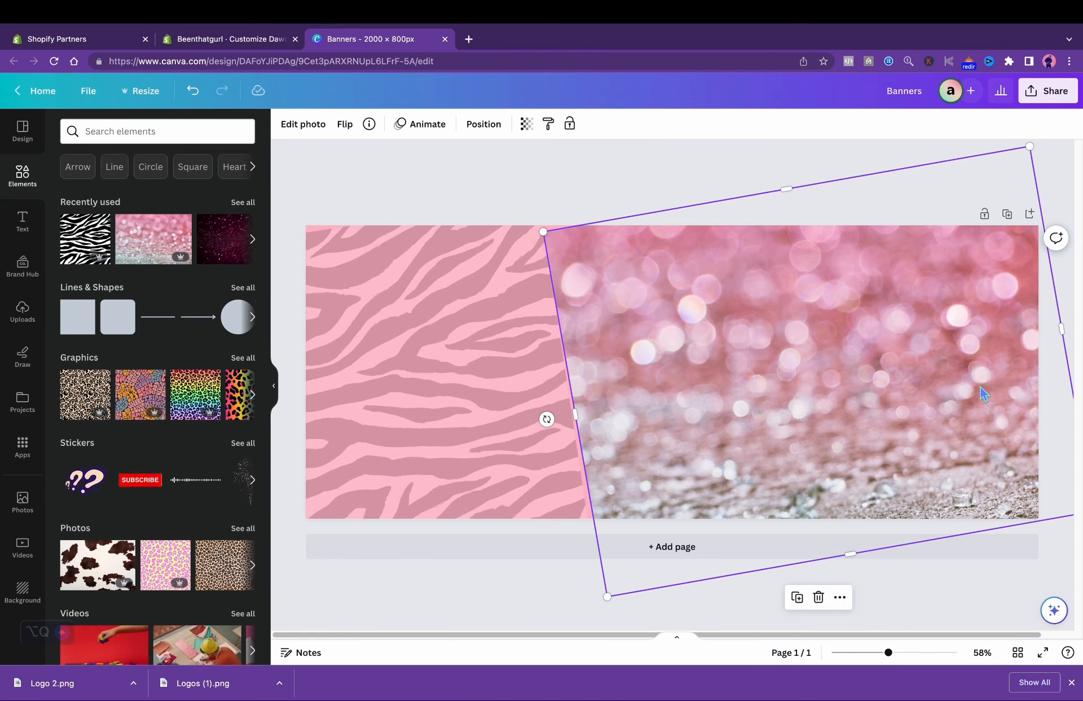
{"action": "left_click", "coordinate": [873, 653]}
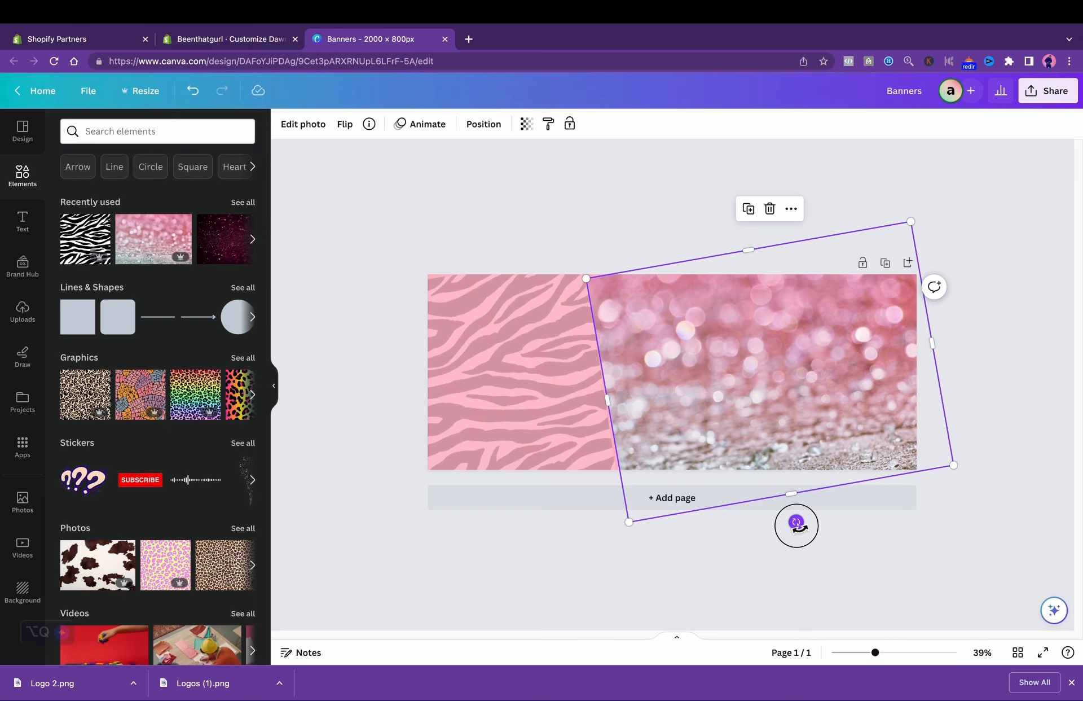
{"action": "left_click_drag", "start_coordinate": [797, 525], "coordinate": [792, 523]}
{"action": "left_click_drag", "start_coordinate": [608, 395], "coordinate": [600, 398]}
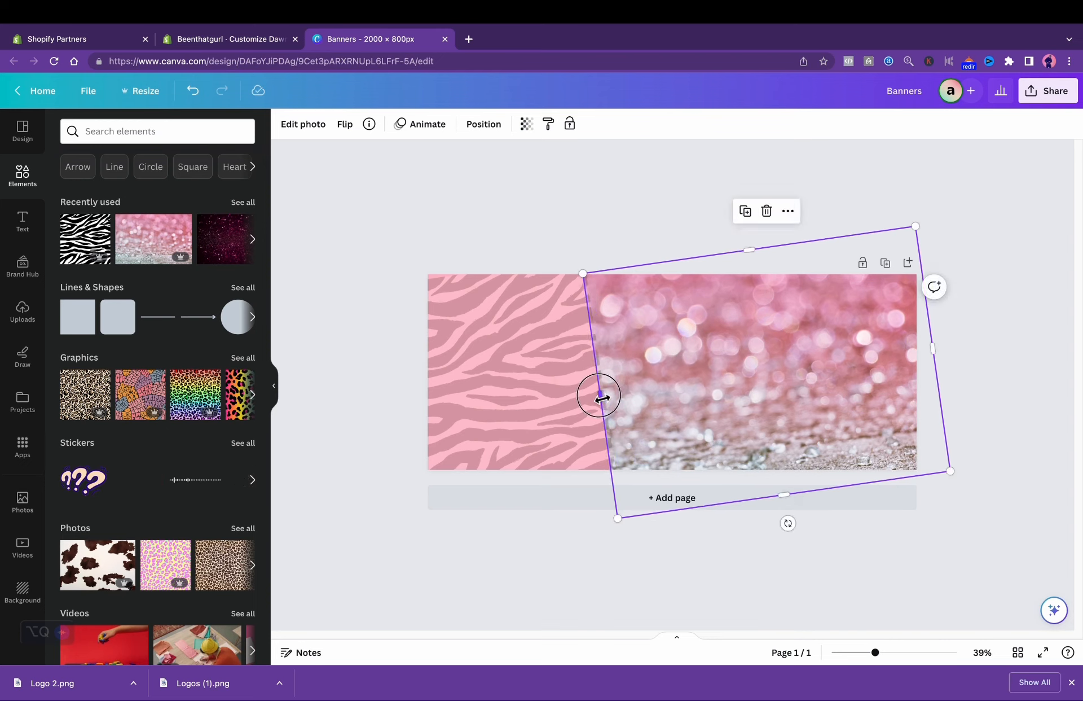
{"action": "left_click", "coordinate": [605, 216]}
{"action": "left_click", "coordinate": [611, 282]}
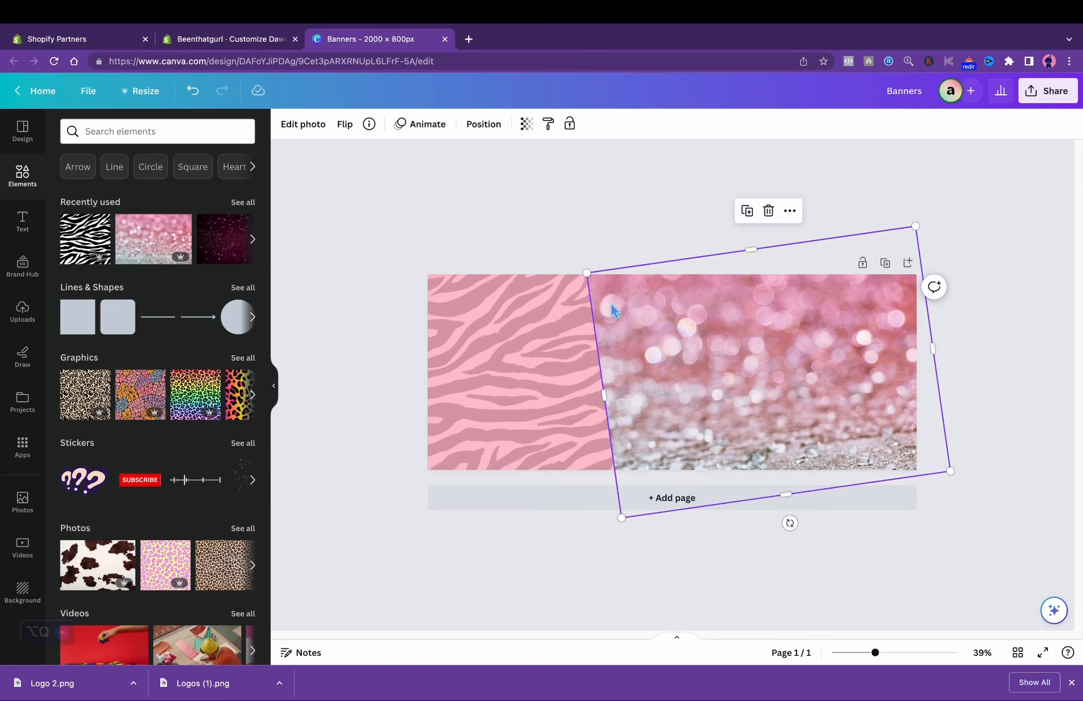
{"action": "left_click", "coordinate": [602, 395]}
{"action": "left_click_drag", "start_coordinate": [605, 373], "coordinate": [606, 371]}
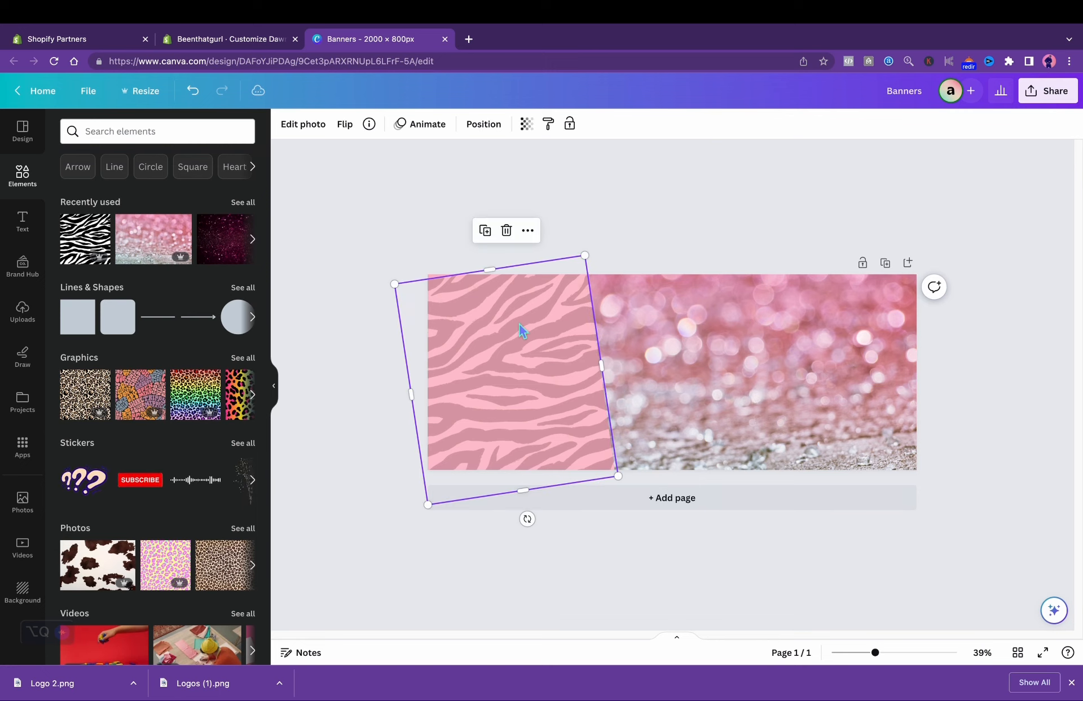
{"action": "left_click", "coordinate": [656, 250]}
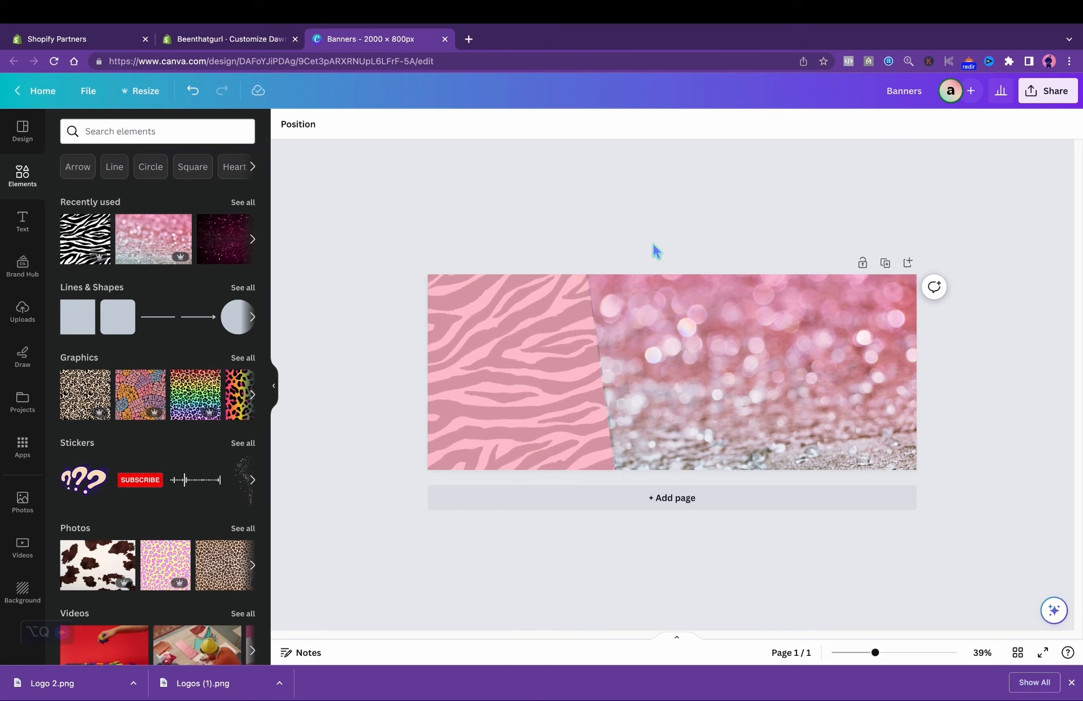
Step: Search the elements for "glitter pink", try a pink glitter photo on the banner and delete it again
{"action": "left_click", "coordinate": [160, 133]}
{"action": "type", "text": "glitter"}
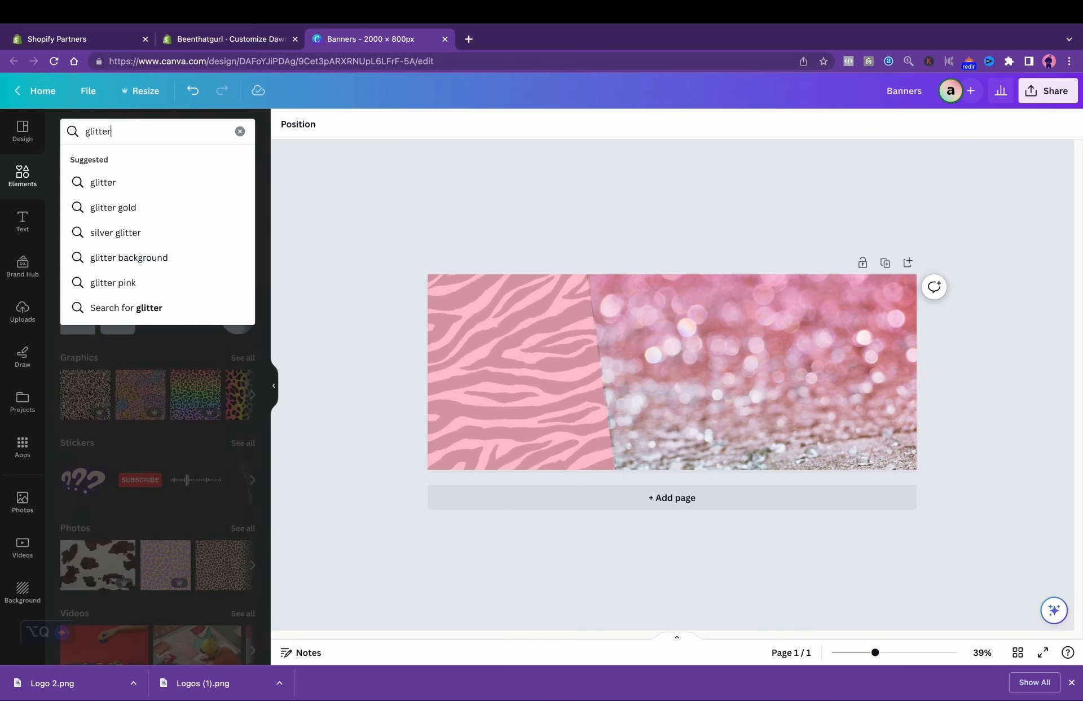
{"action": "left_click", "coordinate": [112, 282]}
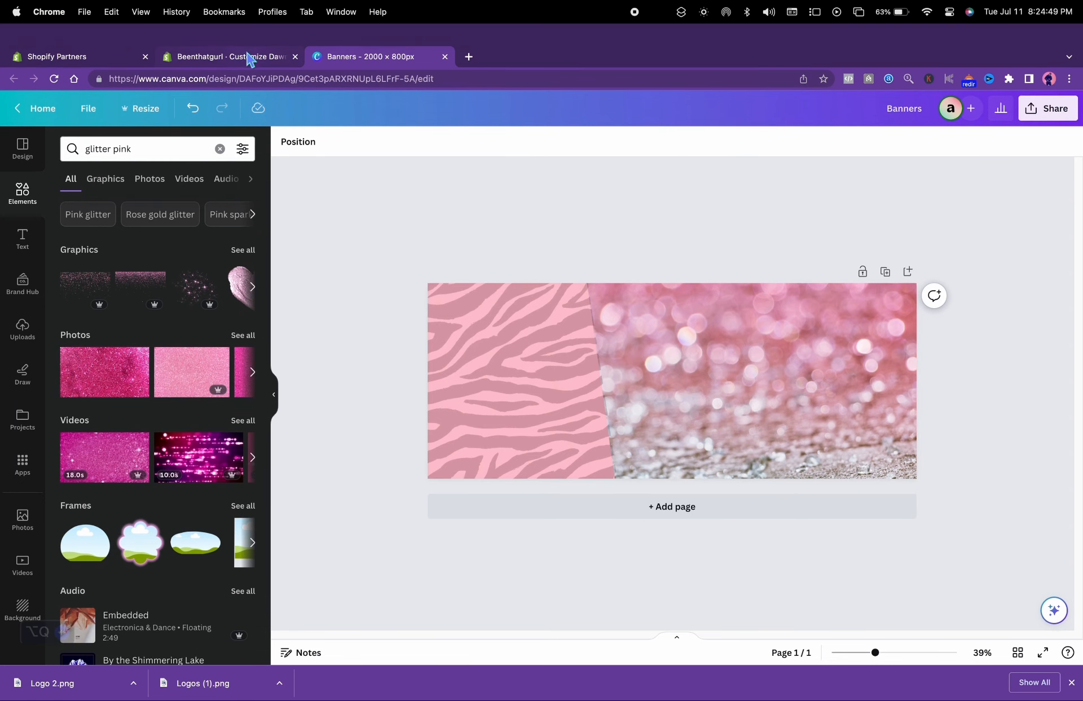
{"action": "left_click", "coordinate": [248, 56]}
{"action": "left_click", "coordinate": [351, 56]}
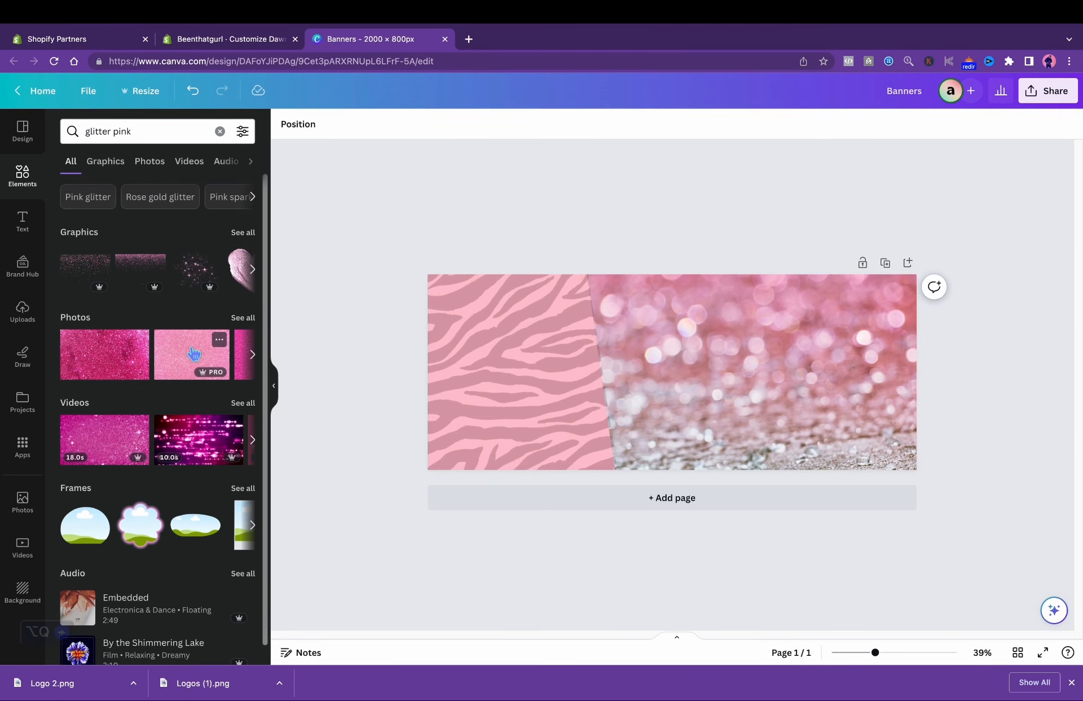
{"action": "left_click", "coordinate": [192, 356]}
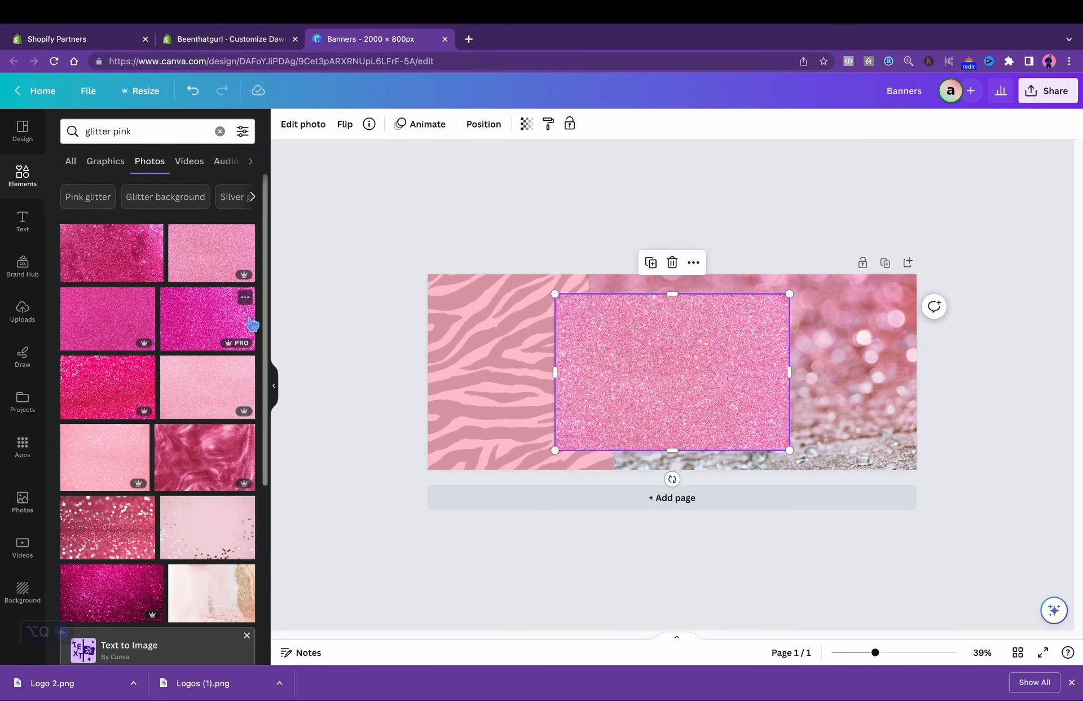
{"action": "left_click", "coordinate": [672, 262]}
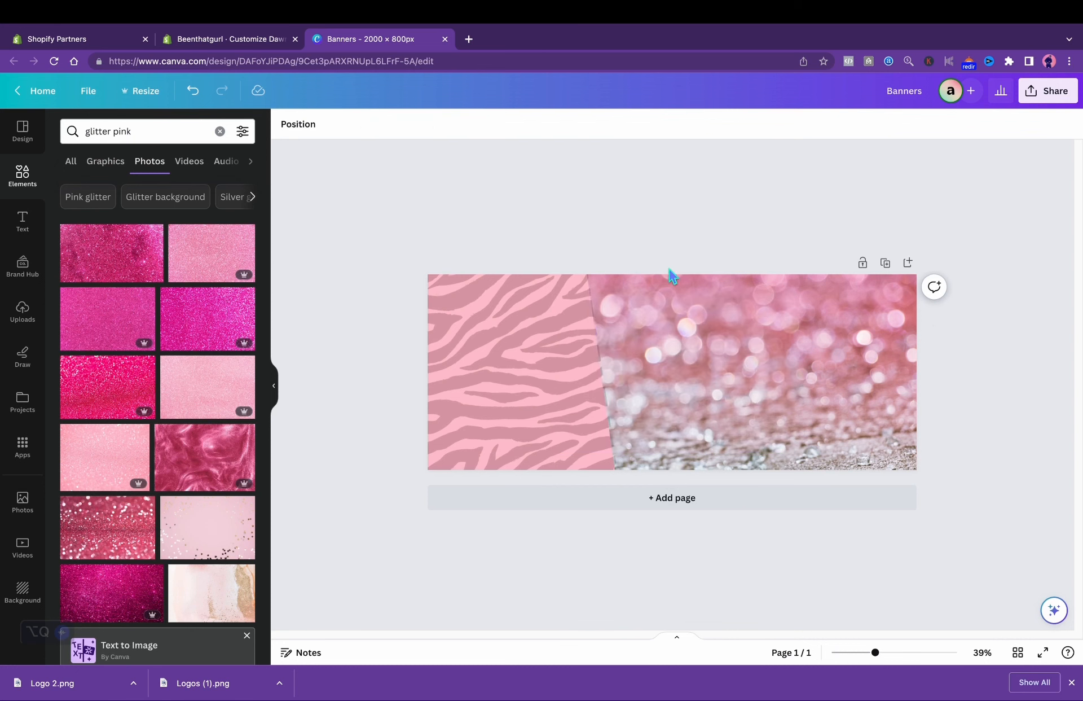
Step: Add the light pink glitter photo and shape it into a narrow tilted strip covering the seam between zebra and glitter
{"action": "left_click", "coordinate": [181, 367]}
{"action": "left_click_drag", "start_coordinate": [672, 480], "coordinate": [863, 344]}
{"action": "left_click_drag", "start_coordinate": [753, 361], "coordinate": [612, 387]}
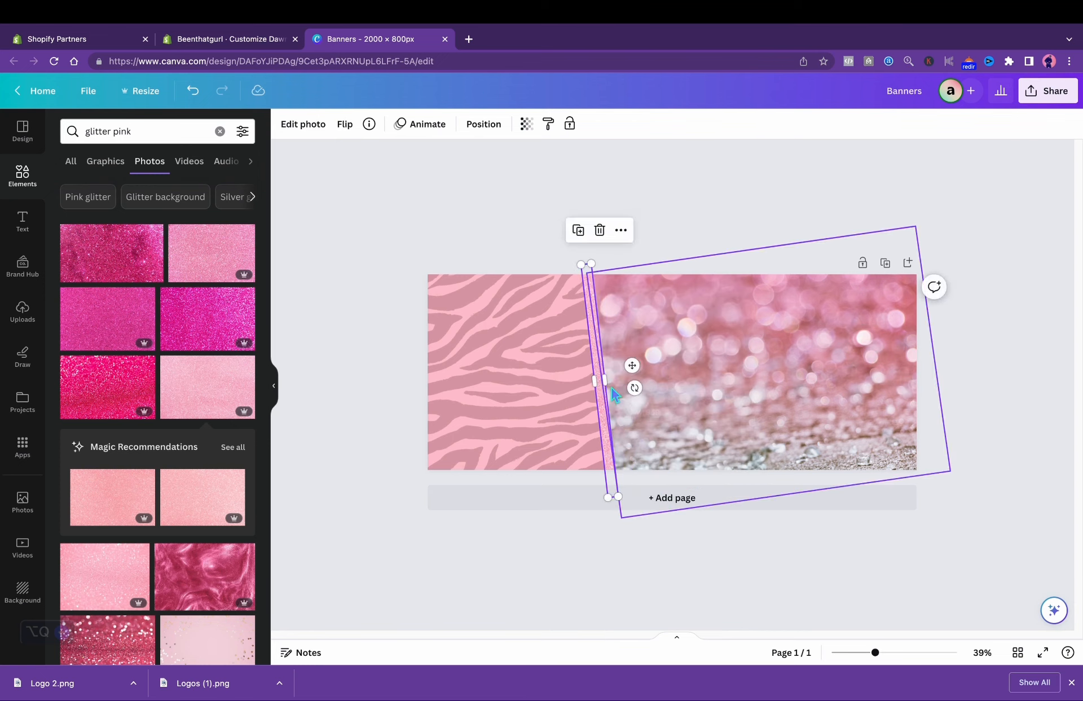
{"action": "left_click_drag", "start_coordinate": [608, 387], "coordinate": [612, 380]}
{"action": "left_click_drag", "start_coordinate": [619, 499], "coordinate": [620, 477]}
{"action": "left_click_drag", "start_coordinate": [591, 270], "coordinate": [588, 270]}
{"action": "left_click", "coordinate": [964, 404]}
Step: Lock the light pink glitter strip in place on the seam
{"action": "left_click", "coordinate": [598, 293]}
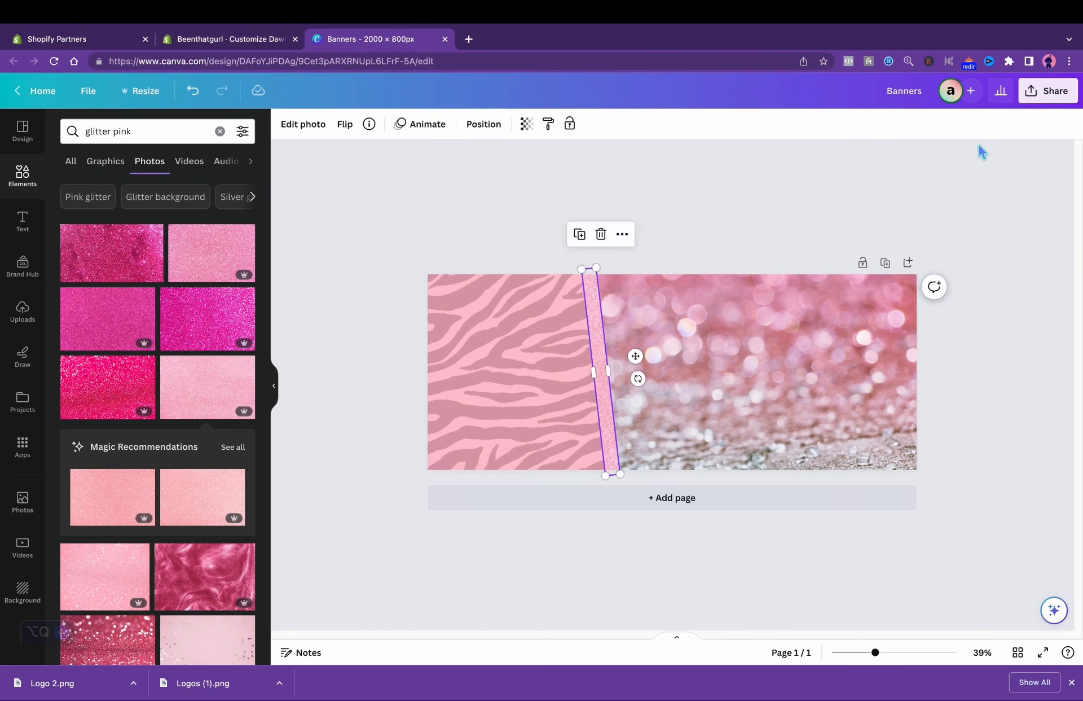
{"action": "left_click", "coordinate": [720, 199]}
{"action": "left_click", "coordinate": [597, 299]}
{"action": "left_click", "coordinate": [570, 119]}
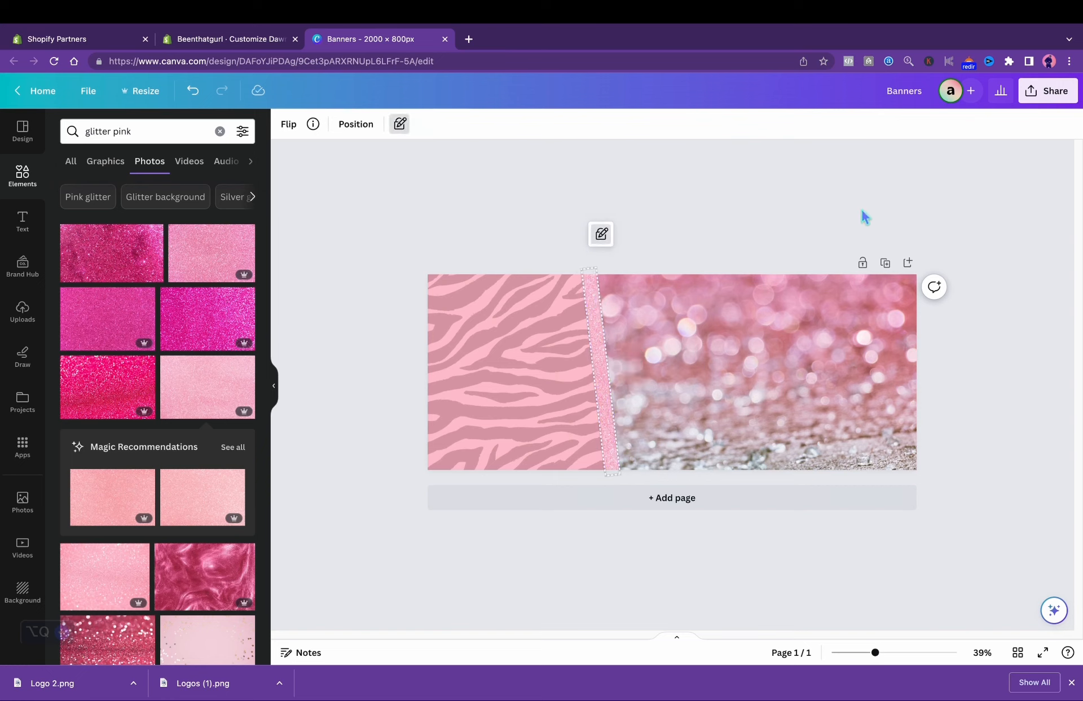
{"action": "left_click", "coordinate": [790, 214]}
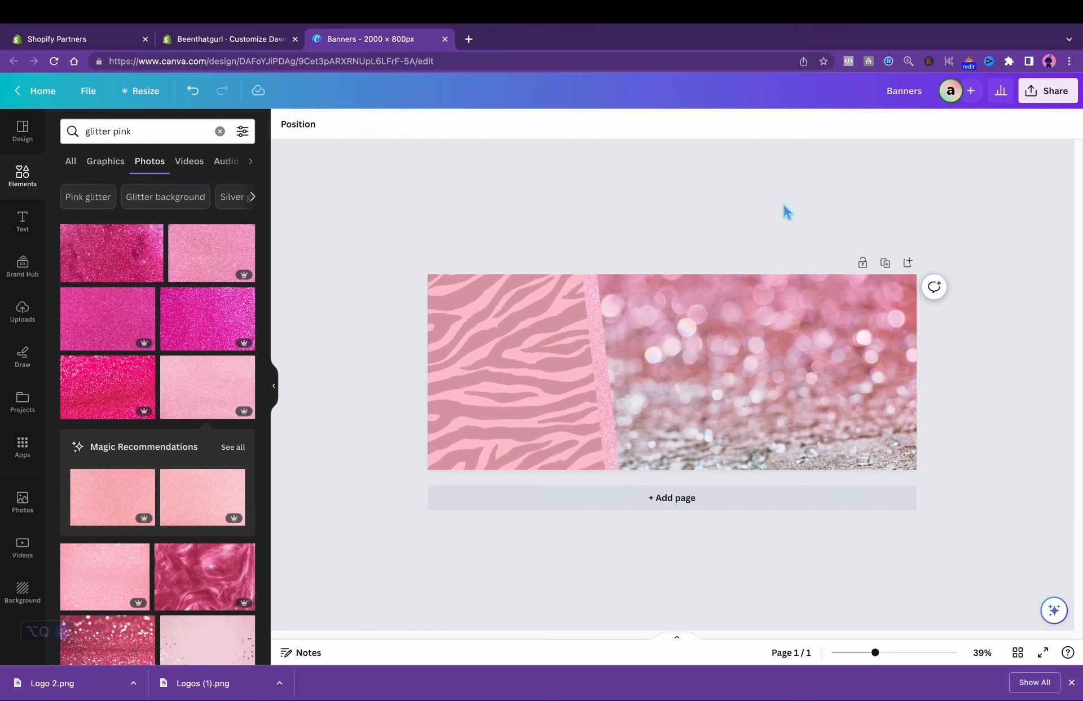
Step: Search the elements for "pink zebra" and look through the matching graphics
{"action": "left_click", "coordinate": [220, 131]}
{"action": "type", "text": "pink ze"}
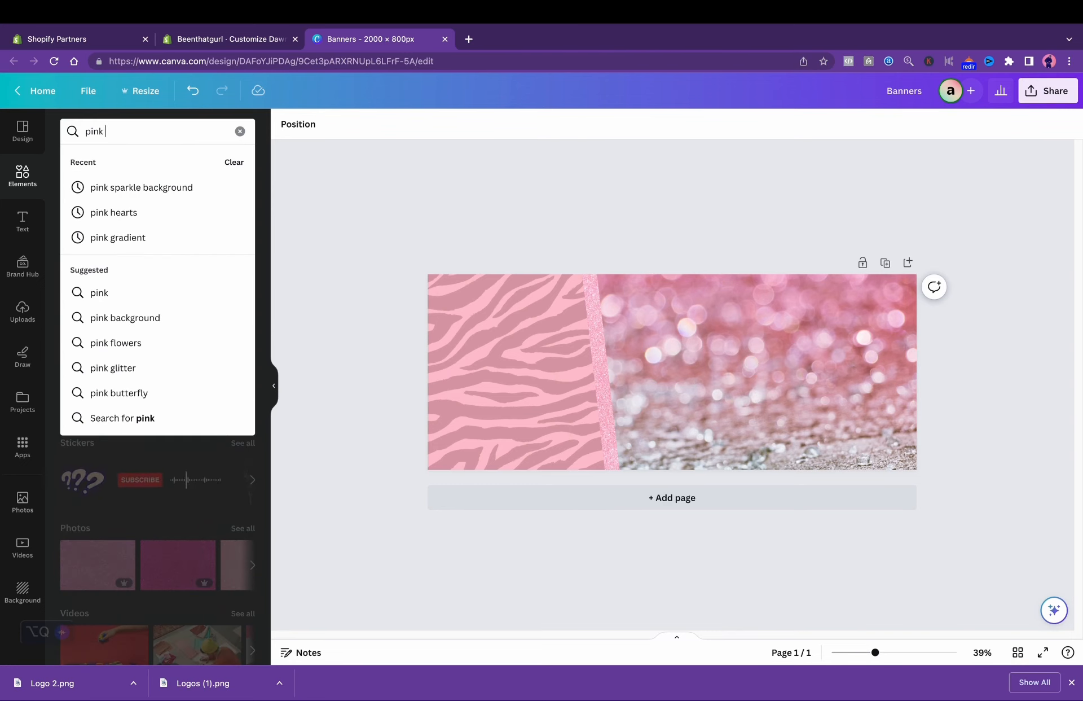
{"action": "type", "text": "bra"}
{"action": "key", "text": "Return"}
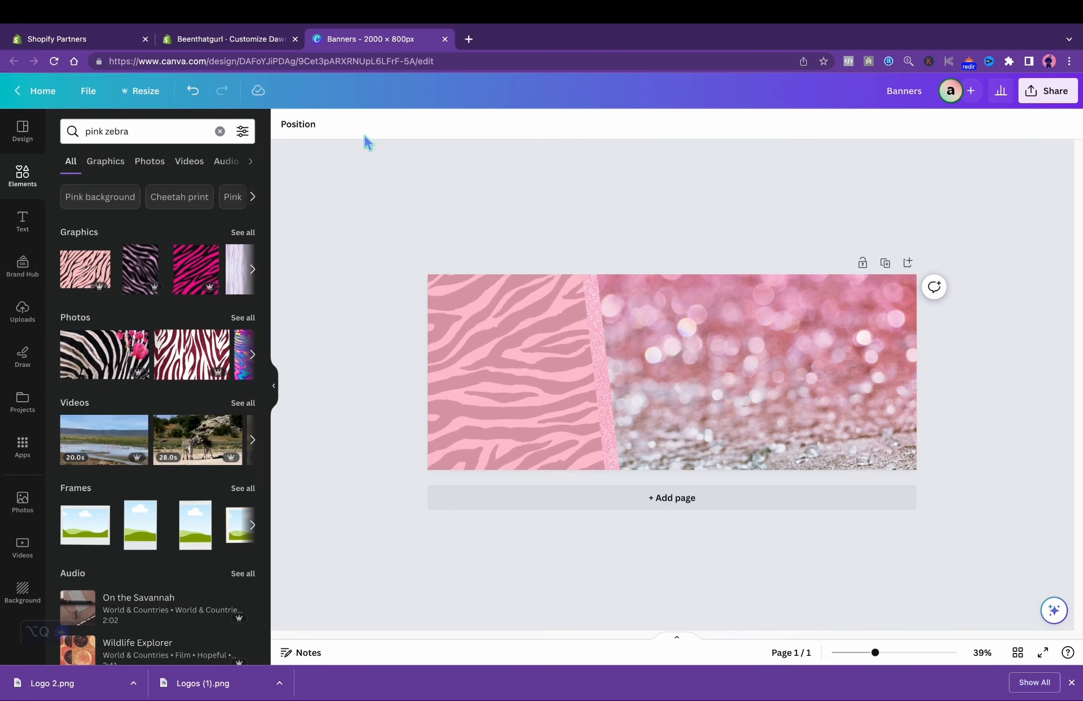
{"action": "left_click", "coordinate": [255, 272]}
{"action": "left_click", "coordinate": [255, 272]}
{"action": "left_click", "coordinate": [255, 272]}
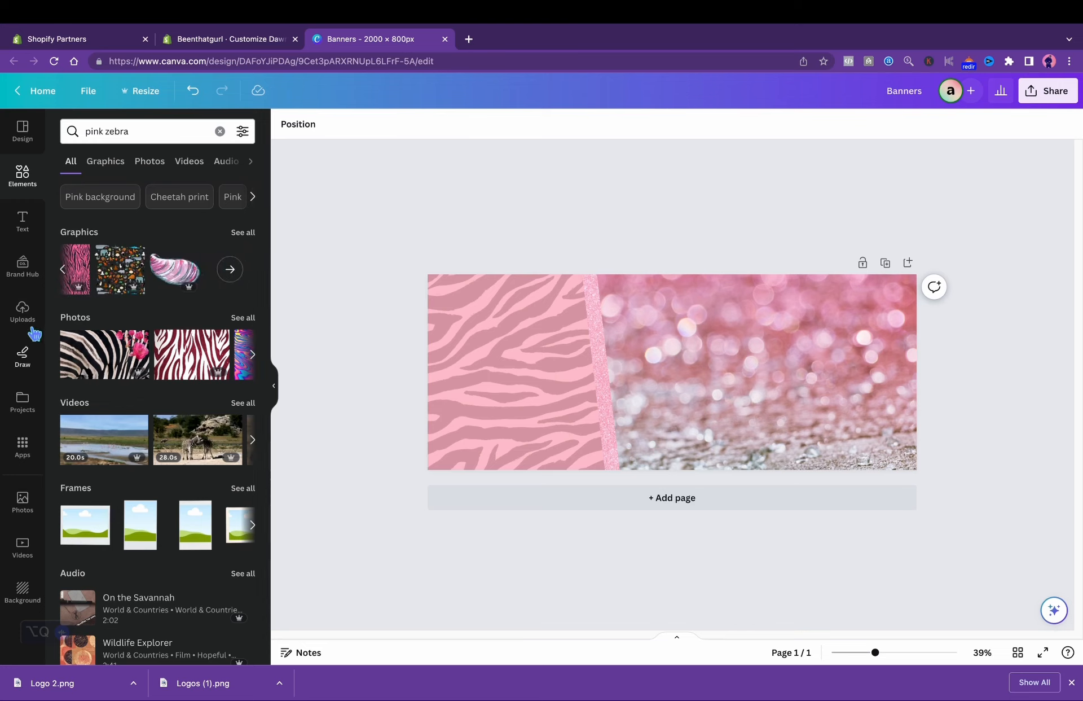
Step: Set the zebra graphic's transparency to 14
{"action": "left_click", "coordinate": [499, 363]}
{"action": "left_click", "coordinate": [526, 123]}
{"action": "left_click_drag", "start_coordinate": [437, 176], "coordinate": [423, 176]}
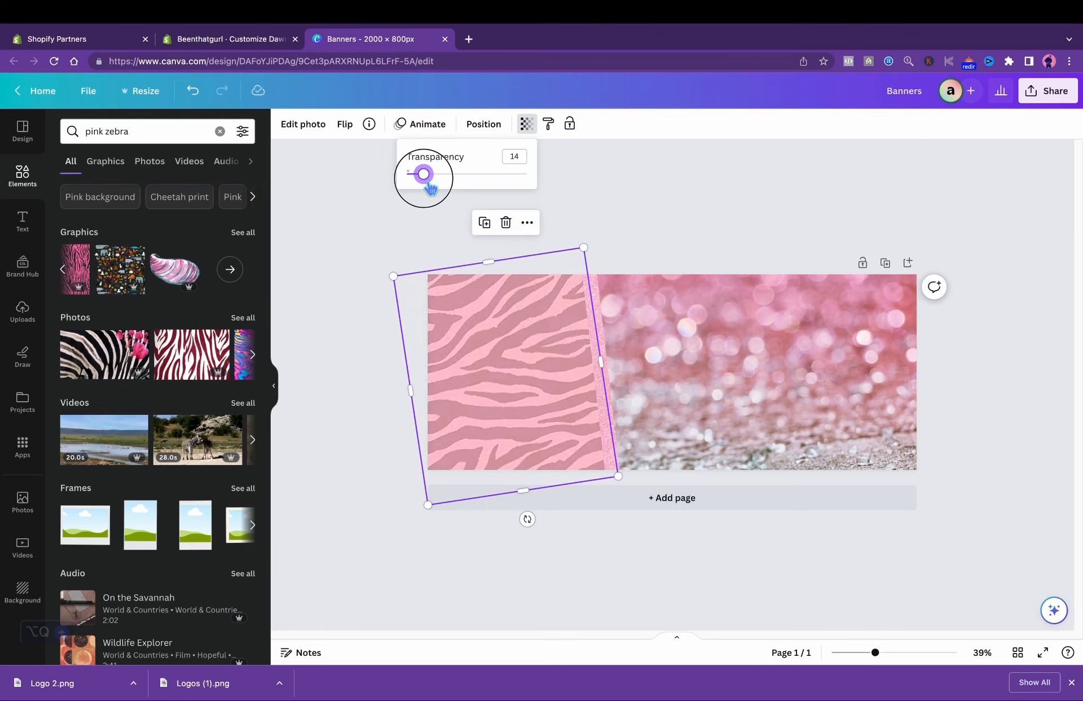
{"action": "left_click", "coordinate": [767, 238]}
{"action": "left_click", "coordinate": [769, 238]}
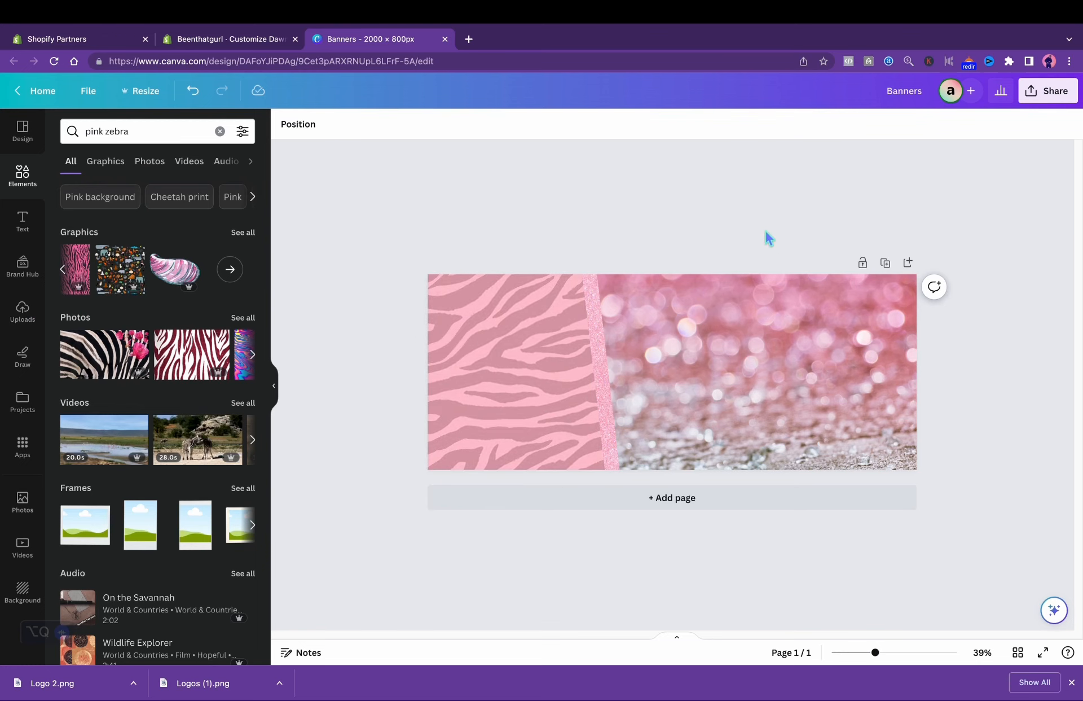
Step: Add the uploaded photo of the model in the pink skirt and enlarge it to the banner's full height over the zebra area
{"action": "left_click", "coordinate": [32, 322]}
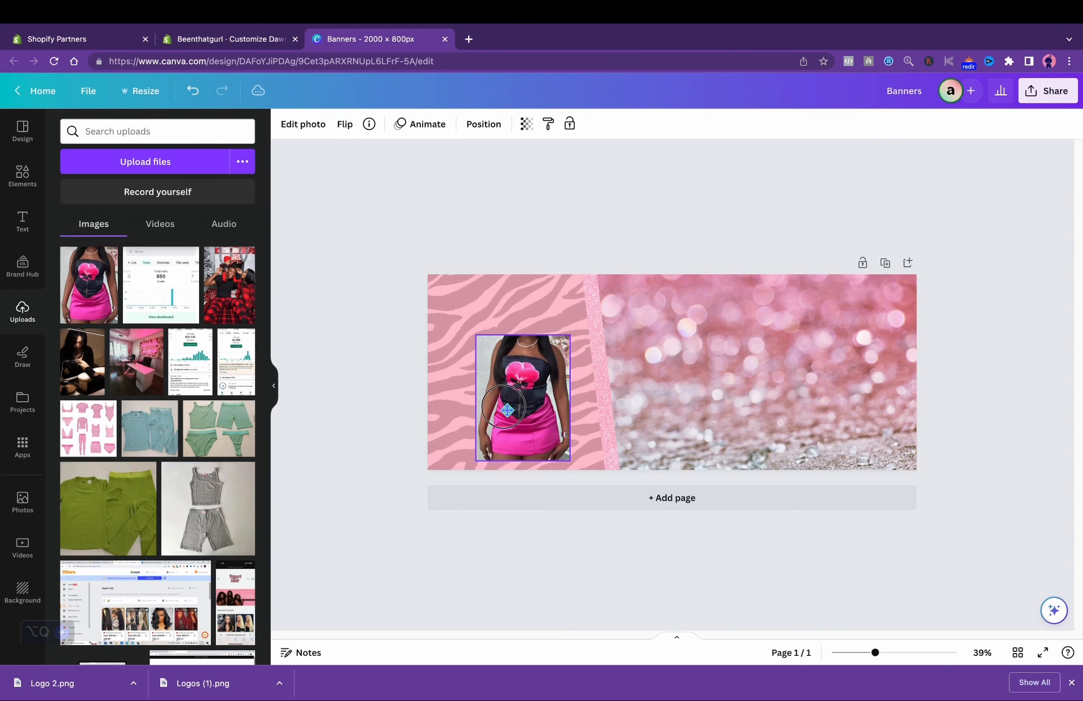
{"action": "left_click_drag", "start_coordinate": [525, 399], "coordinate": [507, 366]}
{"action": "left_click_drag", "start_coordinate": [553, 428], "coordinate": [588, 472]}
{"action": "left_click_drag", "start_coordinate": [459, 302], "coordinate": [437, 275]}
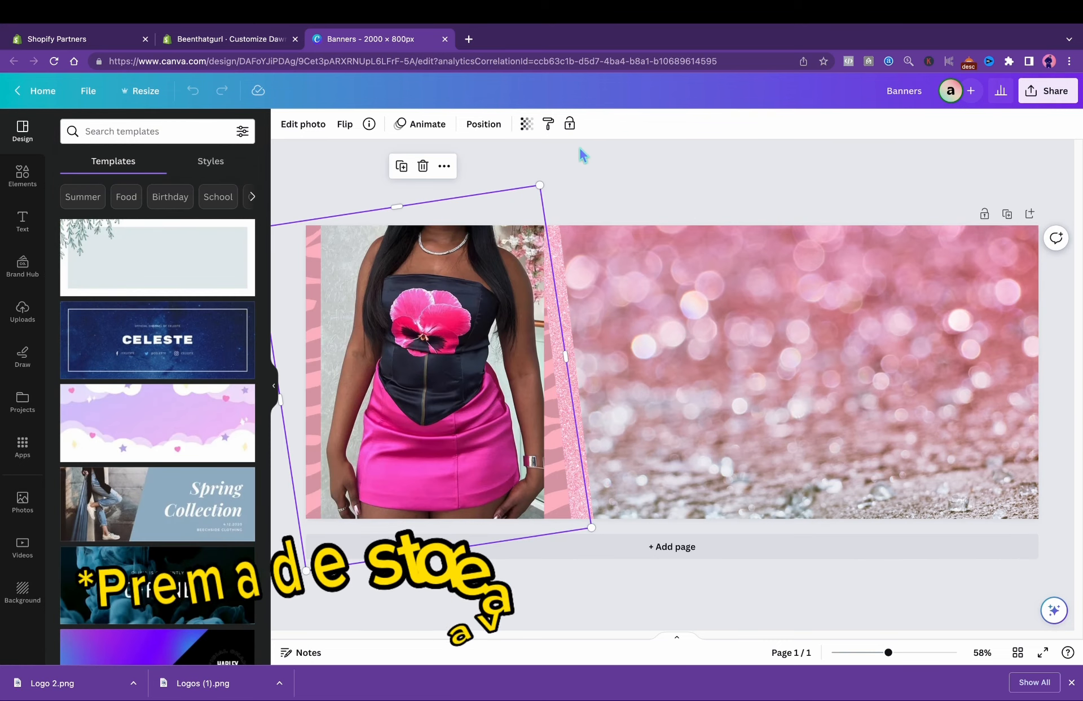
Step: Remove the background from the model photo
{"action": "left_click", "coordinate": [491, 285]}
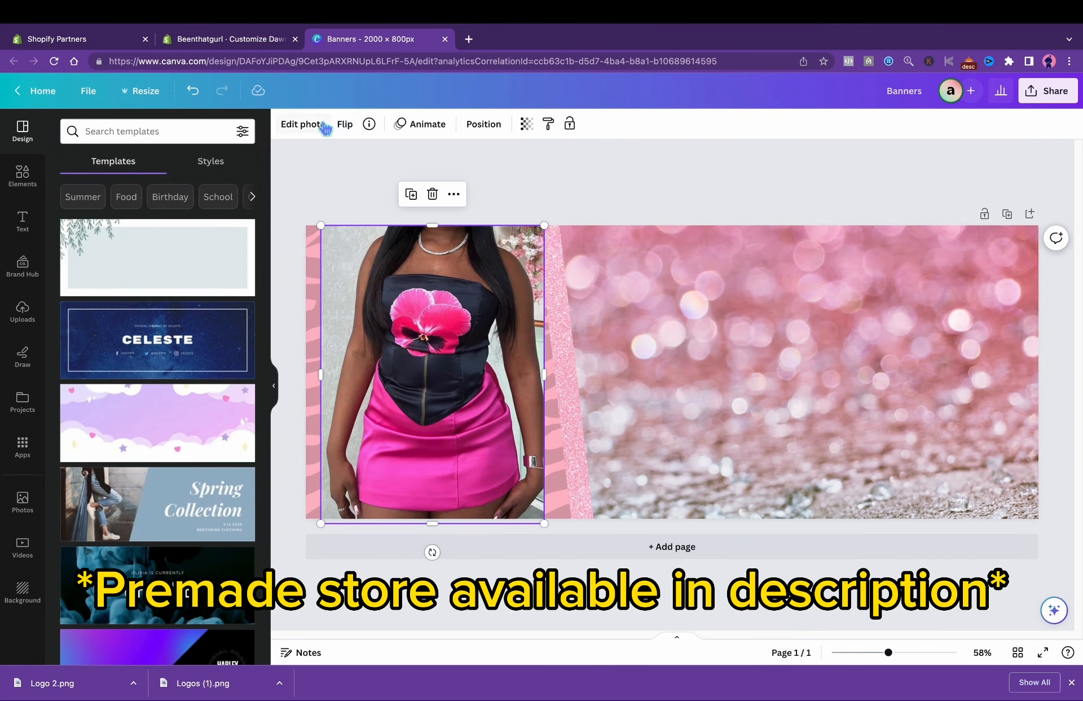
{"action": "left_click", "coordinate": [326, 129]}
{"action": "left_click", "coordinate": [100, 246]}
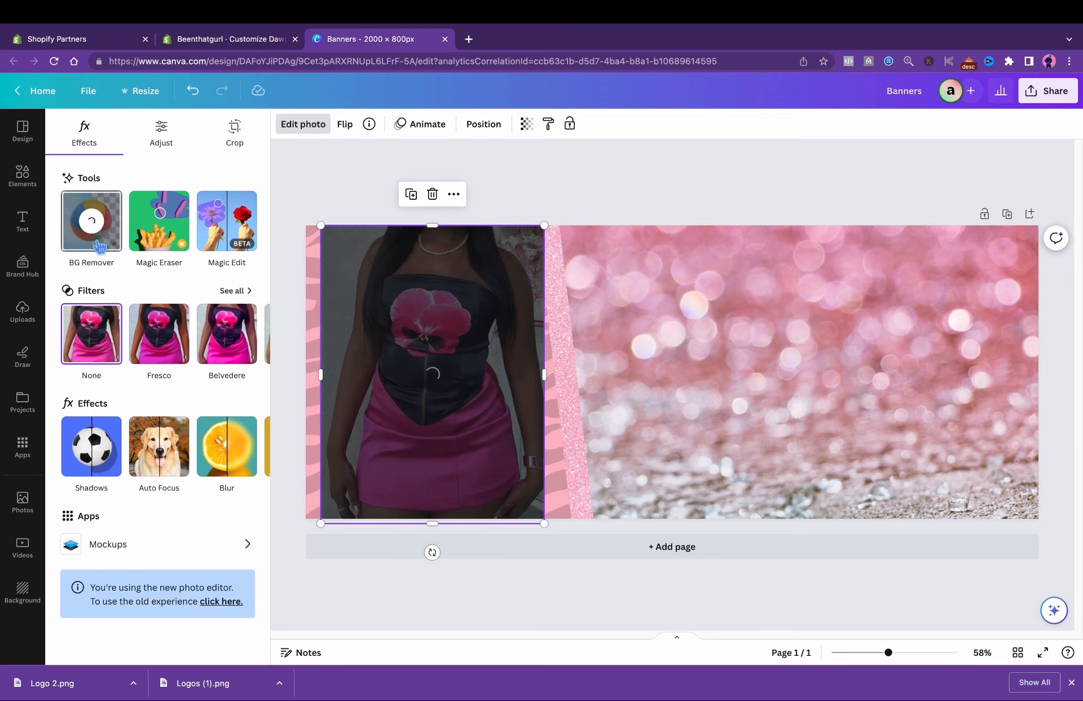
Step: Apply a Drop shadow to the model cutout and enlarge it slightly past the banner's upper and lower edges
{"action": "left_click", "coordinate": [92, 446]}
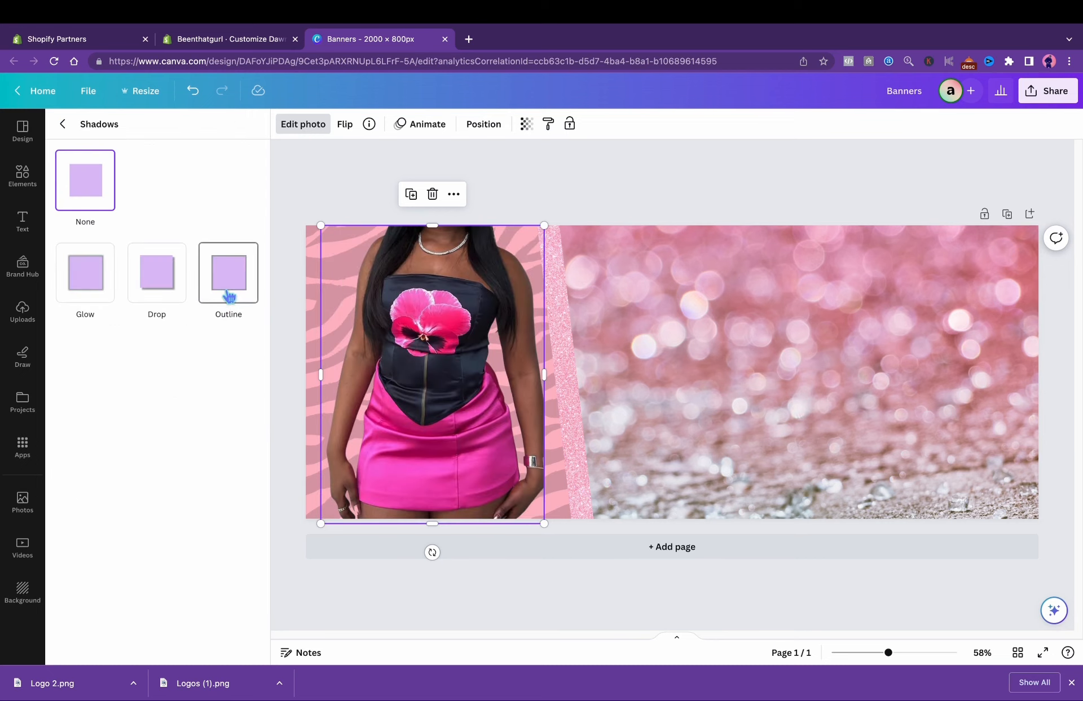
{"action": "left_click", "coordinate": [152, 302]}
{"action": "left_click", "coordinate": [89, 294]}
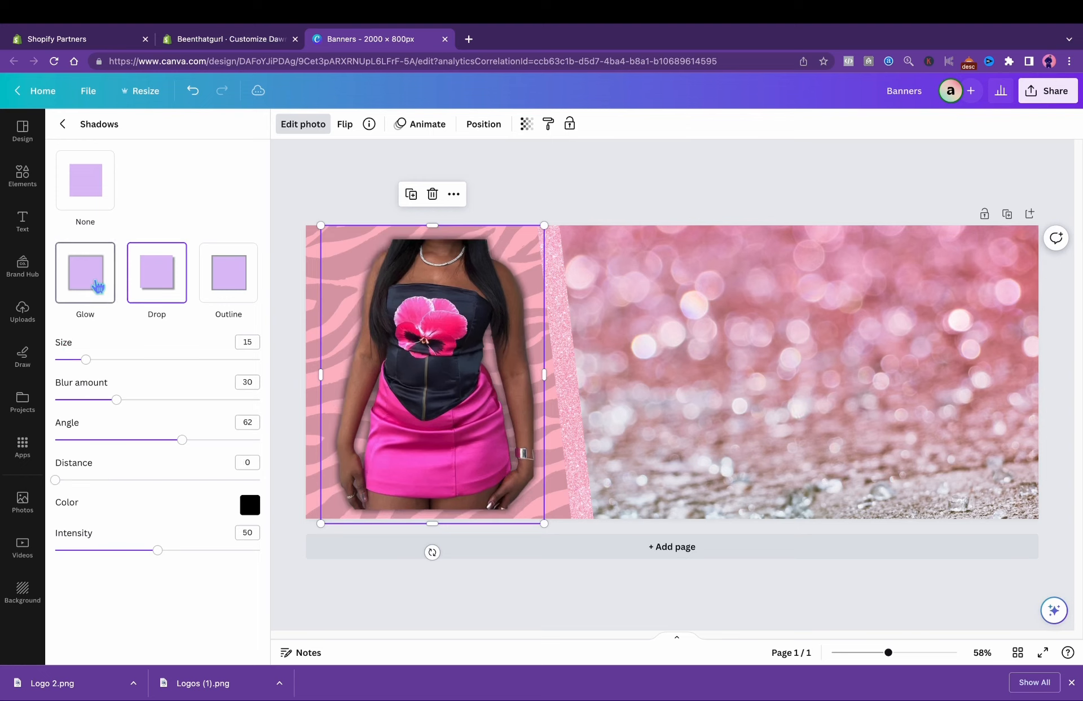
{"action": "left_click", "coordinate": [171, 285]}
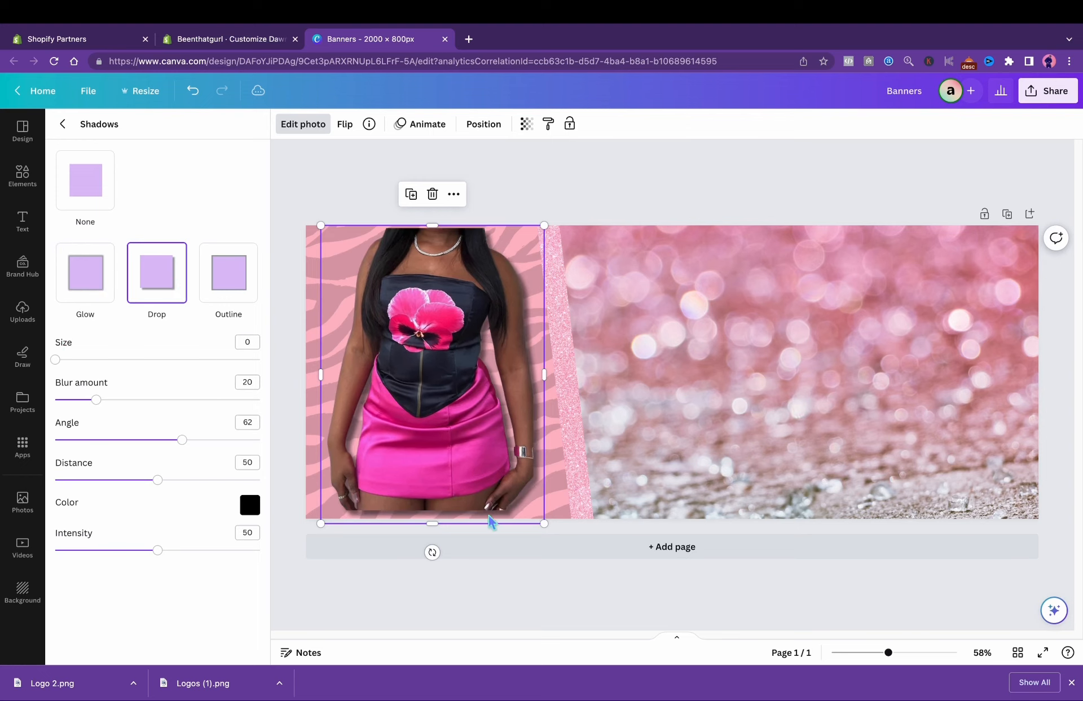
{"action": "left_click_drag", "start_coordinate": [544, 523], "coordinate": [557, 541]}
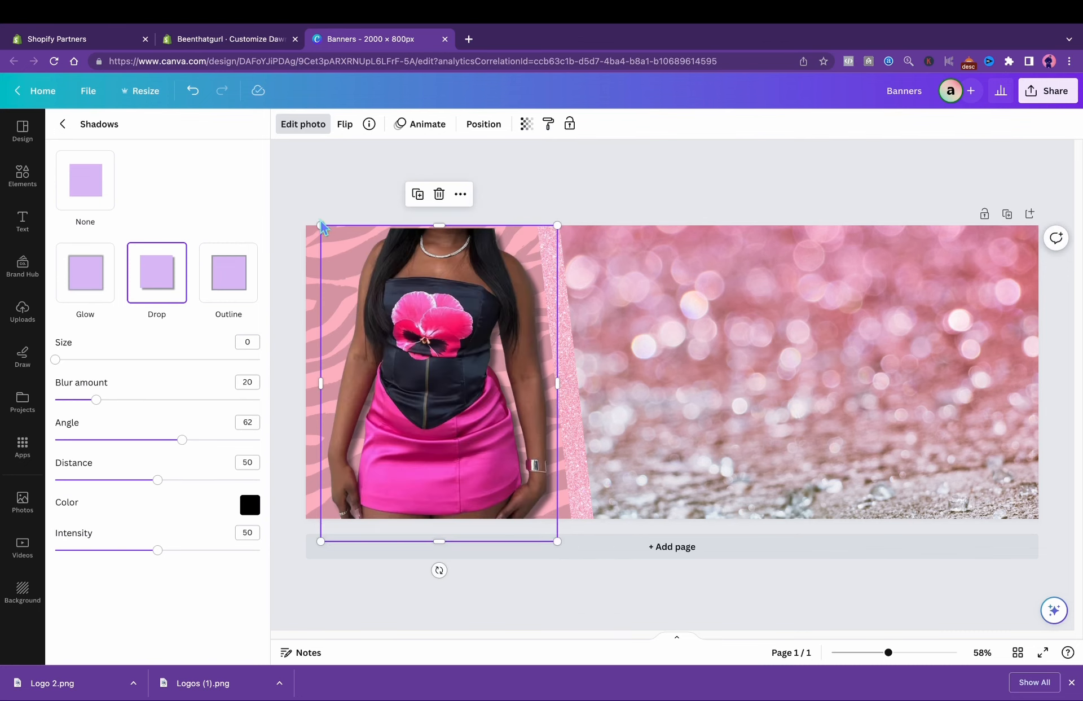
{"action": "left_click_drag", "start_coordinate": [323, 226], "coordinate": [317, 220]}
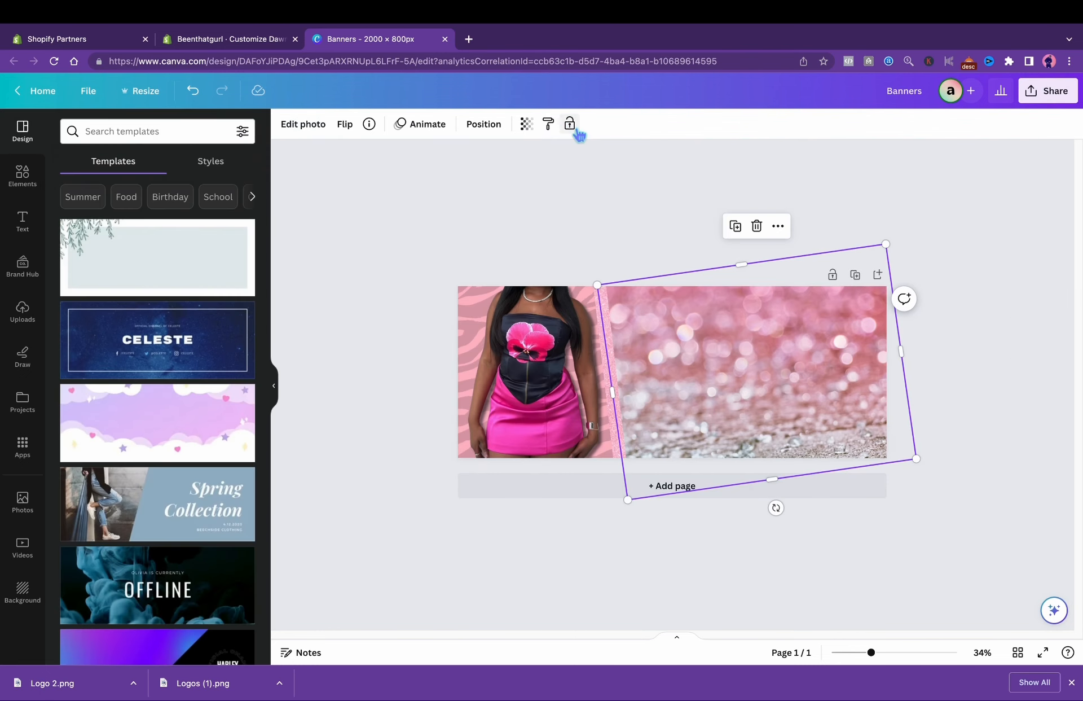
Step: Lock the pink glitter background photo in place and add a heading text box to the banner
{"action": "left_click", "coordinate": [574, 127]}
{"action": "left_click", "coordinate": [35, 234]}
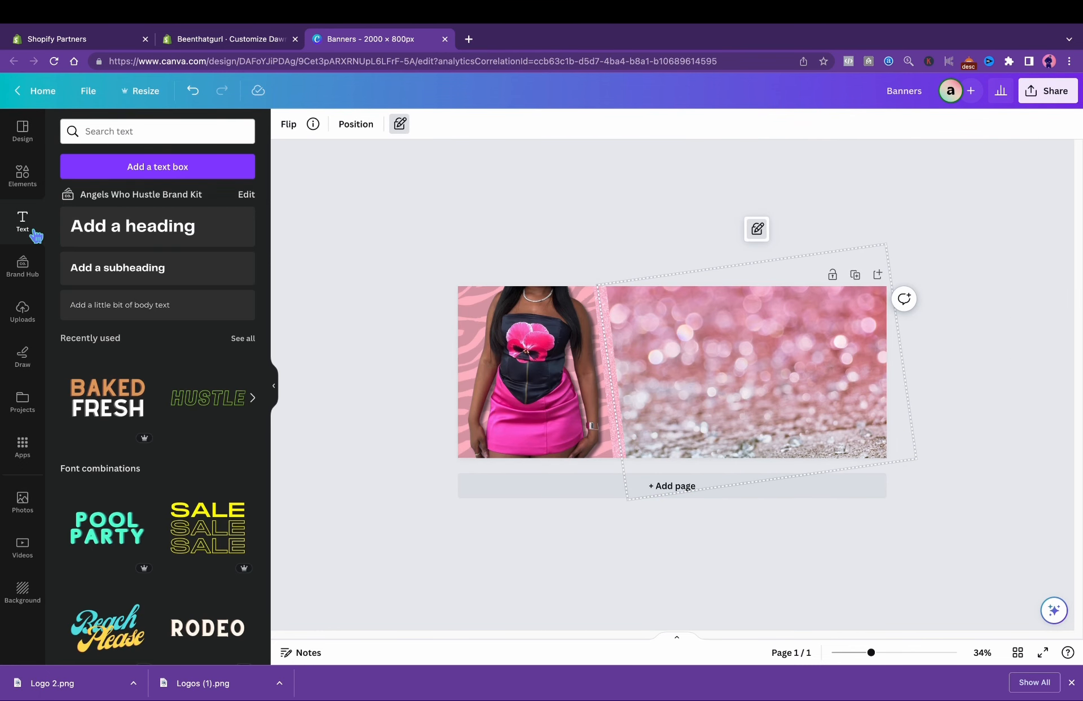
{"action": "left_click", "coordinate": [110, 232]}
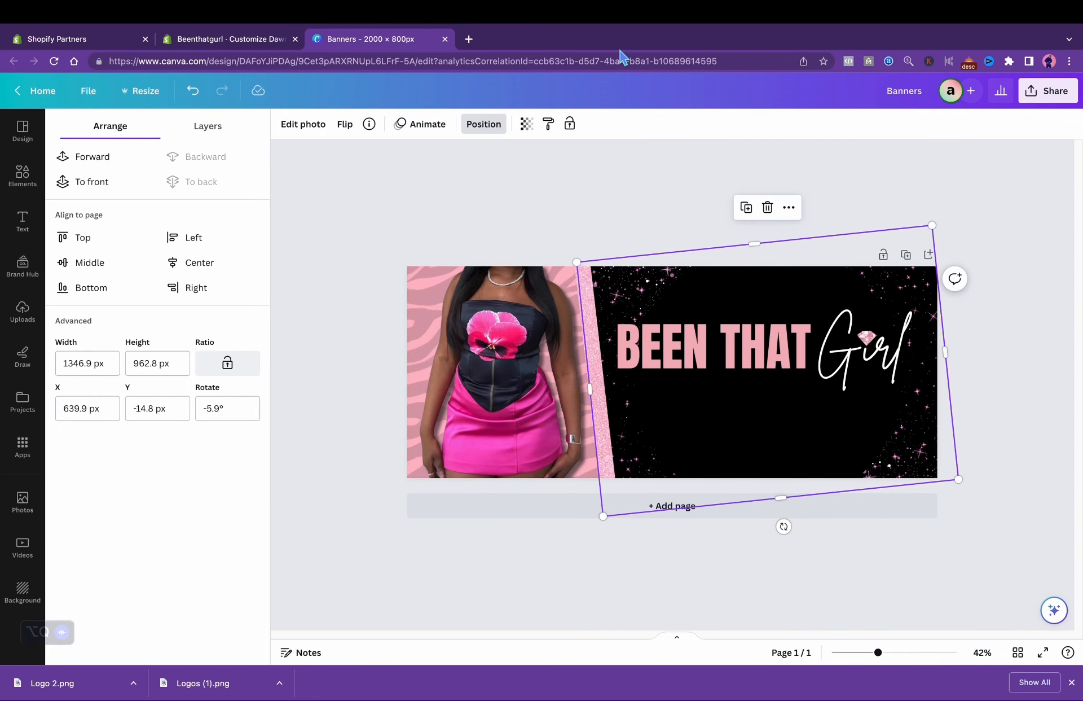
Step: Set the black sparkle photo's transparency to 78 and lock the photo in place behind the title
{"action": "left_click", "coordinate": [526, 124]}
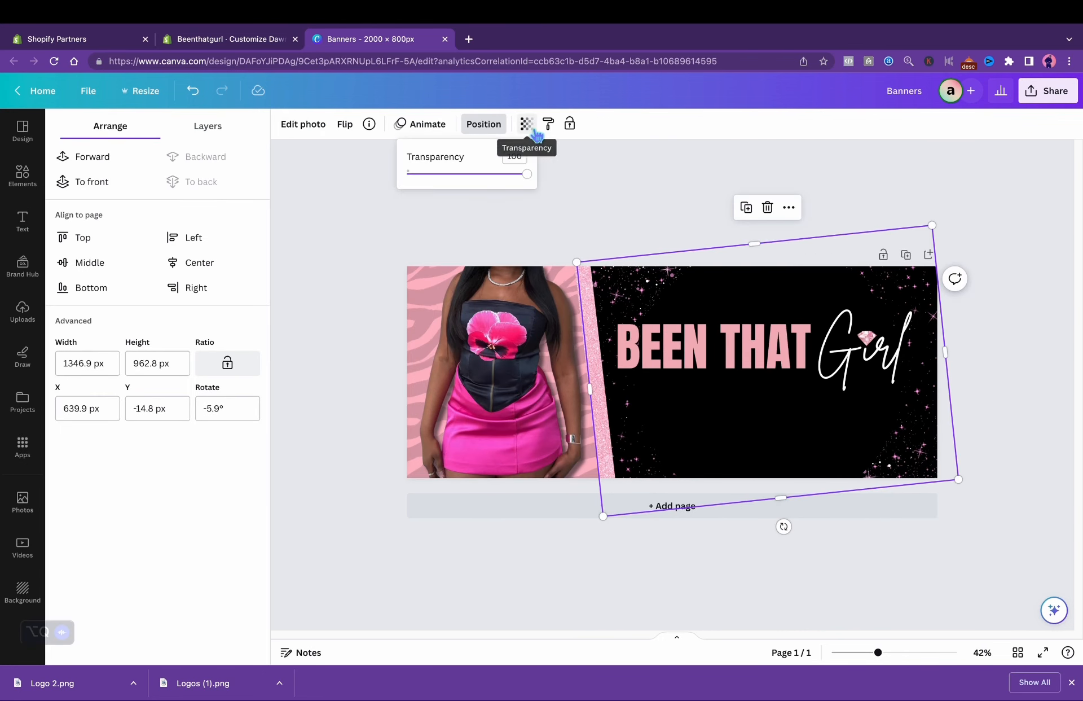
{"action": "left_click", "coordinate": [469, 175]}
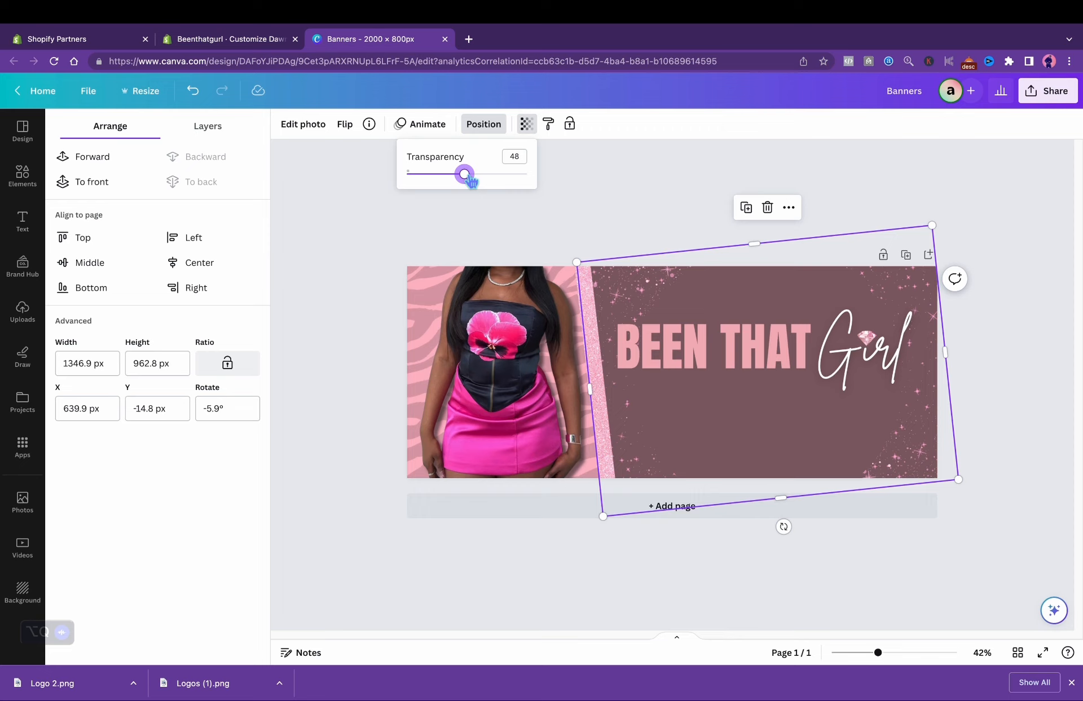
{"action": "left_click_drag", "start_coordinate": [471, 181], "coordinate": [507, 194]}
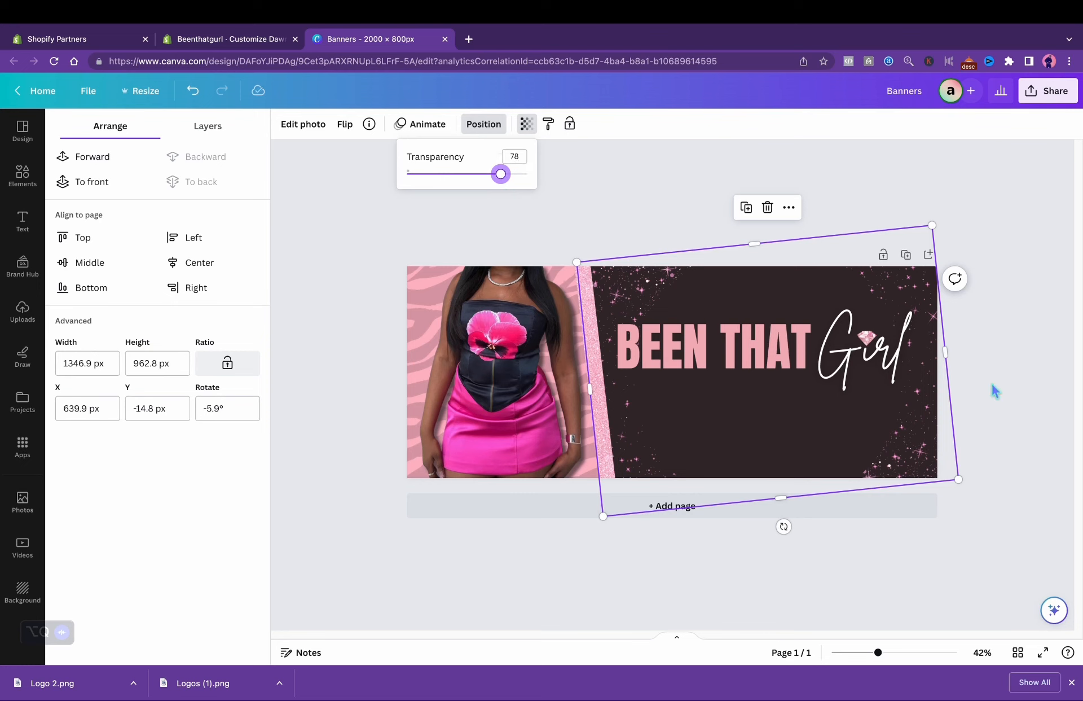
{"action": "left_click", "coordinate": [1010, 390]}
{"action": "left_click", "coordinate": [1010, 391]}
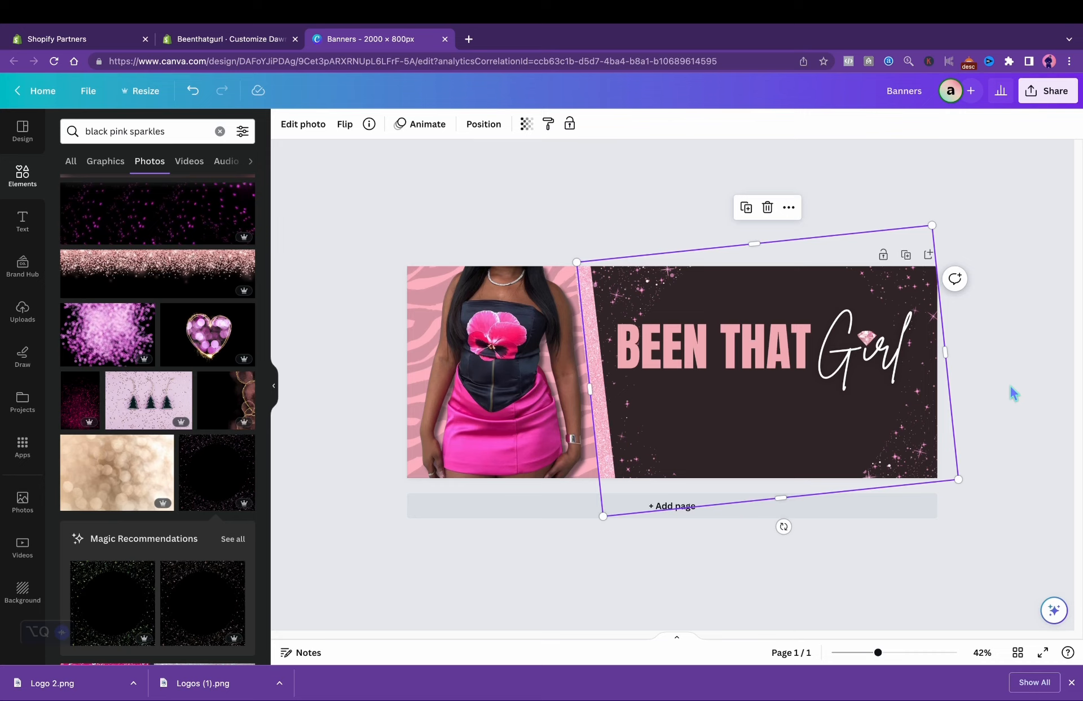
{"action": "left_click", "coordinate": [1010, 386]}
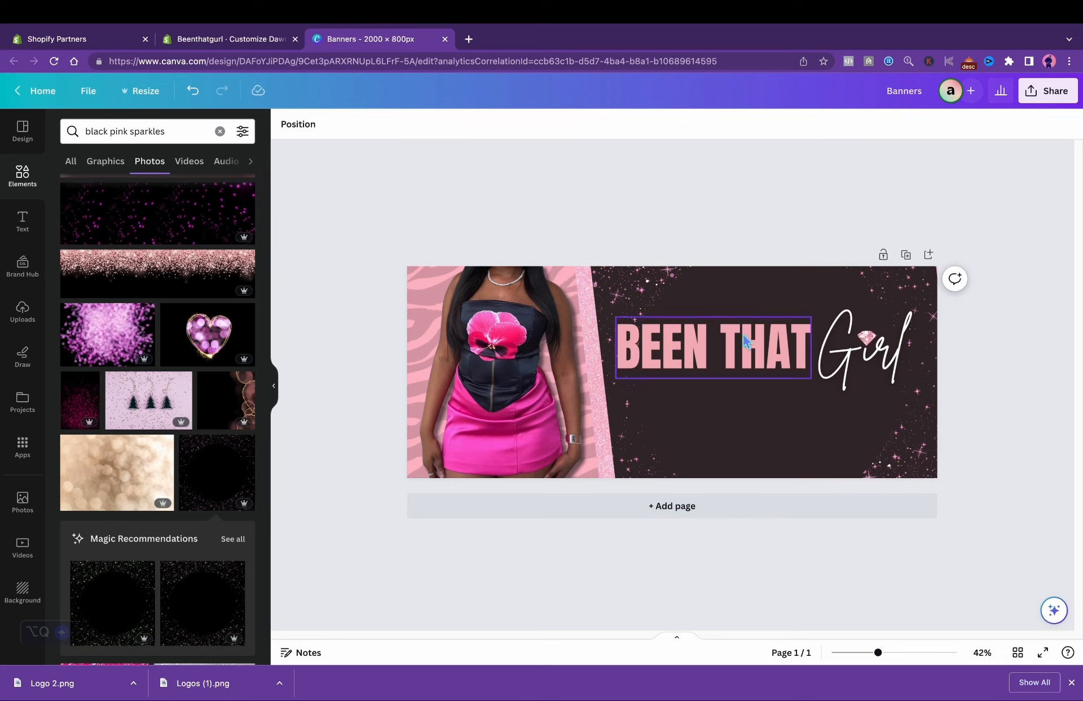
{"action": "left_click", "coordinate": [792, 292]}
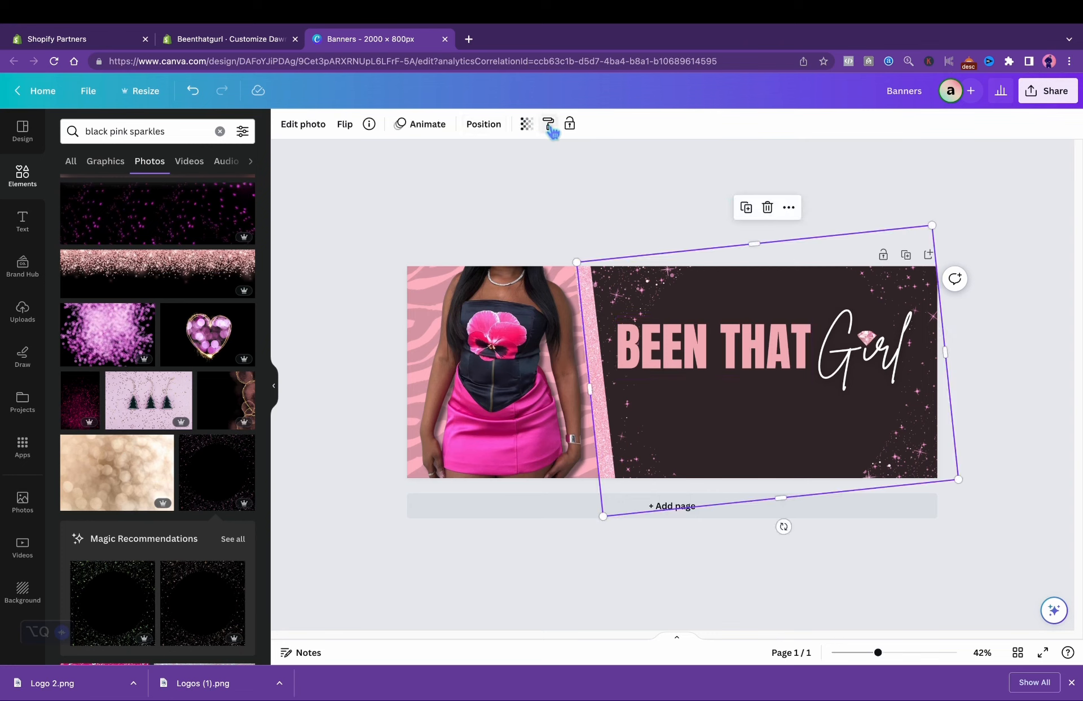
{"action": "left_click", "coordinate": [571, 126]}
Step: Duplicate the BEEN THAT text, place the copy below the title and change its wording to "collection"
{"action": "left_click", "coordinate": [690, 375]}
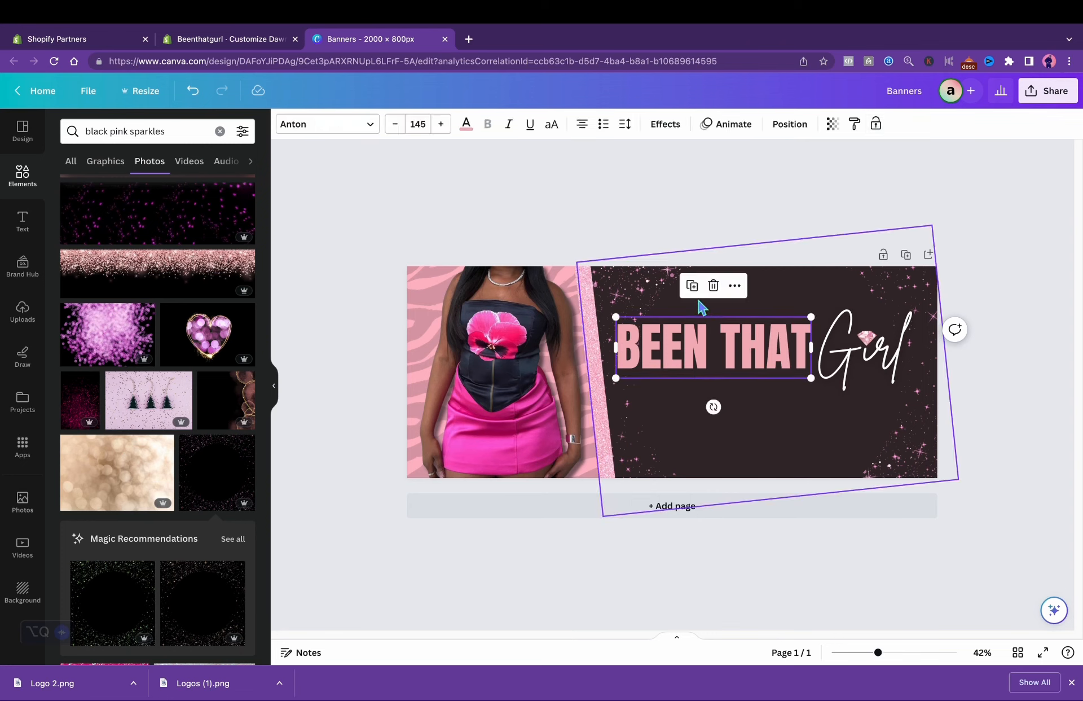
{"action": "left_click", "coordinate": [697, 290]}
{"action": "left_click_drag", "start_coordinate": [723, 370], "coordinate": [730, 434]}
{"action": "double_click", "coordinate": [725, 423]}
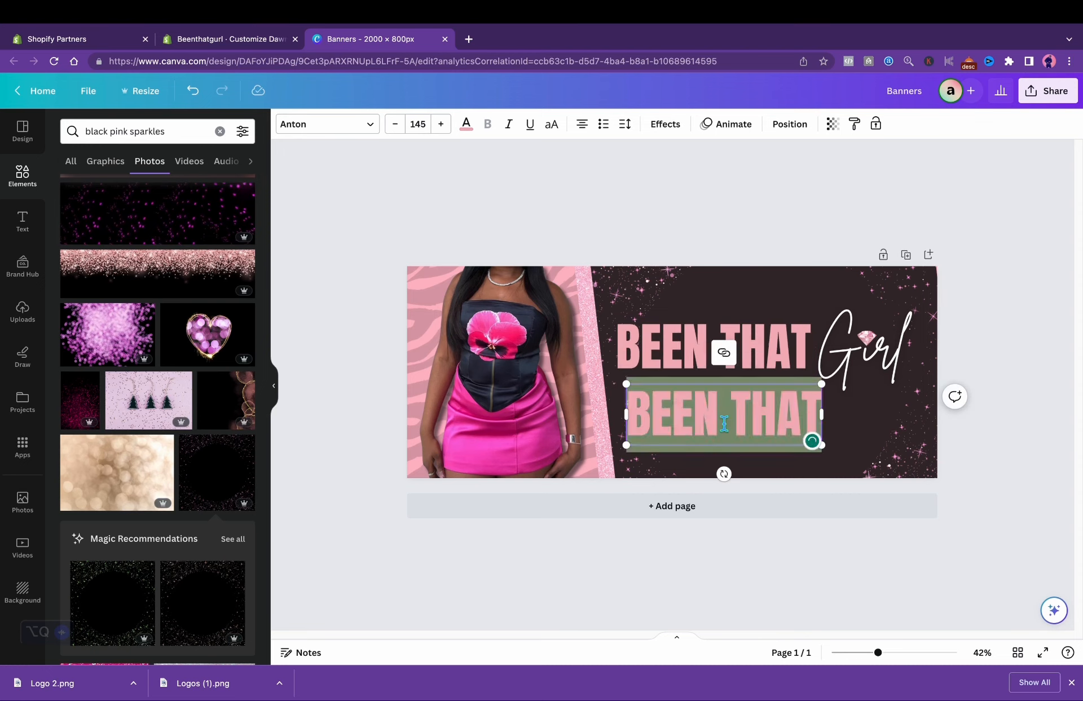
{"action": "type", "text": "col"}
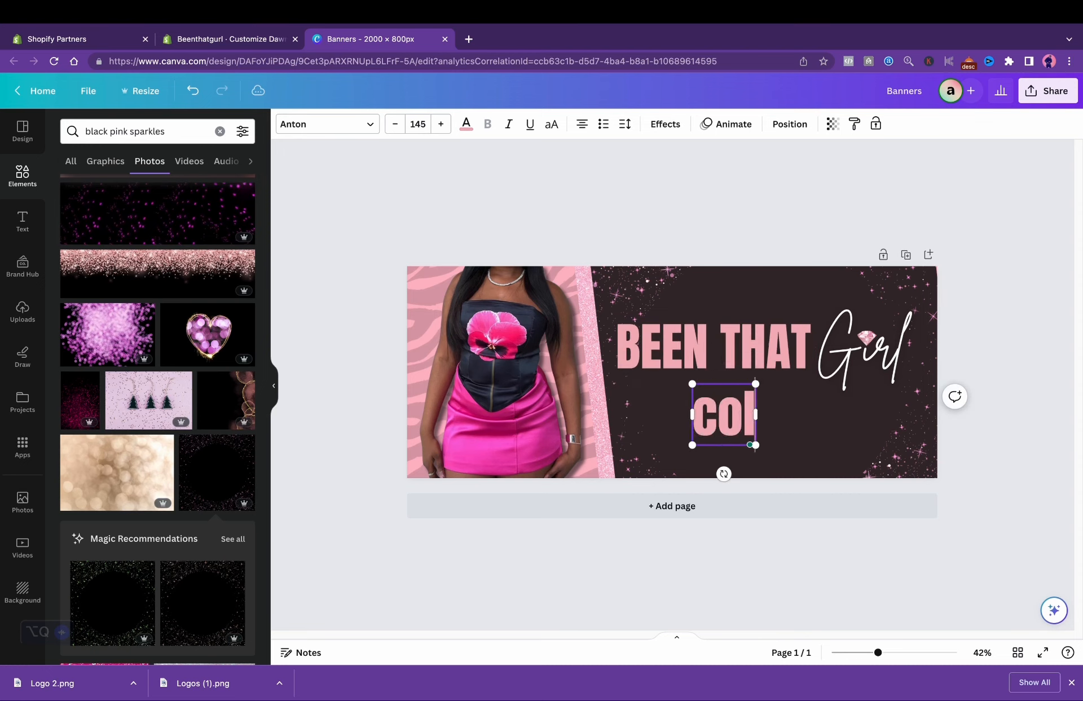
{"action": "type", "text": "lection"}
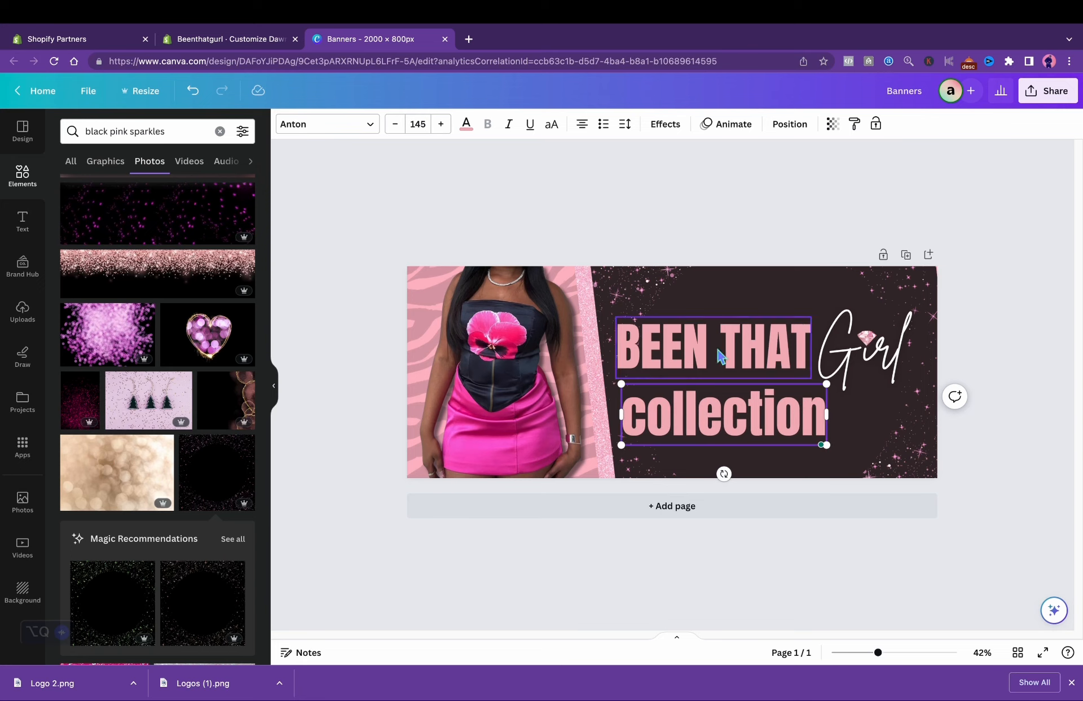
Step: Change the collection text's font to Montserrat and rewrite it in capitals as "COLLECTION"
{"action": "left_click", "coordinate": [381, 133]}
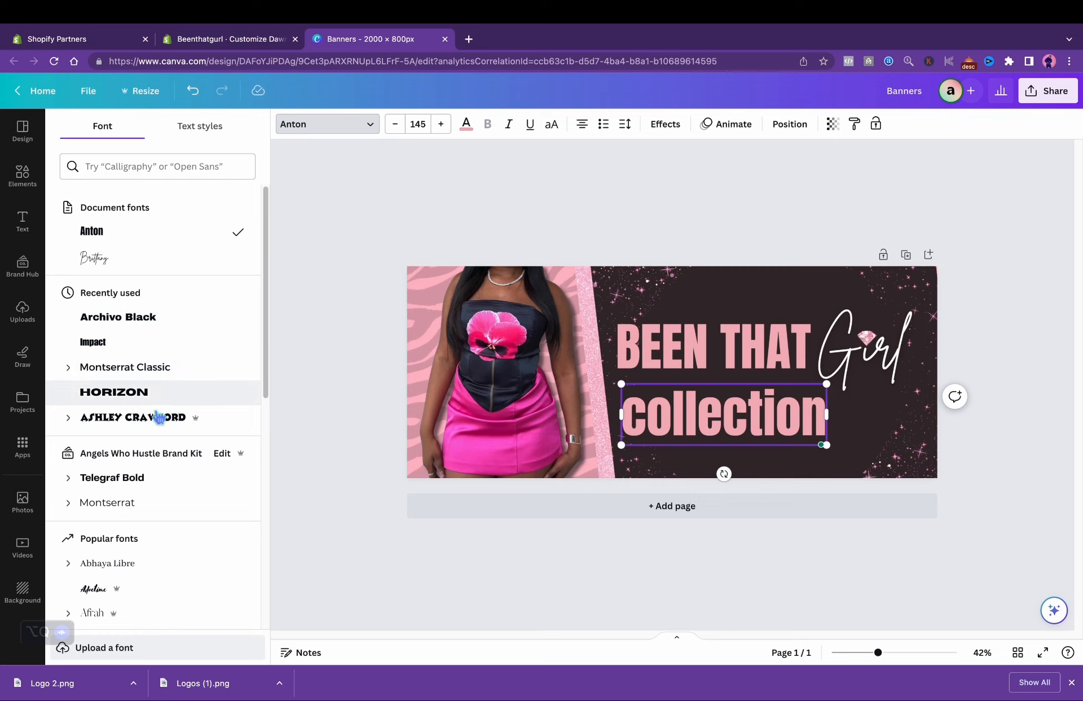
{"action": "left_click", "coordinate": [134, 507]}
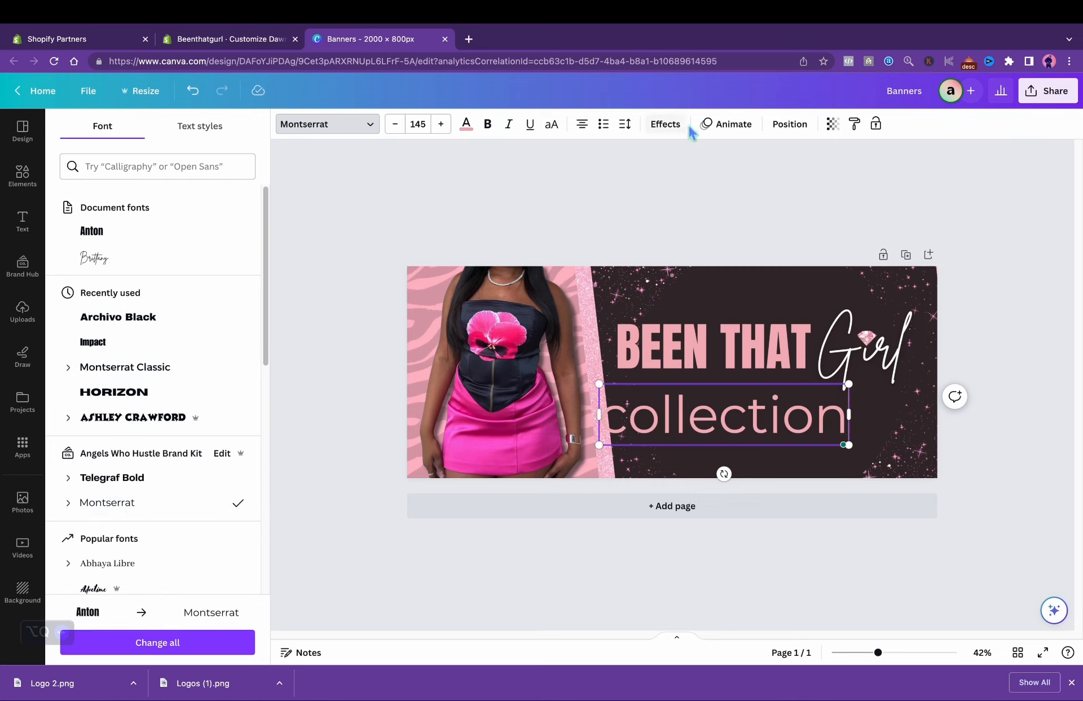
{"action": "left_click", "coordinate": [700, 416]}
{"action": "double_click", "coordinate": [701, 416]}
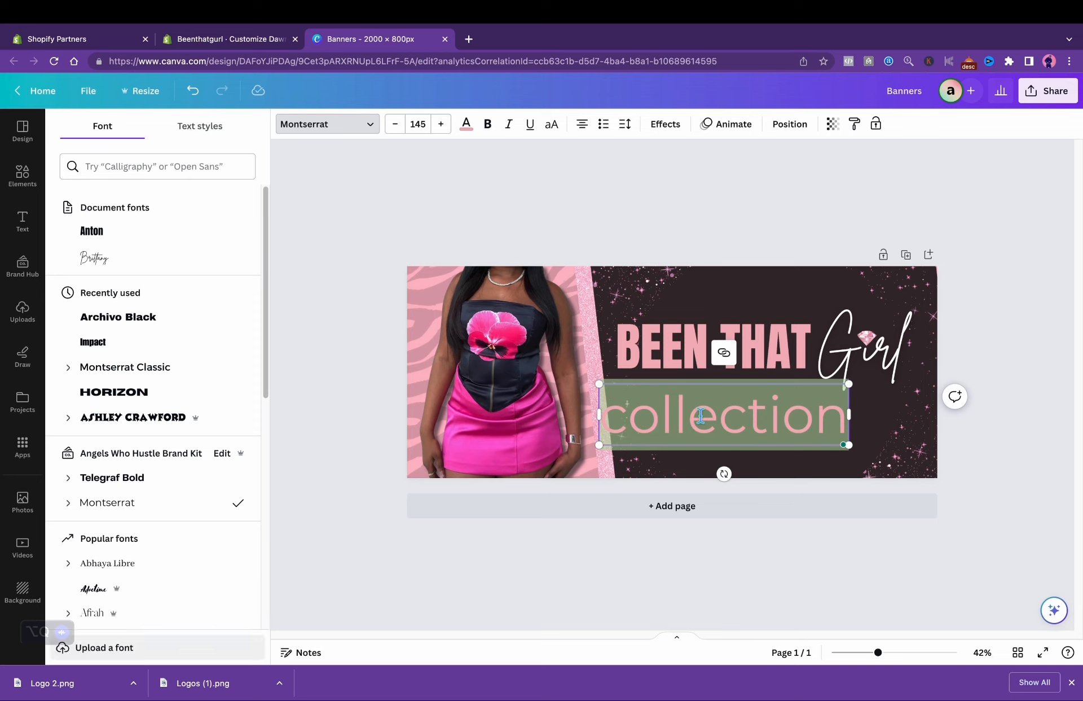
{"action": "type", "text": "COLLECTI"}
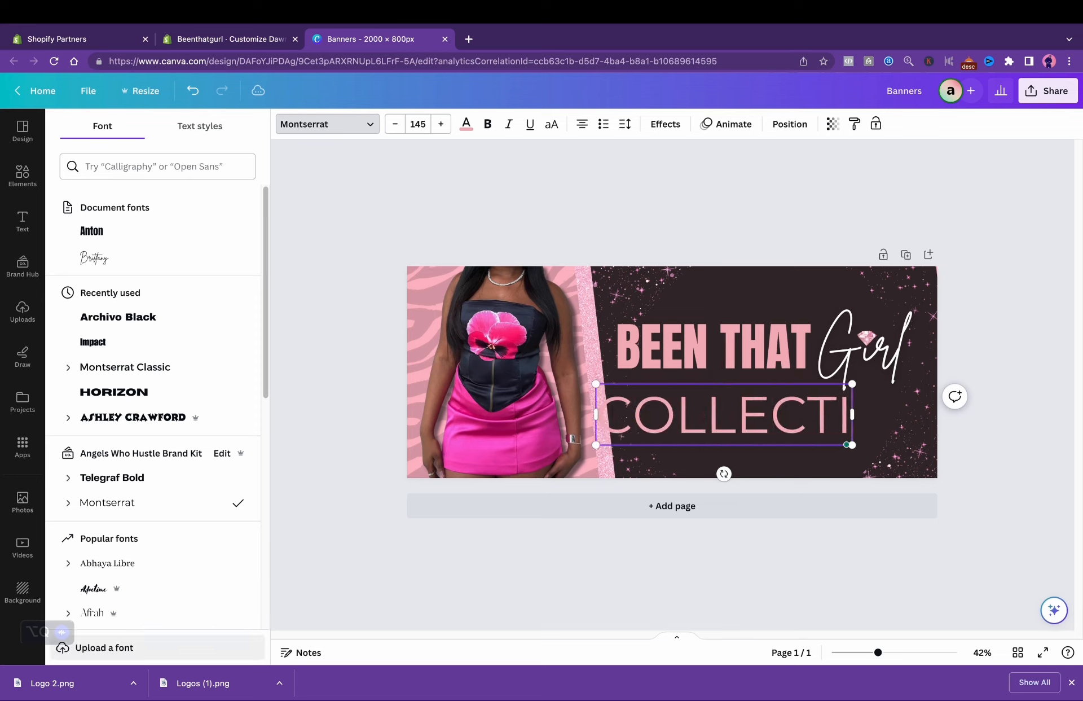
{"action": "type", "text": "ON"}
Step: Recolor the COLLECTION text white
{"action": "left_click", "coordinate": [466, 126]}
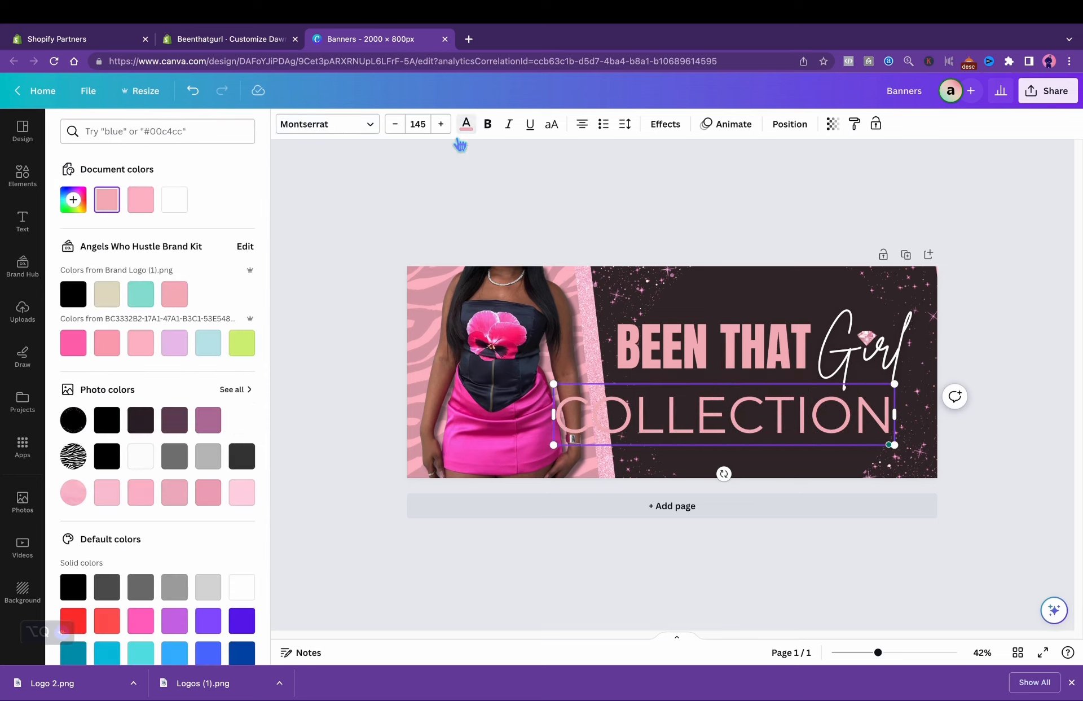
{"action": "left_click", "coordinate": [175, 200]}
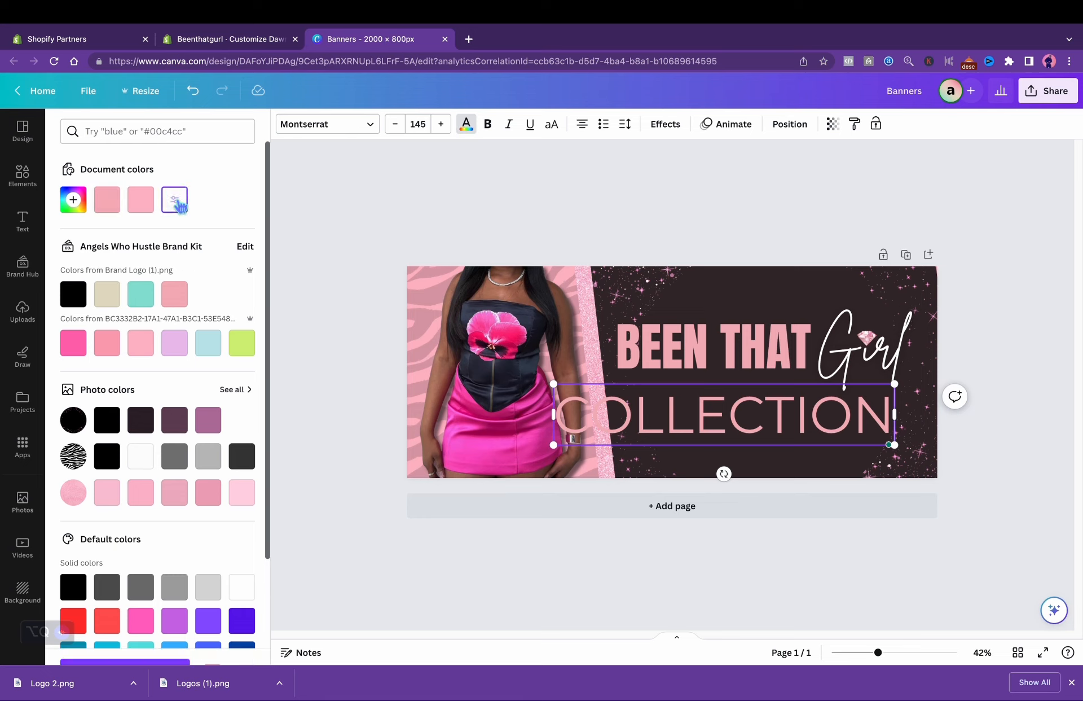
{"action": "double_click", "coordinate": [666, 433]}
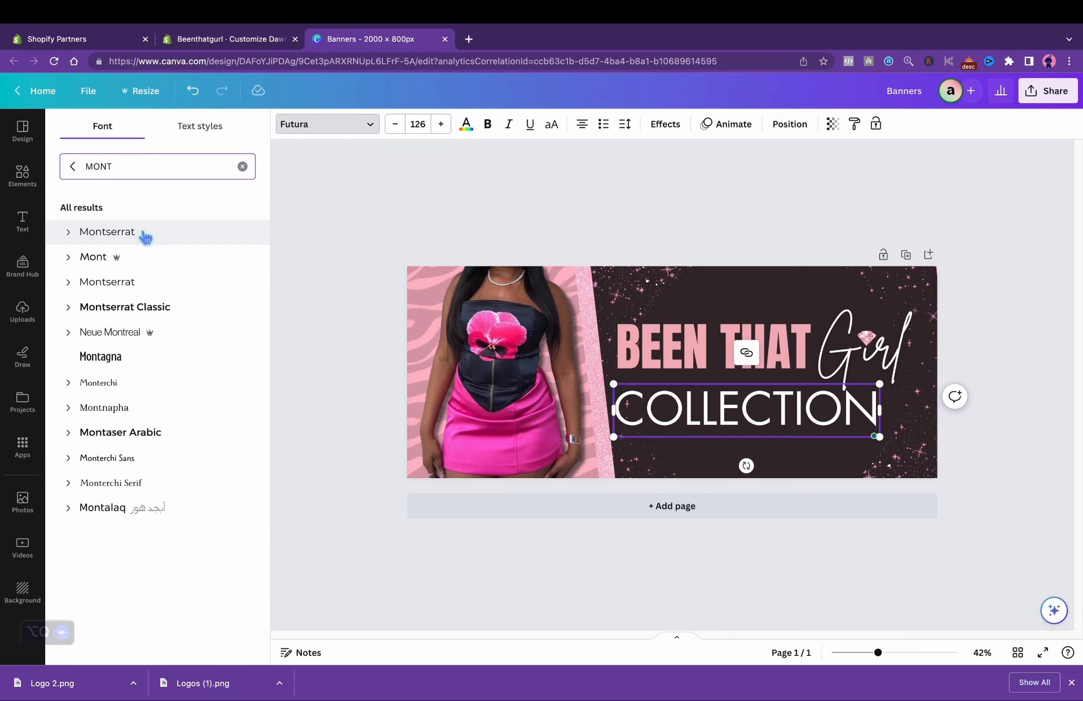
Step: Apply Montserrat to the COLLECTION text, shrink it to size 87.4 and position it beneath the title
{"action": "left_click", "coordinate": [145, 237]}
{"action": "left_click_drag", "start_coordinate": [601, 443], "coordinate": [689, 421]}
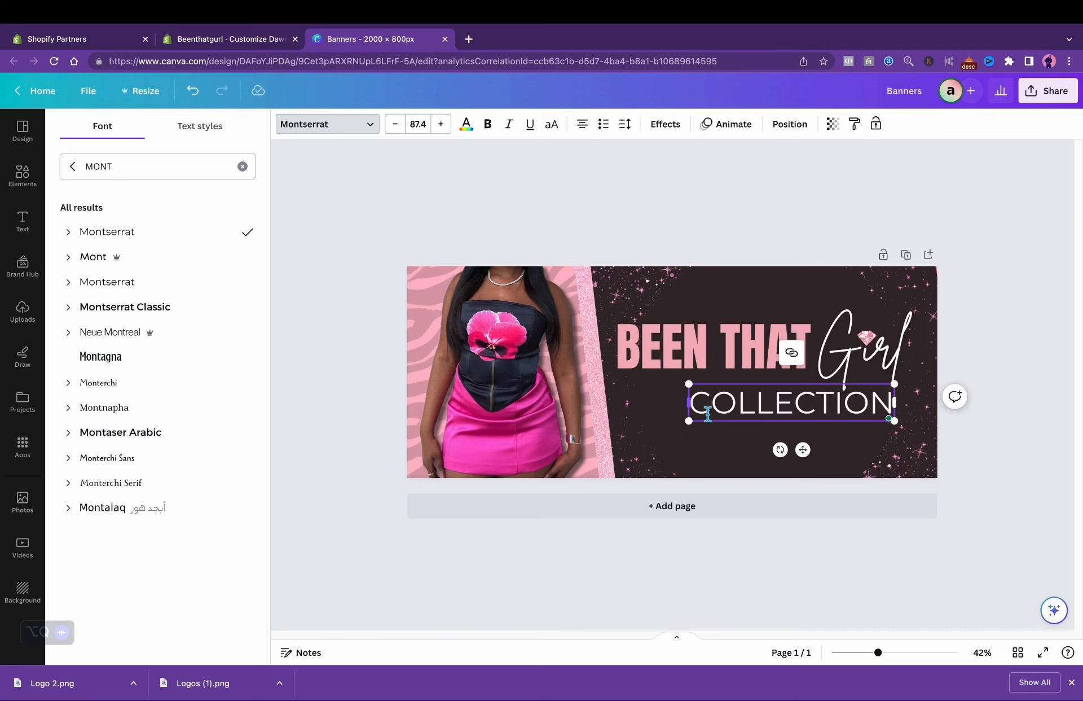
{"action": "left_click_drag", "start_coordinate": [802, 450], "coordinate": [790, 452]}
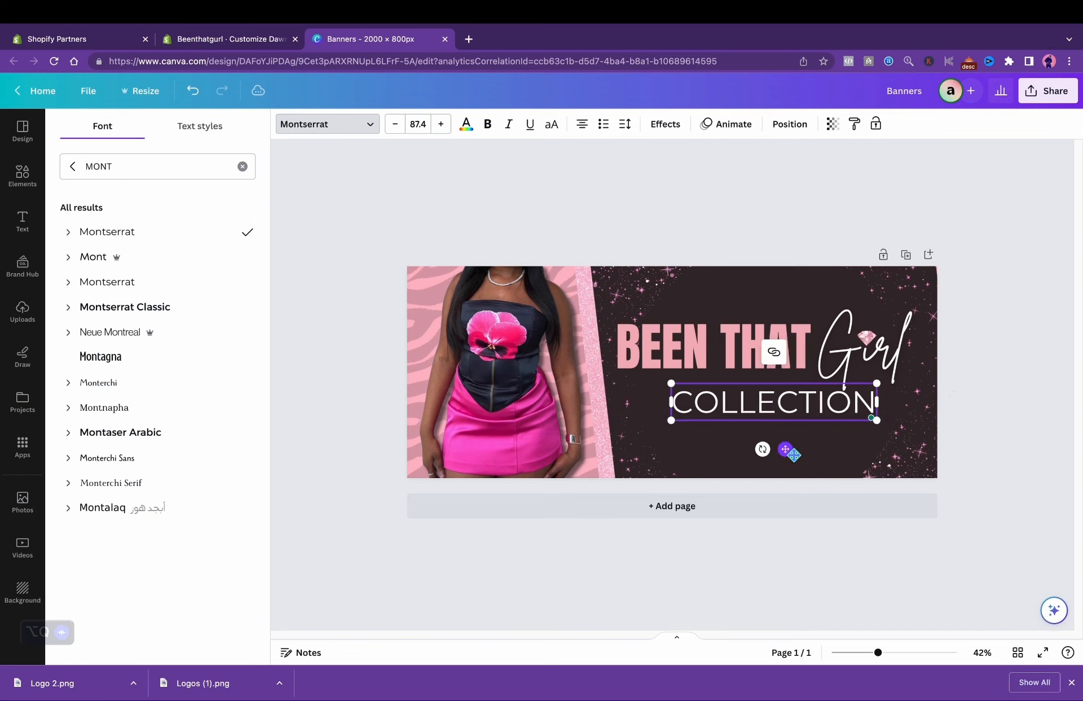
Step: Set the COLLECTION text's letter spacing to 302
{"action": "left_click", "coordinate": [675, 131]}
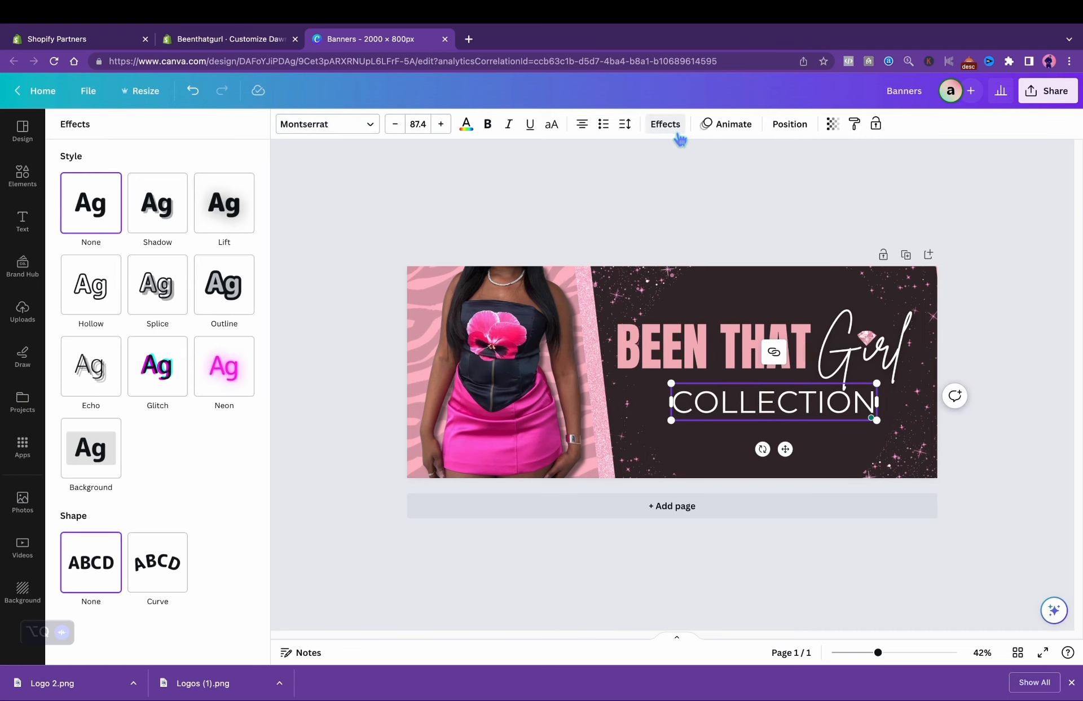
{"action": "left_click", "coordinate": [627, 126]}
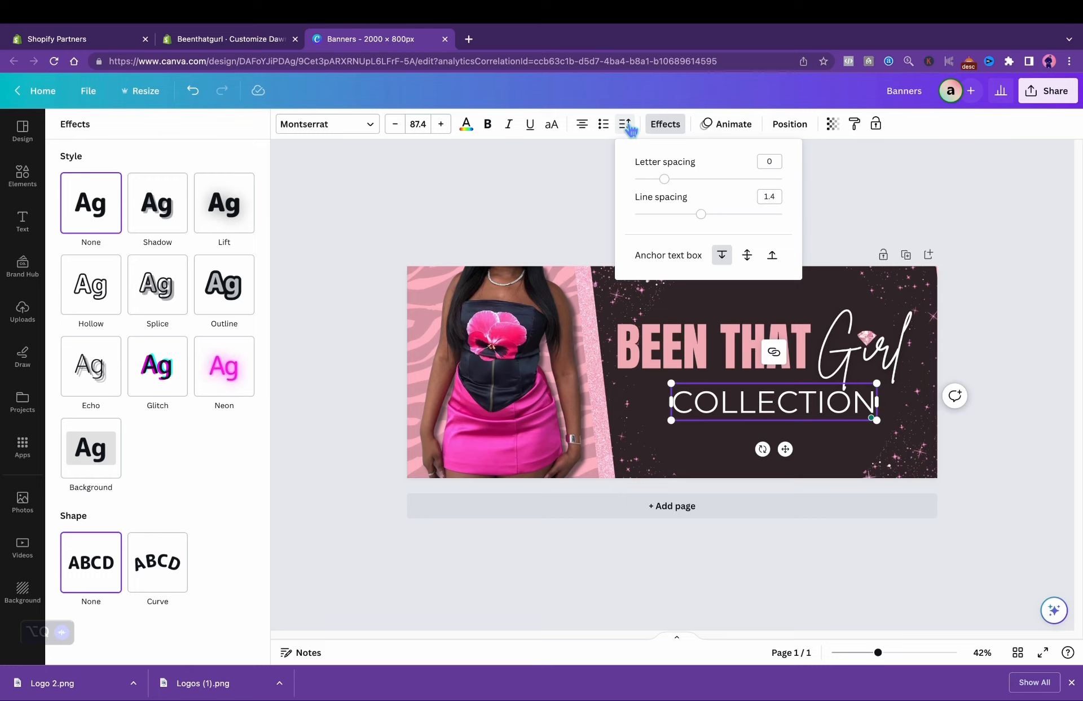
{"action": "left_click_drag", "start_coordinate": [664, 179], "coordinate": [712, 180]}
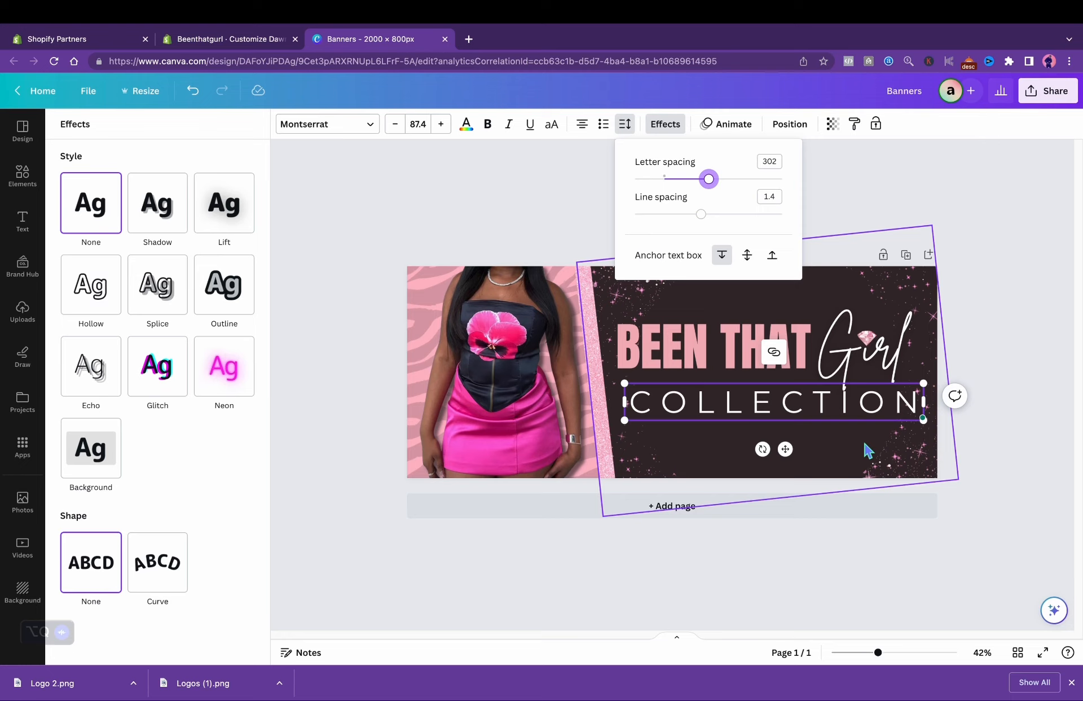
Step: Shrink the COLLECTION text to size 75.6 and move it up close beneath BEEN THAT Girl
{"action": "left_click_drag", "start_coordinate": [785, 449], "coordinate": [779, 444]}
{"action": "left_click_drag", "start_coordinate": [619, 420], "coordinate": [659, 410]}
{"action": "left_click_drag", "start_coordinate": [800, 439], "coordinate": [771, 435]}
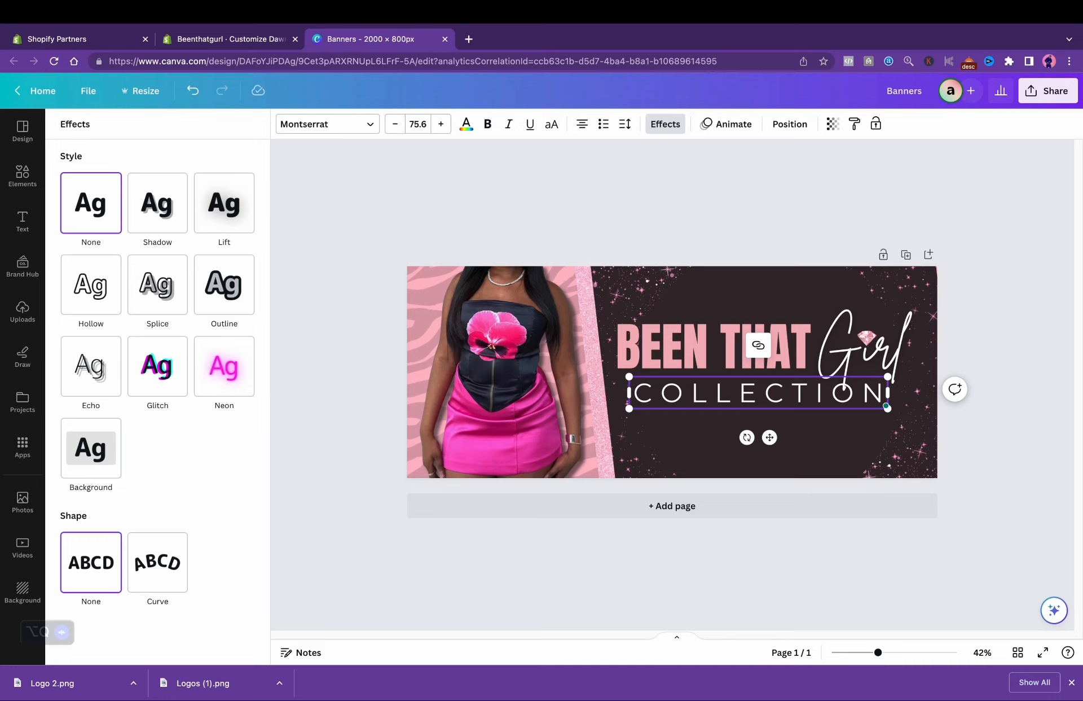
{"action": "left_click", "coordinate": [1030, 439]}
{"action": "left_click", "coordinate": [1029, 441]}
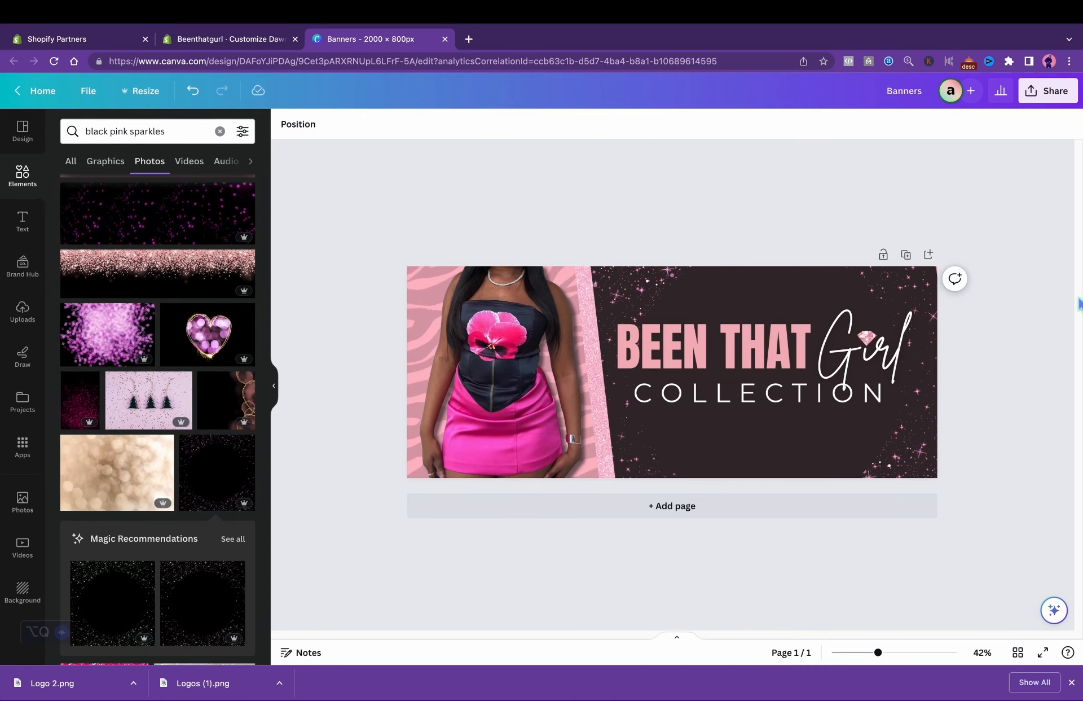
Step: Add a rounded square shape to the banner and move it to the lower edge beneath the COLLECTION text
{"action": "left_click", "coordinate": [220, 131]}
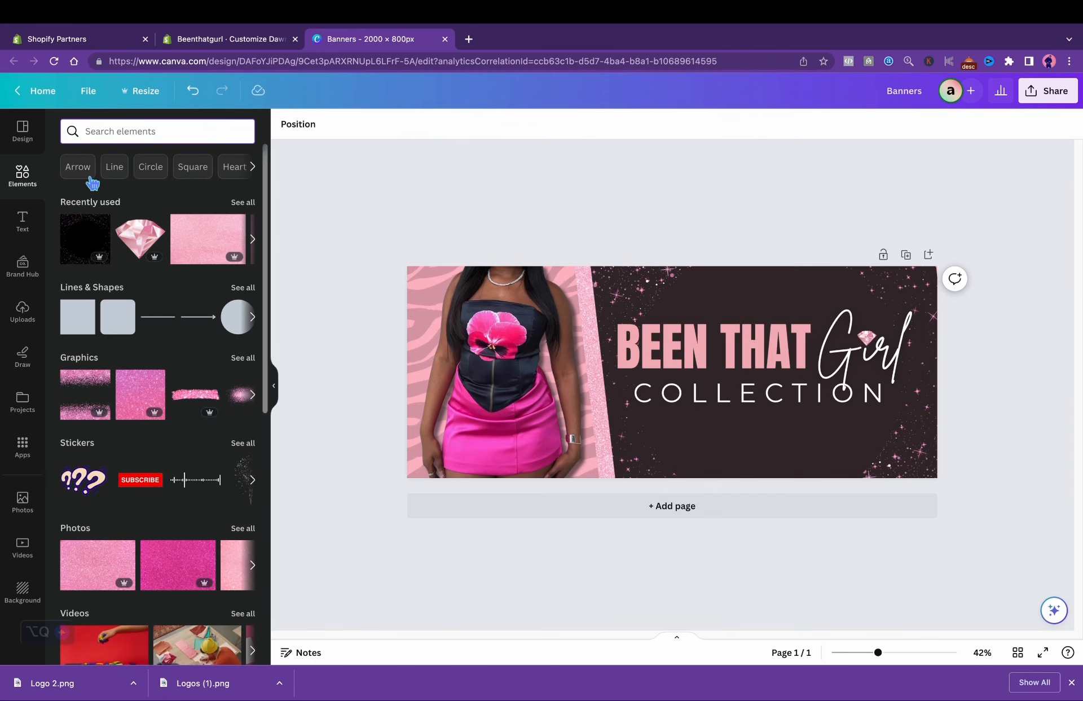
{"action": "left_click", "coordinate": [125, 333]}
{"action": "left_click", "coordinate": [743, 450]}
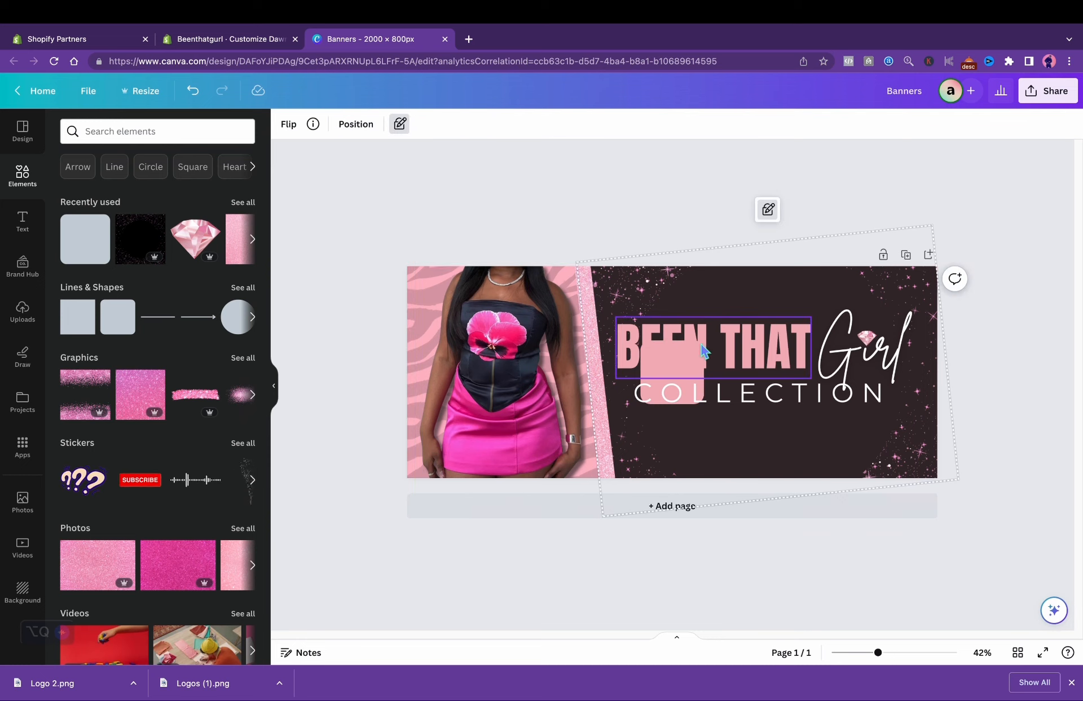
{"action": "left_click", "coordinate": [699, 368]}
{"action": "left_click", "coordinate": [653, 402]}
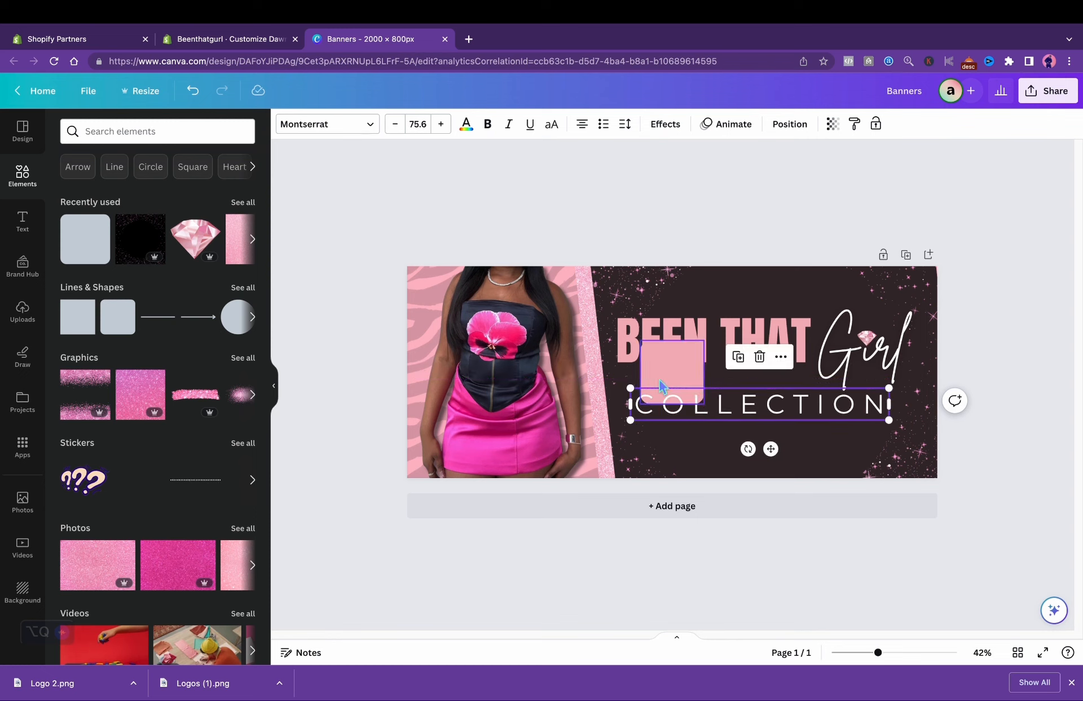
{"action": "left_click_drag", "start_coordinate": [674, 381], "coordinate": [747, 493]}
Step: Nudge the BEEN THAT title closer to Girl and move COLLECTION up close beneath it
{"action": "left_click", "coordinate": [746, 361]}
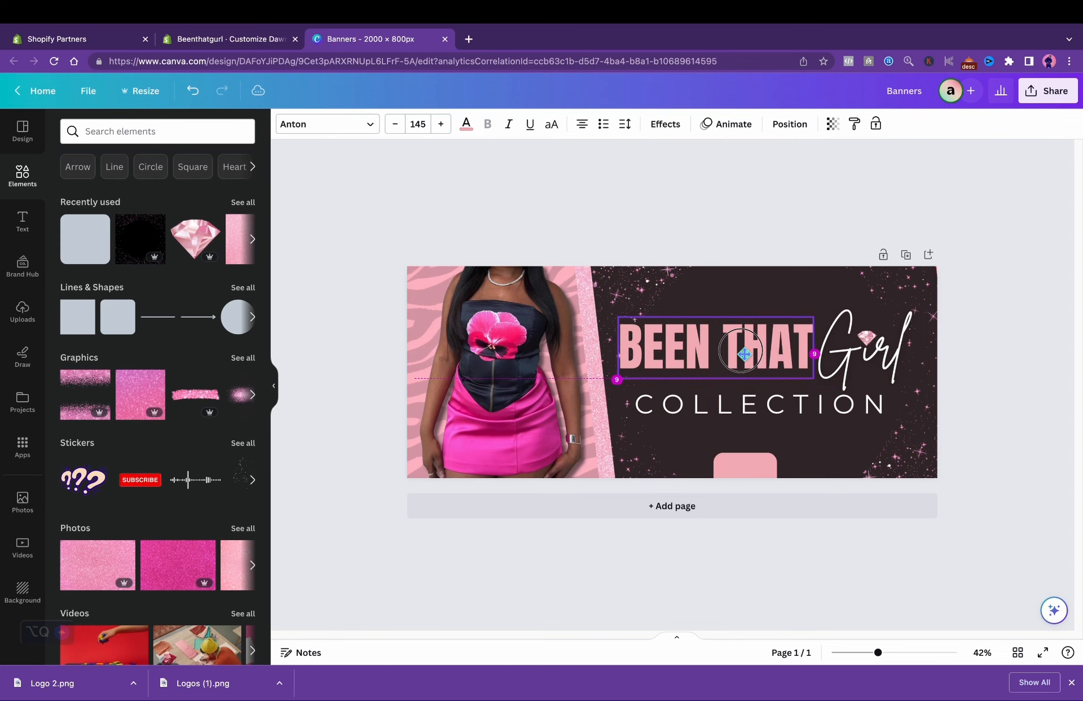
{"action": "mouse_move", "coordinate": [770, 408]}
{"action": "left_mouse_down"}
{"action": "mouse_move", "coordinate": [763, 391]}
{"action": "mouse_move", "coordinate": [762, 402]}
{"action": "mouse_move", "coordinate": [768, 389]}
{"action": "mouse_move", "coordinate": [772, 399]}
{"action": "left_mouse_up"}
{"action": "left_click", "coordinate": [978, 453]}
Step: Flatten and widen the rounded square into a button shape and place it beneath COLLECTION
{"action": "mouse_move", "coordinate": [746, 476]}
{"action": "left_mouse_down"}
{"action": "mouse_move", "coordinate": [752, 426]}
{"action": "mouse_move", "coordinate": [752, 463]}
{"action": "left_mouse_up"}
{"action": "left_click_drag", "start_coordinate": [757, 513], "coordinate": [764, 483]}
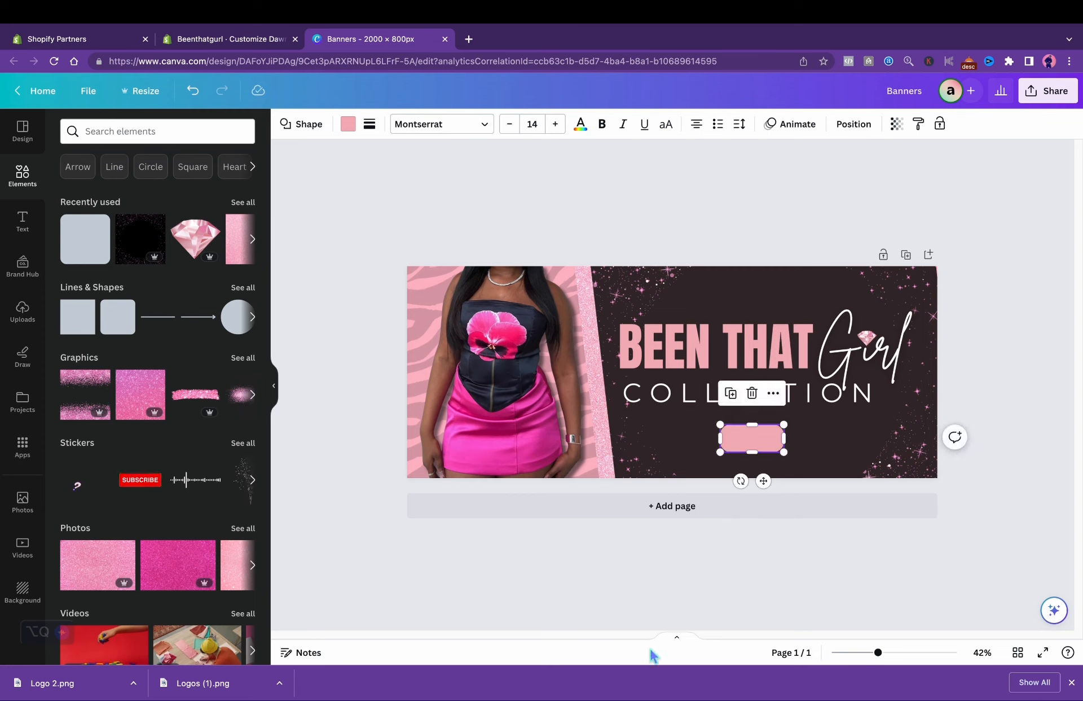
{"action": "left_click_drag", "start_coordinate": [720, 438], "coordinate": [698, 439]}
{"action": "left_click_drag", "start_coordinate": [751, 481], "coordinate": [768, 476]}
{"action": "left_click_drag", "start_coordinate": [714, 441], "coordinate": [690, 440]}
{"action": "left_click_drag", "start_coordinate": [757, 474], "coordinate": [790, 473]}
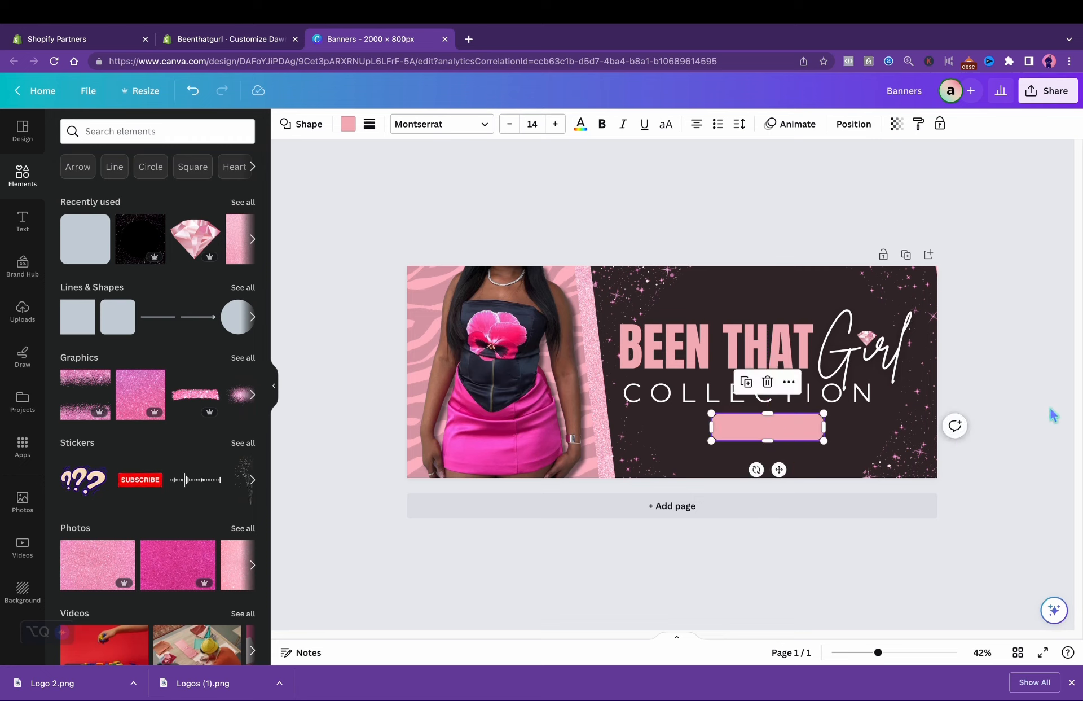
Step: Duplicate the COLLECTION text, shrink the copy to size 40.4 on the pink button and change its wording to SHOP NOW
{"action": "left_click", "coordinate": [717, 398]}
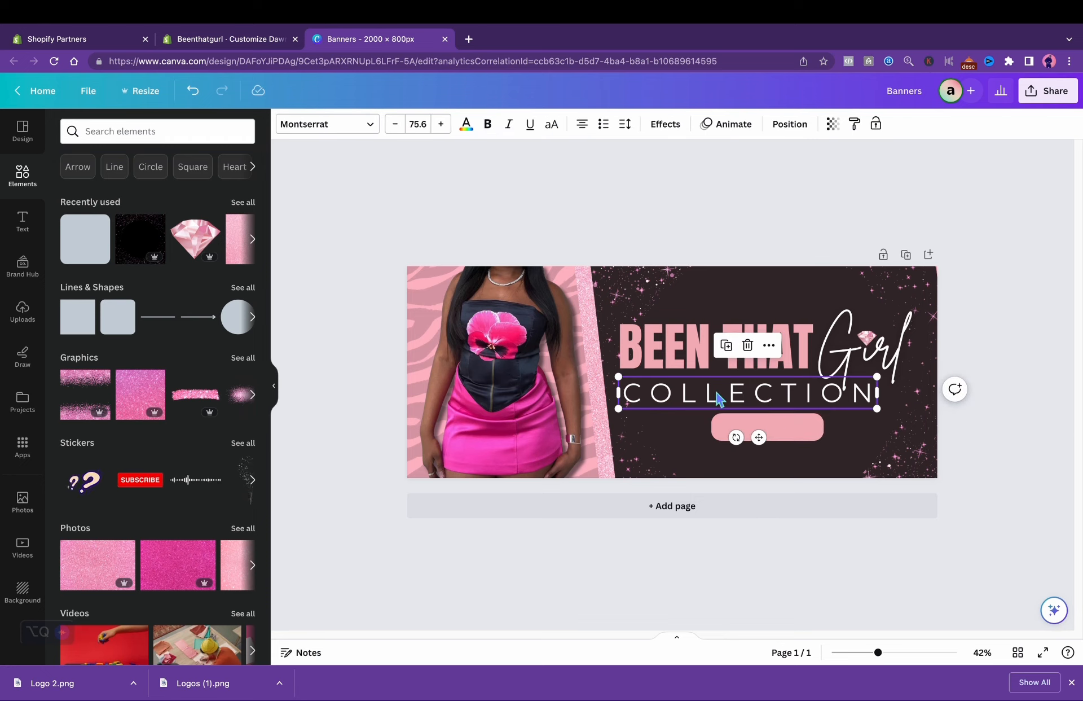
{"action": "key", "text": "super+d"}
{"action": "left_click_drag", "start_coordinate": [760, 439], "coordinate": [759, 470]}
{"action": "left_click_drag", "start_coordinate": [623, 442], "coordinate": [737, 459]}
{"action": "mouse_move", "coordinate": [804, 452]}
{"action": "left_mouse_down"}
{"action": "mouse_move", "coordinate": [795, 466]}
{"action": "mouse_move", "coordinate": [787, 452]}
{"action": "left_mouse_up"}
{"action": "double_click", "coordinate": [783, 429]}
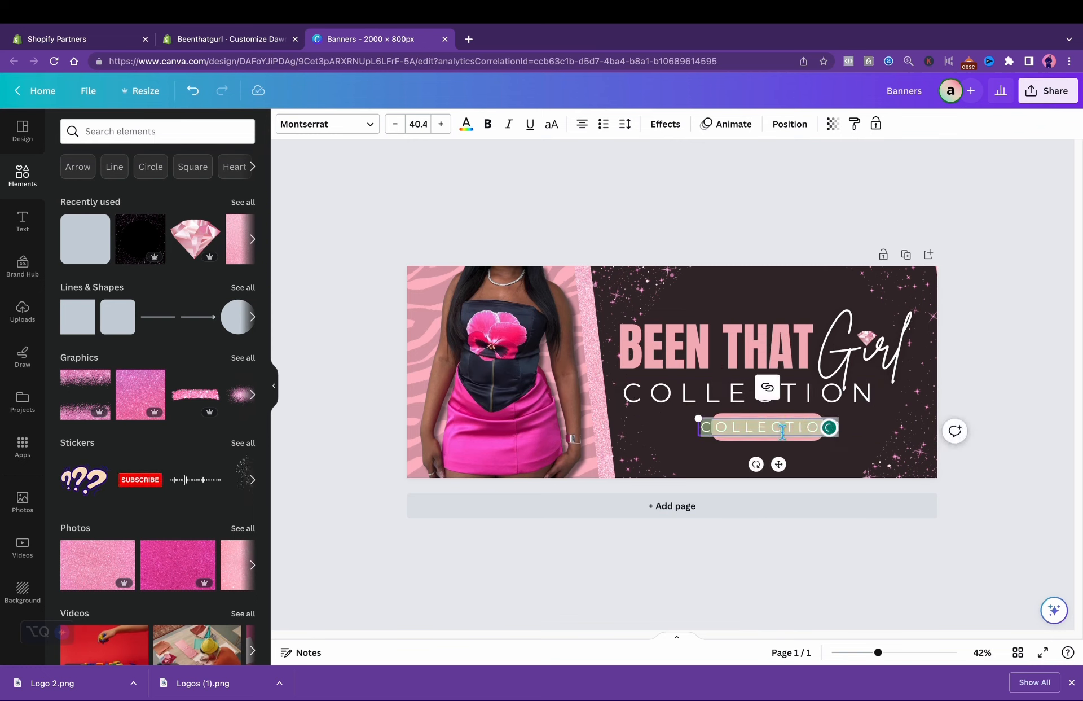
{"action": "type", "text": "SHOP NOW"}
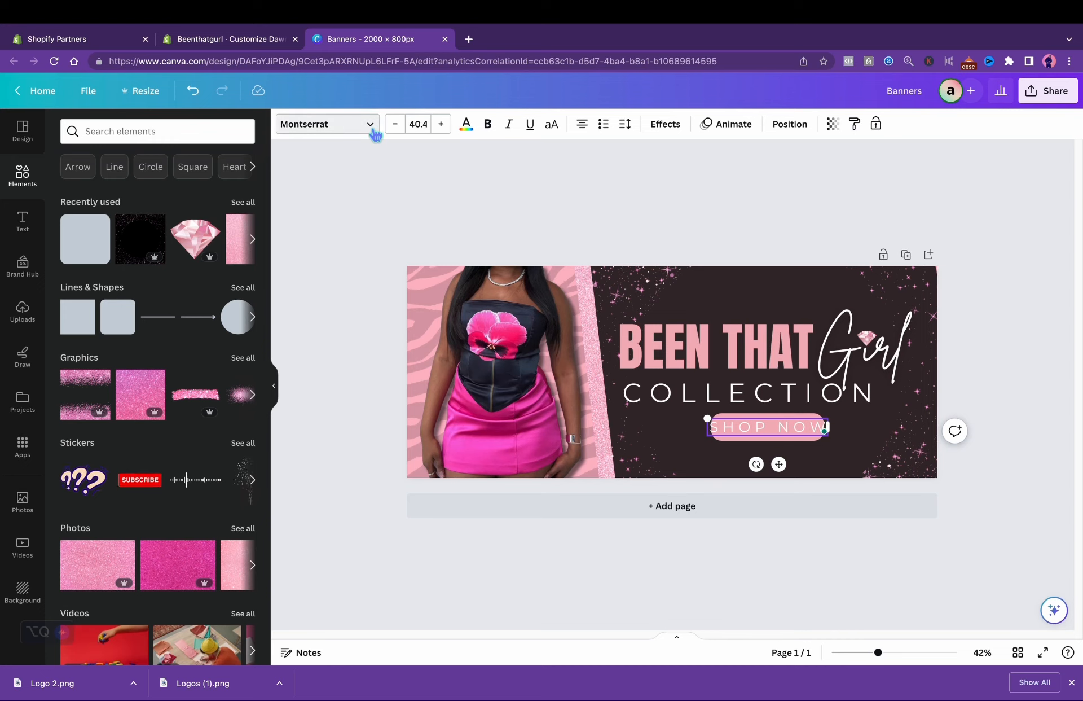
Step: Apply Montserrat Classic to SHOP NOW, resize it to 37.5 and center it on the button
{"action": "left_click", "coordinate": [370, 125]}
{"action": "left_click", "coordinate": [121, 317]}
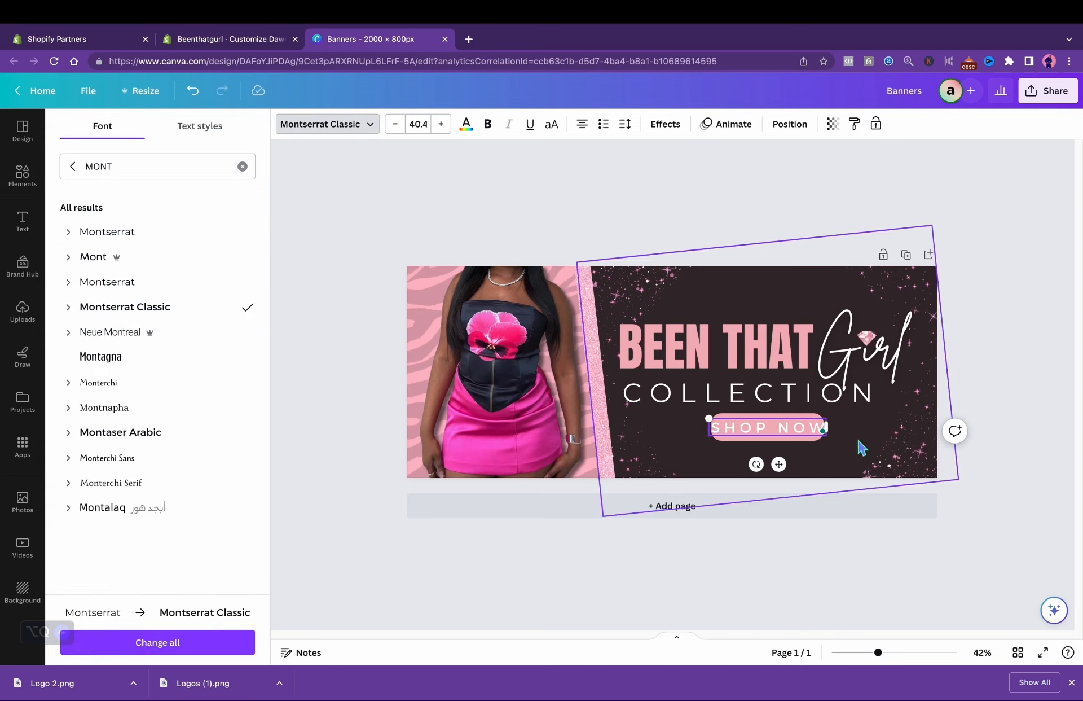
{"action": "mouse_move", "coordinate": [823, 429]}
{"action": "left_click_drag", "start_coordinate": [829, 419], "coordinate": [788, 447]}
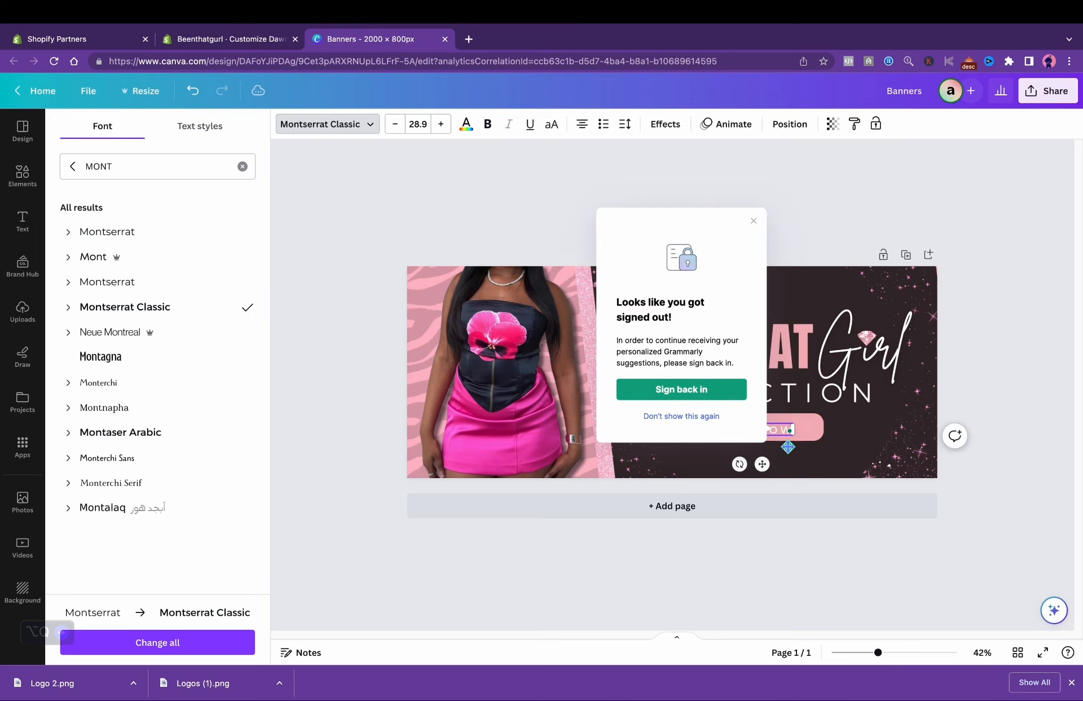
{"action": "left_click", "coordinate": [753, 222]}
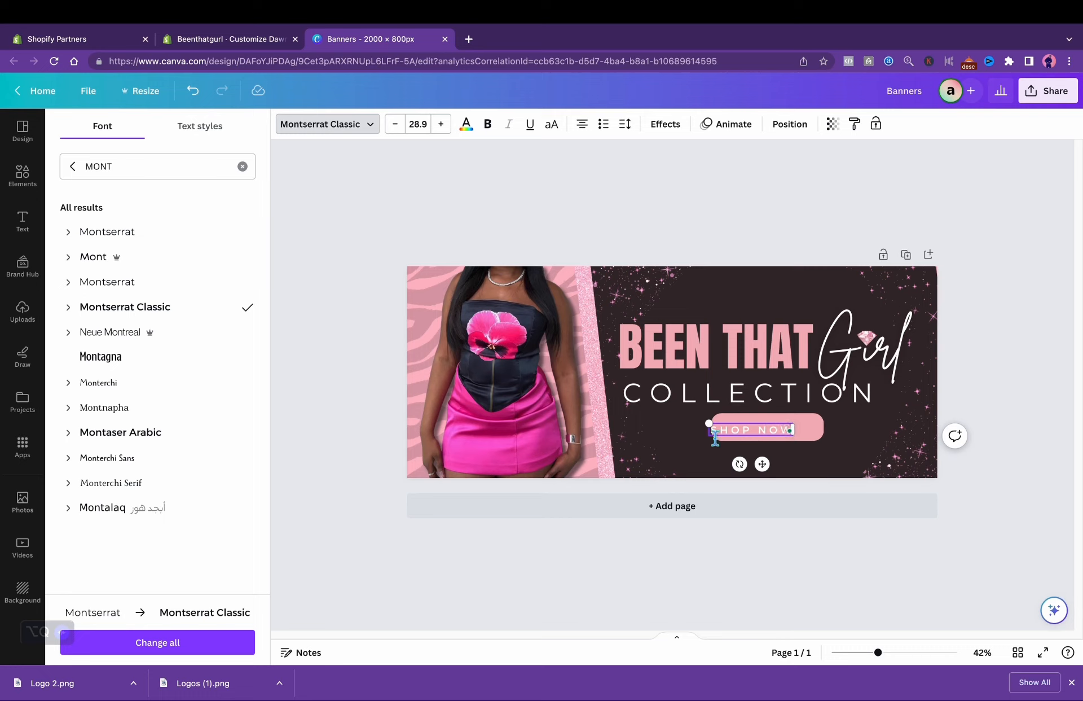
{"action": "left_click_drag", "start_coordinate": [713, 438], "coordinate": [687, 447]}
{"action": "left_click_drag", "start_coordinate": [752, 469], "coordinate": [784, 473]}
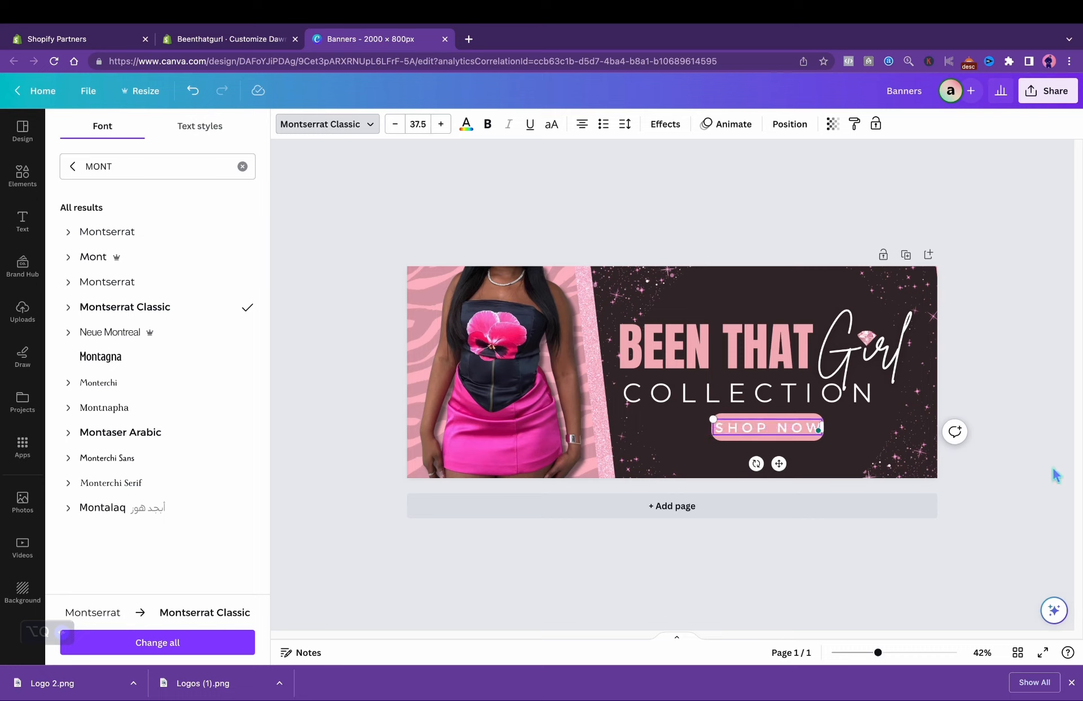
Step: Set SHOP NOW's letter spacing to 142, enlarge the text to size 44.3 and recenter it on the button
{"action": "left_click", "coordinate": [665, 123]}
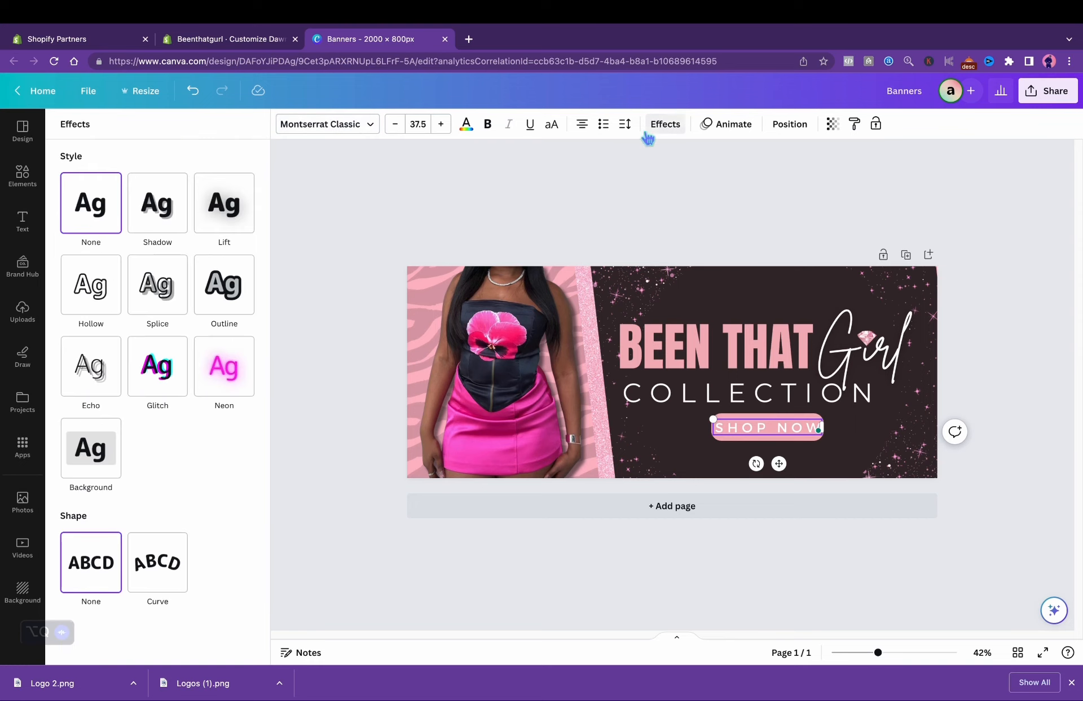
{"action": "left_click", "coordinate": [625, 124]}
{"action": "left_click_drag", "start_coordinate": [697, 179], "coordinate": [694, 184]}
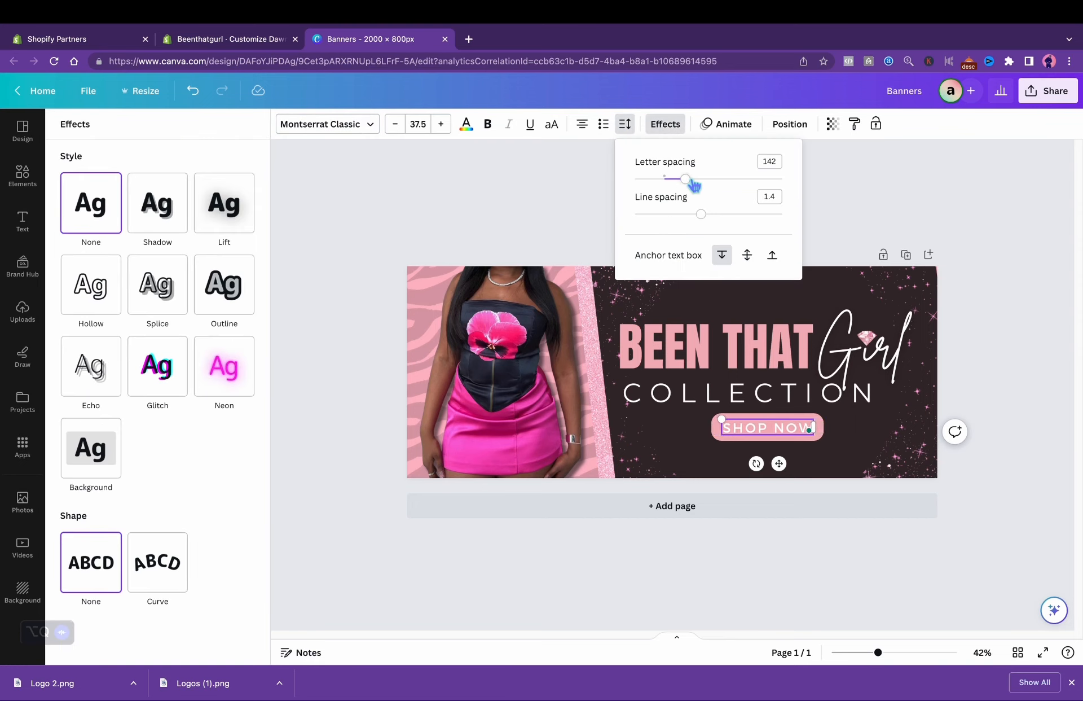
{"action": "left_click_drag", "start_coordinate": [722, 435], "coordinate": [707, 443]}
{"action": "left_click_drag", "start_coordinate": [775, 472], "coordinate": [782, 476]}
{"action": "left_click", "coordinate": [1043, 482]}
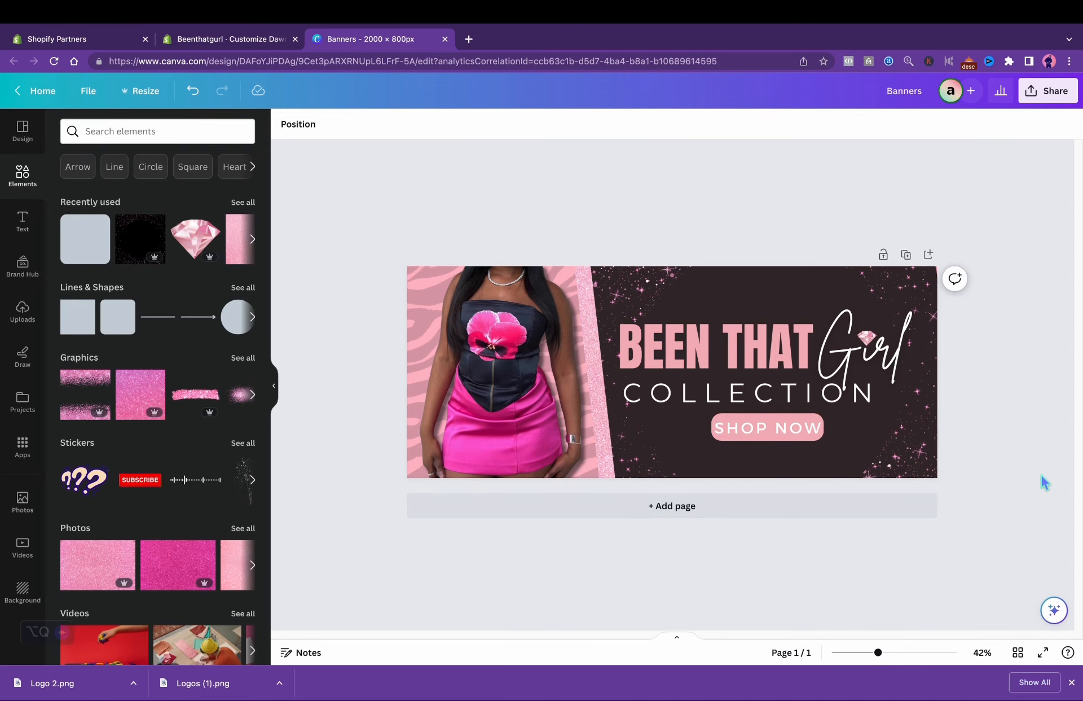
Step: Apply the Lift effect to the SHOP NOW text
{"action": "left_click", "coordinate": [772, 429]}
{"action": "left_click", "coordinate": [665, 124]}
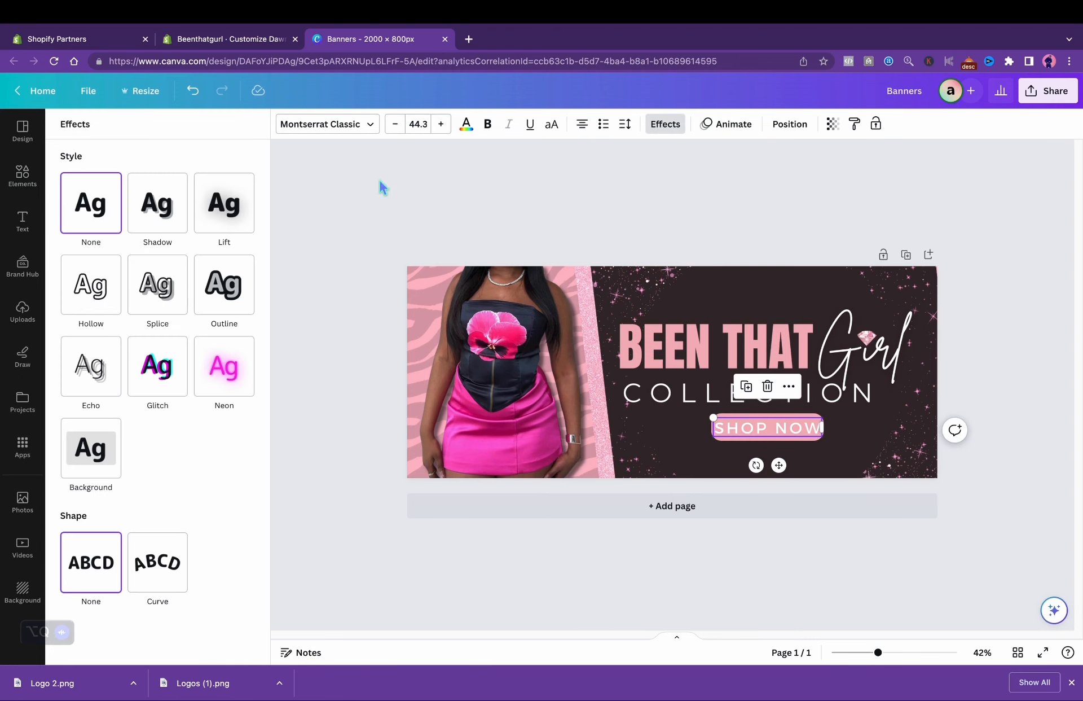
{"action": "left_click", "coordinate": [207, 219]}
{"action": "left_click", "coordinate": [993, 403]}
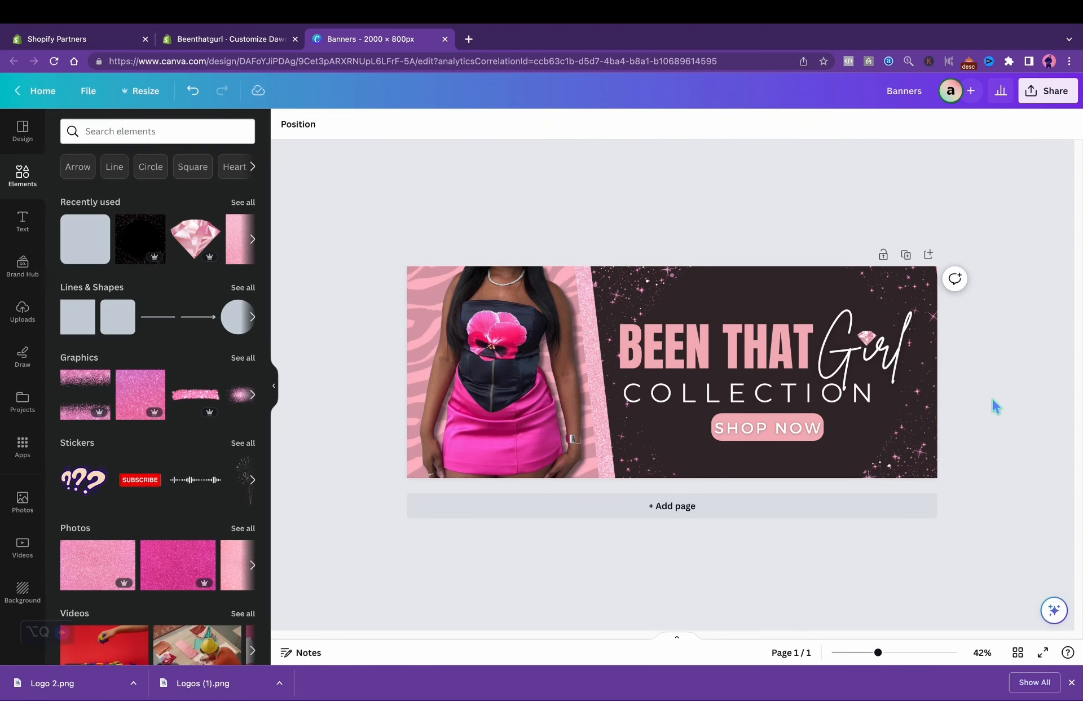
Step: Widen the pink button slightly and center it behind the SHOP NOW text
{"action": "left_click", "coordinate": [790, 434]}
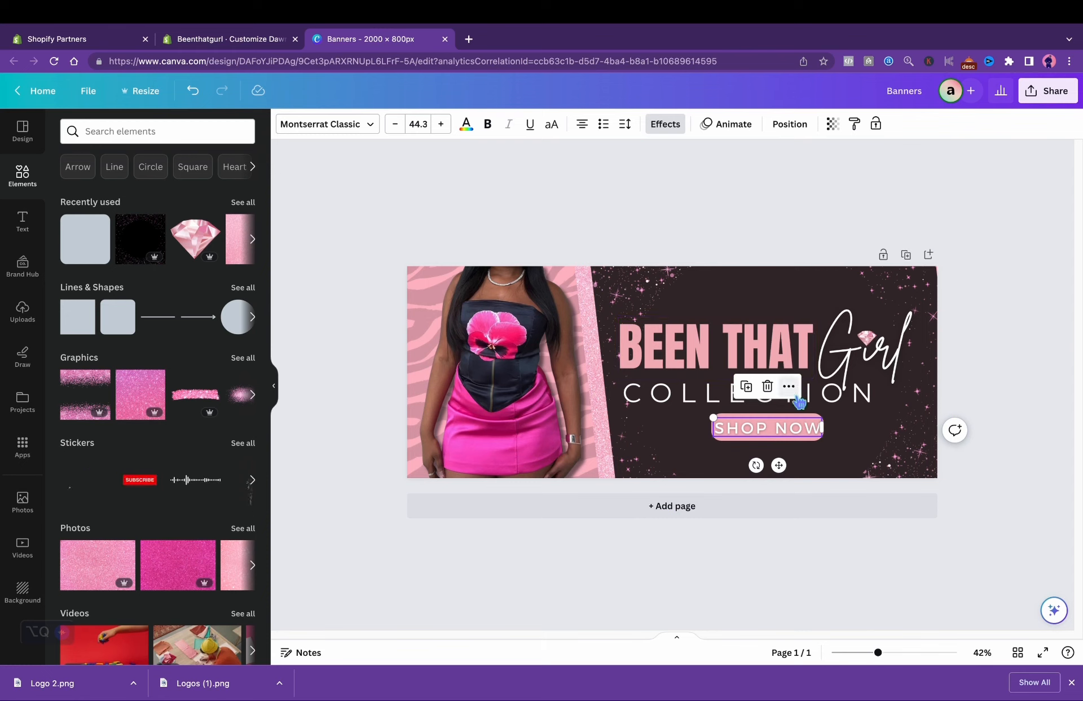
{"action": "left_click", "coordinate": [727, 425]}
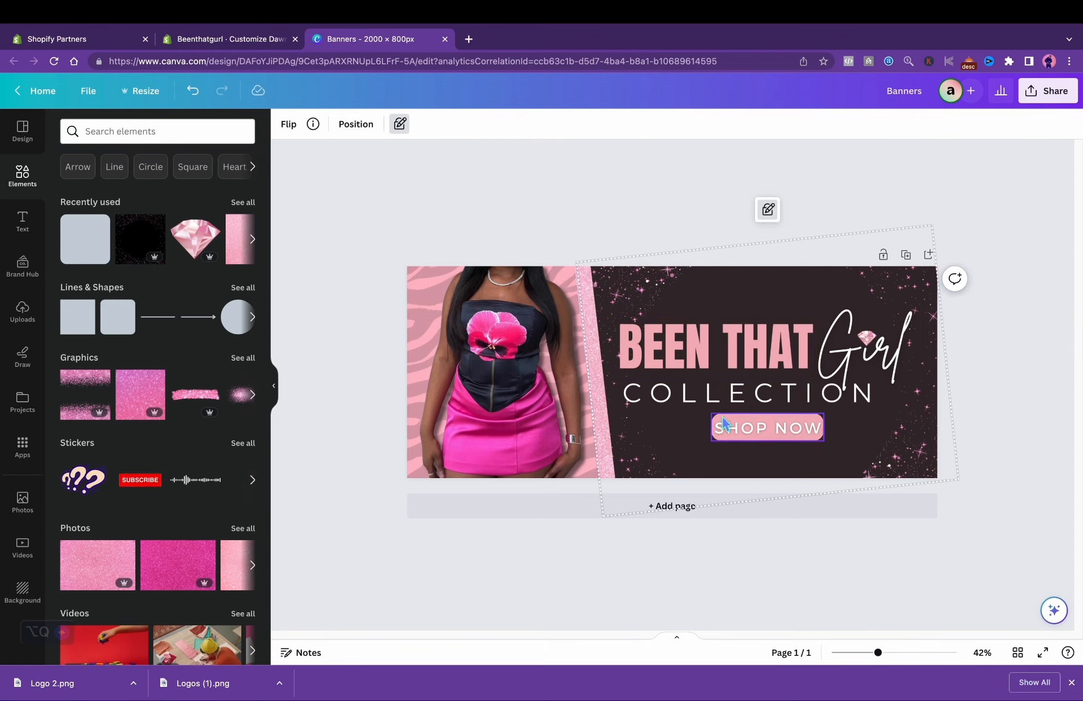
{"action": "left_click", "coordinate": [724, 423]}
{"action": "left_click_drag", "start_coordinate": [776, 470], "coordinate": [781, 470]}
{"action": "left_click", "coordinate": [1001, 496]}
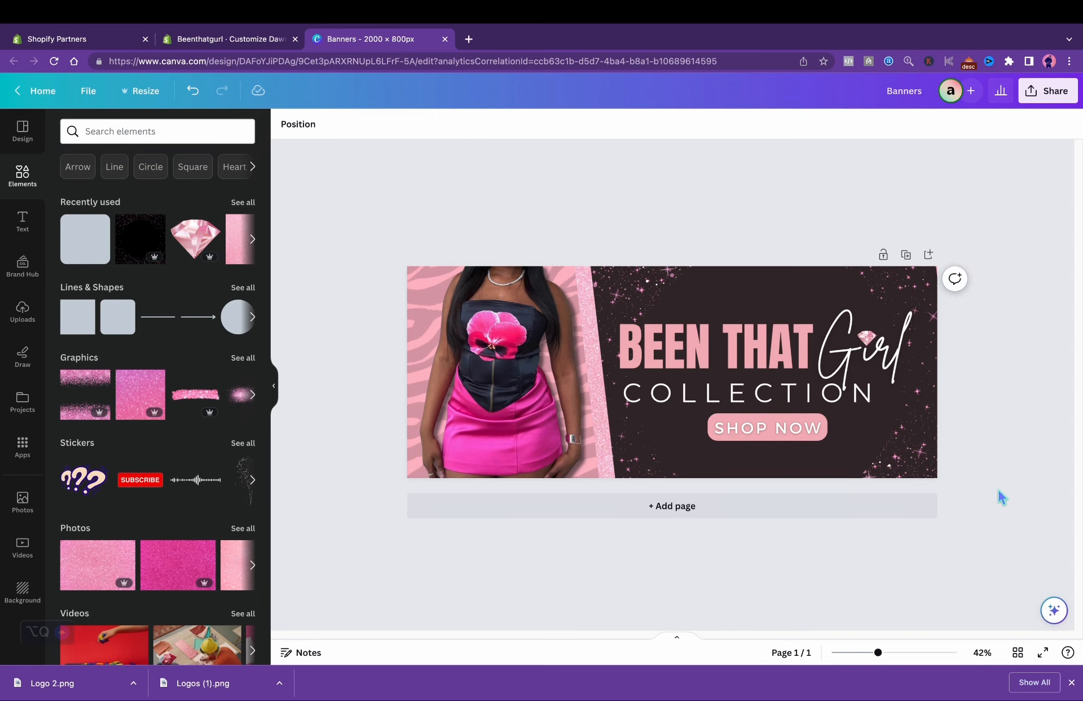
Step: Add a second page and cover it completely with the recently used black sparkle photo
{"action": "left_click", "coordinate": [722, 511]}
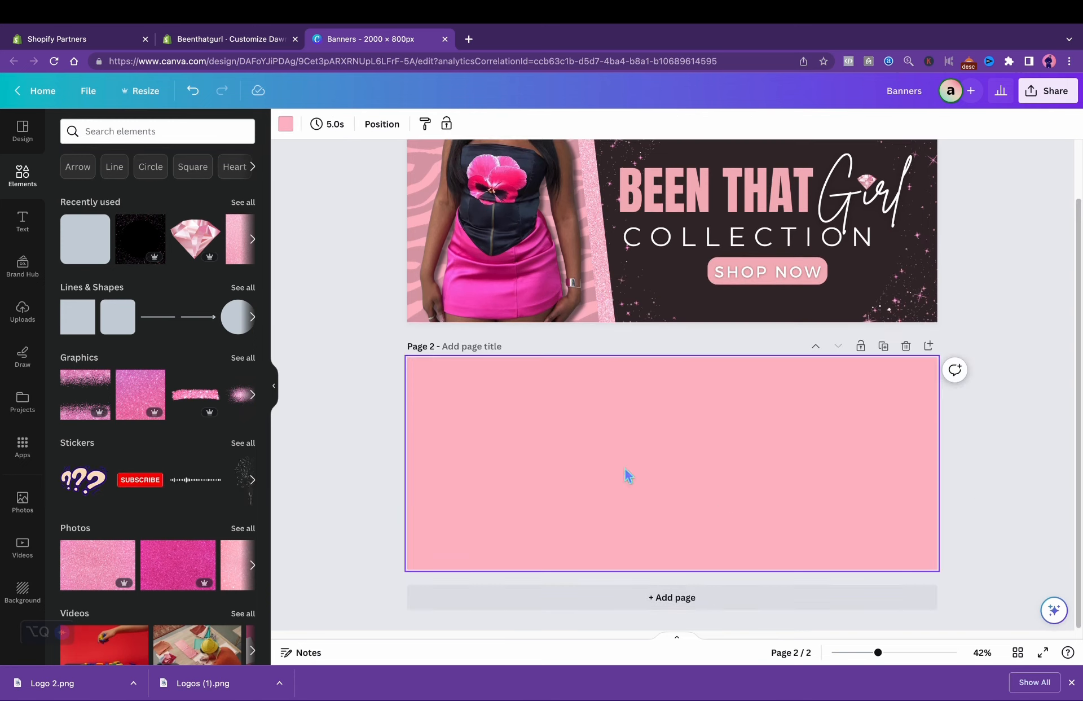
{"action": "left_click", "coordinate": [156, 243]}
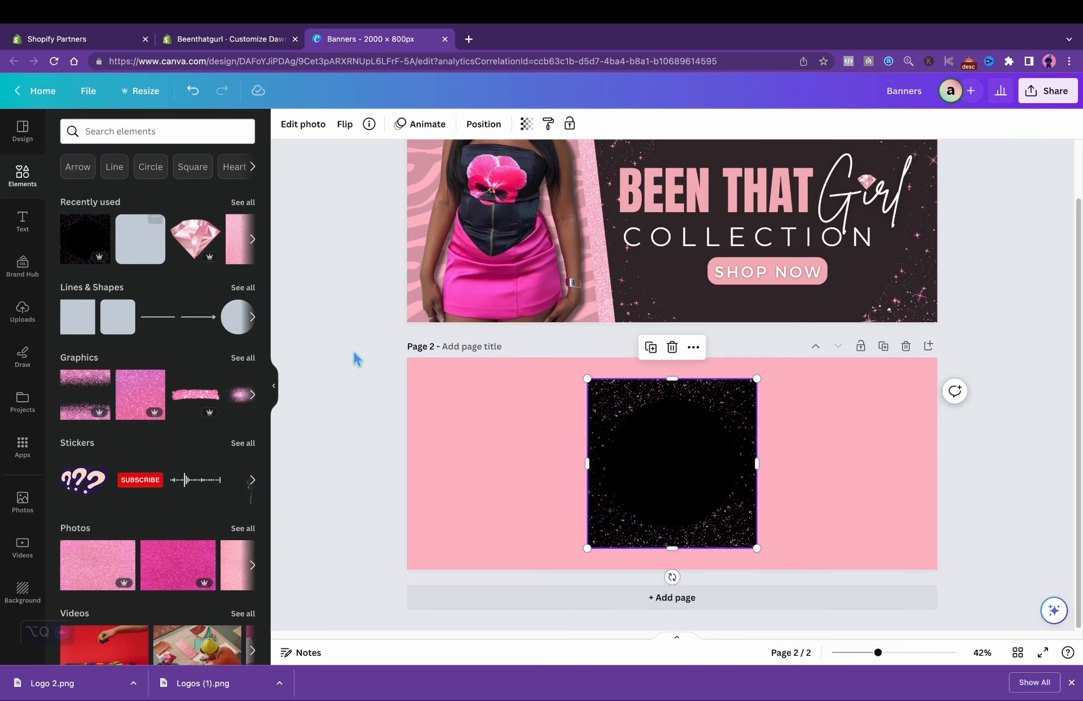
{"action": "left_click_drag", "start_coordinate": [709, 440], "coordinate": [533, 413]}
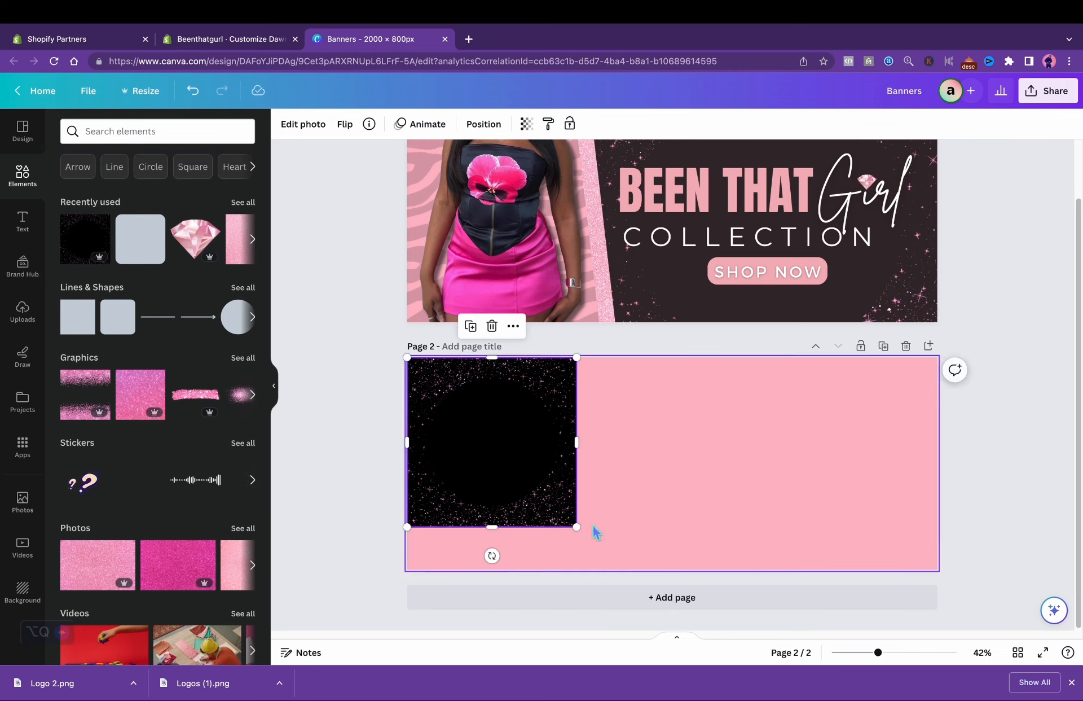
{"action": "left_click_drag", "start_coordinate": [577, 526], "coordinate": [620, 567]}
{"action": "left_click_drag", "start_coordinate": [625, 472], "coordinate": [941, 525]}
Step: Lower the opacity of the second page's sparkle photo and title the two pages Banner 1 and Banner 2
{"action": "left_click", "coordinate": [533, 131]}
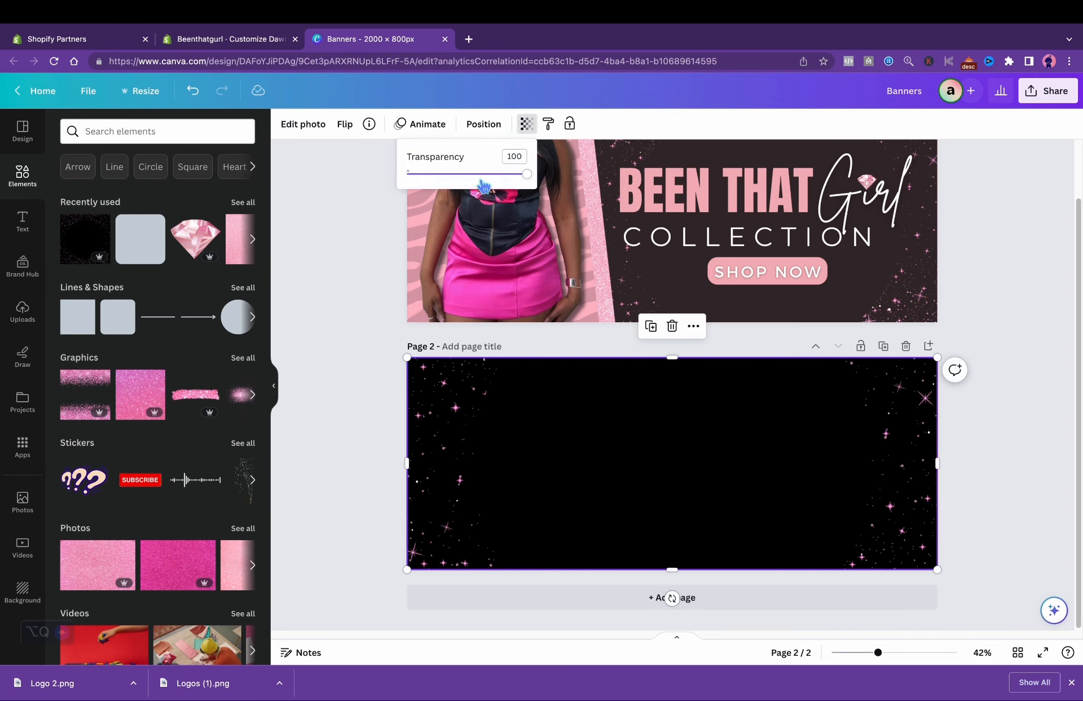
{"action": "left_click", "coordinate": [475, 174]}
{"action": "left_click_drag", "start_coordinate": [474, 175], "coordinate": [498, 174]}
{"action": "left_click", "coordinate": [1005, 486]}
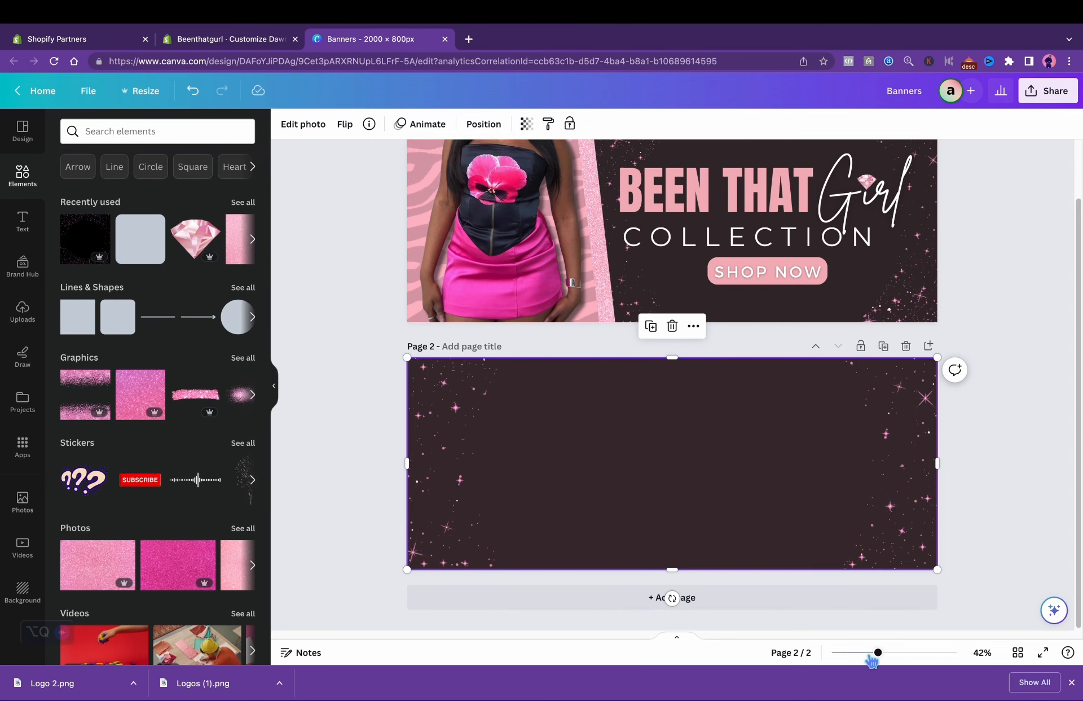
{"action": "left_click_drag", "start_coordinate": [874, 655], "coordinate": [864, 653]}
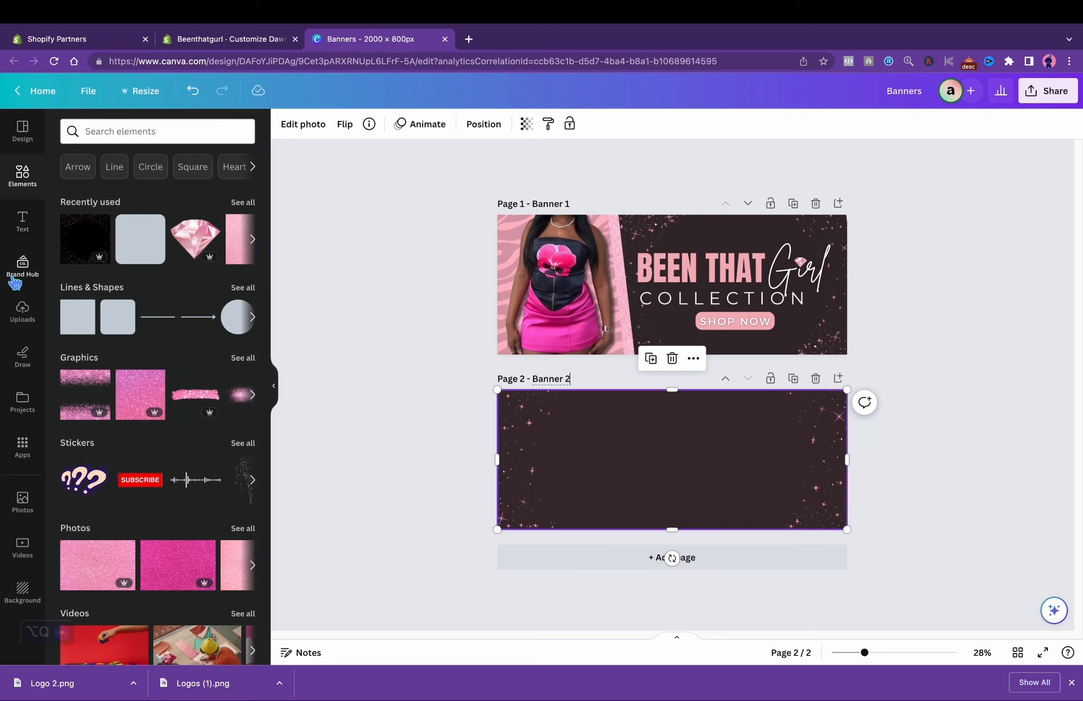
Step: Add a square to Banner 2 and reshape it into a thin full-width strip near the banner's lower edge
{"action": "left_click", "coordinate": [79, 330]}
{"action": "left_click", "coordinate": [699, 486]}
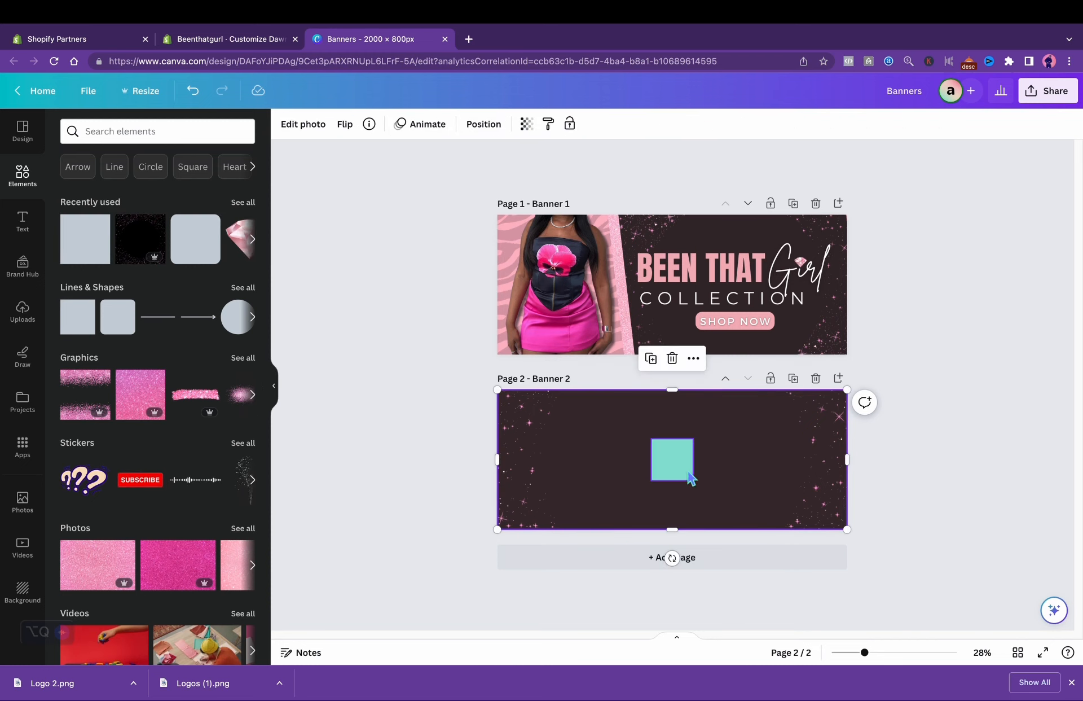
{"action": "left_click_drag", "start_coordinate": [685, 466], "coordinate": [856, 530]}
{"action": "left_click_drag", "start_coordinate": [671, 473], "coordinate": [692, 496]}
{"action": "left_click", "coordinate": [1060, 492]}
Step: Recolor the strip across Banner 2 light pink
{"action": "left_click", "coordinate": [819, 507]}
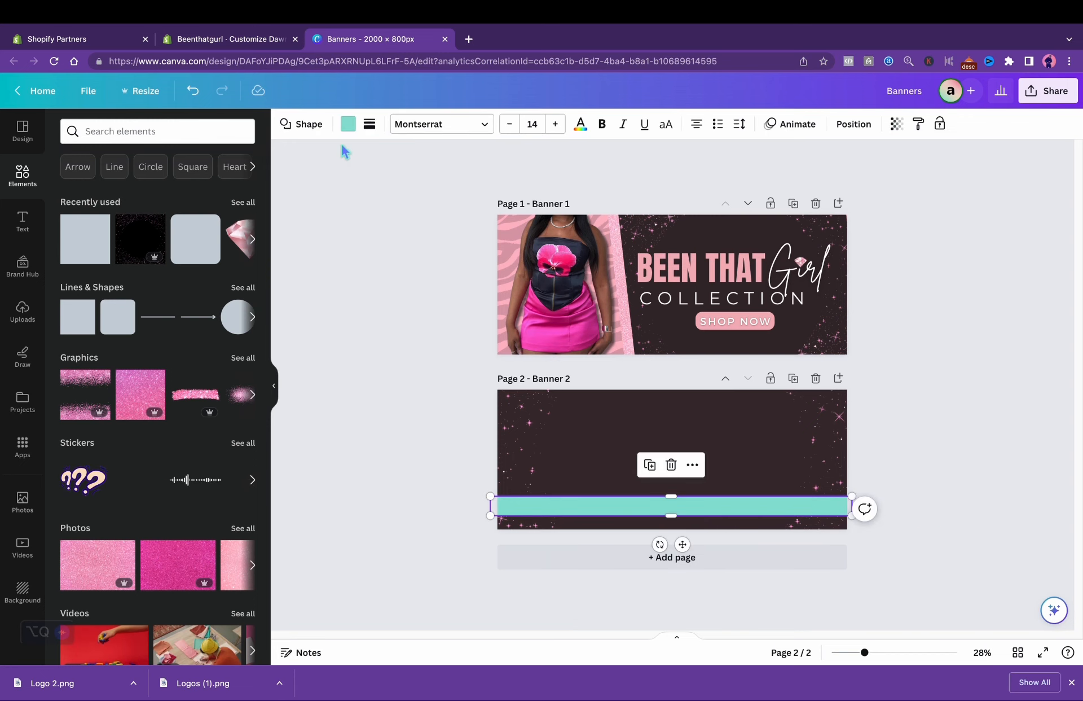
{"action": "left_click", "coordinate": [348, 123]}
{"action": "left_click", "coordinate": [142, 376]}
{"action": "left_click", "coordinate": [977, 386]}
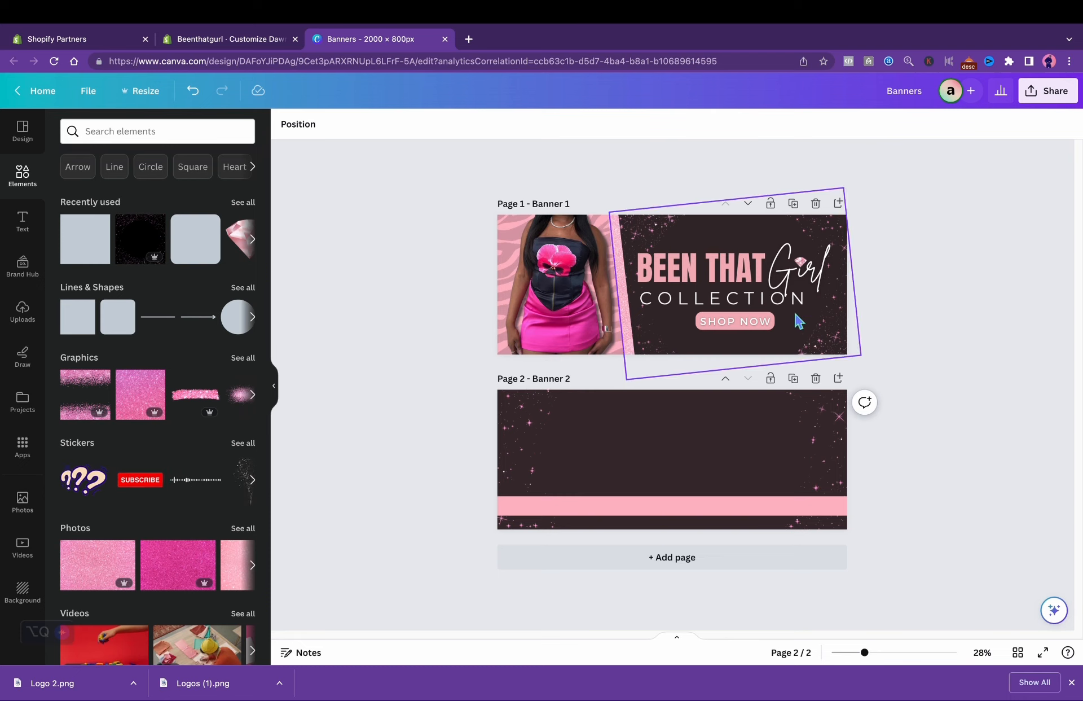
Step: Place a copy of the COLLECTION text near the top of Banner 2 and change its wording to TAG US IN YOUR SELFIES
{"action": "left_click", "coordinate": [782, 300]}
{"action": "left_click_drag", "start_coordinate": [740, 339], "coordinate": [680, 455]}
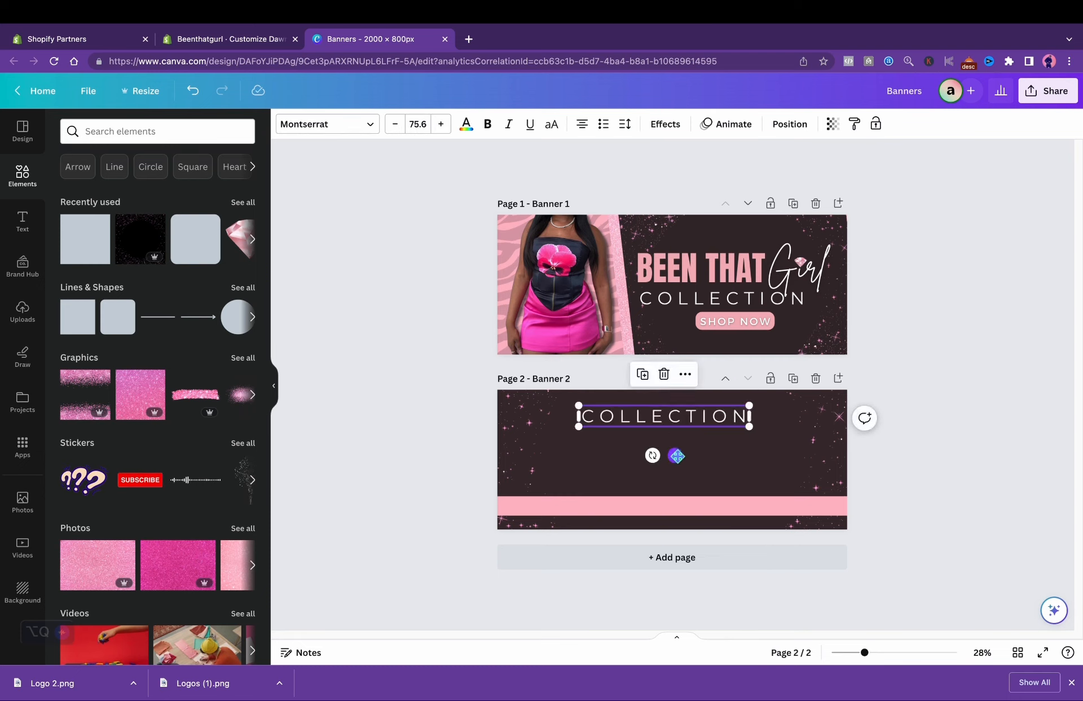
{"action": "double_click", "coordinate": [683, 419]}
{"action": "type", "text": "TAG US ON OUR"}
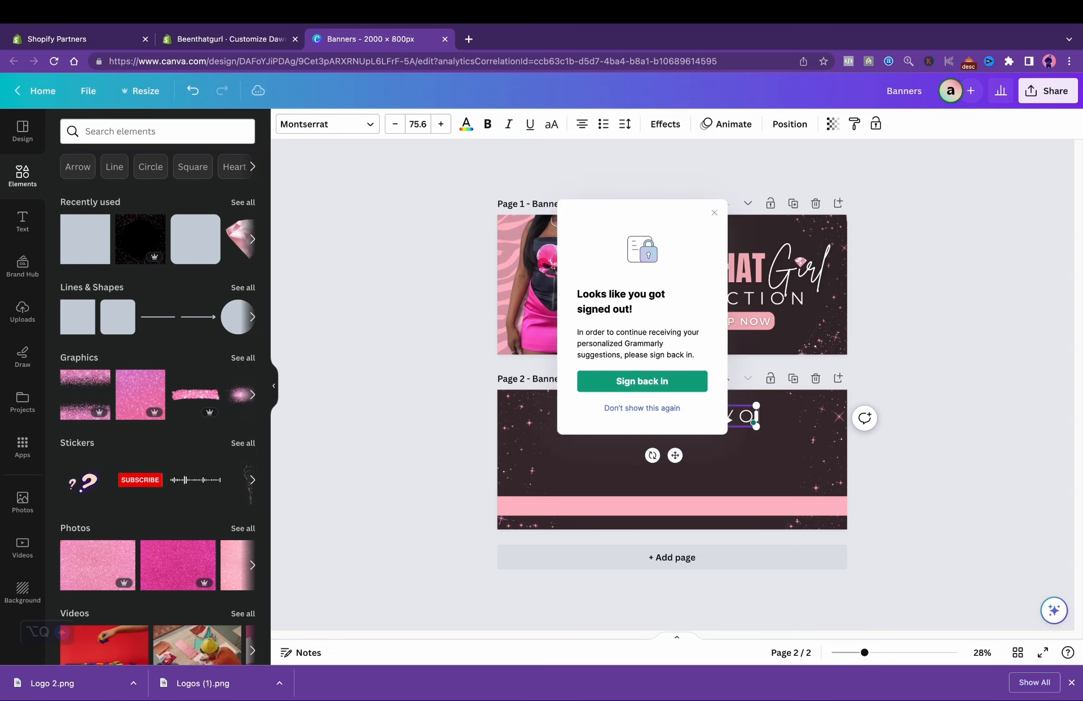
{"action": "left_click", "coordinate": [736, 222]}
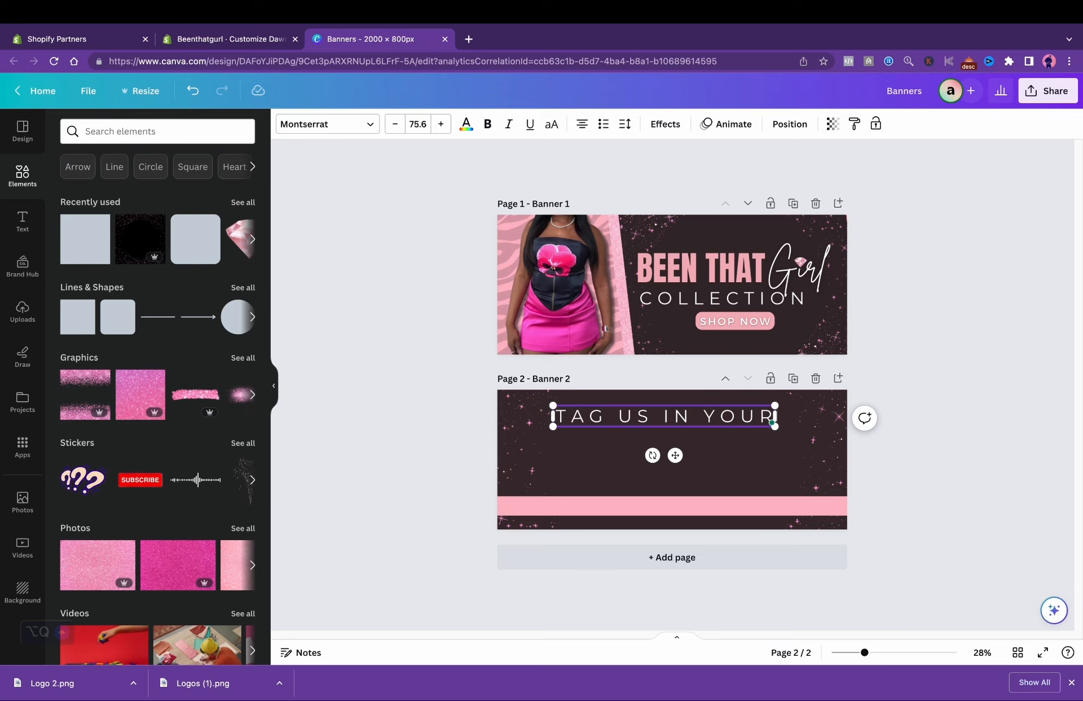
{"action": "type", "text": "SELFIES"}
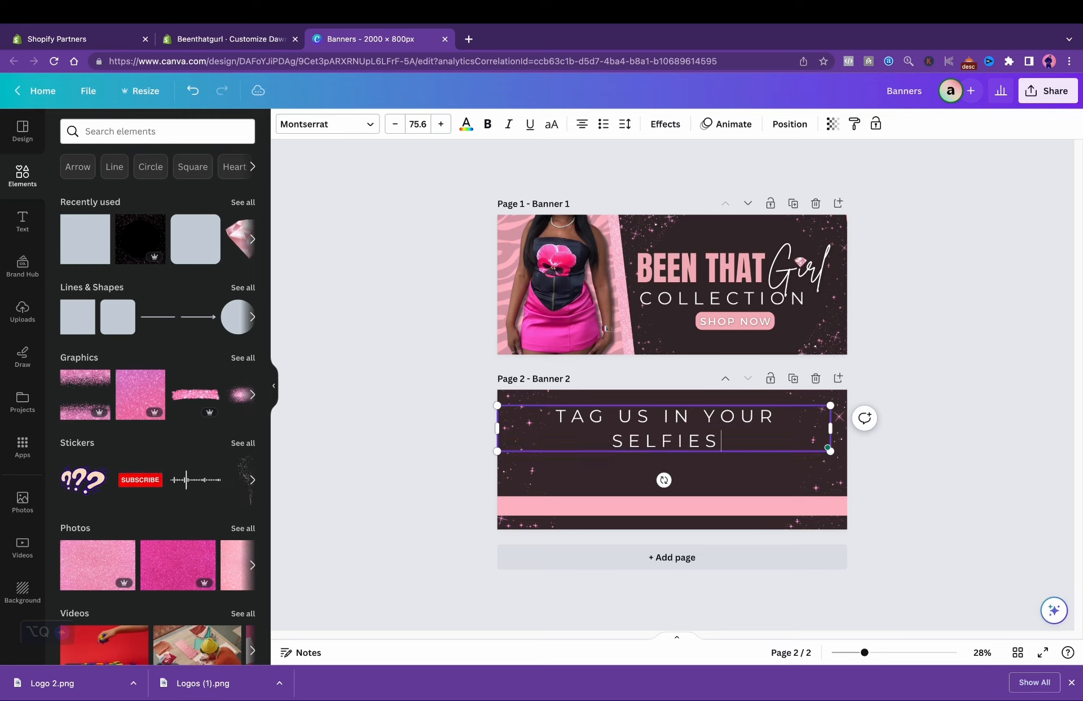
Step: Shrink TAG US IN YOUR SELFIES to size 62.3 on a single line and center it near Banner 2's upper edge
{"action": "left_click_drag", "start_coordinate": [493, 429], "coordinate": [546, 407]}
{"action": "left_click_drag", "start_coordinate": [699, 451], "coordinate": [688, 450]}
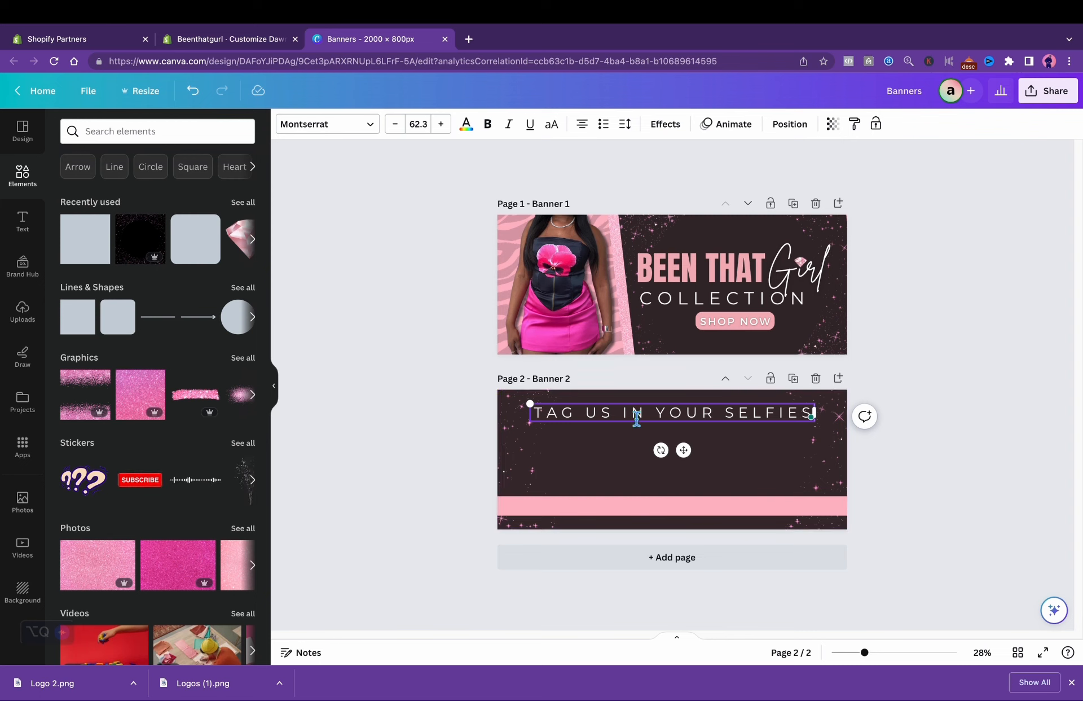
Step: Recolor the TAG US IN YOUR SELFIES text on Banner 2 light pink from the brand kit colors
{"action": "double_click", "coordinate": [637, 418]}
{"action": "left_click", "coordinate": [466, 124]}
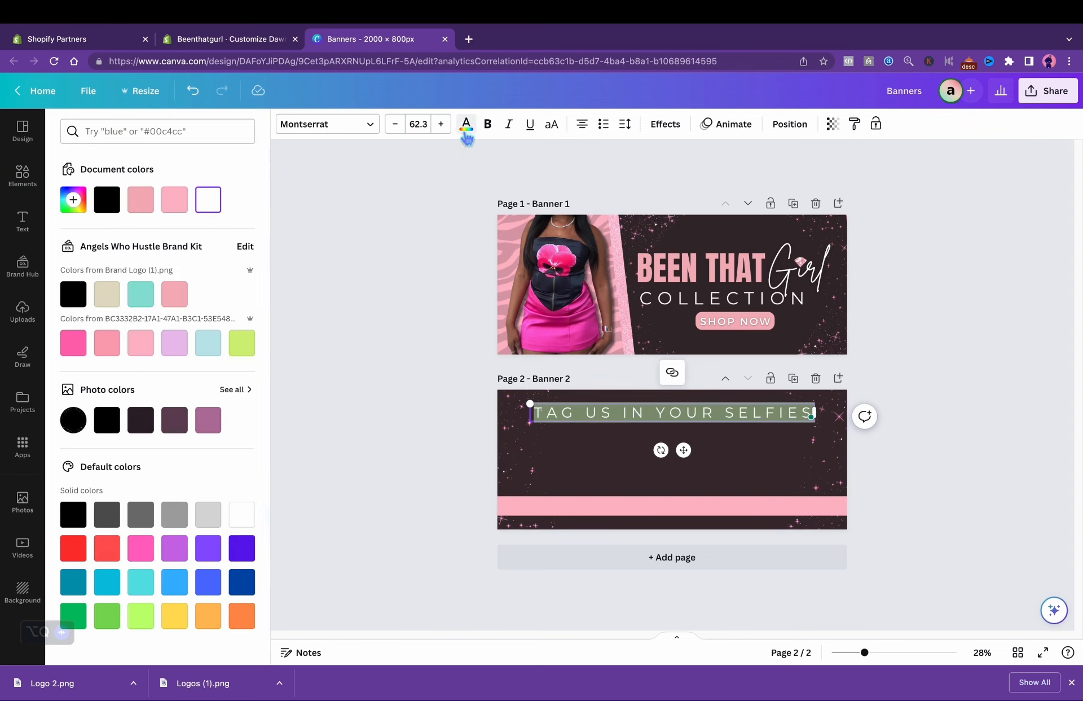
{"action": "left_click", "coordinate": [107, 342]}
{"action": "left_click", "coordinate": [903, 471]}
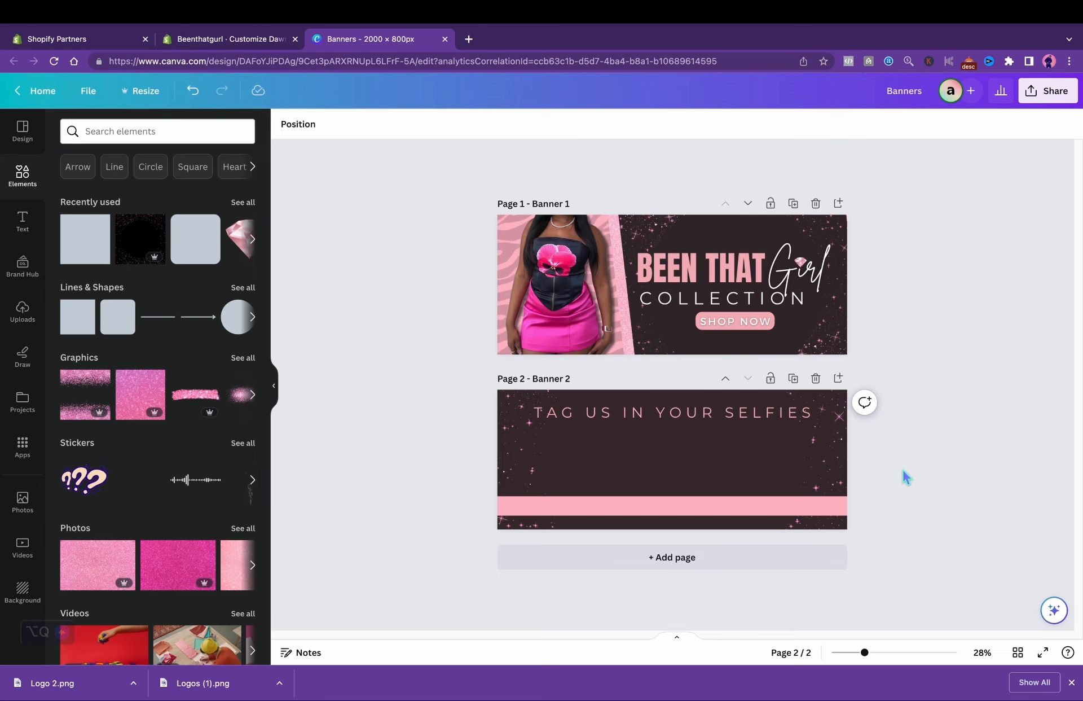
Step: Place a copy of the BEEN THAT text below Banner 2's tag line and change its wording to SHOP
{"action": "left_click", "coordinate": [736, 269]}
{"action": "left_click_drag", "start_coordinate": [728, 281], "coordinate": [639, 462]}
{"action": "double_click", "coordinate": [638, 459]}
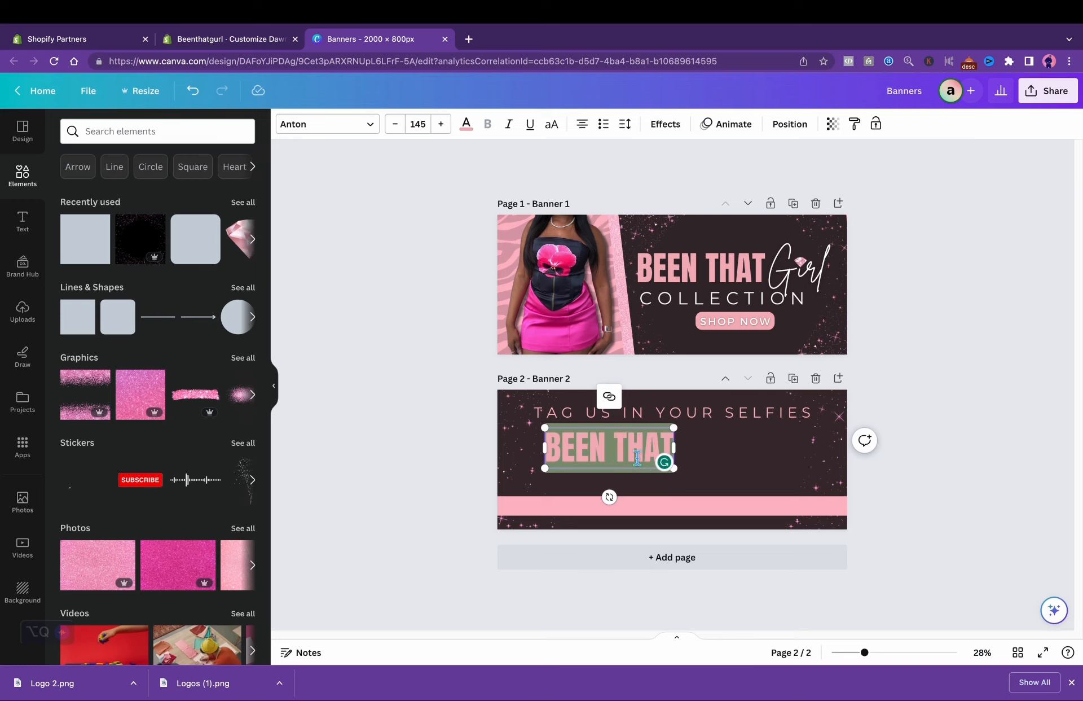
{"action": "type", "text": "SHOP"}
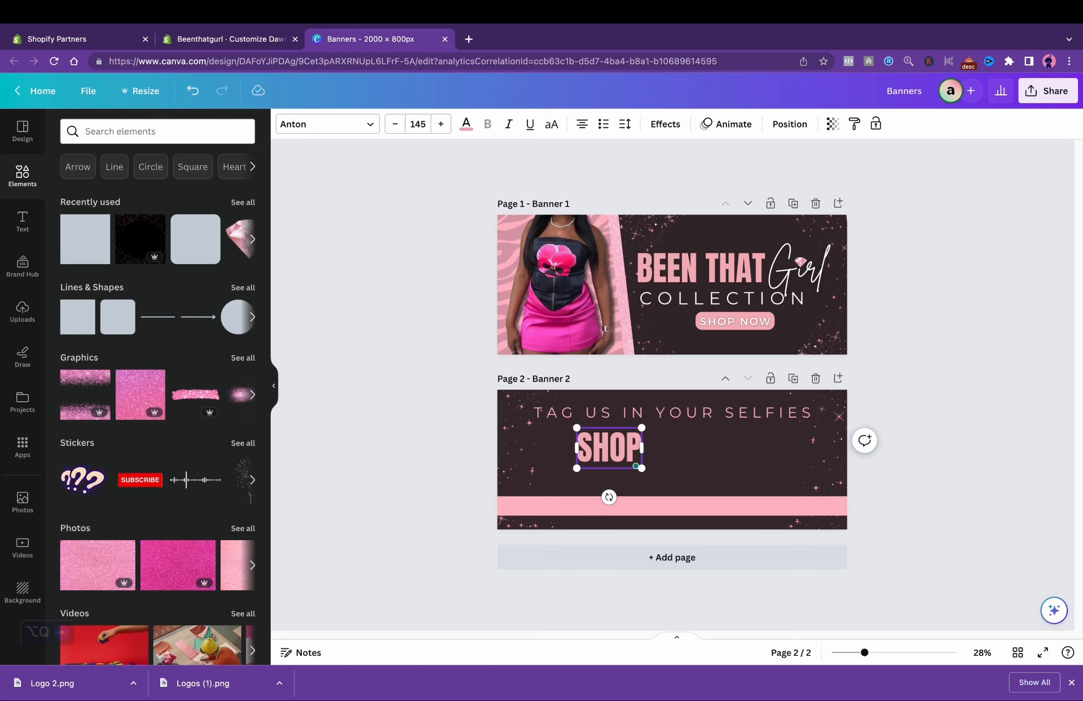
Step: Enlarge the SHOP text on Banner 2 to size 183 and place a copy of it to its right
{"action": "left_click", "coordinate": [630, 479]}
{"action": "left_click", "coordinate": [579, 466]}
{"action": "left_click_drag", "start_coordinate": [577, 468], "coordinate": [707, 454]}
{"action": "left_click", "coordinate": [549, 389]}
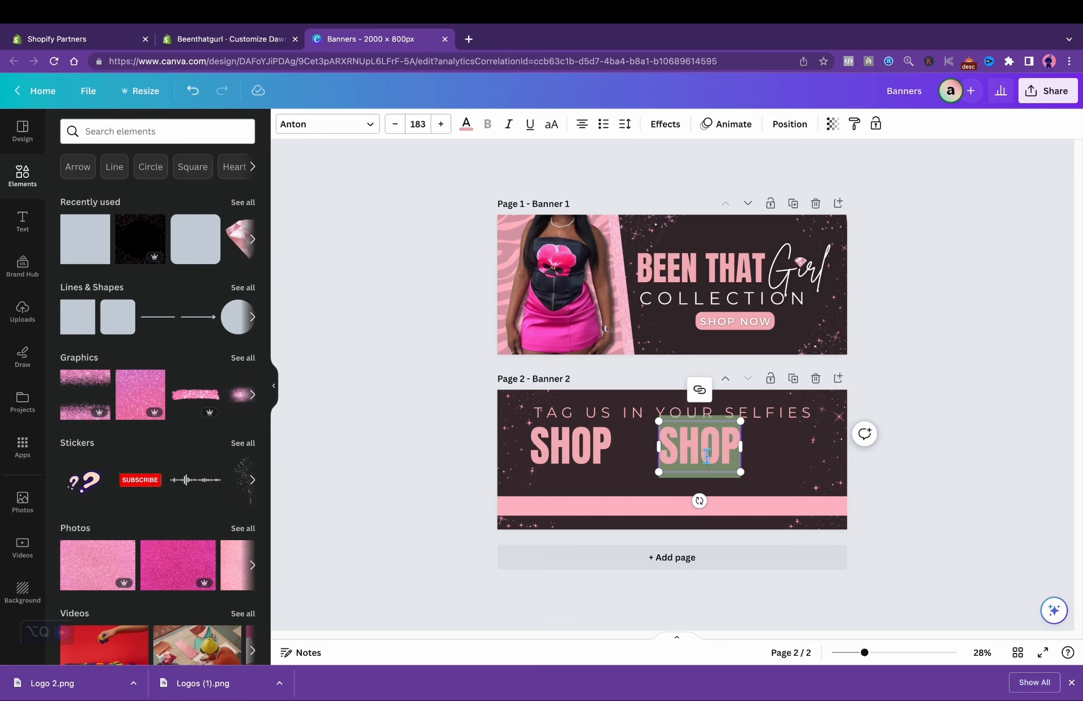
Step: Change the two SHOP texts on Banner 2 to WE and LOVE and move LOVE closer to WE
{"action": "left_click", "coordinate": [570, 446]}
{"action": "double_click", "coordinate": [569, 446]}
{"action": "type", "text": "WE"}
{"action": "double_click", "coordinate": [692, 462]}
{"action": "type", "text": "LOVE"}
{"action": "left_click", "coordinate": [950, 495]}
{"action": "left_click_drag", "start_coordinate": [723, 452], "coordinate": [702, 449]}
{"action": "left_click", "coordinate": [590, 461]}
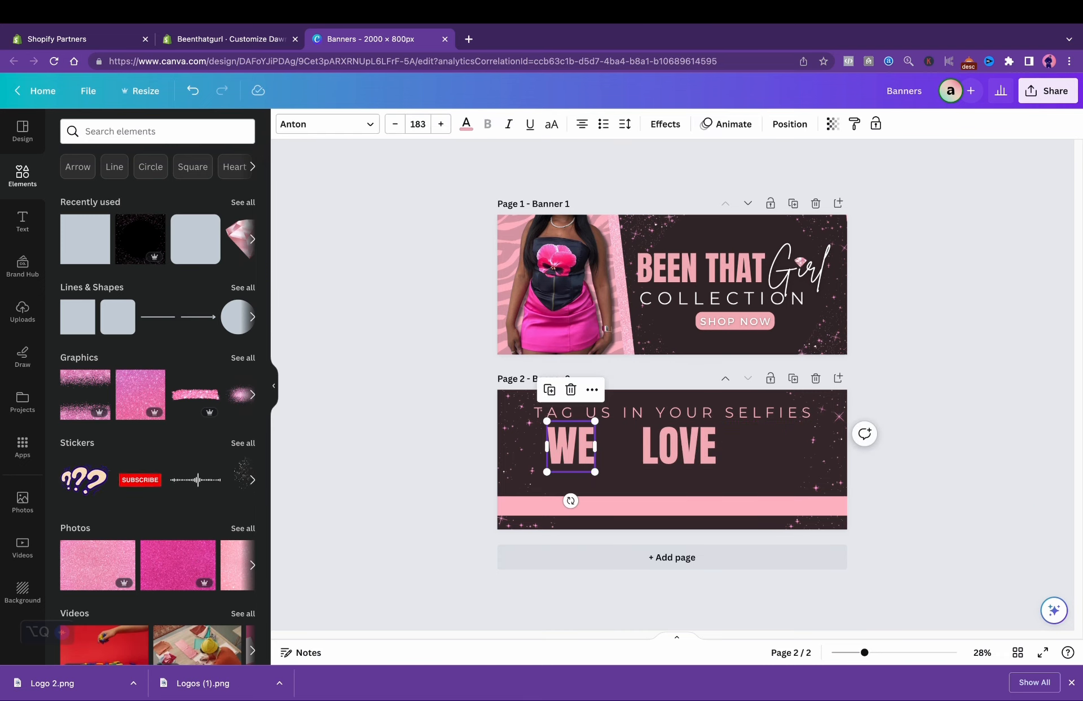
Step: Place an enlarged copy of Banner 1's pink diamond on Banner 2 near the gap between WE and LOVE
{"action": "left_click", "coordinate": [802, 263]}
{"action": "left_click", "coordinate": [780, 227]}
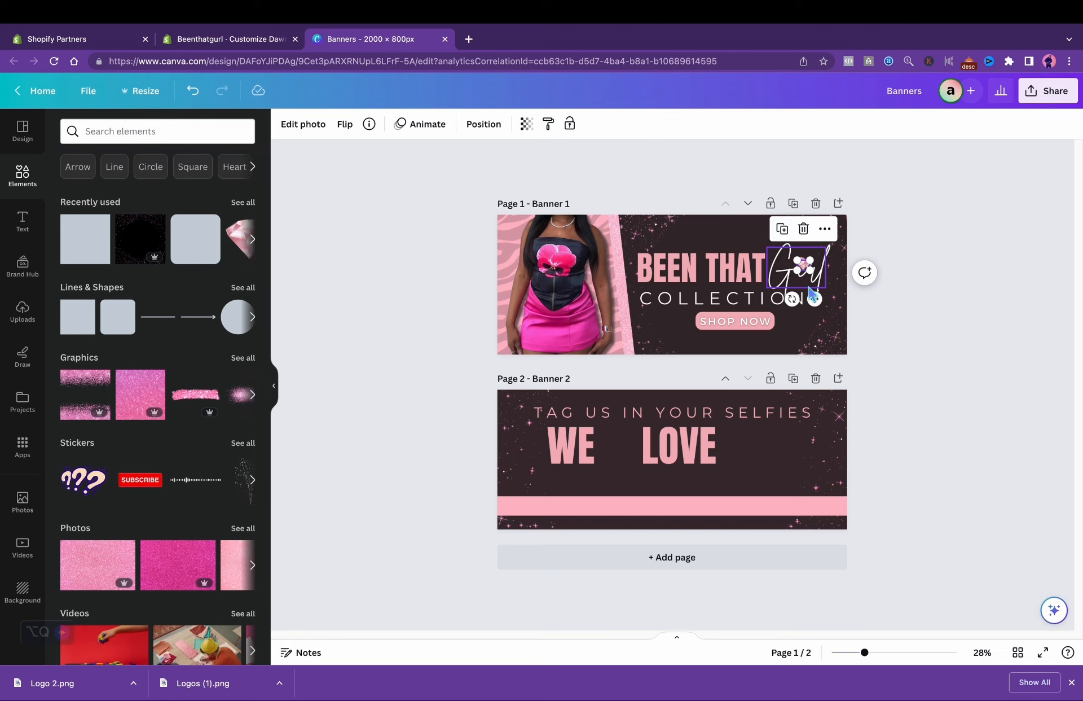
{"action": "left_click_drag", "start_coordinate": [818, 305], "coordinate": [661, 483]}
Step: Recolor WE and LOVE white and move the diamond into the gap between the two words
{"action": "left_click", "coordinate": [562, 455]}
{"action": "left_click", "coordinate": [466, 124]}
{"action": "left_click", "coordinate": [208, 200]}
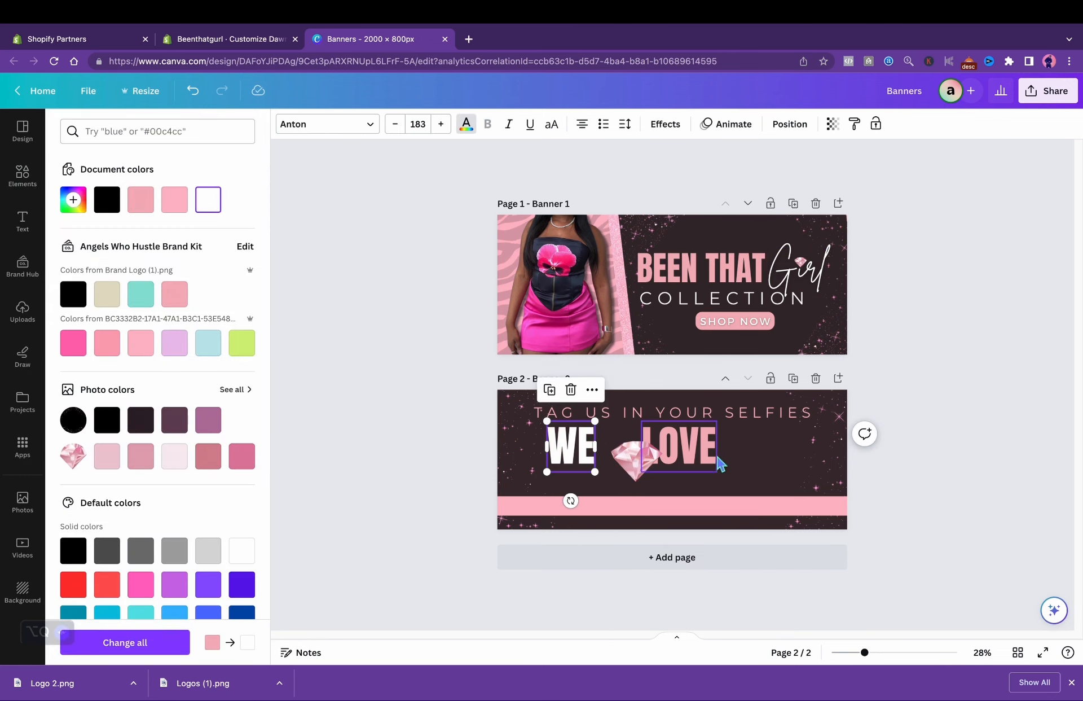
{"action": "left_click", "coordinate": [718, 459]}
{"action": "left_click_drag", "start_coordinate": [632, 462], "coordinate": [618, 448]}
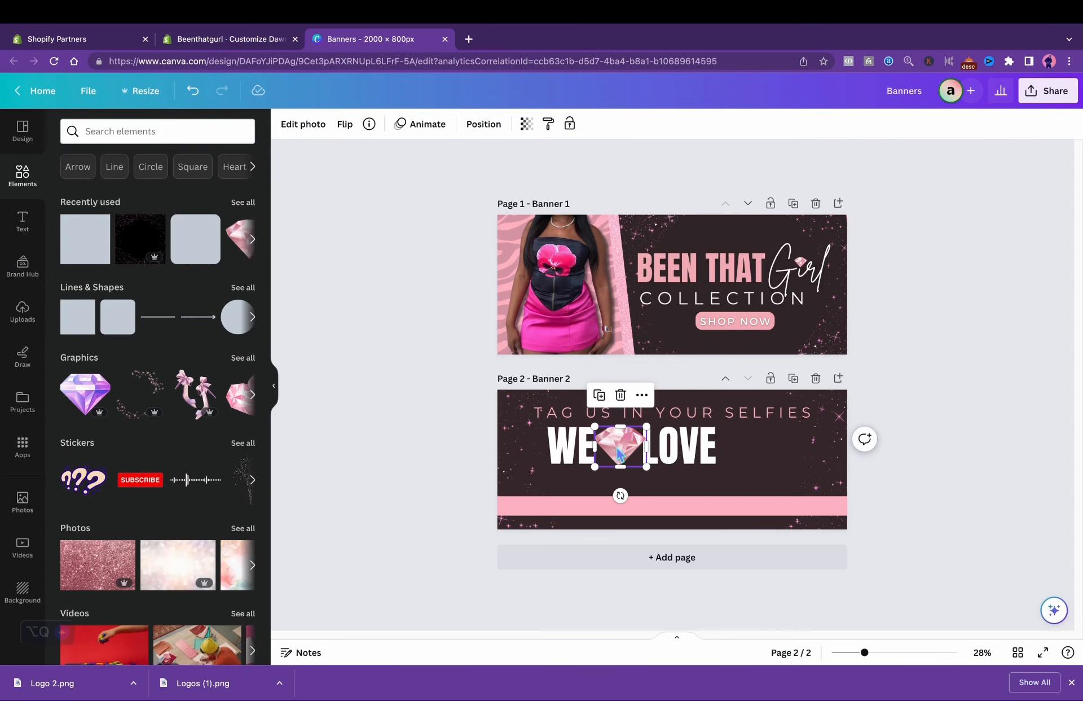
Step: Shrink the WE text on Banner 2 to size 121 and set its letter spacing to 143
{"action": "left_click", "coordinate": [565, 451]}
{"action": "left_click_drag", "start_coordinate": [546, 472], "coordinate": [575, 451]}
{"action": "left_click", "coordinate": [657, 124]}
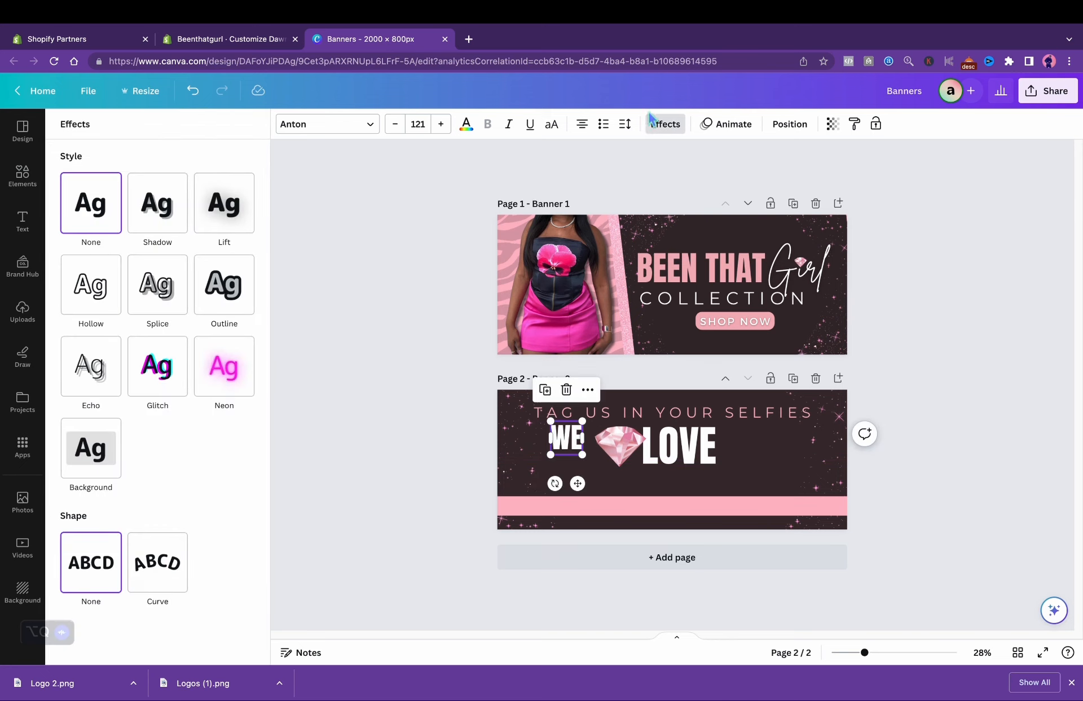
{"action": "left_click", "coordinate": [625, 123]}
{"action": "left_click_drag", "start_coordinate": [671, 187], "coordinate": [692, 187]}
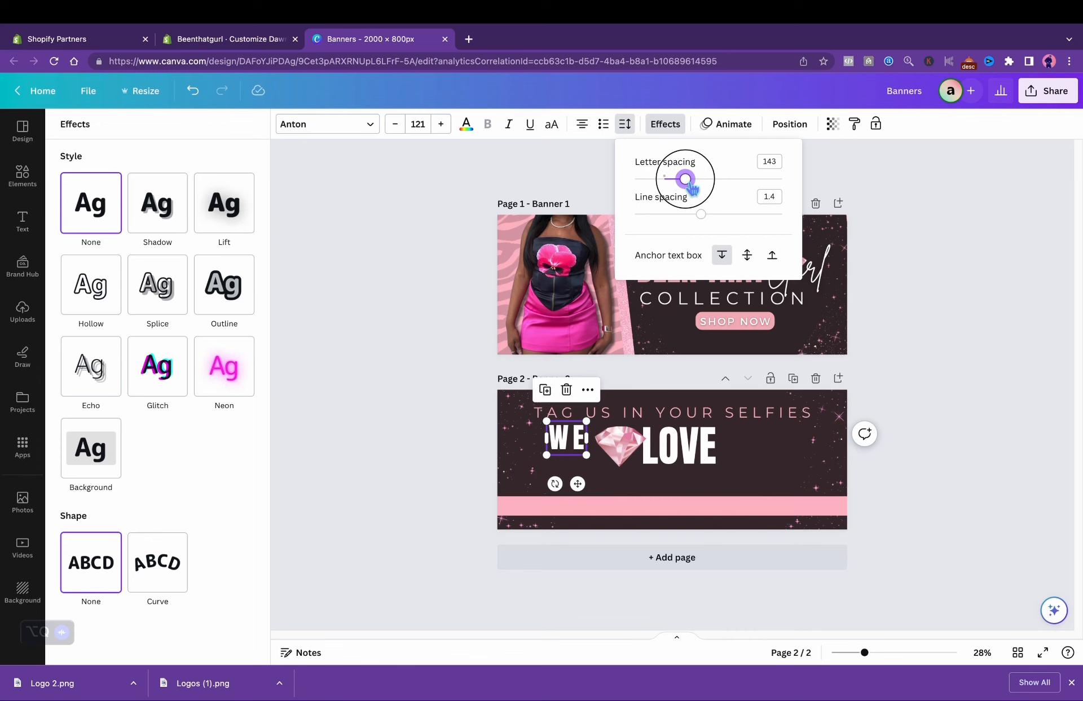
Step: Delete the LOVE text, then shrink the diamond to about WE's height and place it directly beside WE
{"action": "left_click", "coordinate": [689, 452]}
{"action": "key", "text": "Delete"}
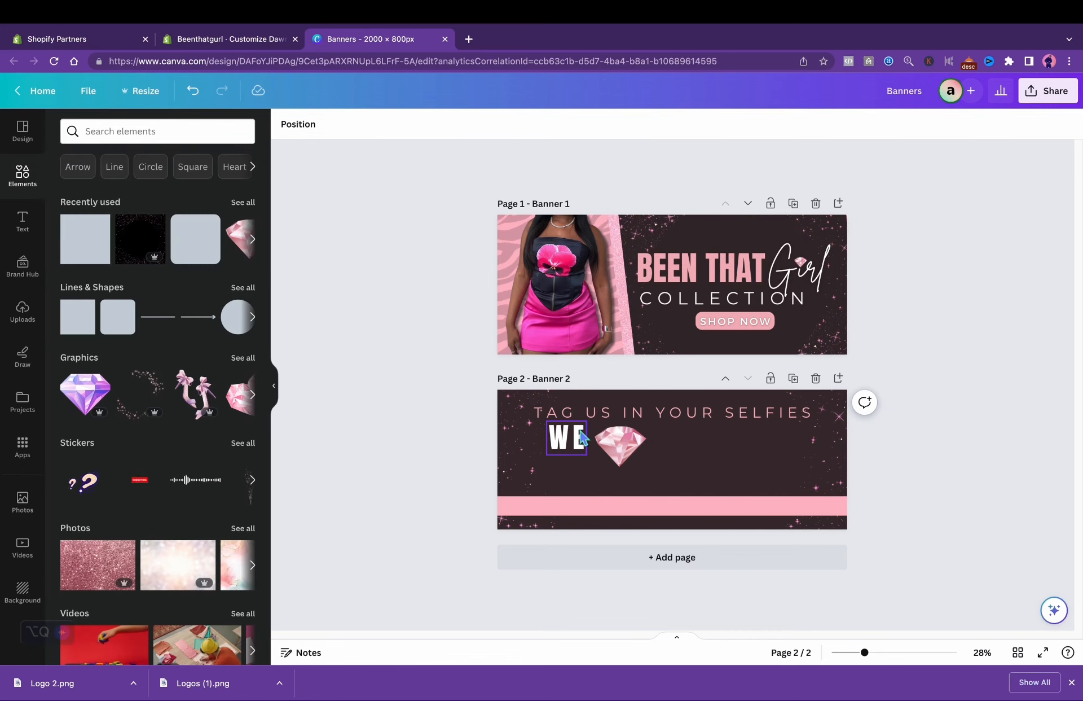
{"action": "left_click", "coordinate": [624, 443]}
{"action": "left_click_drag", "start_coordinate": [648, 427], "coordinate": [627, 445]}
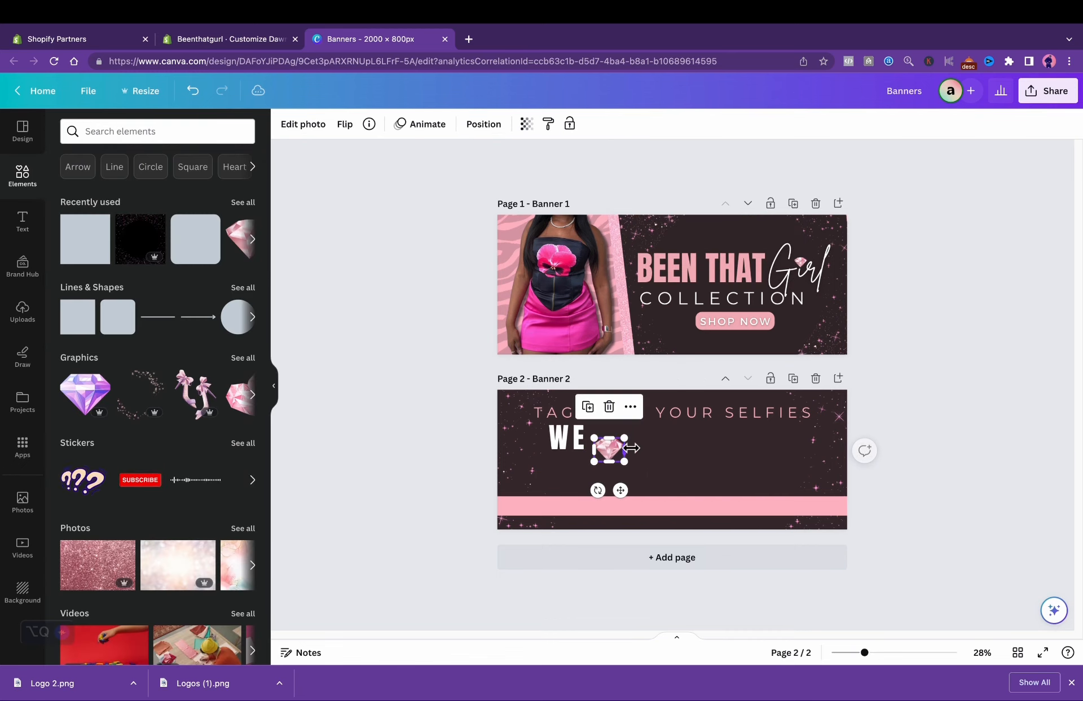
{"action": "left_click_drag", "start_coordinate": [625, 489], "coordinate": [622, 477]}
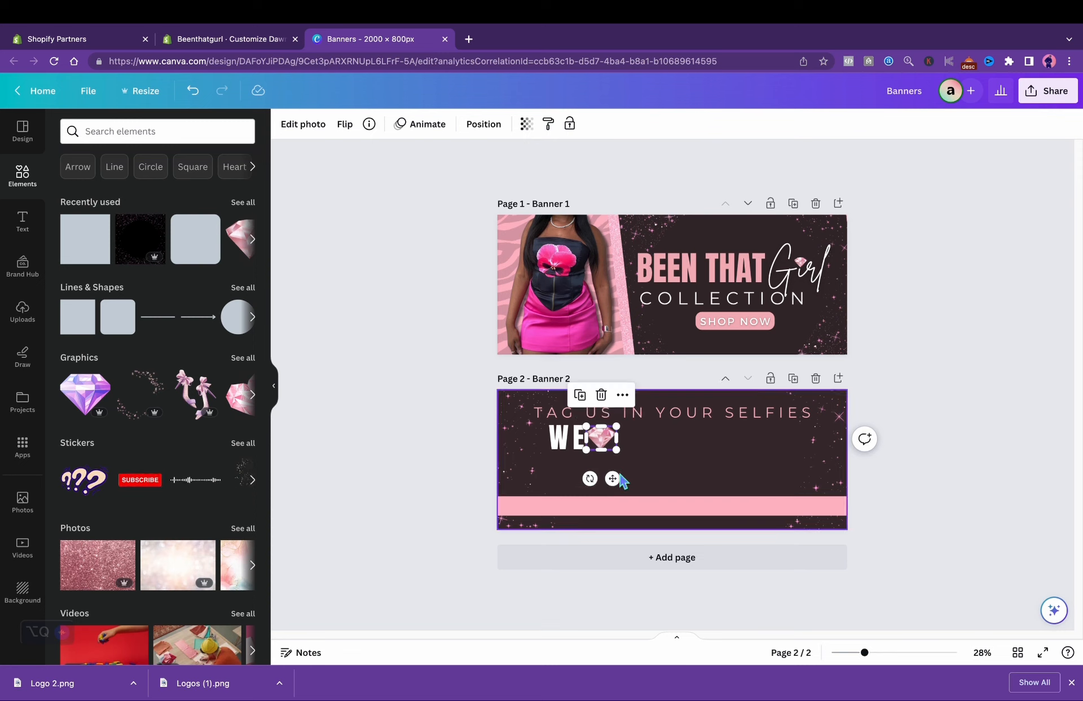
Step: Place a copy of WE on the other side of the diamond and change its wording to LOVE
{"action": "left_click", "coordinate": [581, 441]}
{"action": "left_click_drag", "start_coordinate": [583, 489], "coordinate": [648, 485]}
{"action": "double_click", "coordinate": [653, 448]}
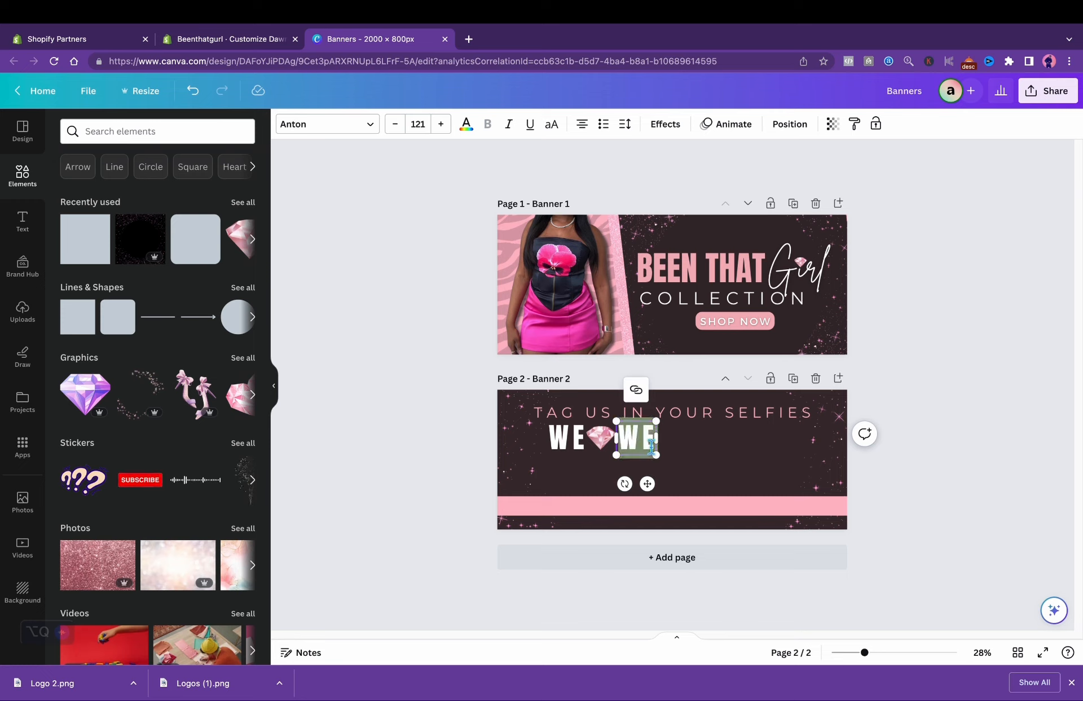
{"action": "type", "text": "LOVE"}
{"action": "left_click_drag", "start_coordinate": [665, 485], "coordinate": [670, 485]}
Step: Move WE slightly away from the diamond to even out the spacing in the WE diamond LOVE line
{"action": "left_click", "coordinate": [581, 444]}
{"action": "left_click_drag", "start_coordinate": [582, 444], "coordinate": [574, 443]}
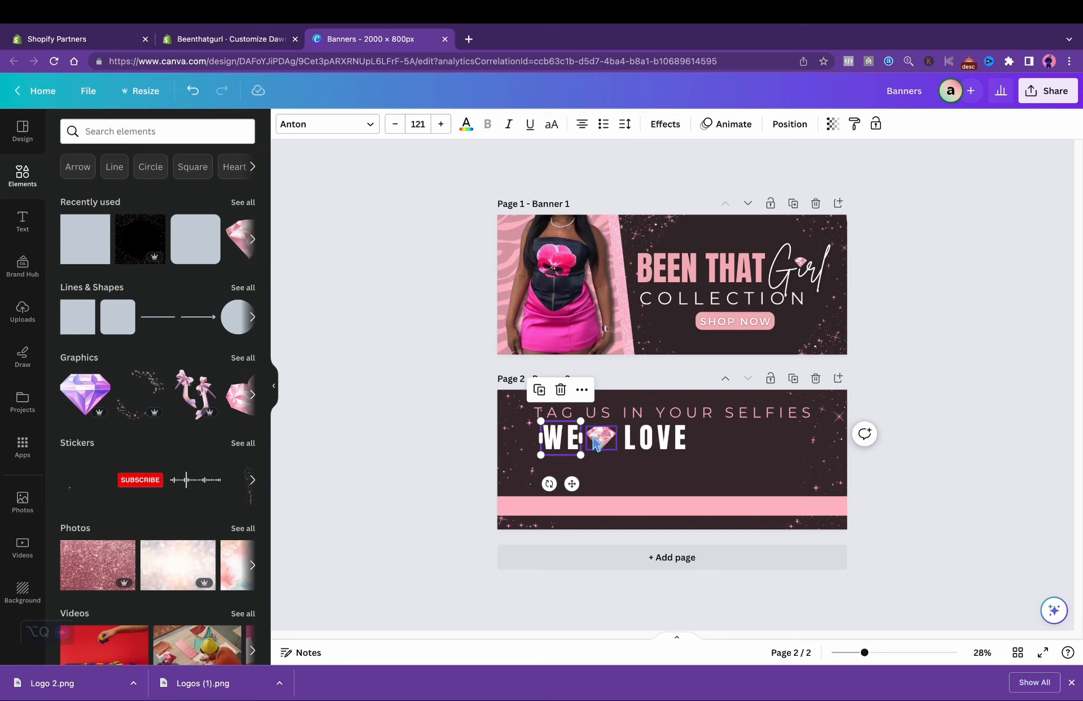
{"action": "left_click", "coordinate": [597, 444]}
{"action": "left_click", "coordinate": [960, 480]}
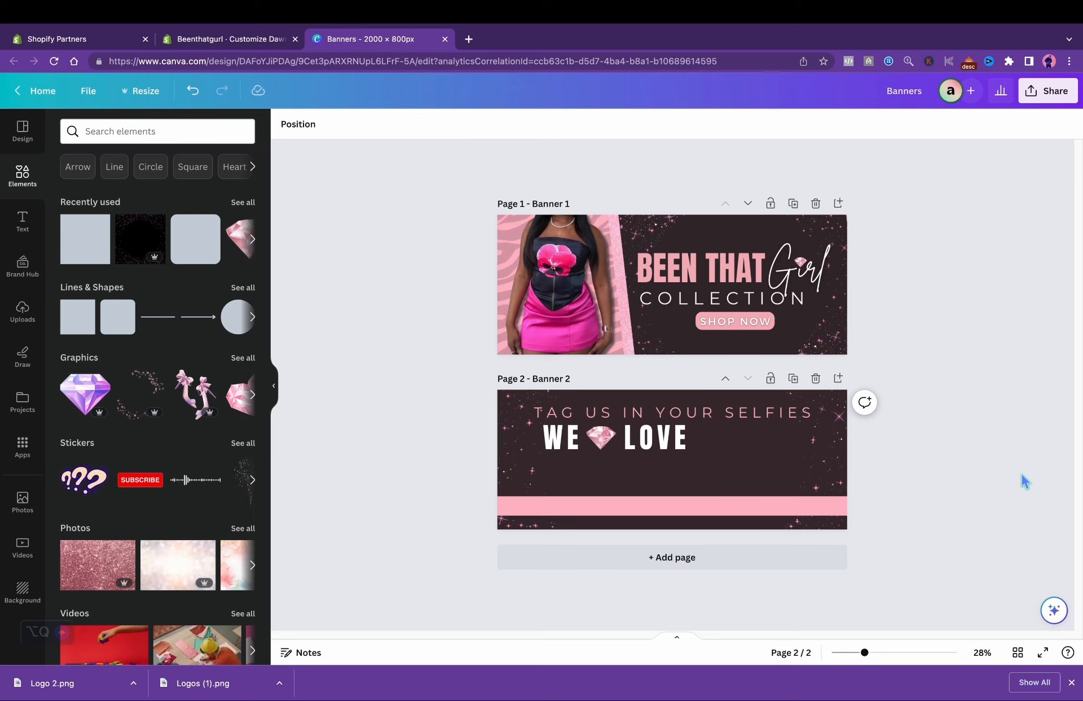
Step: Place a copy of LOVE on a new line below WE and change its wording to SELFIES
{"action": "left_click", "coordinate": [598, 421]}
{"action": "left_click", "coordinate": [665, 446]}
{"action": "left_click", "coordinate": [634, 390]}
{"action": "left_click_drag", "start_coordinate": [665, 447], "coordinate": [596, 478]}
{"action": "double_click", "coordinate": [596, 478]}
{"action": "type", "text": "SELFIES"}
{"action": "left_click", "coordinate": [600, 275]}
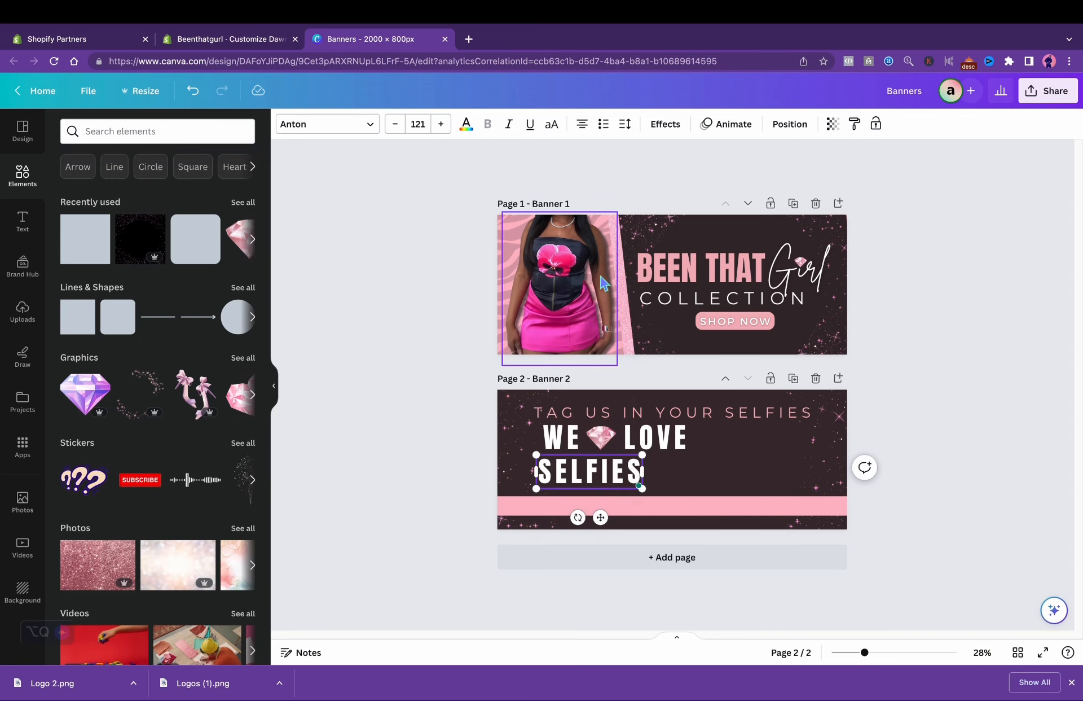
Step: Recolor the large SELFIES text light pink and set its font to Bodoni FLF
{"action": "key", "text": "ctrl+a"}
{"action": "left_click", "coordinate": [466, 124]}
{"action": "left_click", "coordinate": [144, 350]}
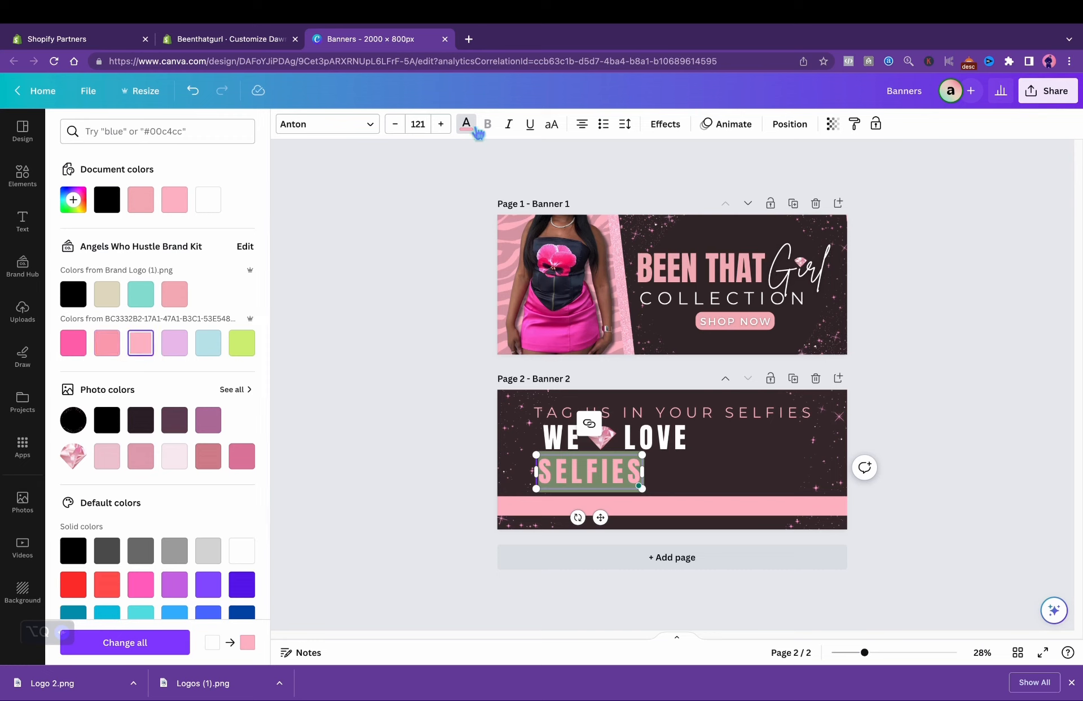
{"action": "left_click", "coordinate": [378, 134]}
{"action": "left_click", "coordinate": [70, 164]}
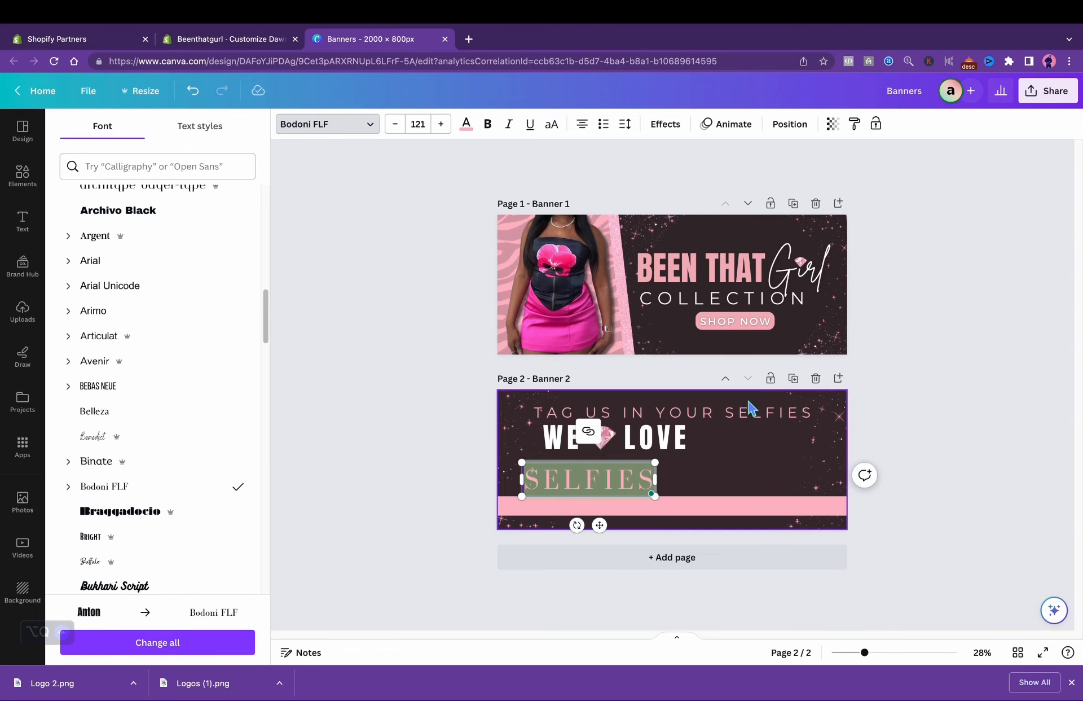
Step: Shrink TAG US IN YOUR SELFIES to size 41.5 and align it near Banner 2's upper left corner
{"action": "left_click", "coordinate": [750, 407]}
{"action": "left_click", "coordinate": [750, 409]}
{"action": "left_click_drag", "start_coordinate": [814, 414], "coordinate": [848, 415]}
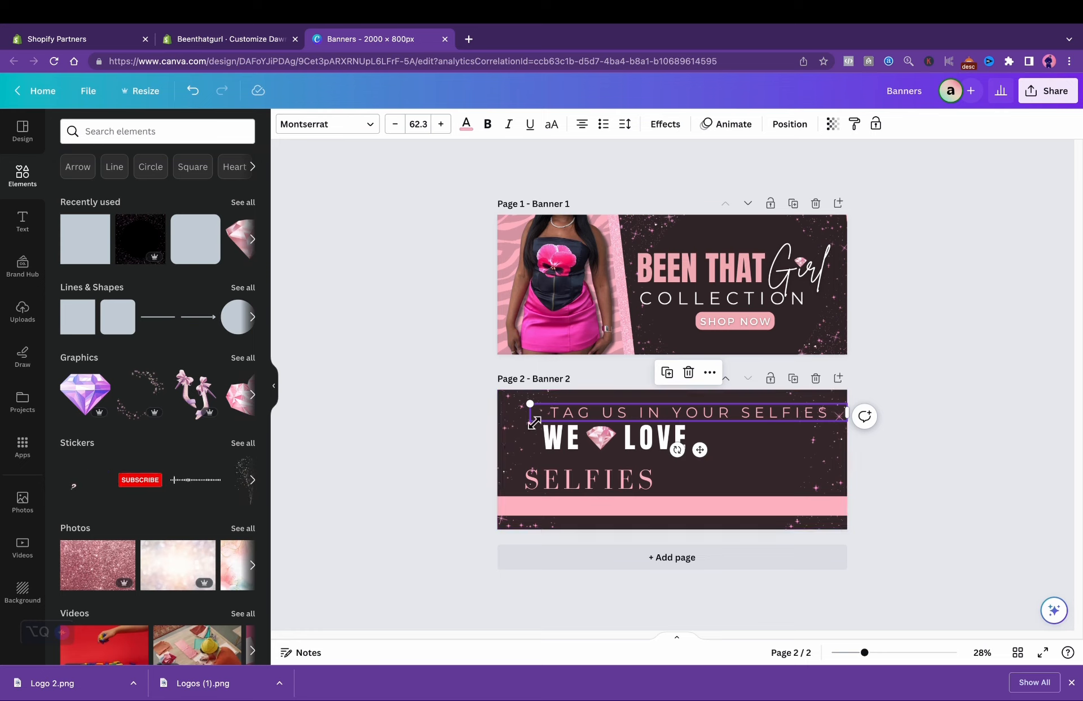
{"action": "left_click_drag", "start_coordinate": [534, 421], "coordinate": [640, 416]}
{"action": "left_click_drag", "start_coordinate": [755, 444], "coordinate": [644, 444]}
{"action": "left_click_drag", "start_coordinate": [733, 410], "coordinate": [723, 415]}
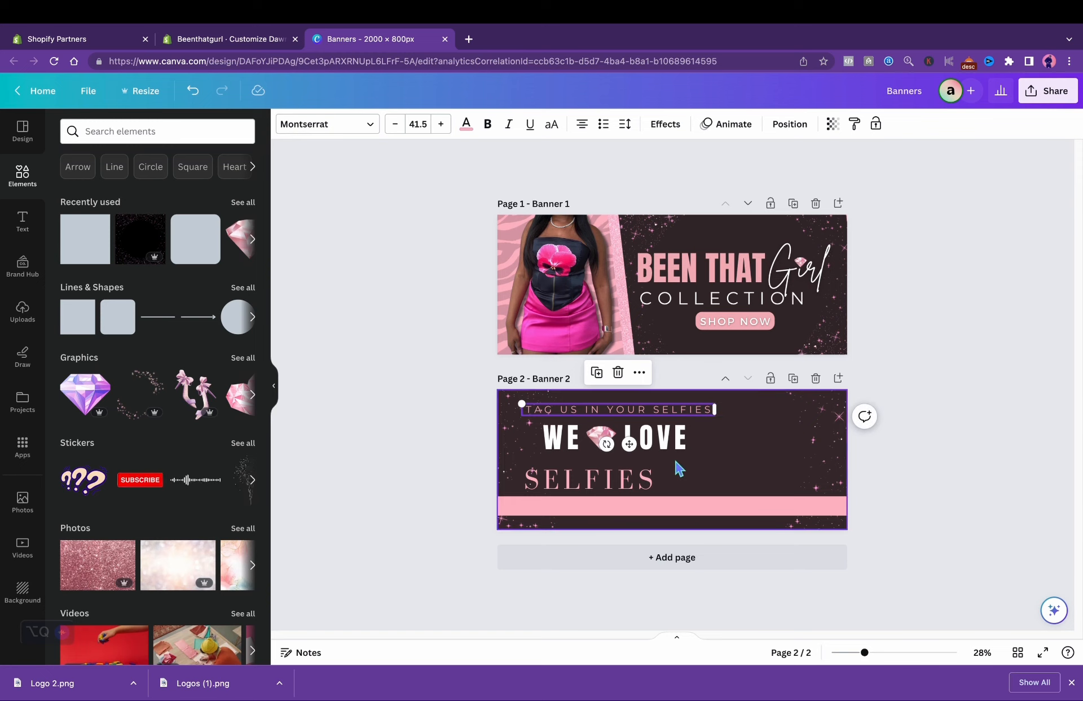
Step: Move WE, the diamond and LOVE together under the tag line's left end and enlarge the words to size 148
{"action": "left_click", "coordinate": [546, 444]}
{"action": "left_click_drag", "start_coordinate": [625, 483], "coordinate": [613, 484]}
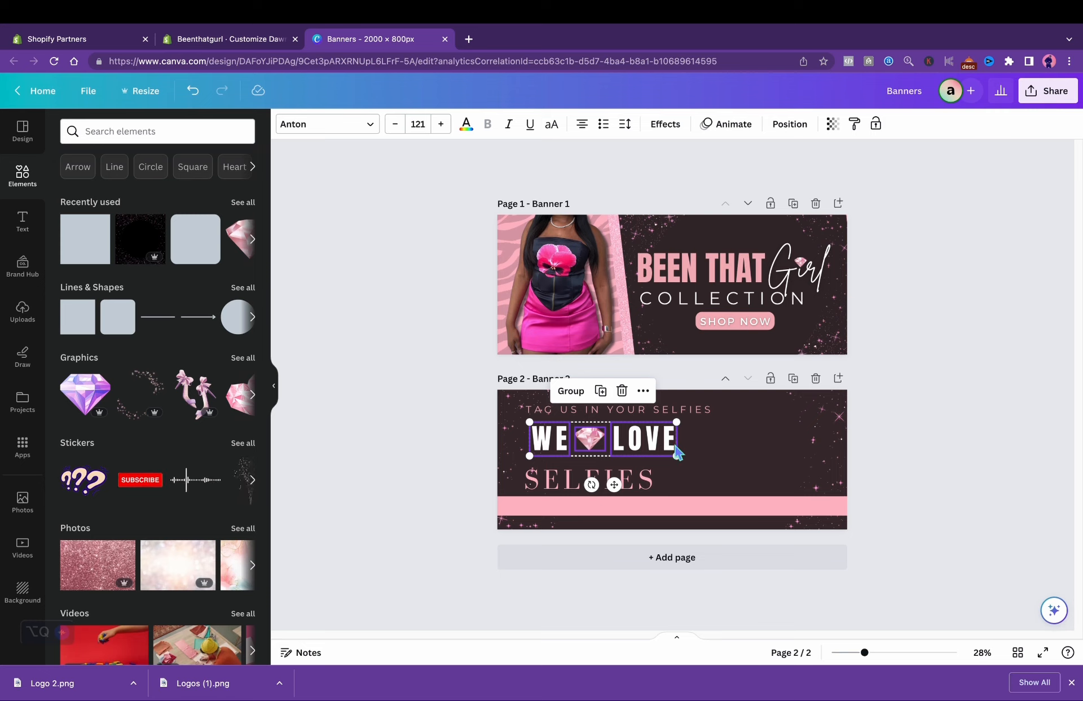
{"action": "left_click_drag", "start_coordinate": [682, 456], "coordinate": [714, 463]}
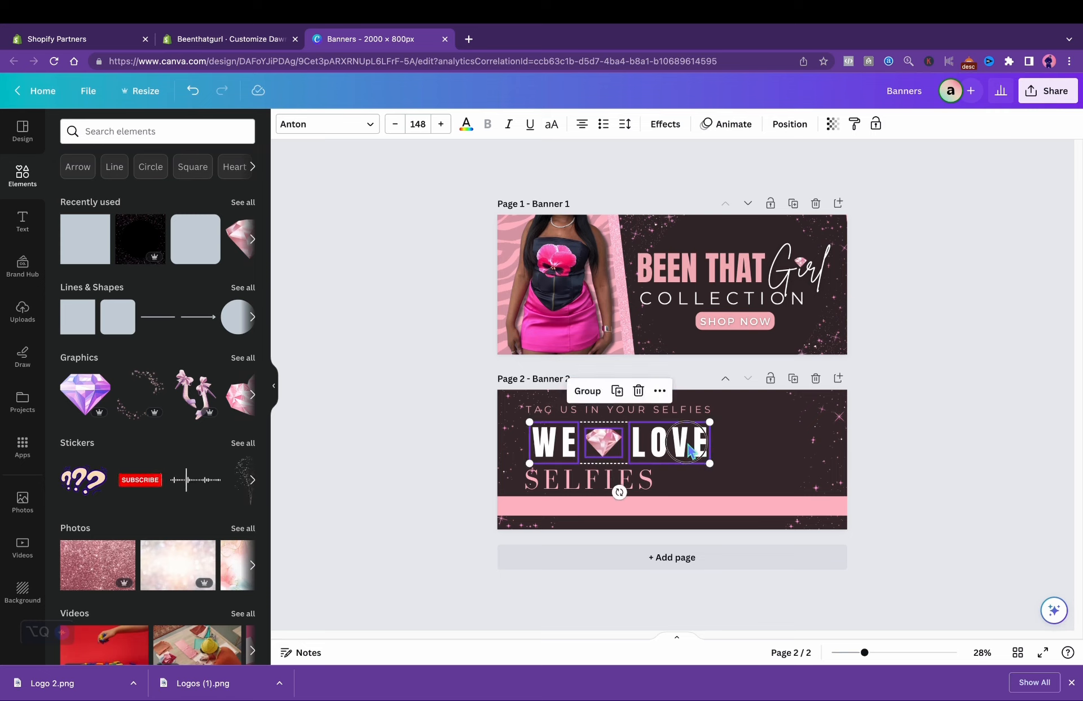
Step: Enlarge the SELFIES text to size 133, widen its letter spacing and position it directly under WE LOVE
{"action": "left_click", "coordinate": [600, 484]}
{"action": "left_click_drag", "start_coordinate": [662, 499], "coordinate": [715, 511]}
{"action": "left_click", "coordinate": [625, 124]}
{"action": "left_click_drag", "start_coordinate": [685, 179], "coordinate": [710, 179]}
{"action": "left_click_drag", "start_coordinate": [741, 462], "coordinate": [684, 473]}
{"action": "left_click_drag", "start_coordinate": [606, 540], "coordinate": [638, 525]}
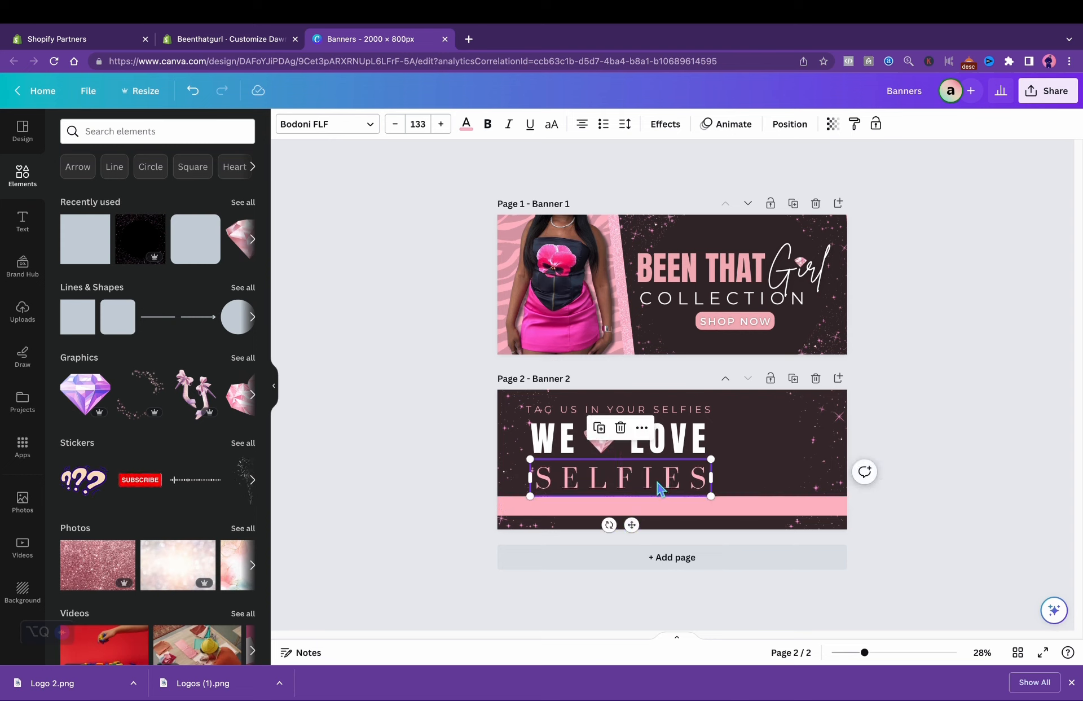
{"action": "left_click", "coordinate": [1018, 436]}
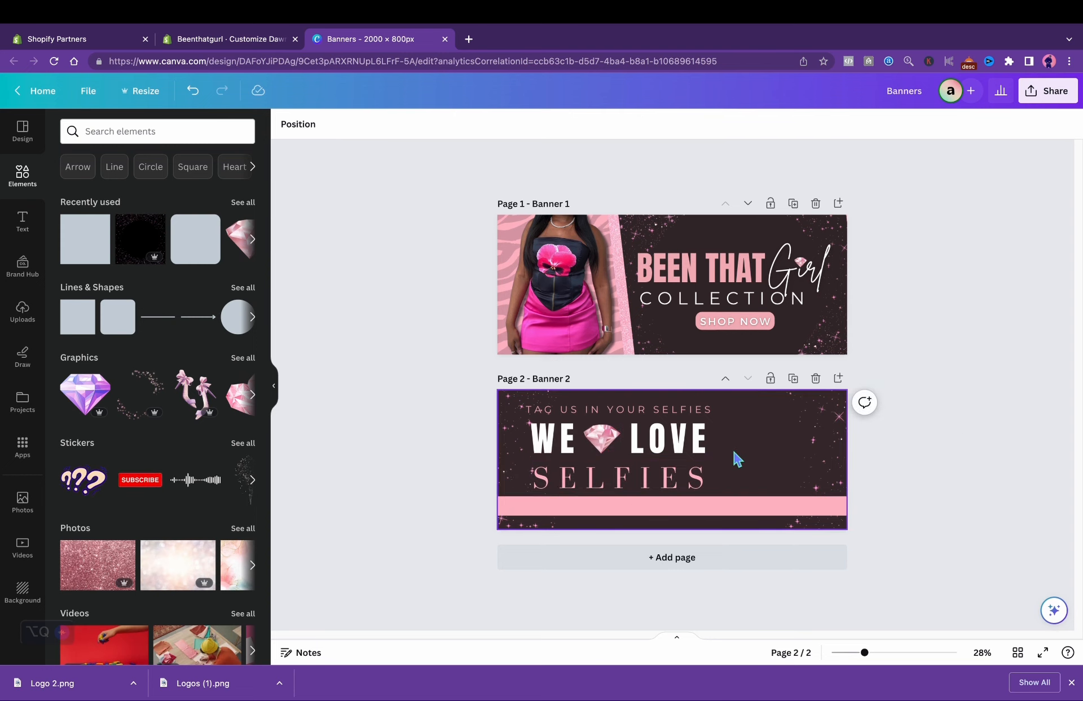
Step: Enlarge WE, the diamond and LOVE together to text size 158, matching the width of the tag line
{"action": "left_click_drag", "start_coordinate": [562, 448], "coordinate": [706, 447]}
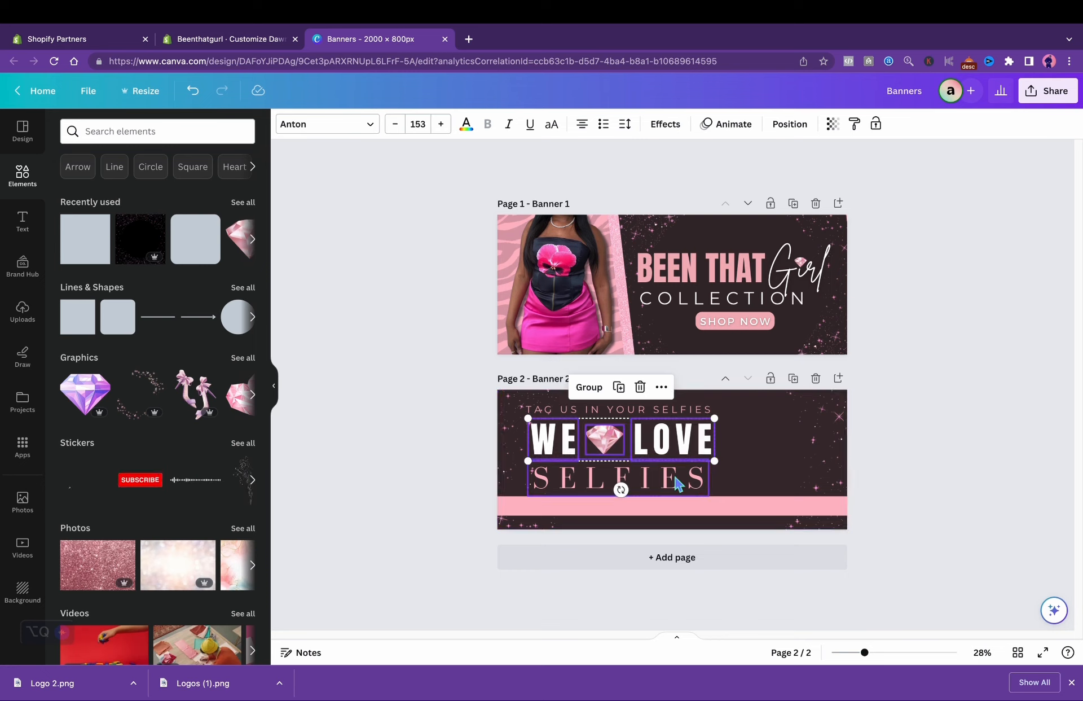
{"action": "left_click", "coordinate": [963, 503]}
{"action": "left_click", "coordinate": [666, 435]}
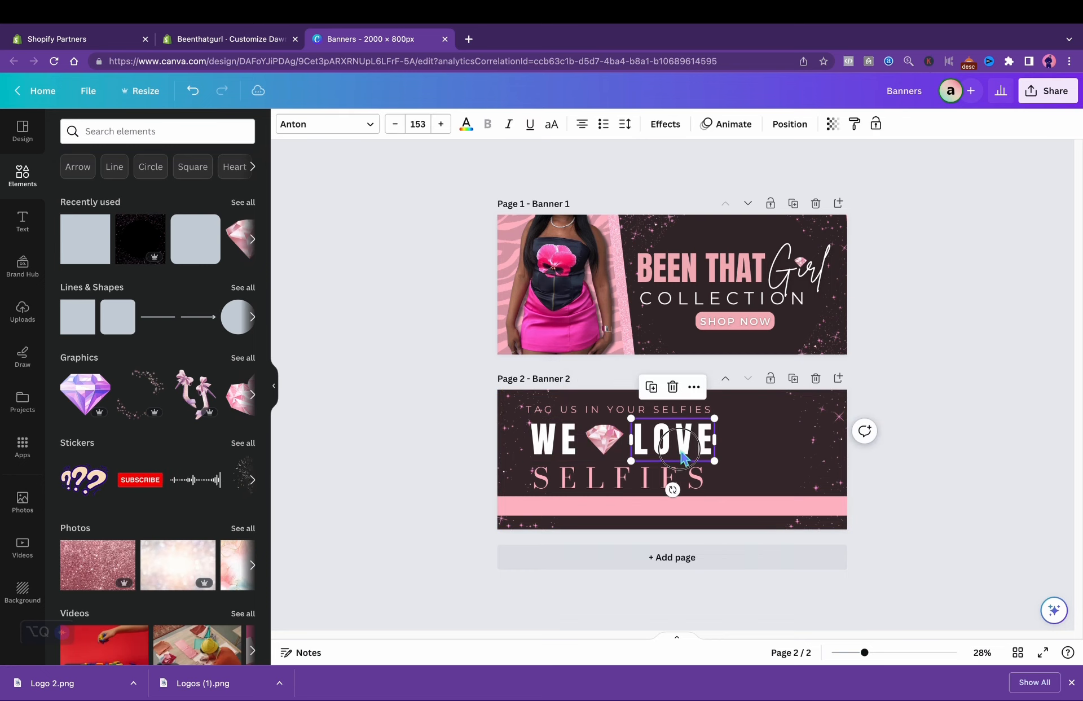
{"action": "left_click", "coordinate": [202, 93]}
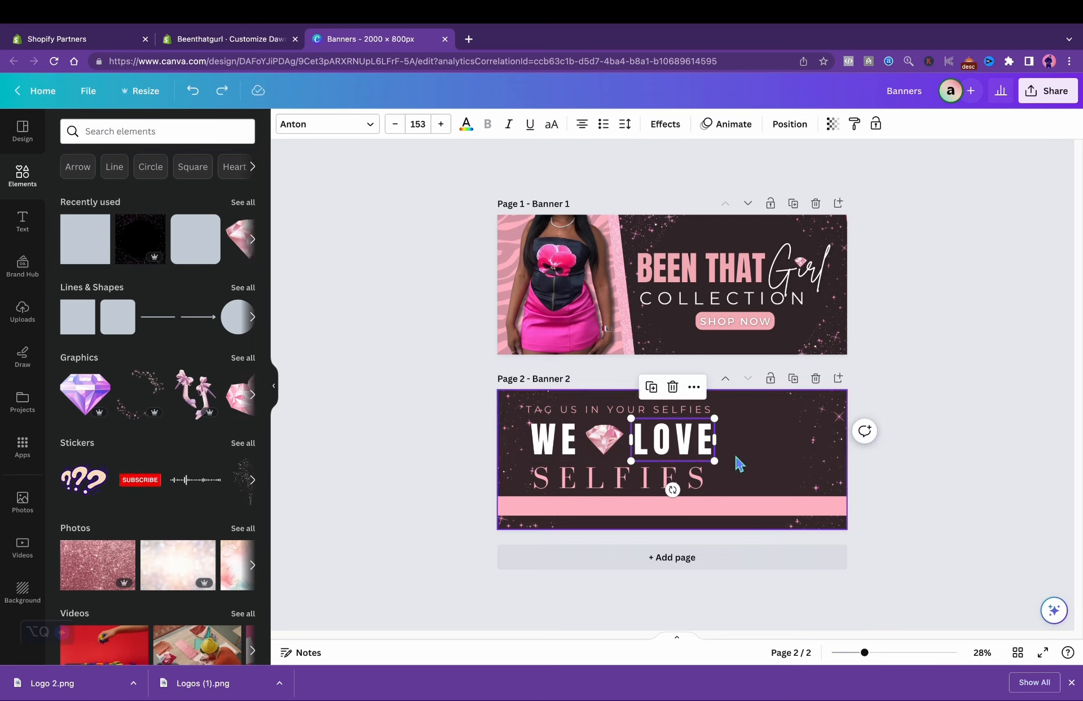
{"action": "left_click", "coordinate": [202, 102]}
{"action": "left_click", "coordinate": [570, 124]}
{"action": "left_click_drag", "start_coordinate": [677, 446], "coordinate": [530, 465]}
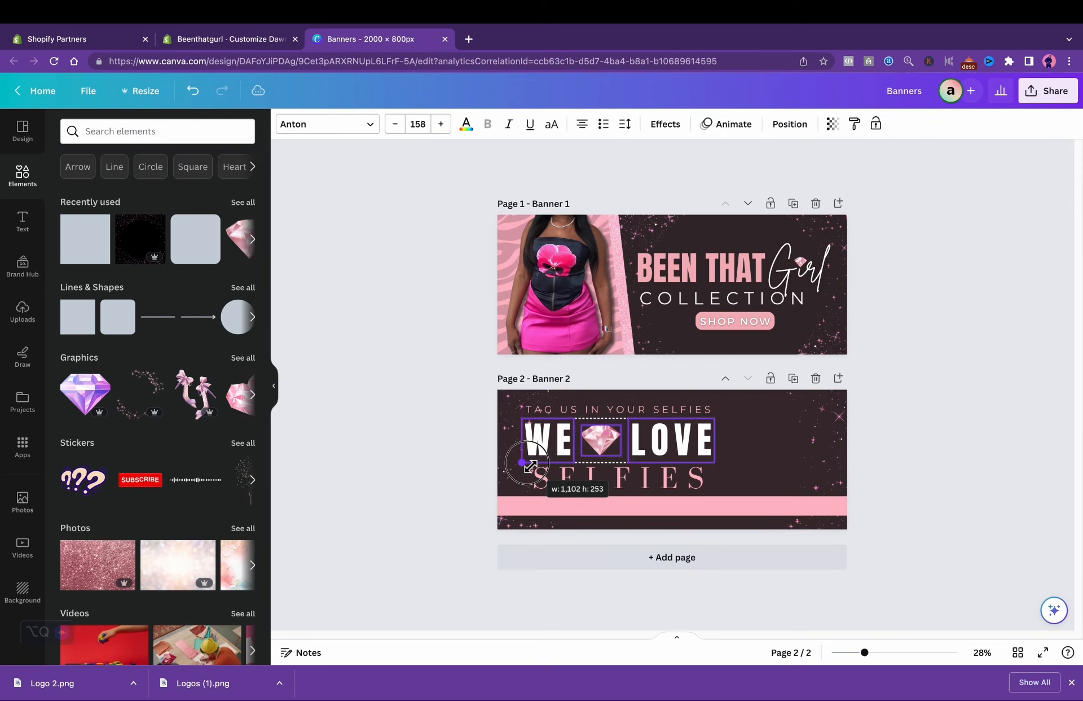
{"action": "left_click", "coordinate": [962, 435]}
Step: Enlarge the SELFIES text to size 143 and line it up beneath the WE diamond LOVE line
{"action": "left_click", "coordinate": [729, 489]}
{"action": "left_click", "coordinate": [577, 478]}
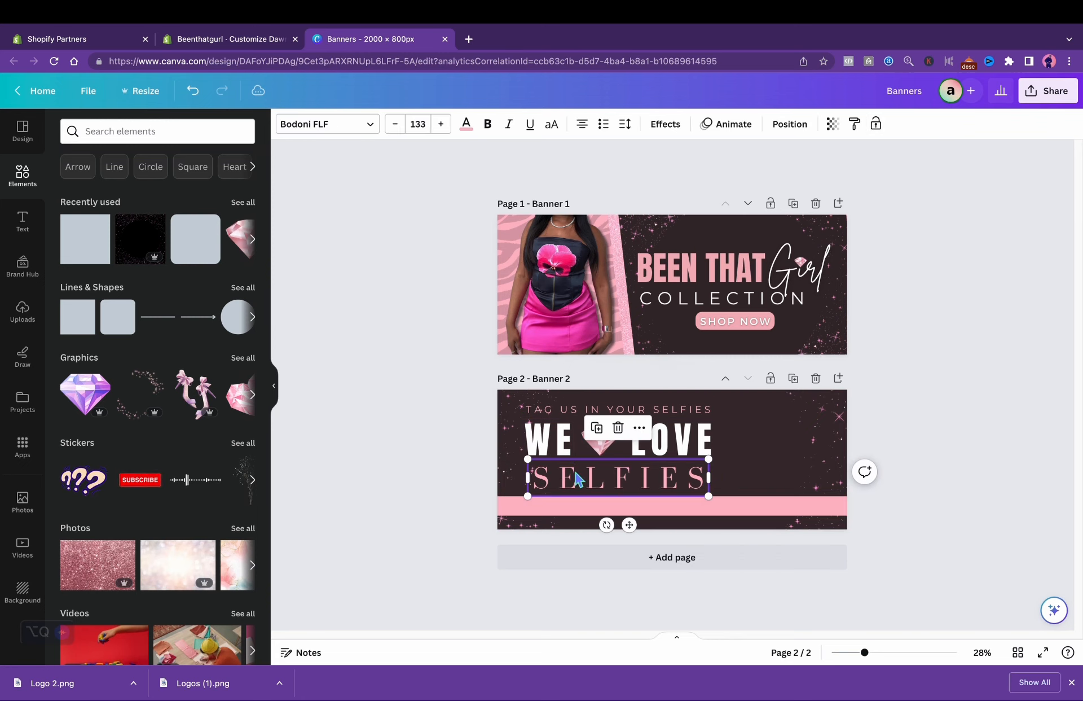
{"action": "left_click_drag", "start_coordinate": [712, 500], "coordinate": [723, 498]}
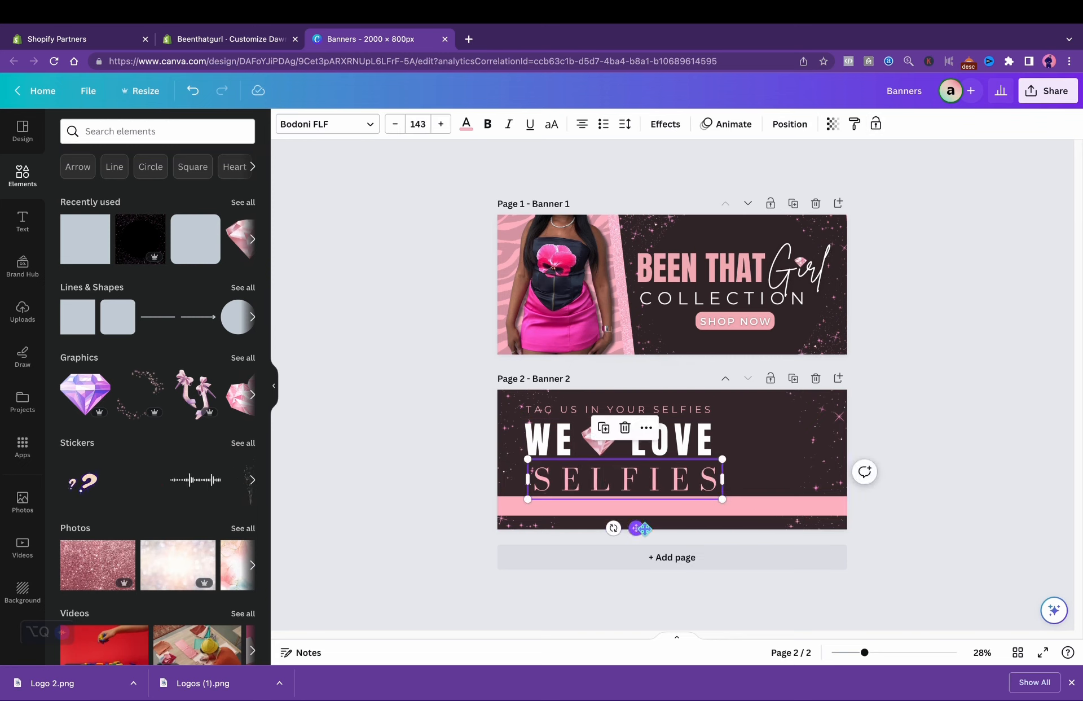
{"action": "left_click_drag", "start_coordinate": [639, 529], "coordinate": [636, 526]}
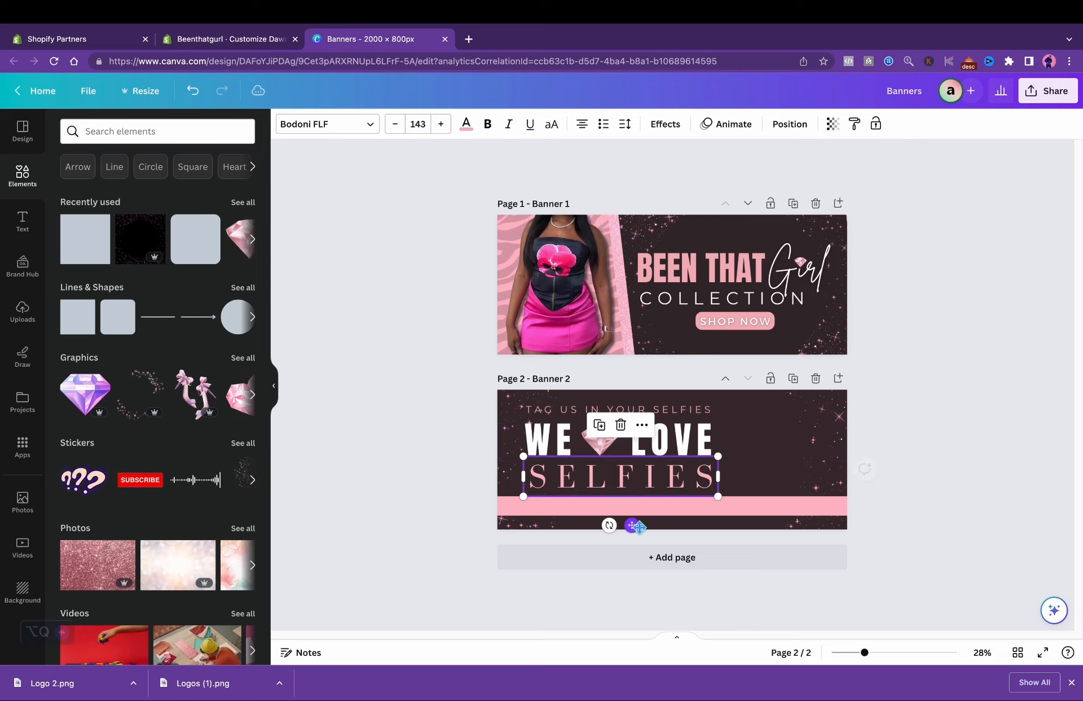
{"action": "left_click", "coordinate": [933, 471]}
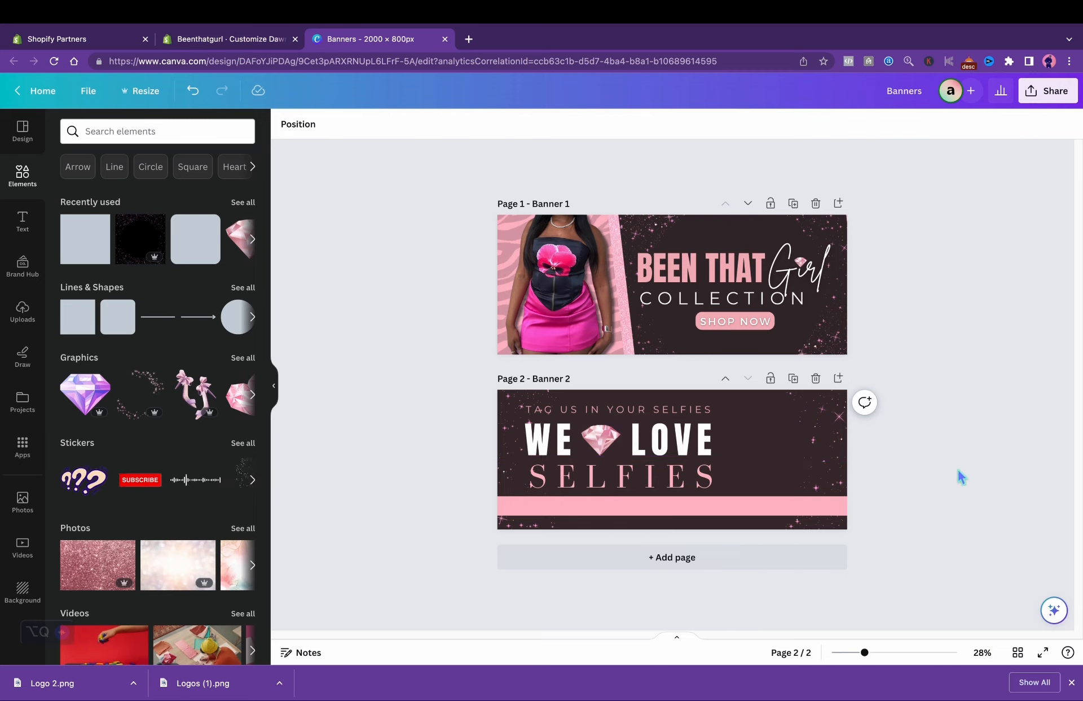
{"action": "left_click", "coordinate": [703, 484]}
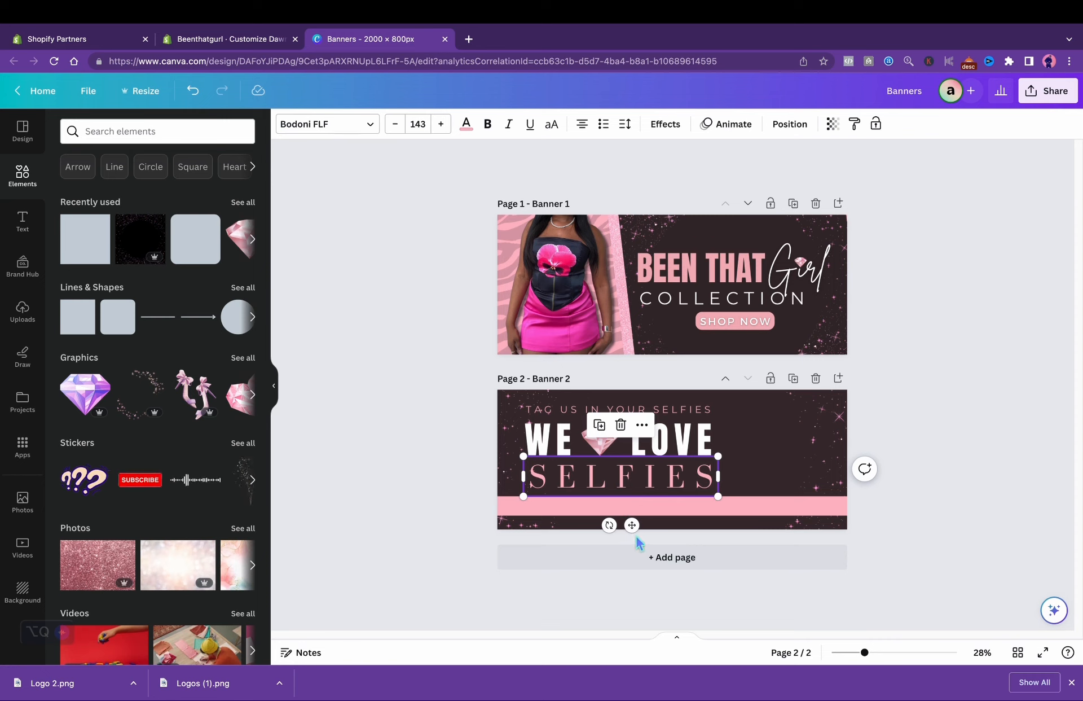
Step: Nudge the SELFIES text so its left edge lines up with the words above it
{"action": "left_click_drag", "start_coordinate": [632, 525], "coordinate": [631, 528]}
{"action": "left_click", "coordinate": [953, 470]}
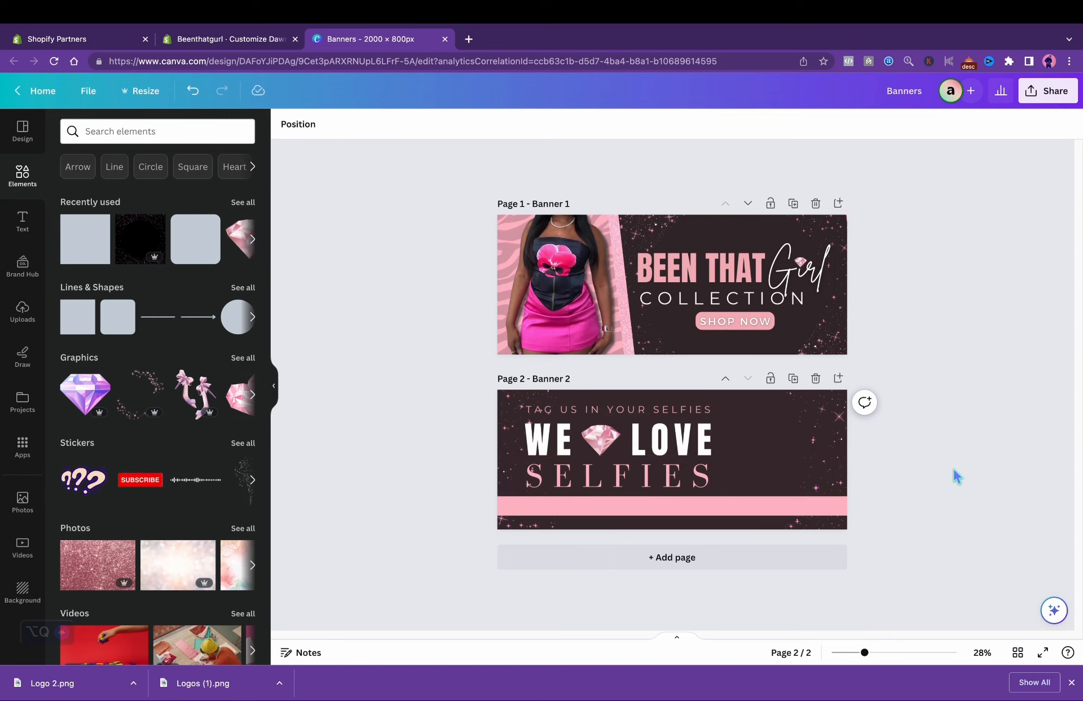
Step: Duplicate the TAG US IN YOUR SELFIES line, move the copy down onto the pink strip and color it white
{"action": "left_click", "coordinate": [671, 417]}
{"action": "left_click", "coordinate": [597, 372]}
{"action": "left_click_drag", "start_coordinate": [632, 448], "coordinate": [642, 534]}
{"action": "left_click", "coordinate": [466, 123]}
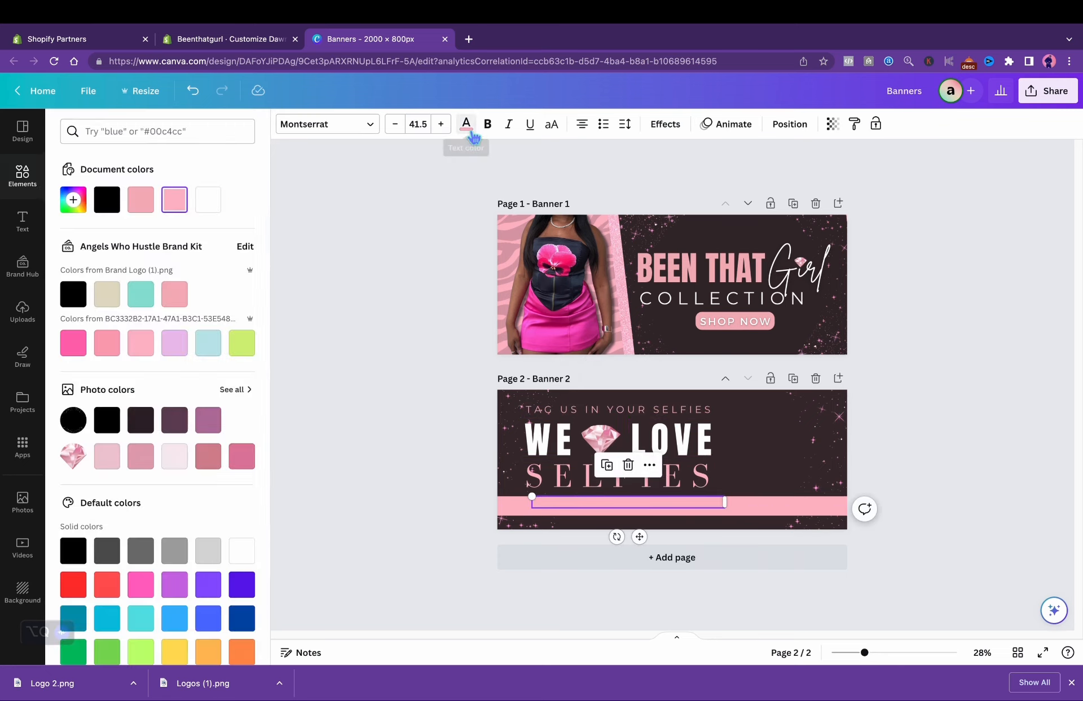
{"action": "left_click", "coordinate": [208, 199]}
{"action": "left_click_drag", "start_coordinate": [639, 536], "coordinate": [641, 532]}
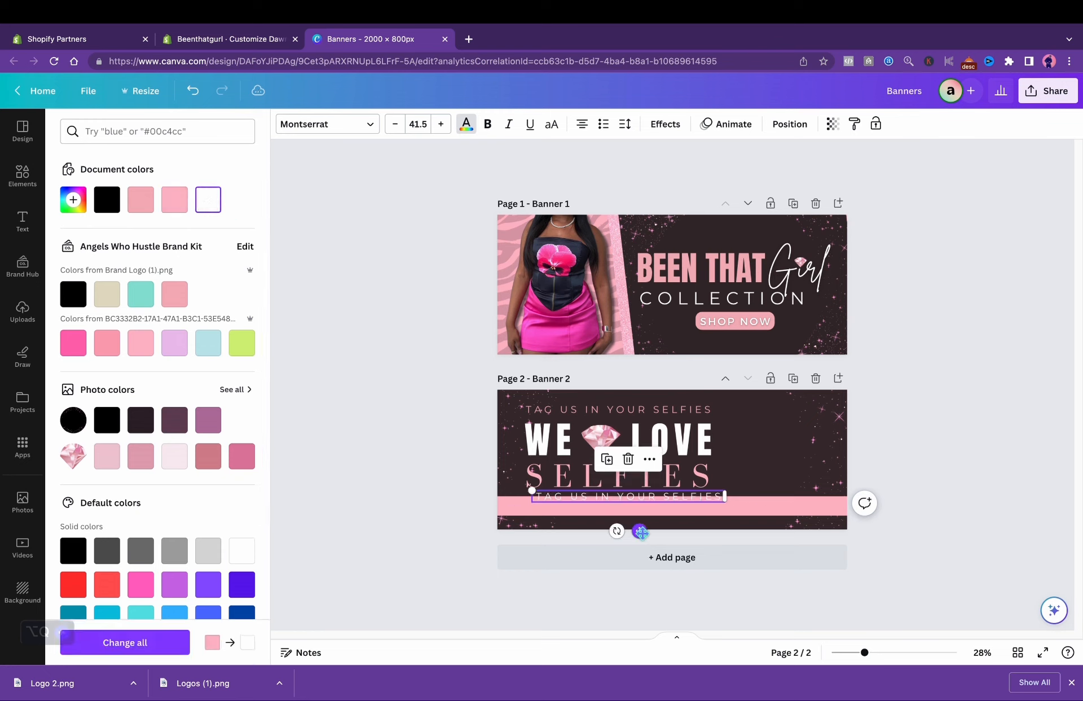
Step: Set the copied line's font to Montserrat Classic and replace its text with #YOURBUSINESSNAME on the pink strip
{"action": "left_click", "coordinate": [369, 124]}
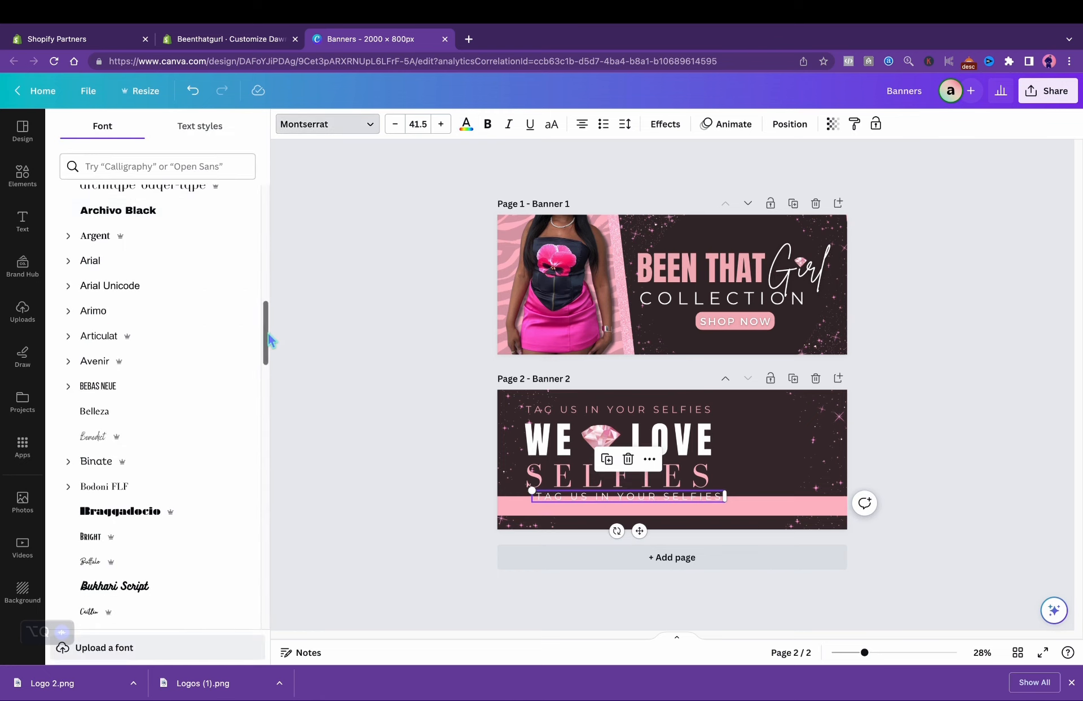
{"action": "left_click_drag", "start_coordinate": [266, 335], "coordinate": [261, 220]}
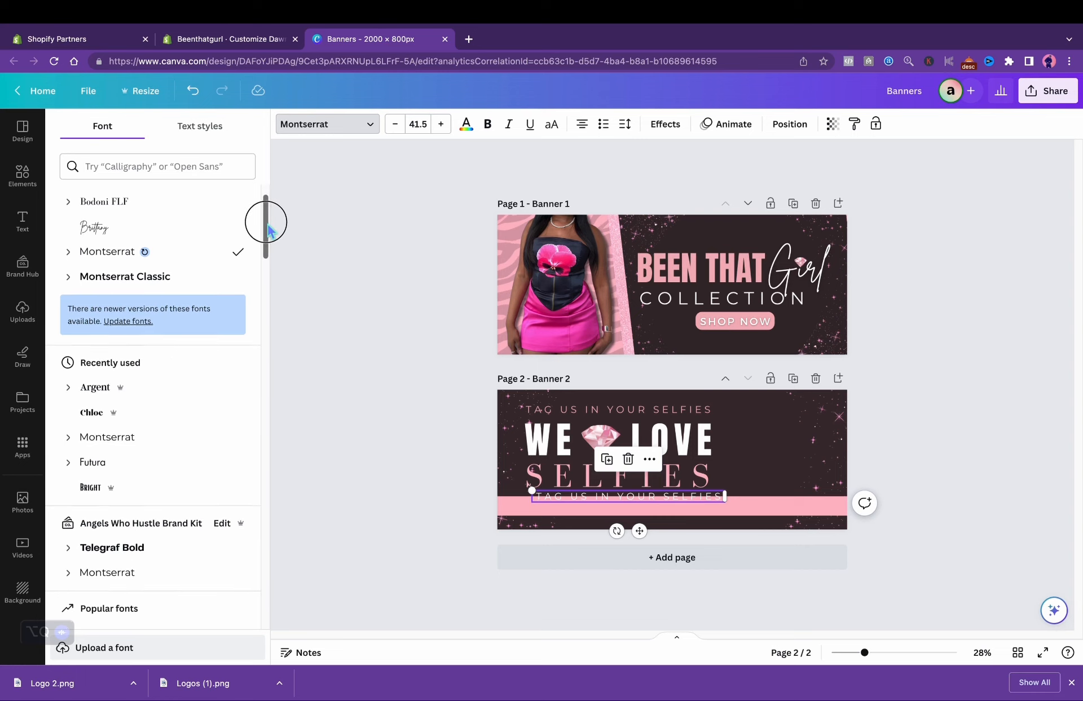
{"action": "left_click", "coordinate": [179, 329]}
{"action": "mouse_move", "coordinate": [642, 537]}
{"action": "left_mouse_down"}
{"action": "mouse_move", "coordinate": [644, 548]}
{"action": "mouse_move", "coordinate": [643, 537]}
{"action": "left_mouse_up"}
{"action": "left_click_drag", "start_coordinate": [642, 532], "coordinate": [644, 538]}
{"action": "double_click", "coordinate": [645, 503]}
{"action": "type", "text": "#"}
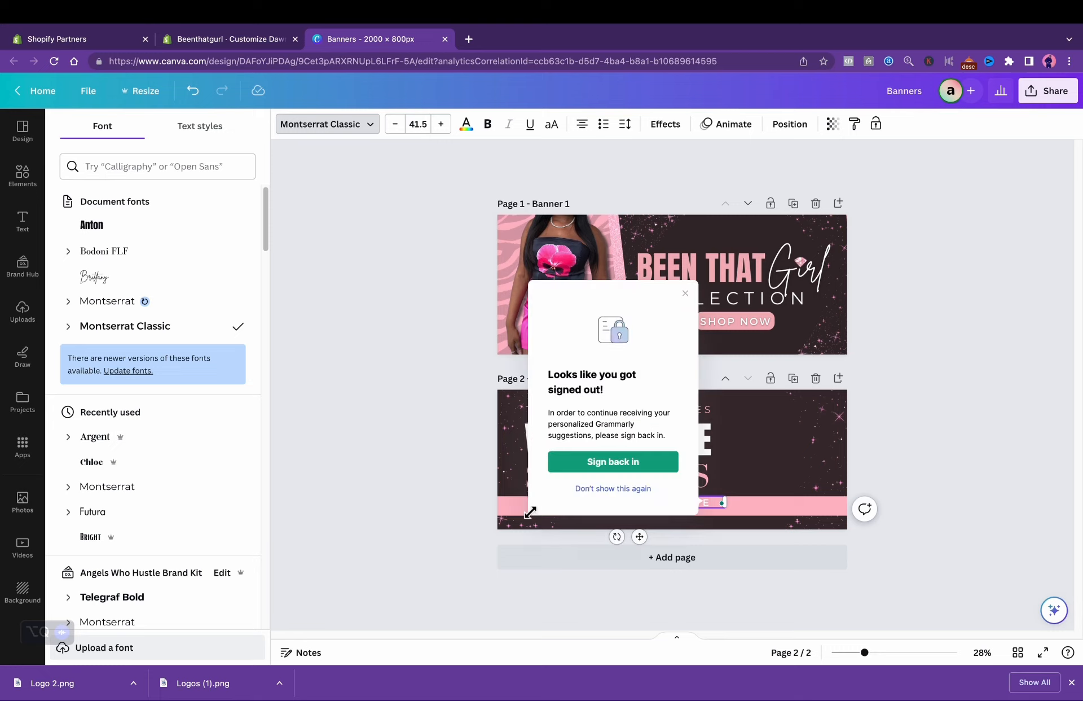
{"action": "left_click", "coordinate": [688, 295]}
Step: Enlarge the hashtag text to size 44.1 and center it vertically on the pink strip
{"action": "left_click_drag", "start_coordinate": [537, 513], "coordinate": [519, 517]}
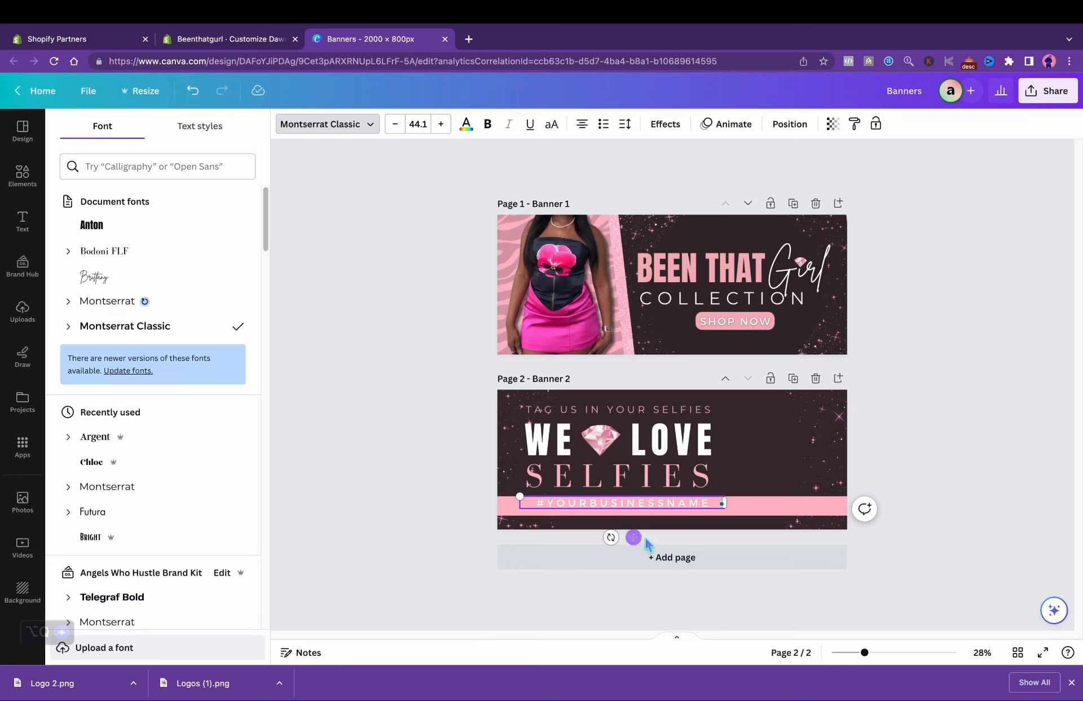
{"action": "left_click_drag", "start_coordinate": [635, 539], "coordinate": [636, 540]}
{"action": "left_click", "coordinate": [971, 463]}
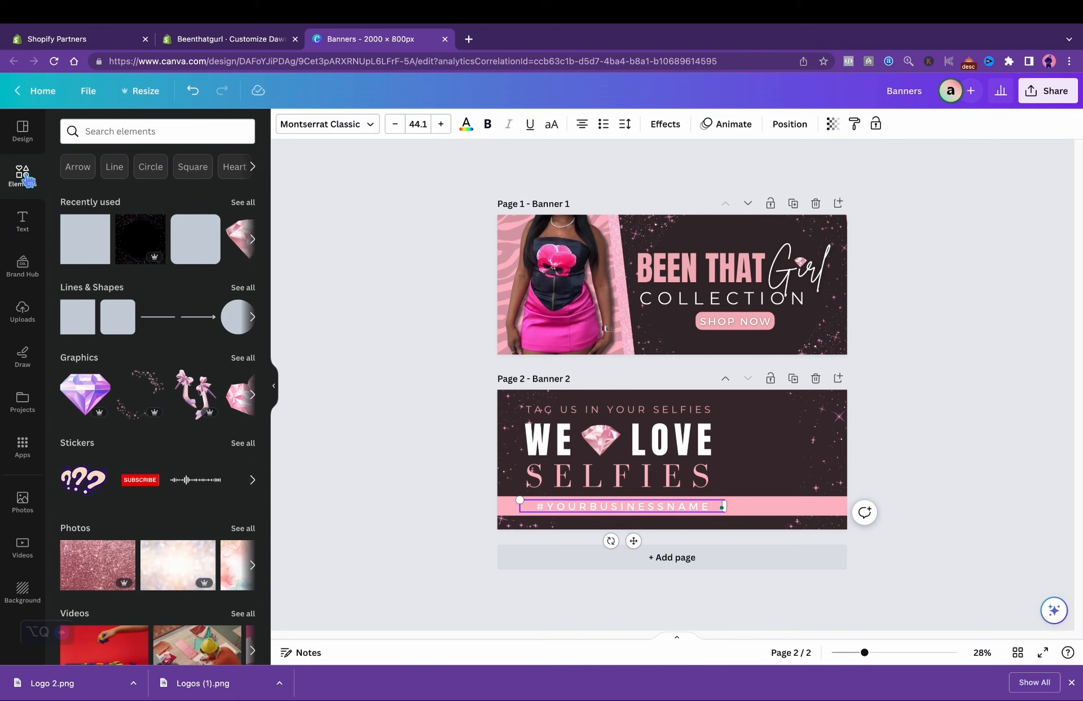
{"action": "left_click", "coordinate": [243, 202]}
{"action": "left_click", "coordinate": [197, 258]}
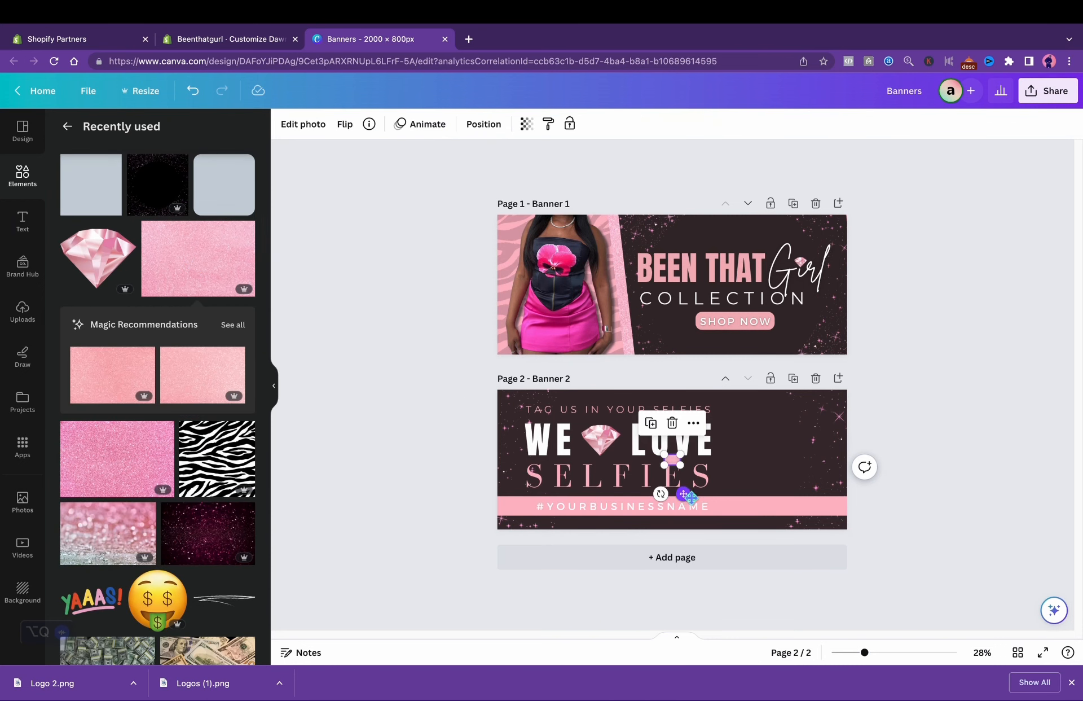
{"action": "left_click_drag", "start_coordinate": [683, 493], "coordinate": [572, 563]}
{"action": "left_click", "coordinate": [553, 489]}
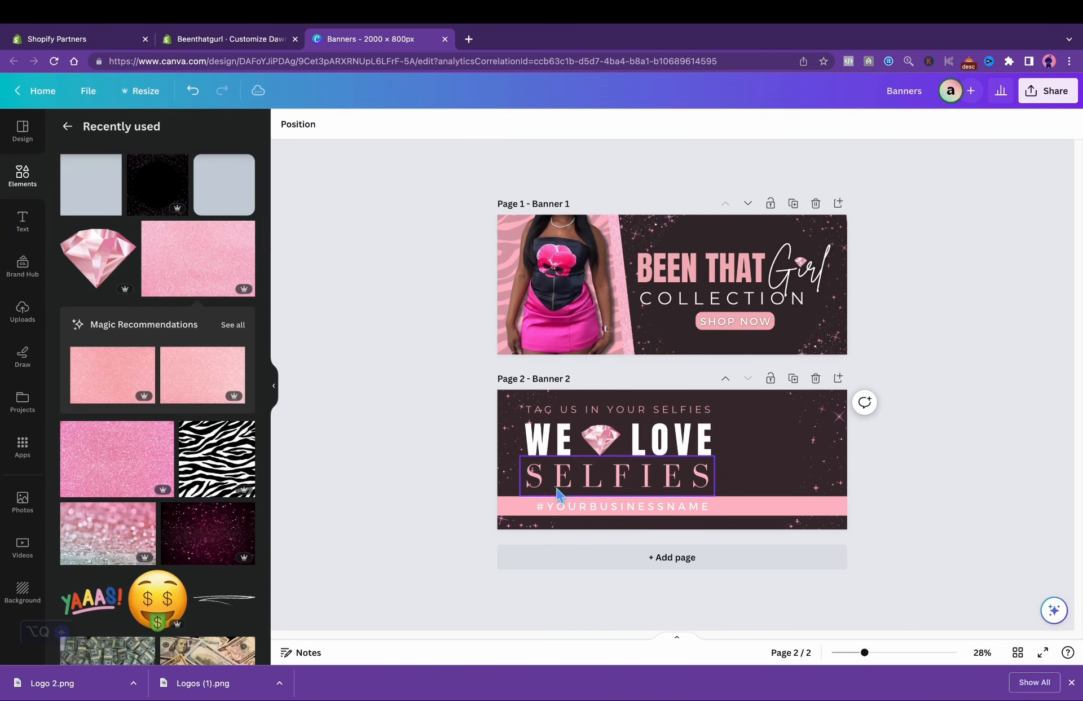
Step: Add the recently used darker pink glitter image as a thin strip across the full banner width, along the pink strip's lower edge
{"action": "left_click", "coordinate": [115, 474]}
{"action": "left_click_drag", "start_coordinate": [685, 415], "coordinate": [587, 511]}
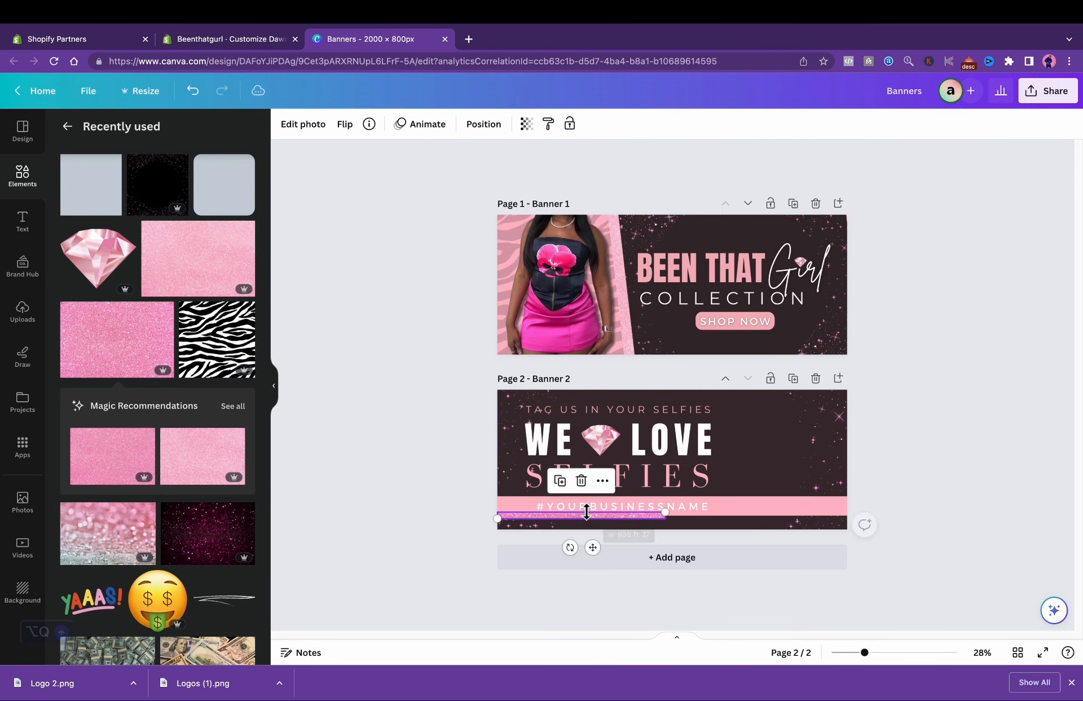
{"action": "left_click_drag", "start_coordinate": [666, 519], "coordinate": [847, 525]}
{"action": "left_click_drag", "start_coordinate": [685, 555], "coordinate": [679, 516]}
Step: Bring the #YOURBUSINESSNAME text to the front, above the glitter strip
{"action": "left_click", "coordinate": [484, 124]}
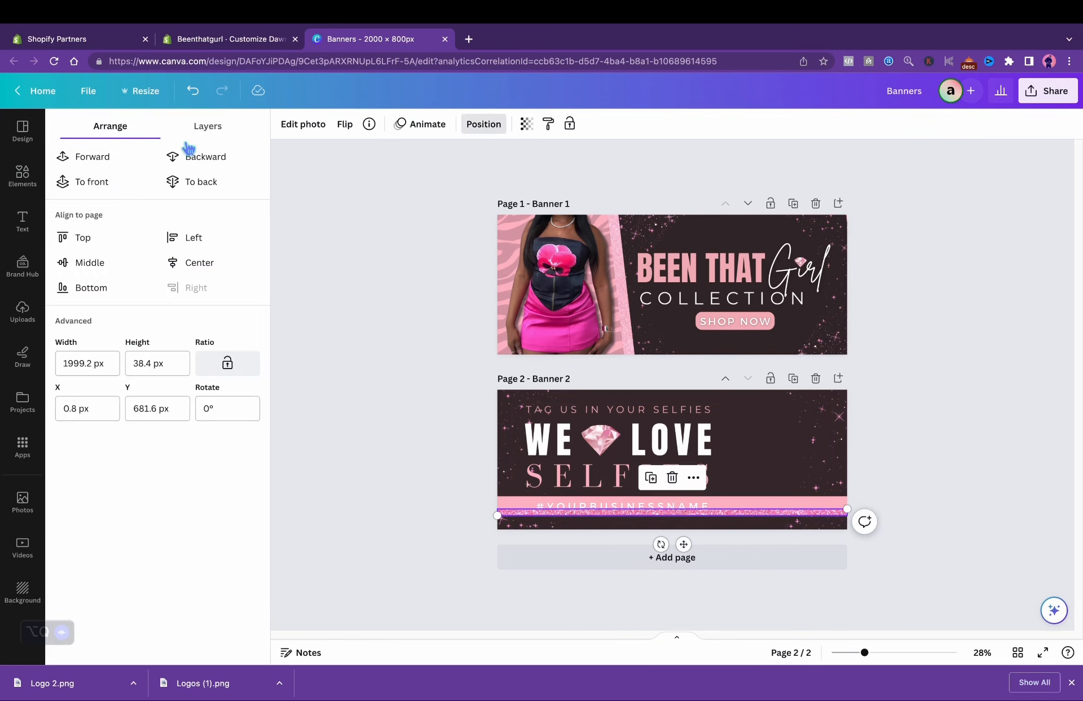
{"action": "left_click", "coordinate": [602, 510]}
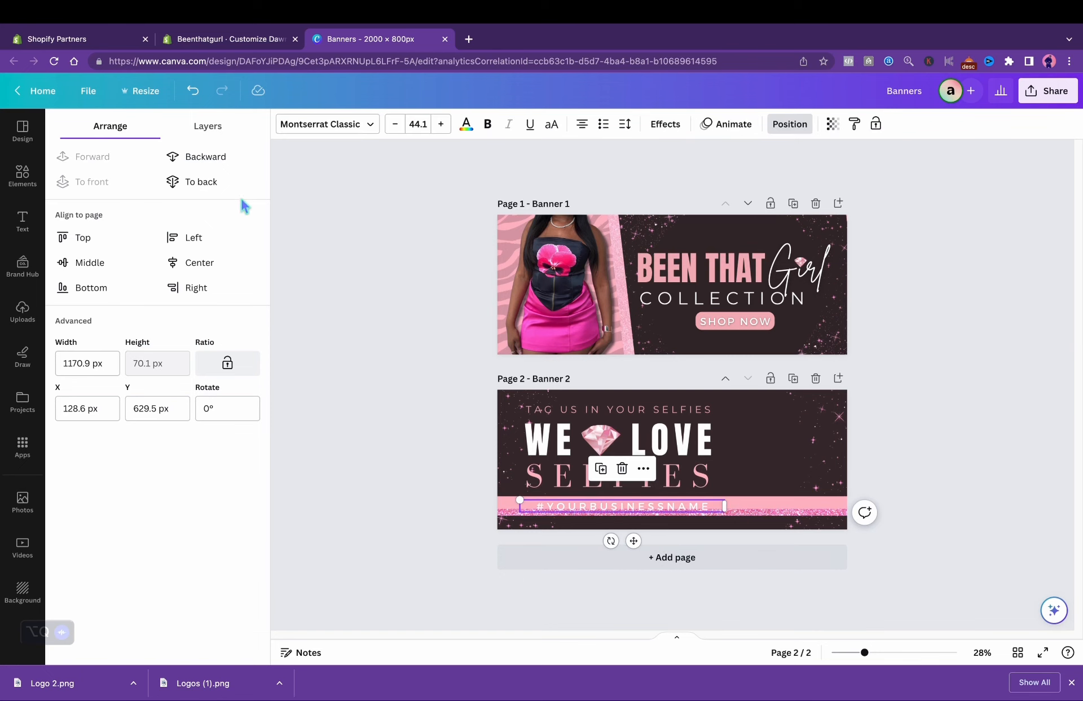
{"action": "left_click", "coordinate": [210, 181]}
{"action": "left_click", "coordinate": [105, 158]}
{"action": "left_click", "coordinate": [84, 183]}
{"action": "left_click", "coordinate": [1013, 459]}
Step: Reduce the hashtag text to size 39.1, narrow its text box and align it with the left edge of SELFIES
{"action": "left_click", "coordinate": [621, 509]}
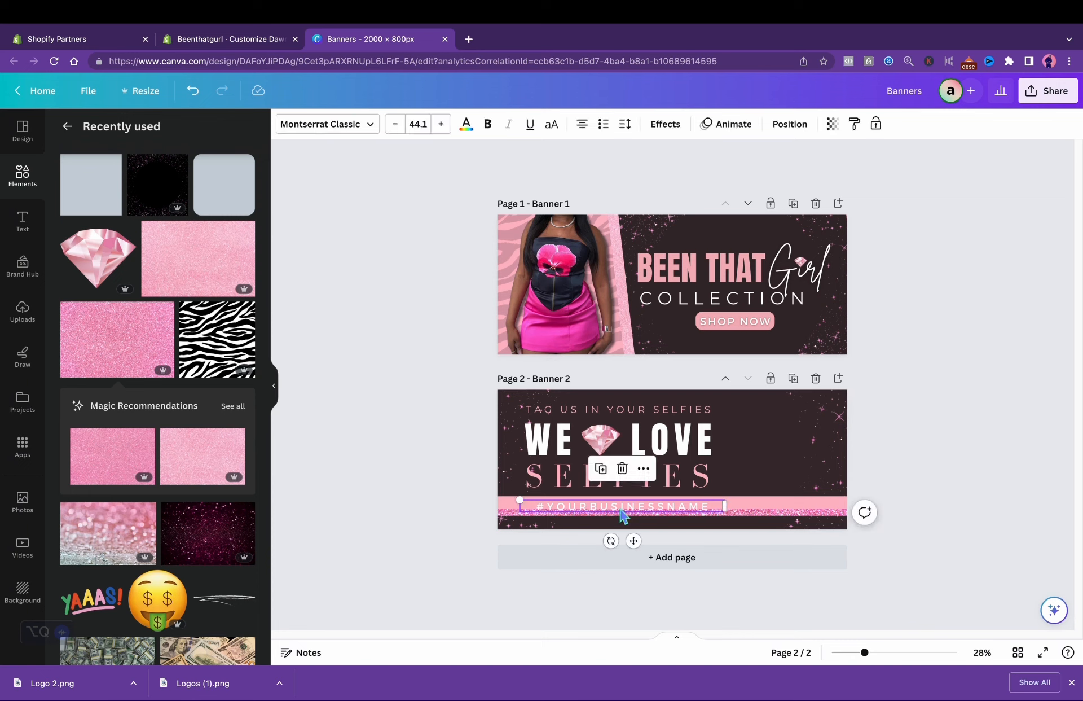
{"action": "left_click", "coordinate": [398, 128]}
{"action": "left_click", "coordinate": [398, 128]}
{"action": "left_click", "coordinate": [399, 128]}
{"action": "left_click", "coordinate": [398, 128]}
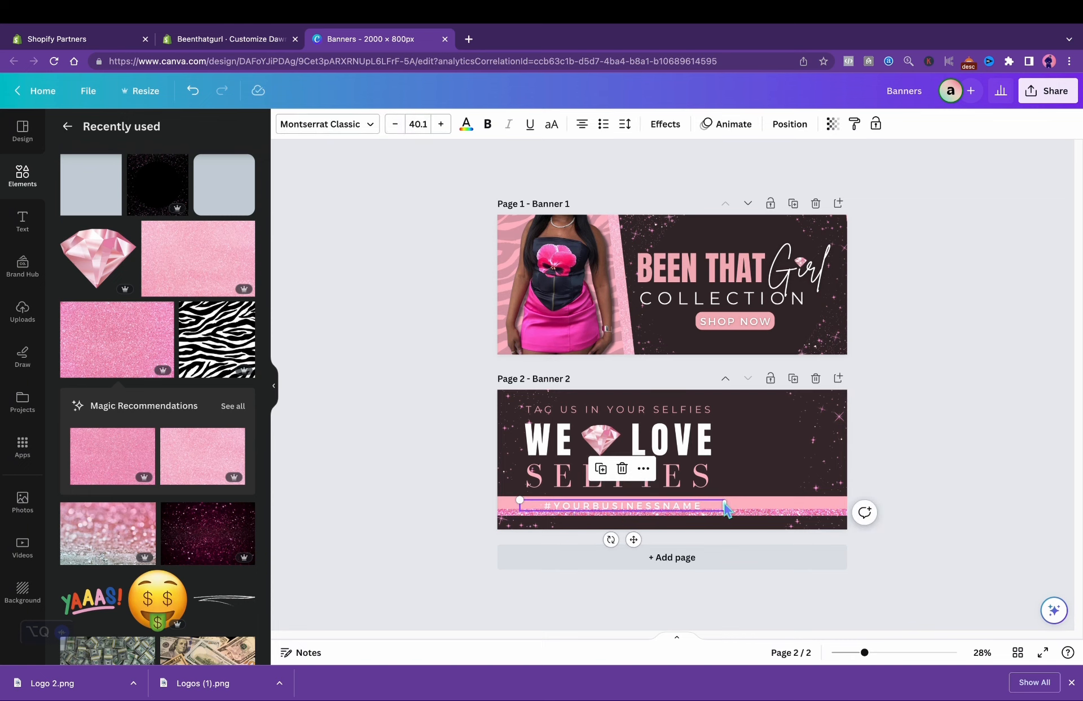
{"action": "left_click_drag", "start_coordinate": [731, 505], "coordinate": [684, 506]}
{"action": "mouse_move", "coordinate": [614, 539]}
{"action": "left_mouse_down"}
{"action": "mouse_move", "coordinate": [694, 537]}
{"action": "mouse_move", "coordinate": [620, 540]}
{"action": "left_mouse_up"}
{"action": "left_click", "coordinate": [1006, 383]}
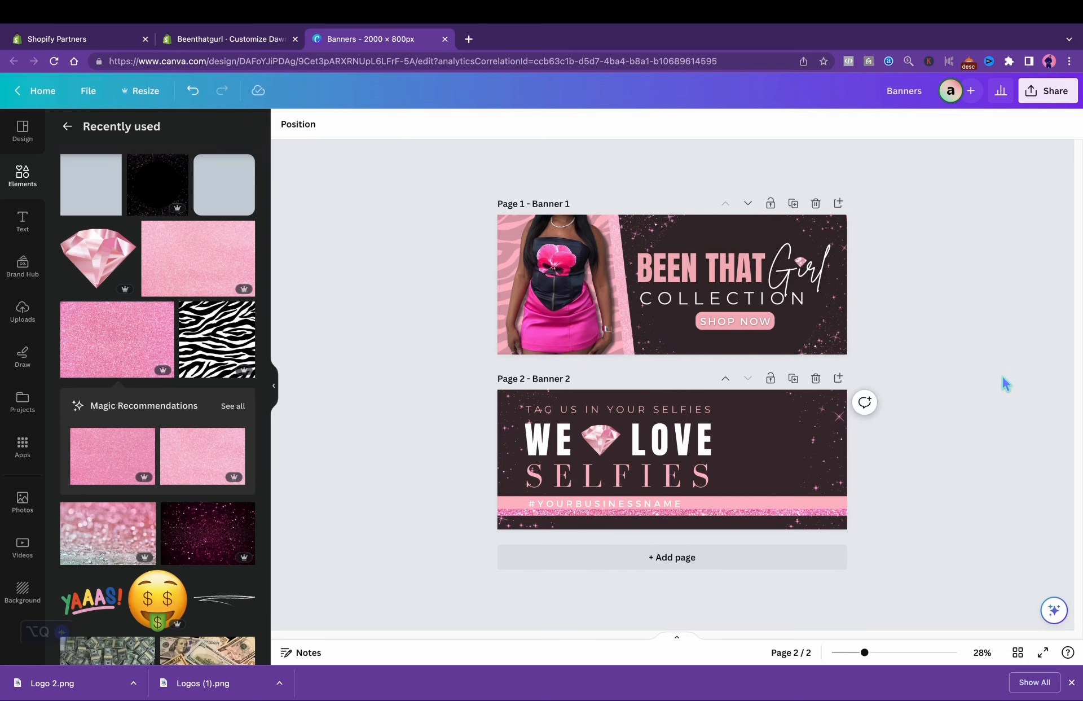
Step: Nudge the hashtag text up above the glitter and recolor it with the dark purple photo color
{"action": "left_click", "coordinate": [663, 509]}
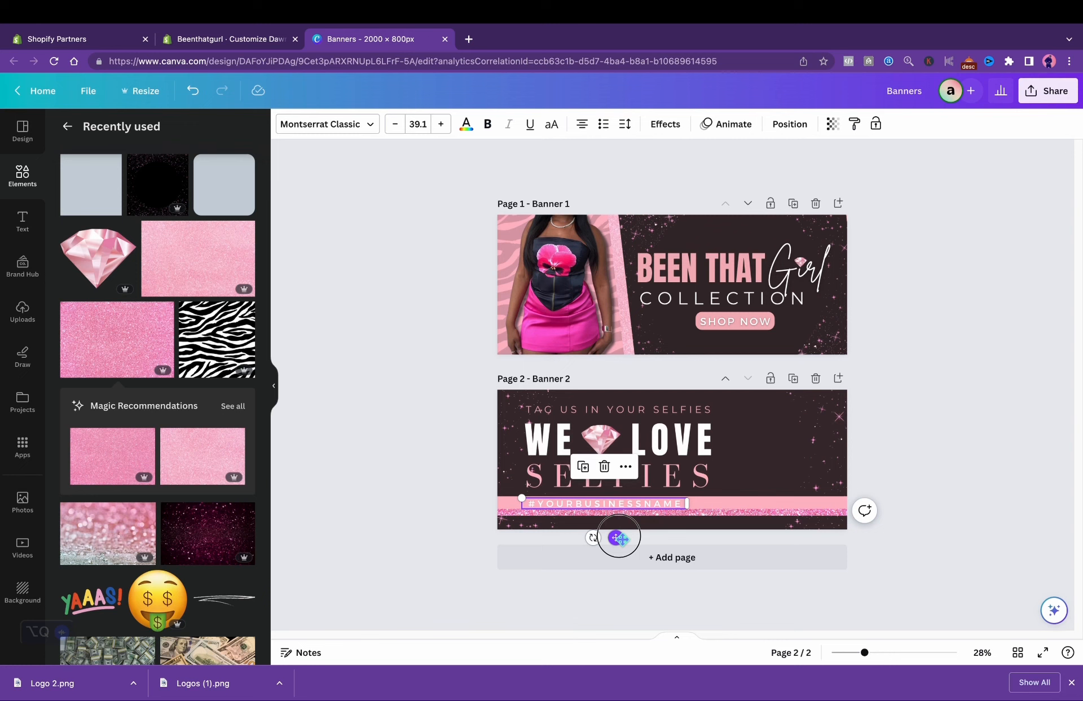
{"action": "left_click", "coordinate": [466, 123]}
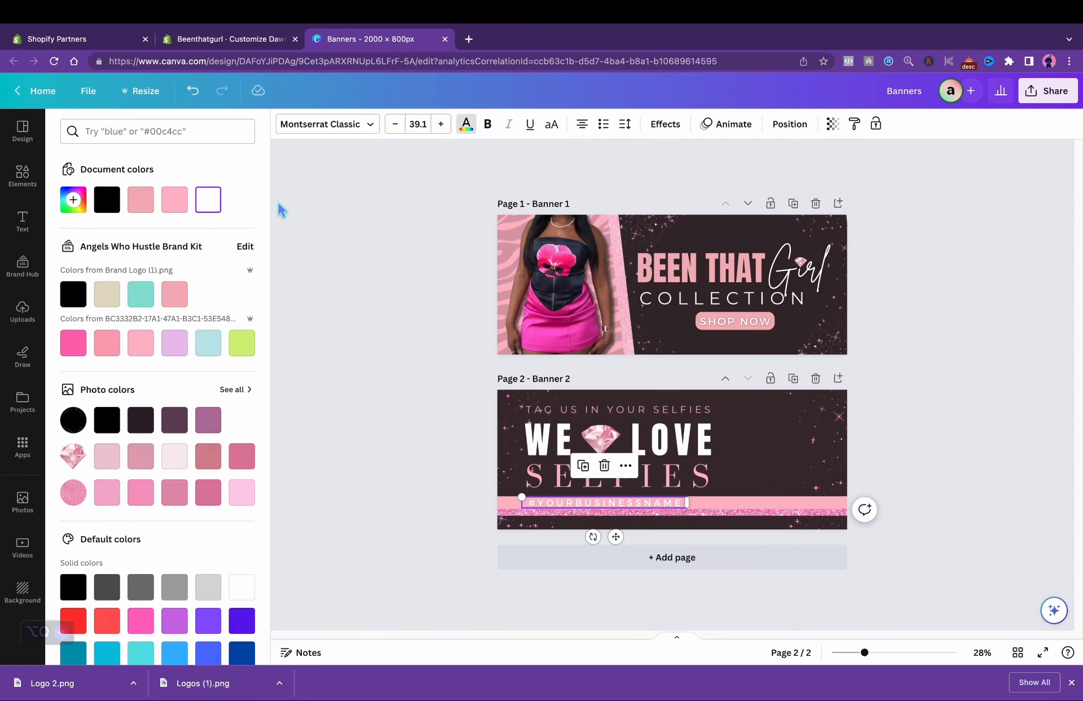
{"action": "left_click", "coordinate": [175, 420]}
{"action": "left_click", "coordinate": [1019, 400]}
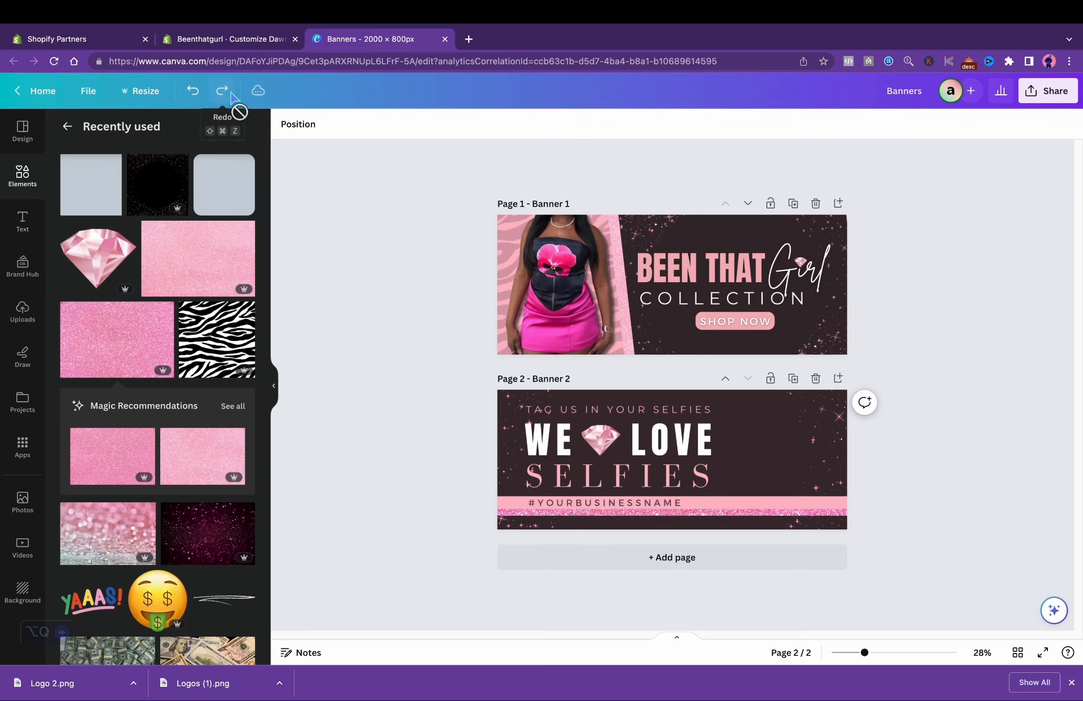
Step: Search the elements for "phone frame" and add the second phone frame to Banner 2
{"action": "left_click", "coordinate": [22, 175]}
{"action": "left_click", "coordinate": [145, 133]}
{"action": "type", "text": "PHONE"}
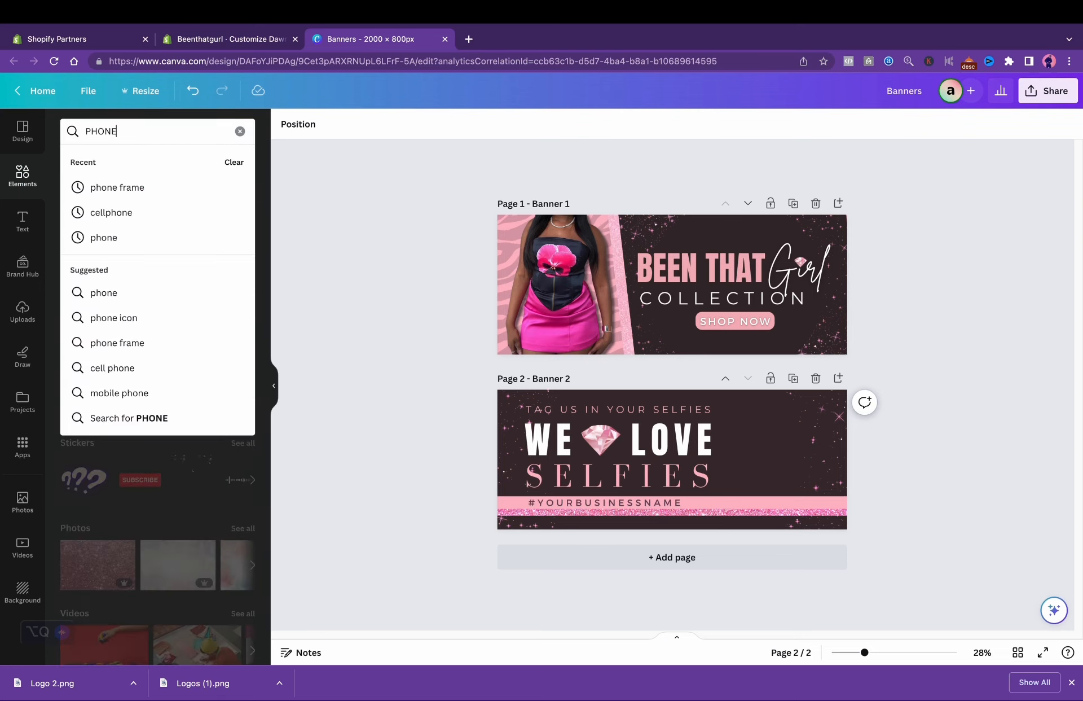
{"action": "left_click", "coordinate": [162, 194]}
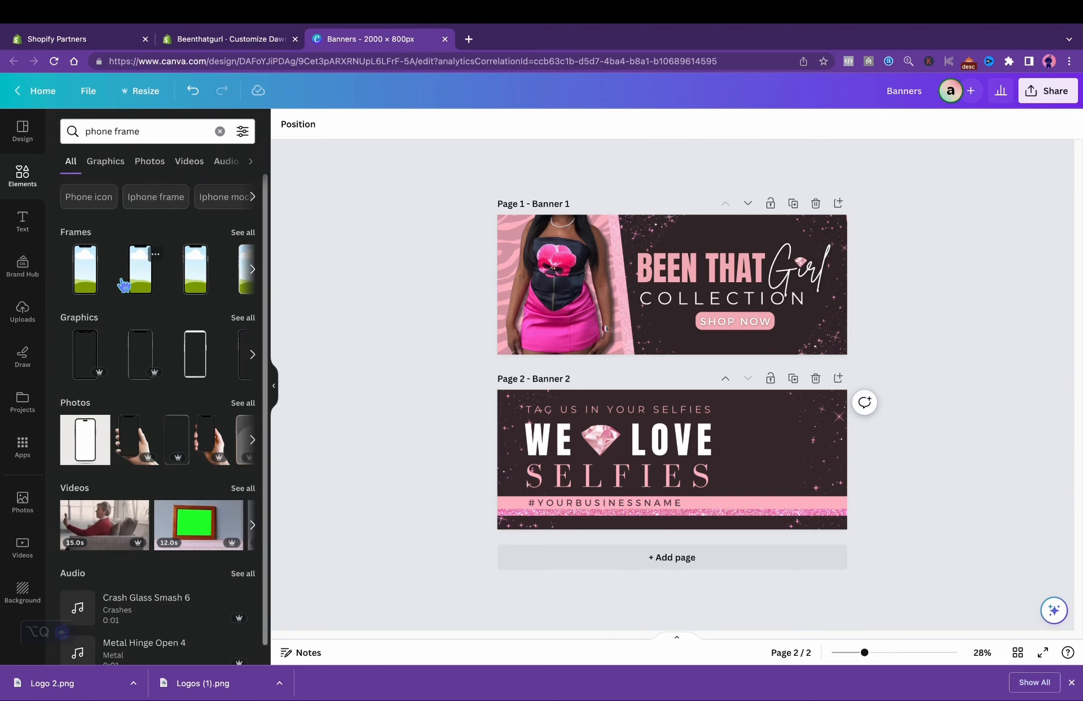
{"action": "left_click", "coordinate": [123, 276]}
Step: Enlarge the phone frame, tilt it slightly counterclockwise and place it beside the text, running off the banner's lower edge
{"action": "left_click_drag", "start_coordinate": [686, 526], "coordinate": [834, 551]}
{"action": "left_click_drag", "start_coordinate": [791, 585], "coordinate": [798, 585]}
{"action": "left_click_drag", "start_coordinate": [790, 472], "coordinate": [777, 468]}
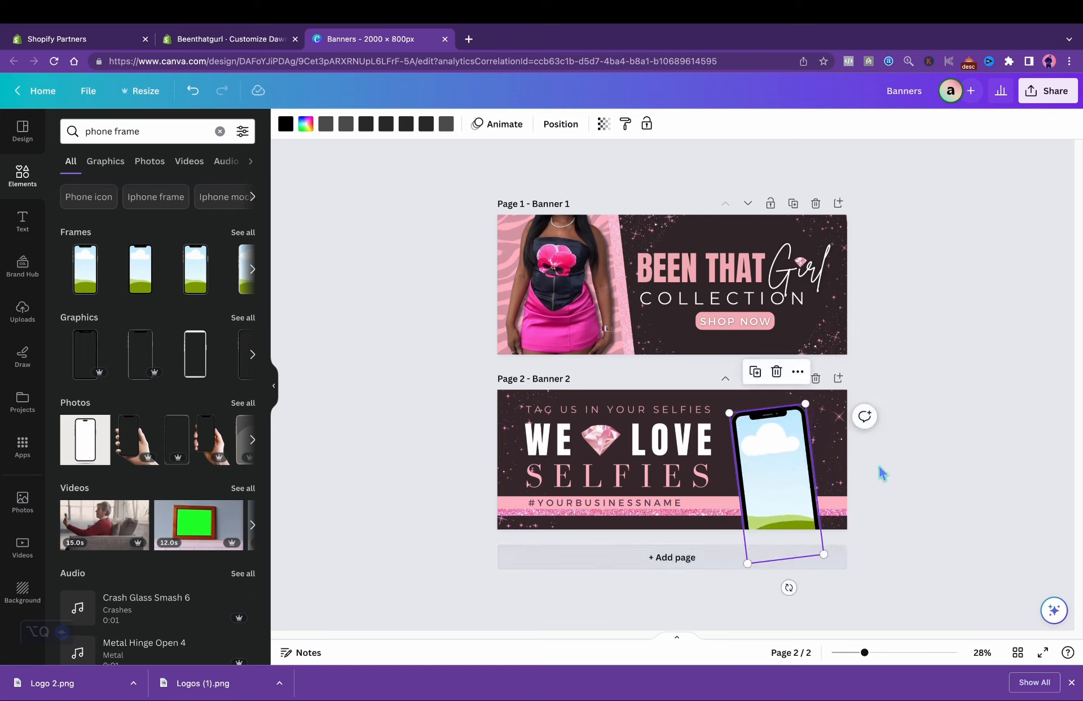
Step: Bring up the uploaded images and enlarge the tilted phone frame slightly from its upper corner
{"action": "left_click", "coordinate": [23, 311]}
{"action": "left_click_drag", "start_coordinate": [806, 404], "coordinate": [811, 403]}
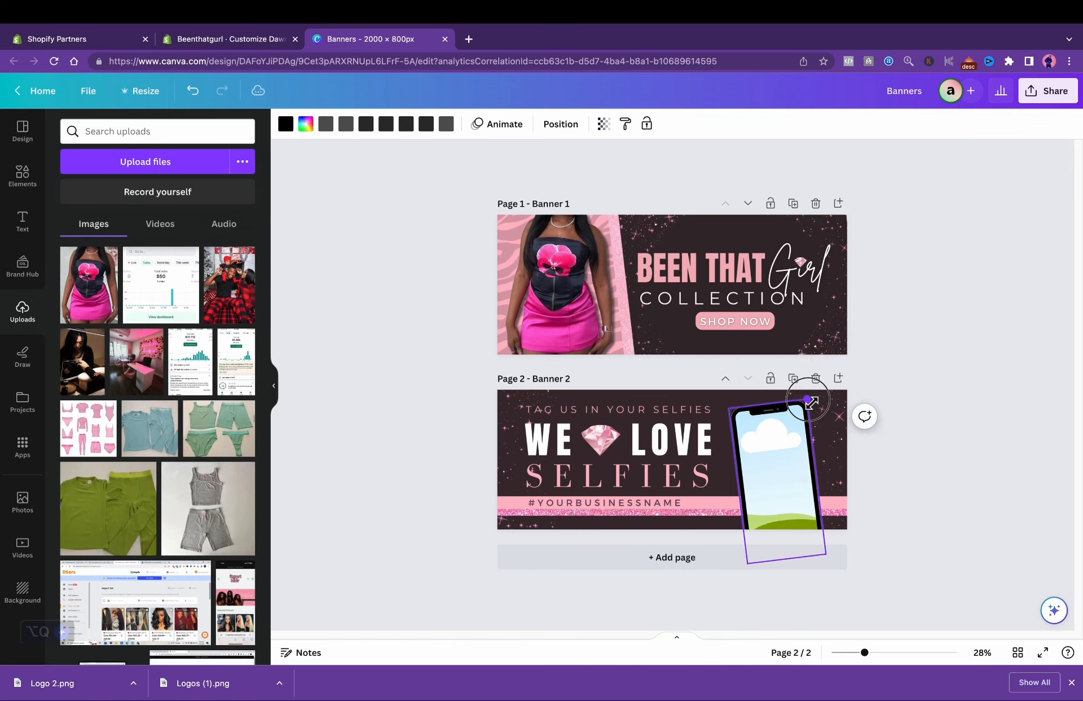
{"action": "left_click_drag", "start_coordinate": [811, 403], "coordinate": [813, 400]}
Step: Paste the photo of the woman in the green outfit, drop it into the phone frame and nudge the phone into place
{"action": "key", "text": "super+v"}
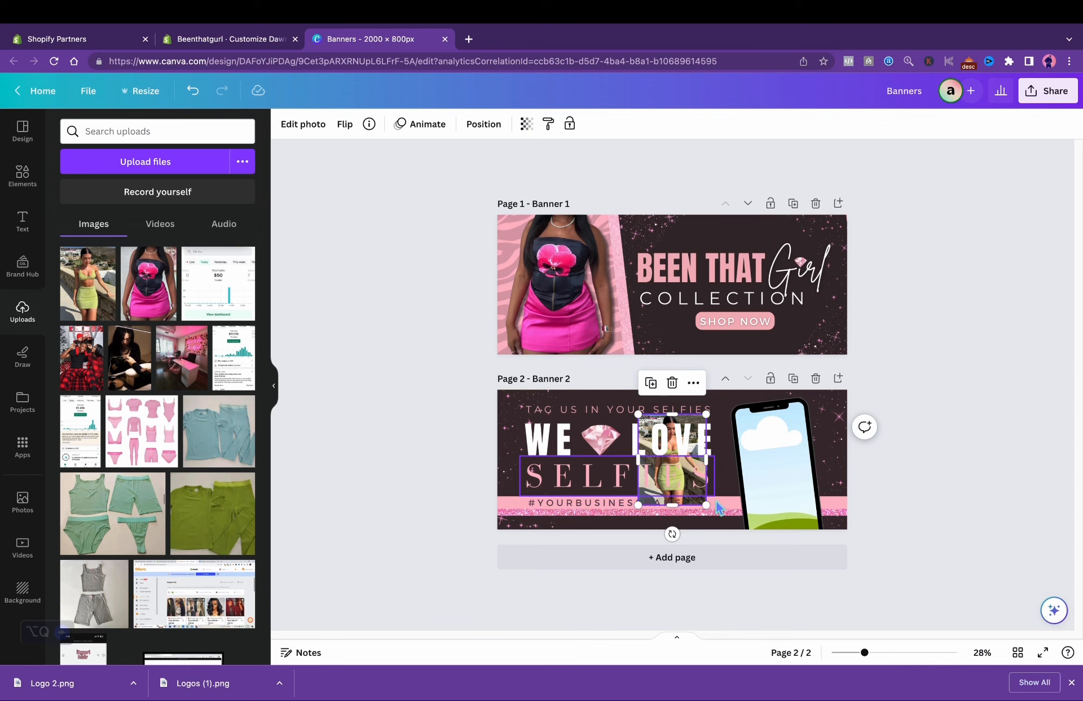
{"action": "left_click_drag", "start_coordinate": [707, 505], "coordinate": [781, 490]}
{"action": "left_click", "coordinate": [907, 500]}
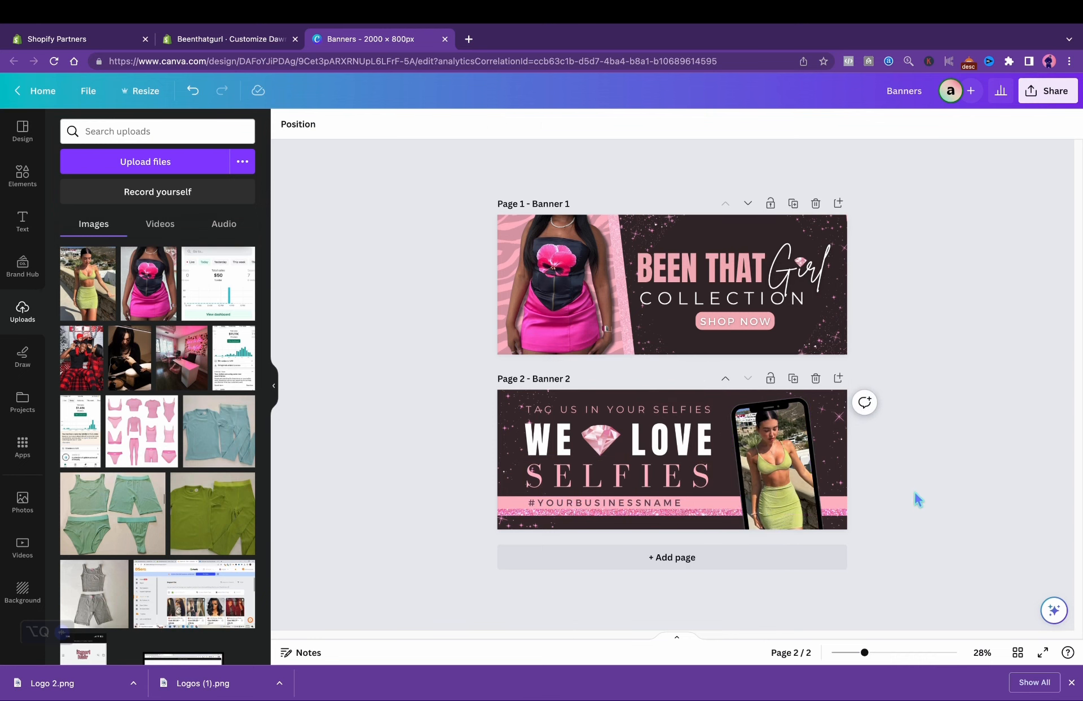
{"action": "left_click", "coordinate": [784, 496]}
{"action": "left_click_drag", "start_coordinate": [791, 584], "coordinate": [790, 589]}
{"action": "left_click", "coordinate": [906, 536]}
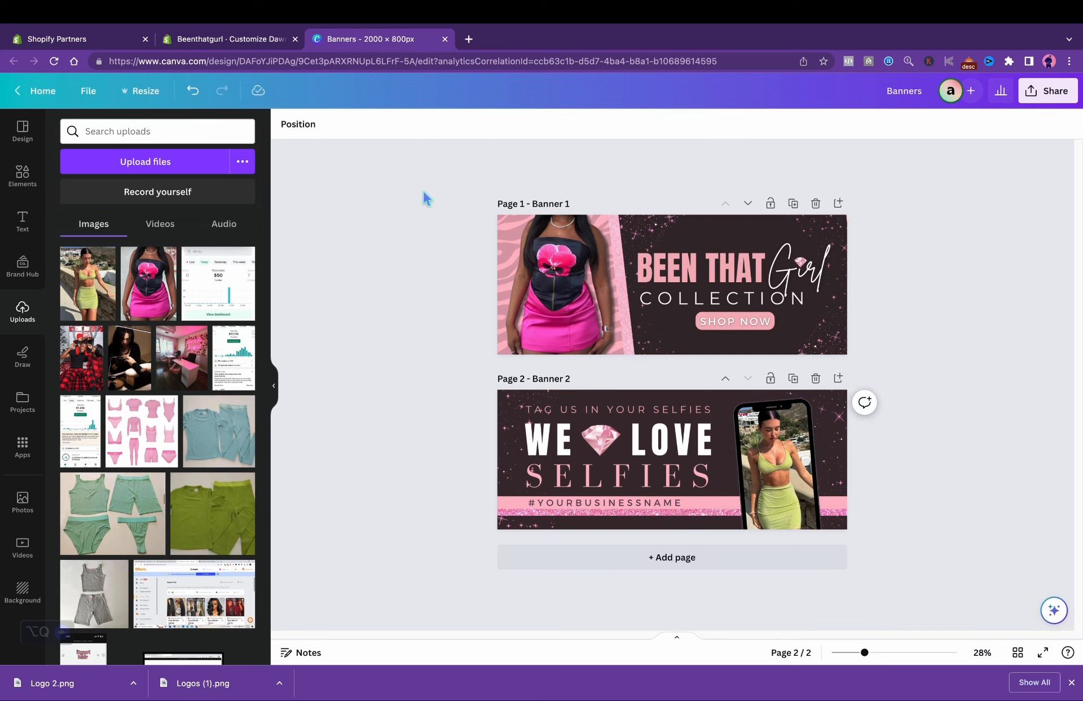
Step: Add the recently used pink diamond to Banner 2 and place it tilted in the upper corner beside the phone
{"action": "left_click", "coordinate": [21, 180]}
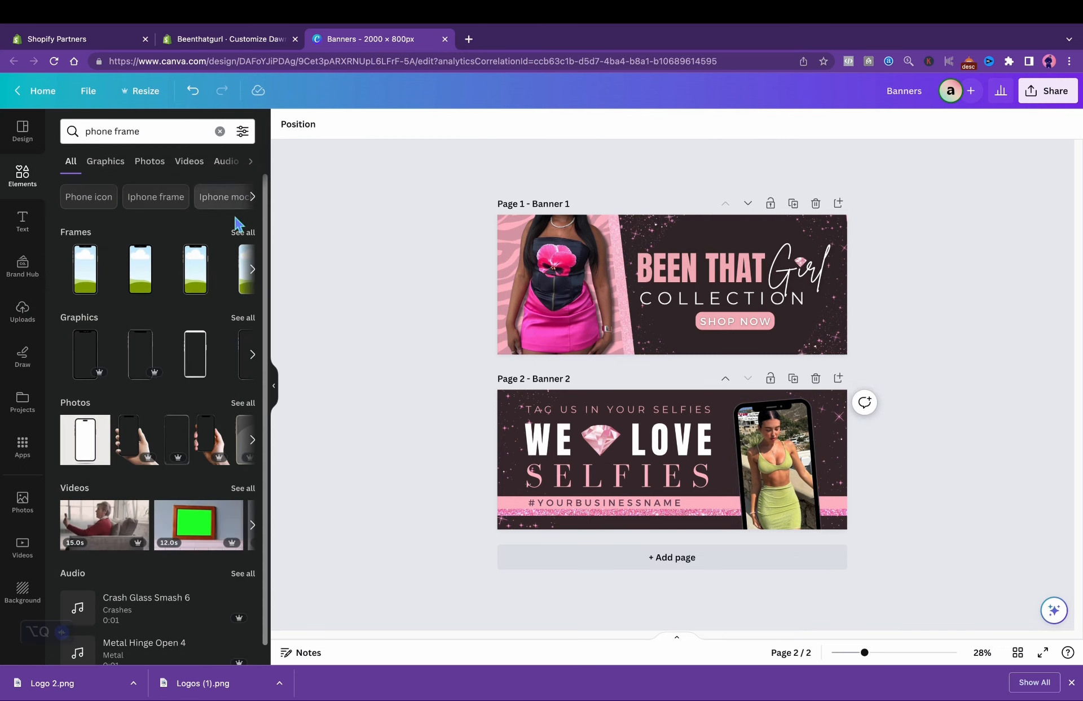
{"action": "left_click", "coordinate": [220, 131]}
{"action": "left_click", "coordinate": [243, 202]}
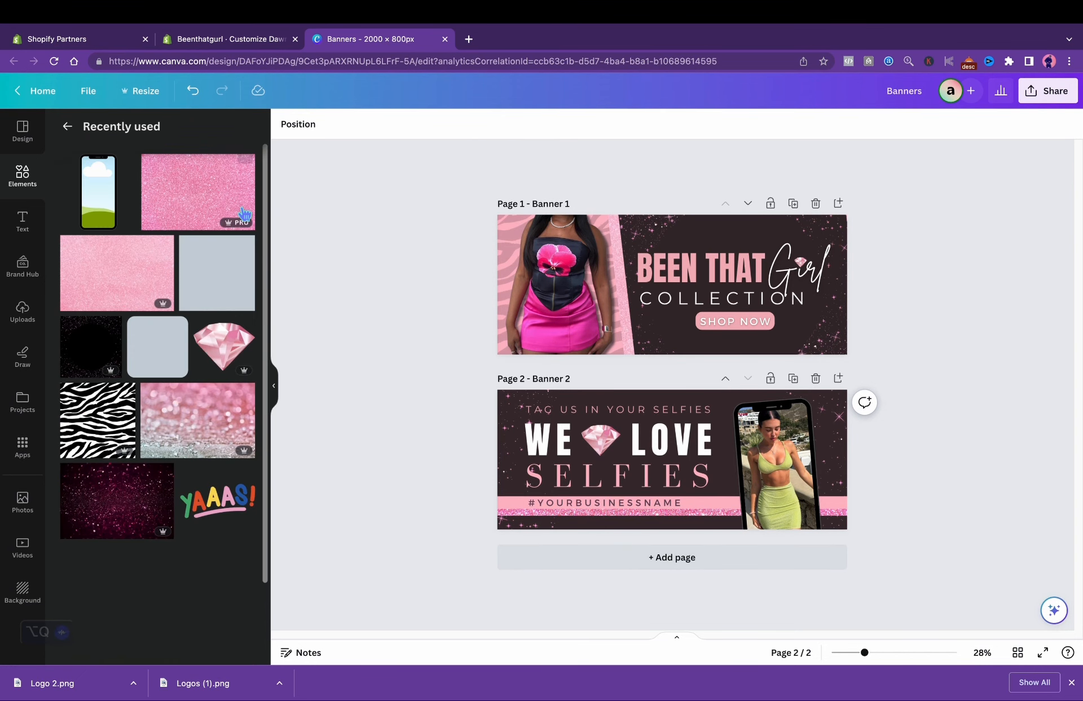
{"action": "left_click", "coordinate": [224, 346]}
{"action": "left_click_drag", "start_coordinate": [684, 494], "coordinate": [831, 460]}
{"action": "left_click", "coordinate": [888, 477]}
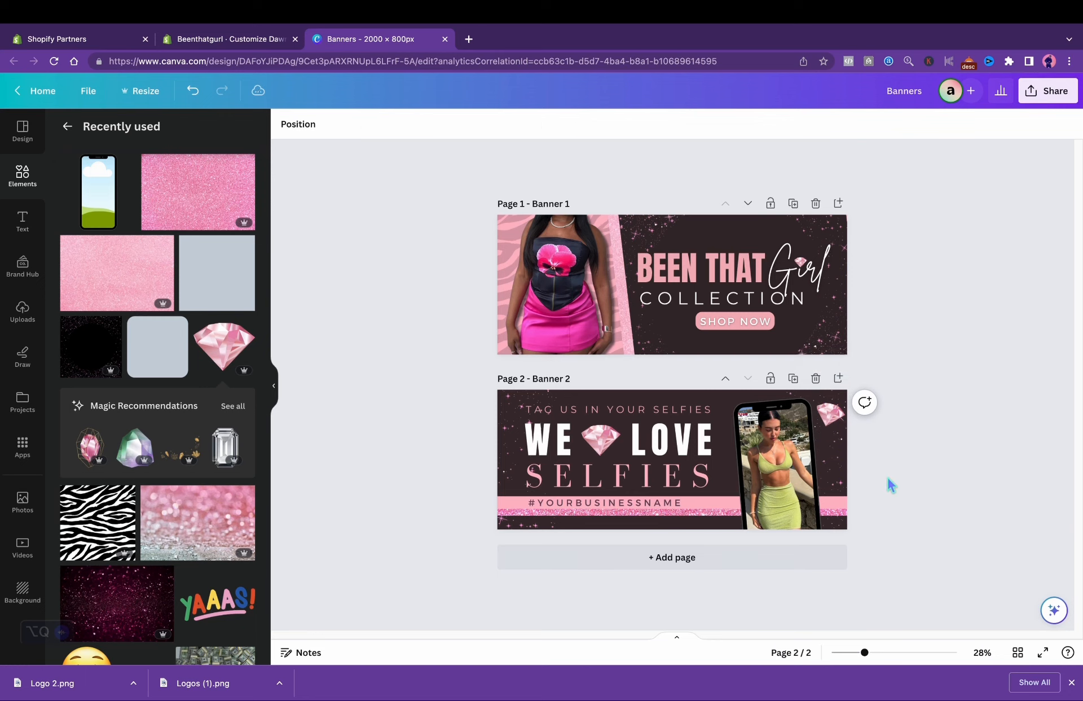
Step: Adjust the corner diamond's position so it runs slightly past the banner's outer edge
{"action": "left_click", "coordinate": [829, 421]}
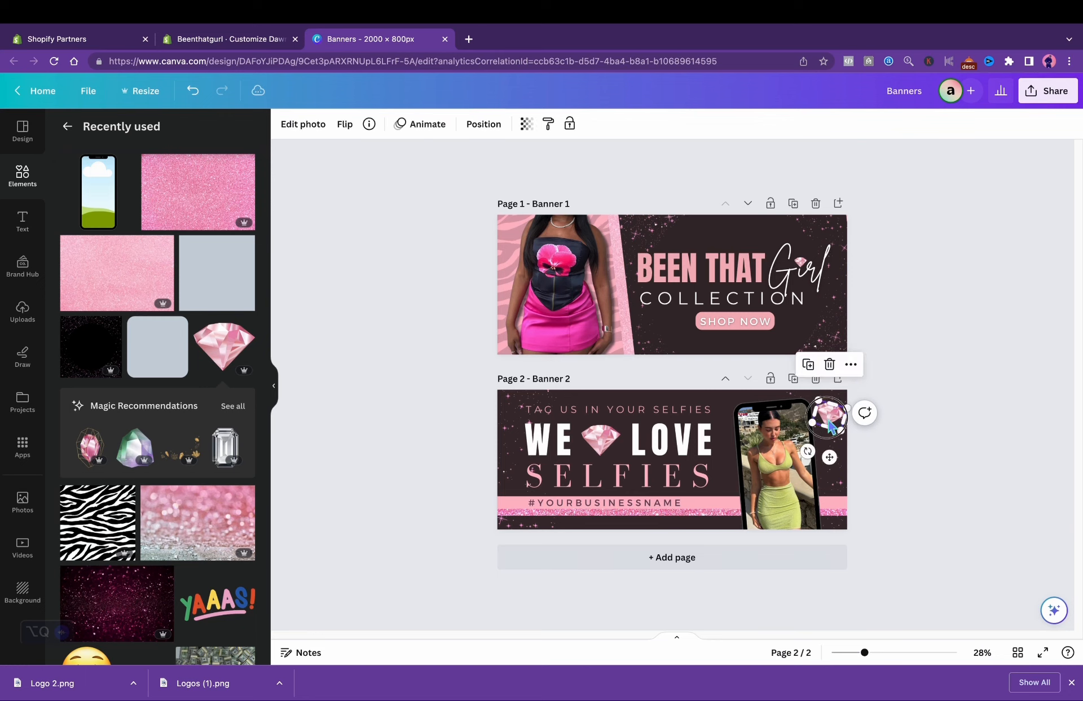
{"action": "mouse_move", "coordinate": [815, 424]}
{"action": "left_mouse_down"}
{"action": "mouse_move", "coordinate": [832, 452]}
{"action": "mouse_move", "coordinate": [837, 411]}
{"action": "mouse_move", "coordinate": [826, 411]}
{"action": "mouse_move", "coordinate": [833, 424]}
{"action": "left_mouse_up"}
{"action": "left_click", "coordinate": [927, 470]}
{"action": "left_click", "coordinate": [205, 92]}
Step: Download only Page 1, the Been That Girl Collection banner, as a PNG
{"action": "left_click", "coordinate": [929, 428]}
{"action": "left_click", "coordinate": [944, 445]}
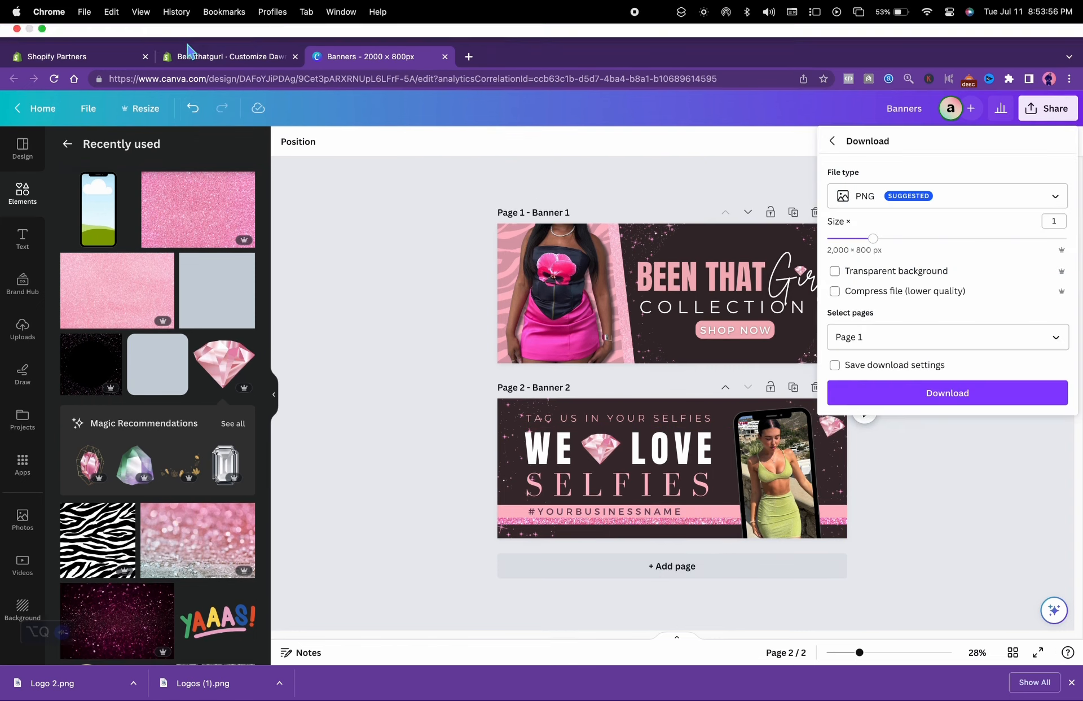
{"action": "left_click", "coordinate": [987, 394]}
Step: Switch to the Shopify theme editor and apply the uploaded Banner_1 as the Image banner's first image
{"action": "left_click", "coordinate": [226, 57]}
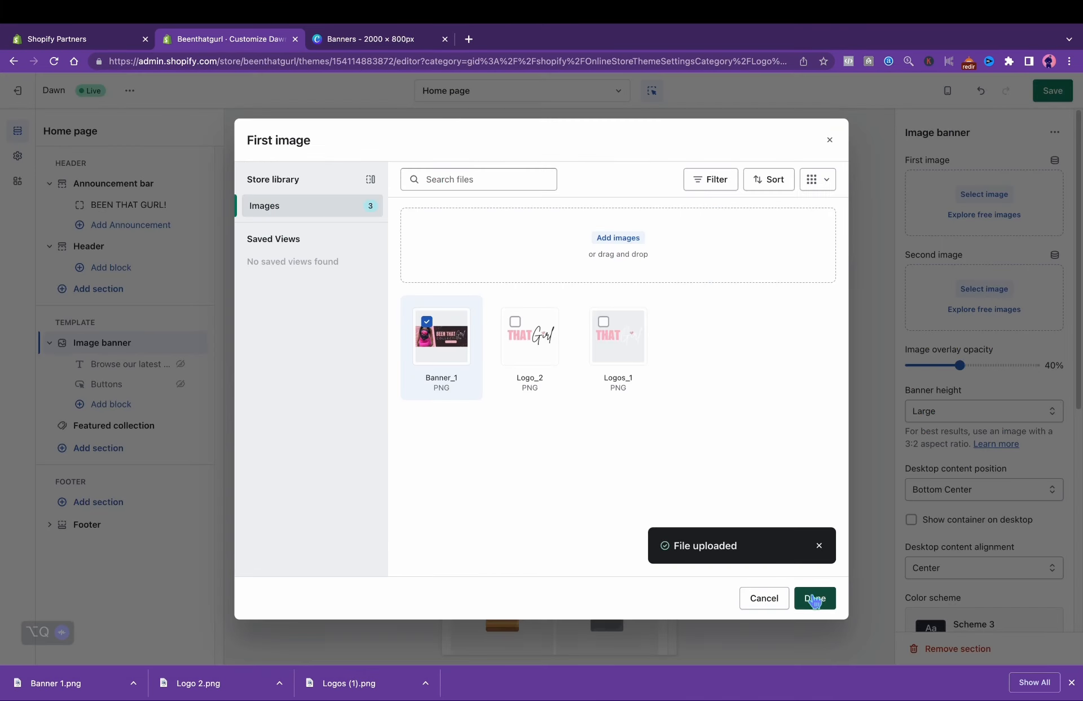
{"action": "left_click", "coordinate": [815, 597]}
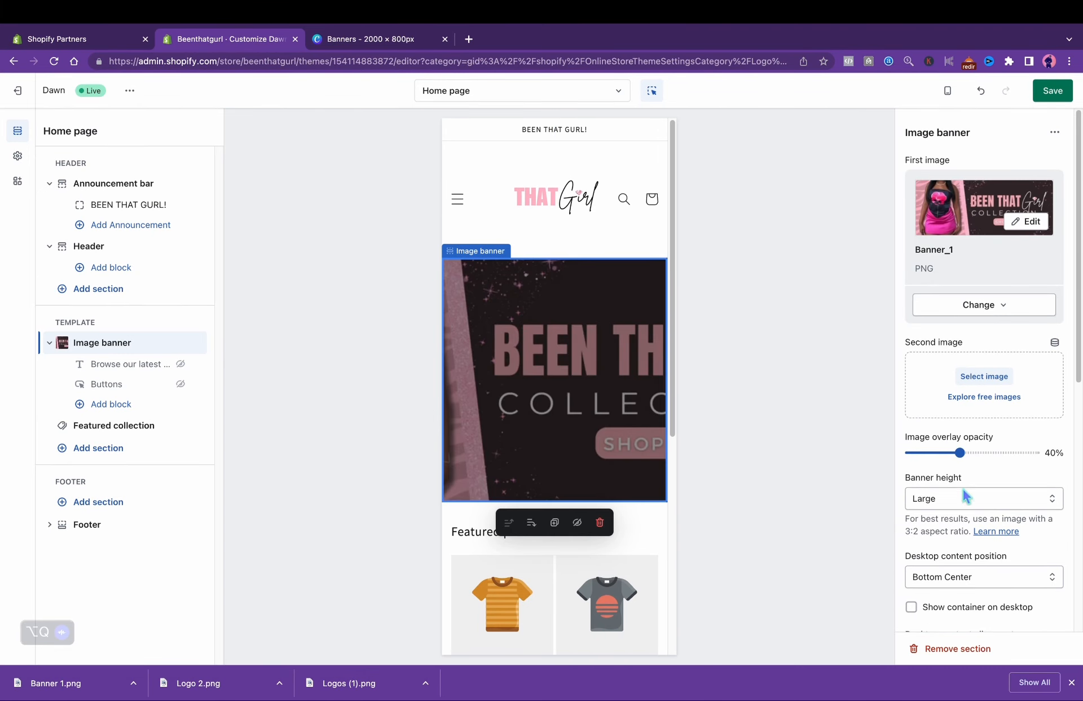
Step: Set the Image banner's overlay opacity to 0% and its height to Adapt to first image, and save the theme
{"action": "left_click_drag", "start_coordinate": [965, 457], "coordinate": [908, 454]}
{"action": "left_click", "coordinate": [948, 498]}
{"action": "left_click", "coordinate": [948, 454]}
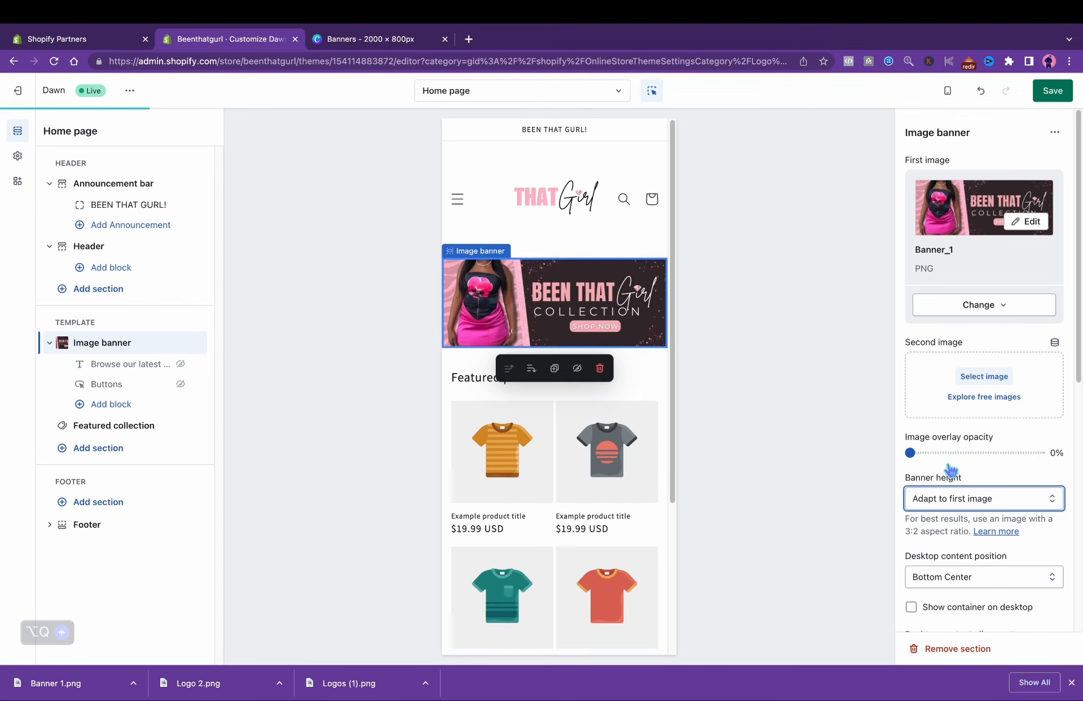
{"action": "left_click", "coordinate": [1053, 90]}
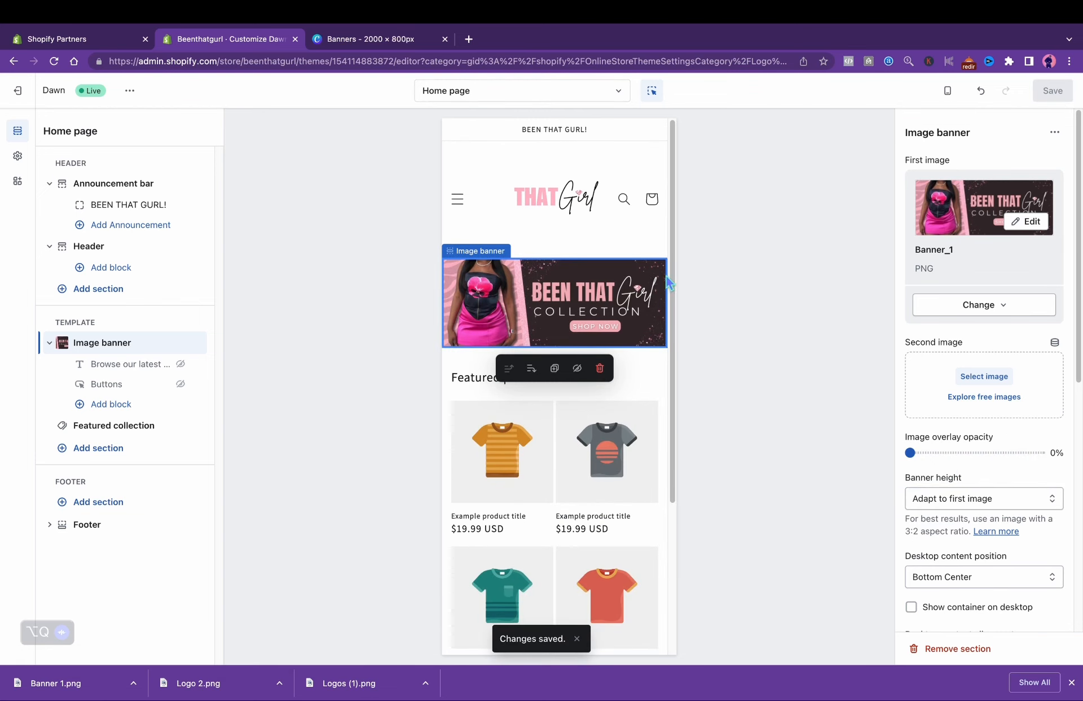
Step: Add an Image banner section below the Featured collection and hide its heading, text and buttons blocks
{"action": "left_click", "coordinate": [135, 502]}
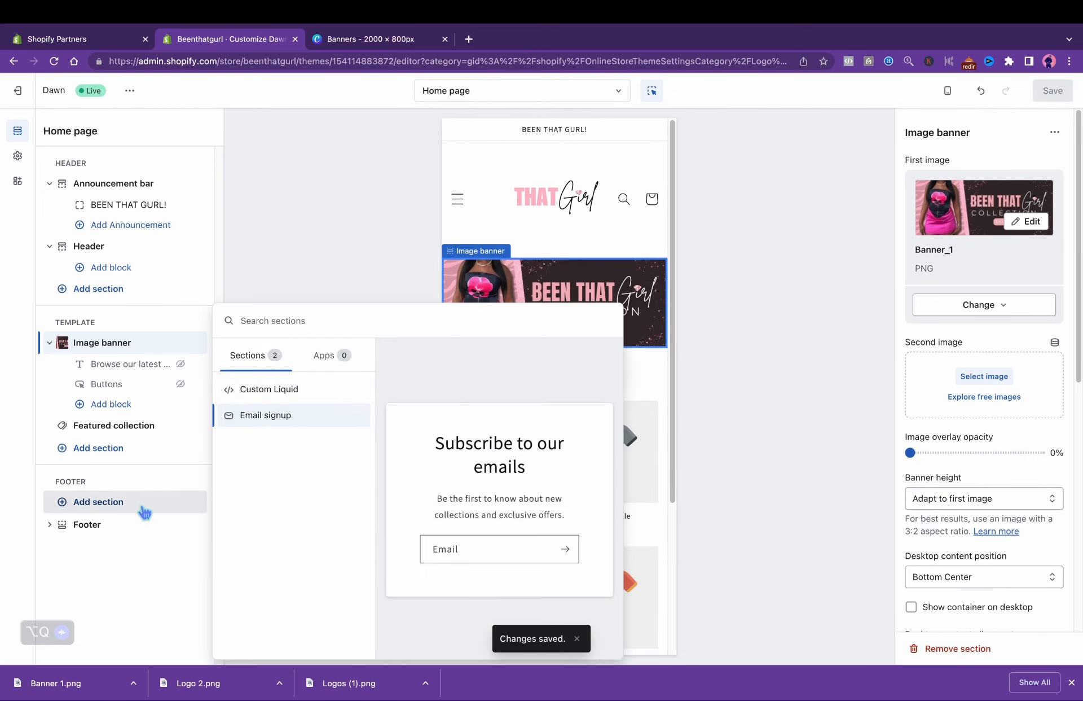
{"action": "left_click", "coordinate": [110, 454]}
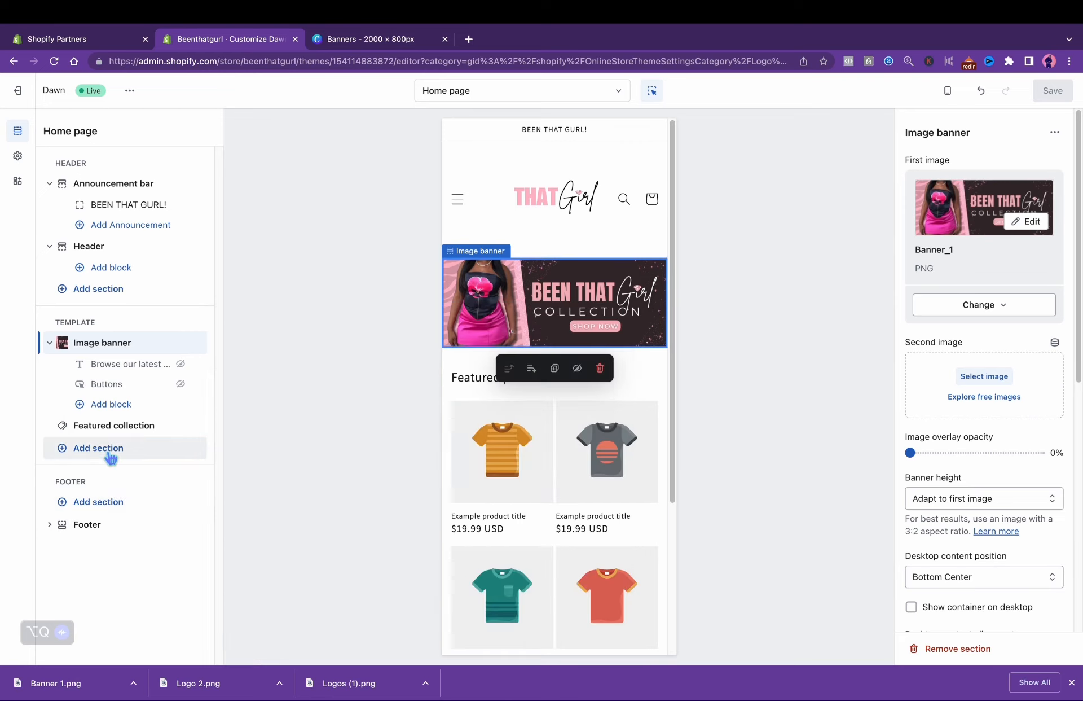
{"action": "left_click", "coordinate": [111, 454]}
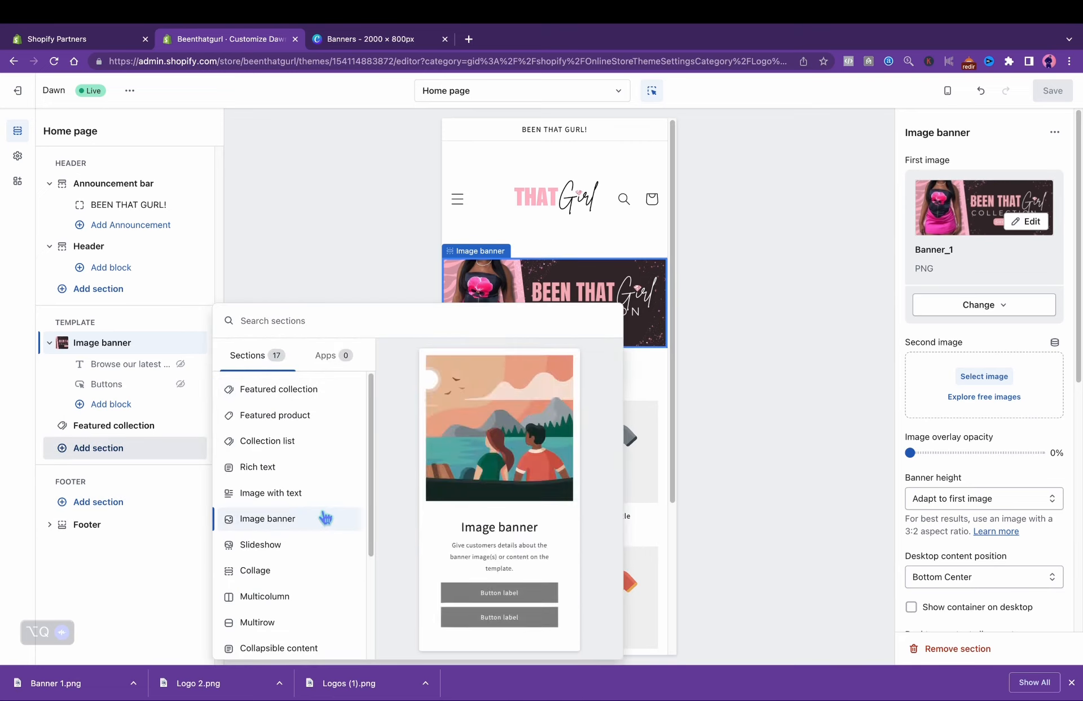
{"action": "left_click", "coordinate": [322, 514]}
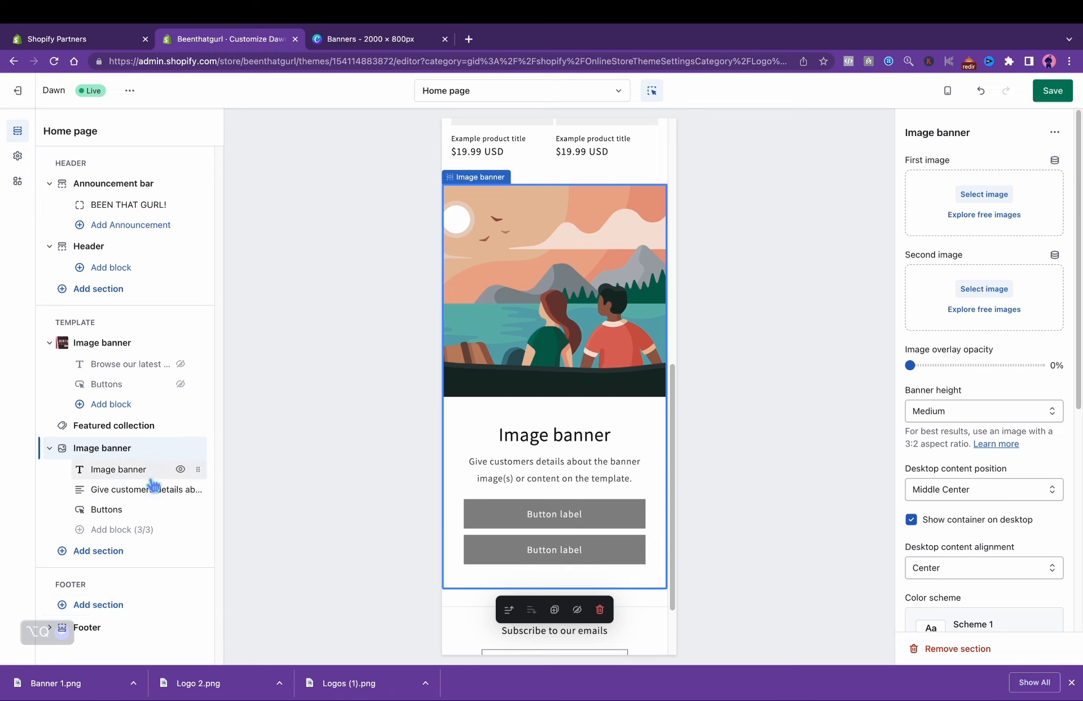
{"action": "left_click", "coordinate": [180, 469]}
{"action": "left_click", "coordinate": [180, 489]}
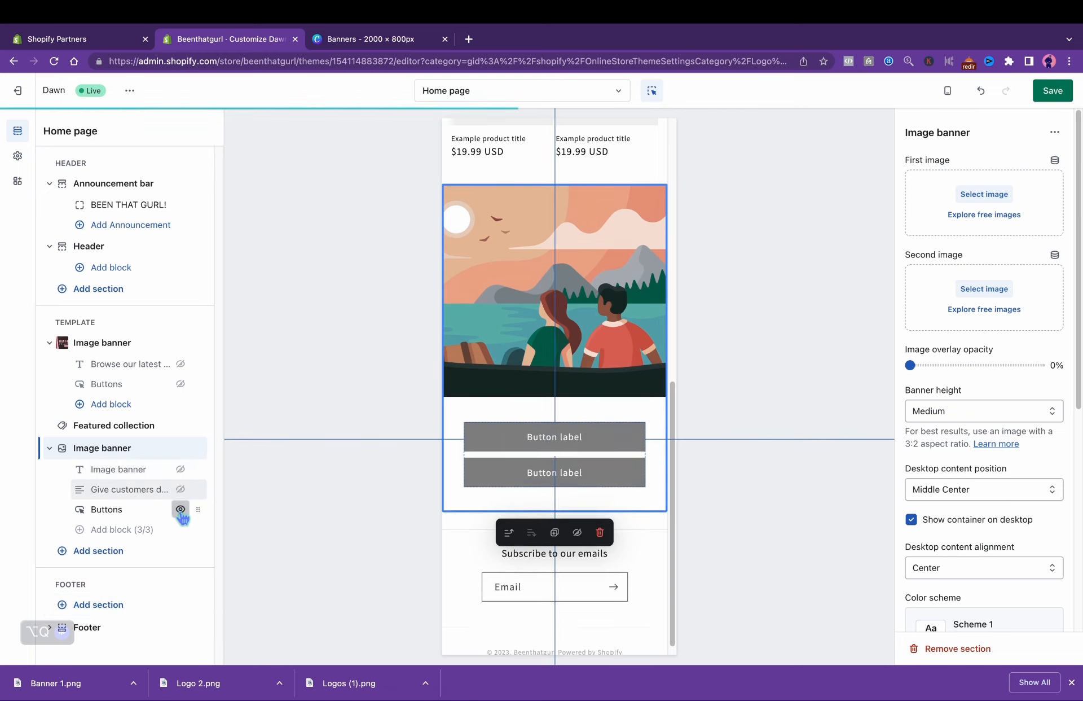
{"action": "left_click", "coordinate": [180, 509]}
Step: Switch to the Canva Banners design and download only Page 2, the We Love Selfies banner, as a PNG
{"action": "left_click", "coordinate": [985, 194]}
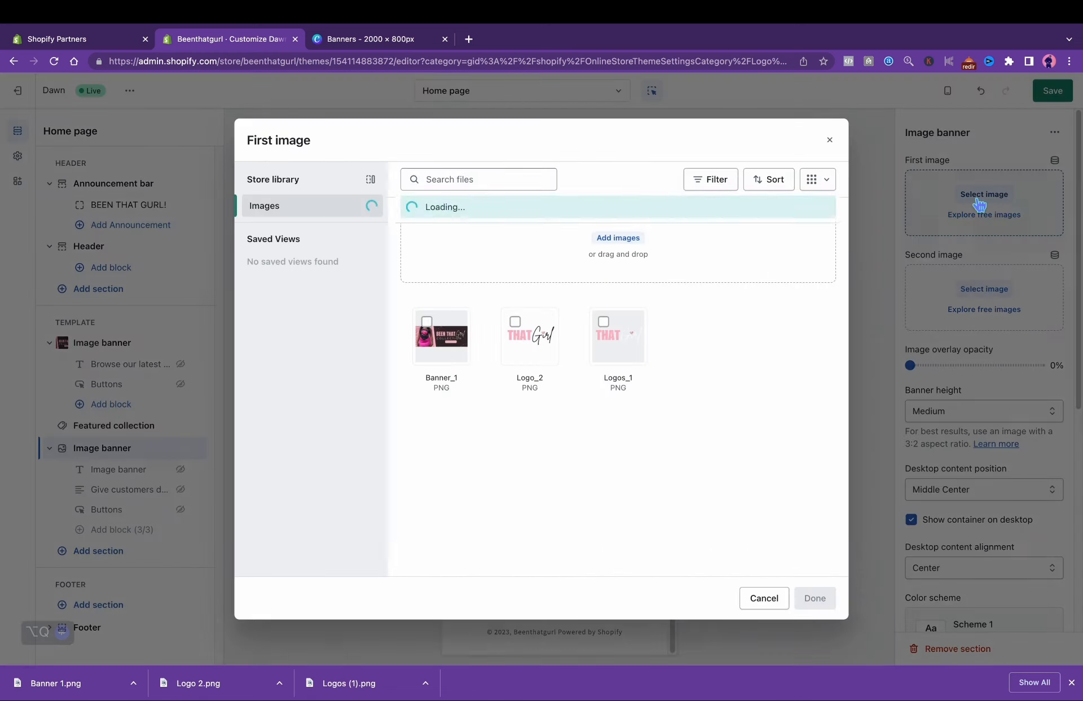
{"action": "left_click", "coordinate": [352, 52]}
{"action": "left_click", "coordinate": [1049, 93]}
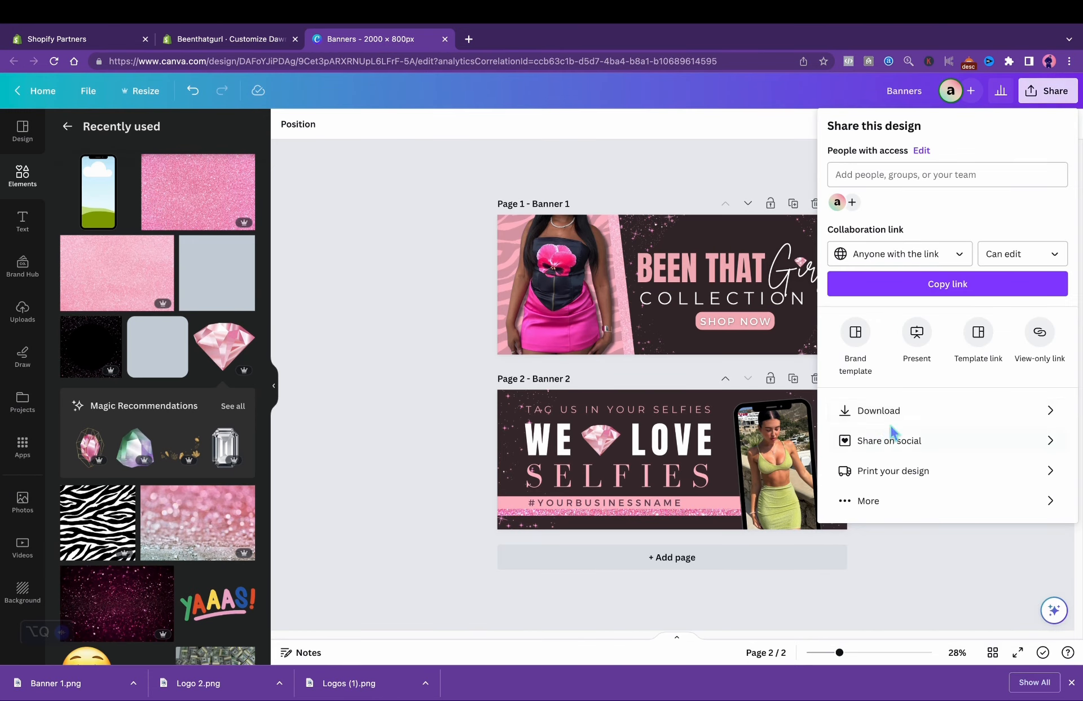
{"action": "left_click", "coordinate": [890, 413]}
{"action": "left_click", "coordinate": [1056, 319]}
{"action": "left_click", "coordinate": [1056, 355]}
{"action": "left_click", "coordinate": [1056, 429]}
{"action": "left_click", "coordinate": [1034, 471]}
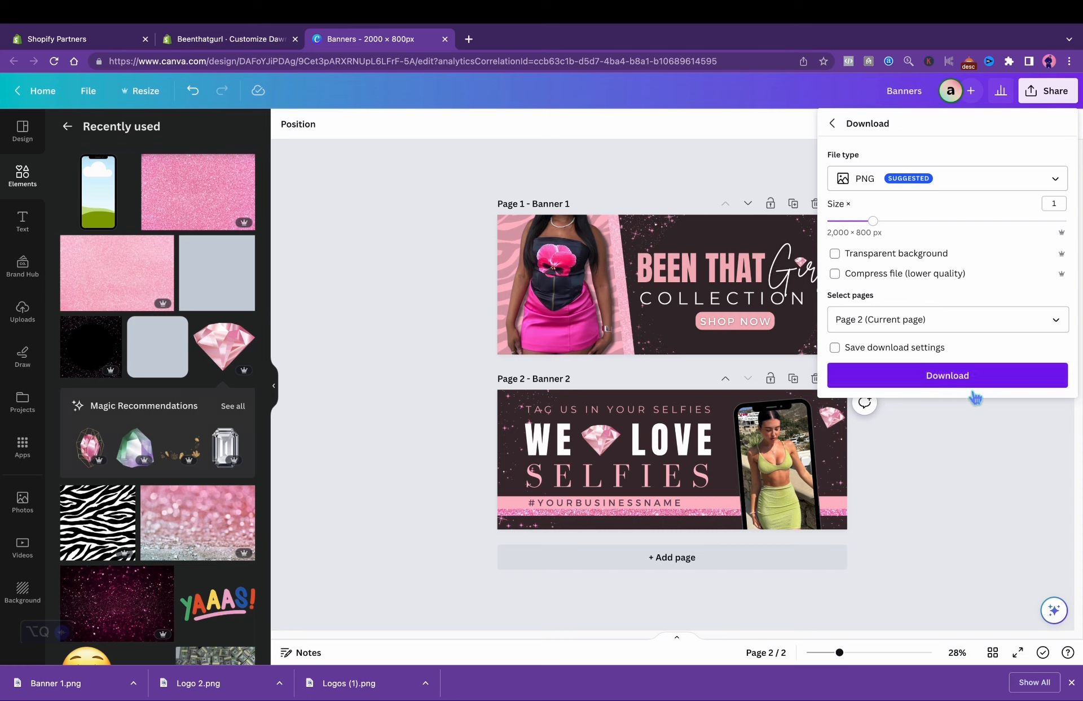
{"action": "left_click", "coordinate": [1058, 329]}
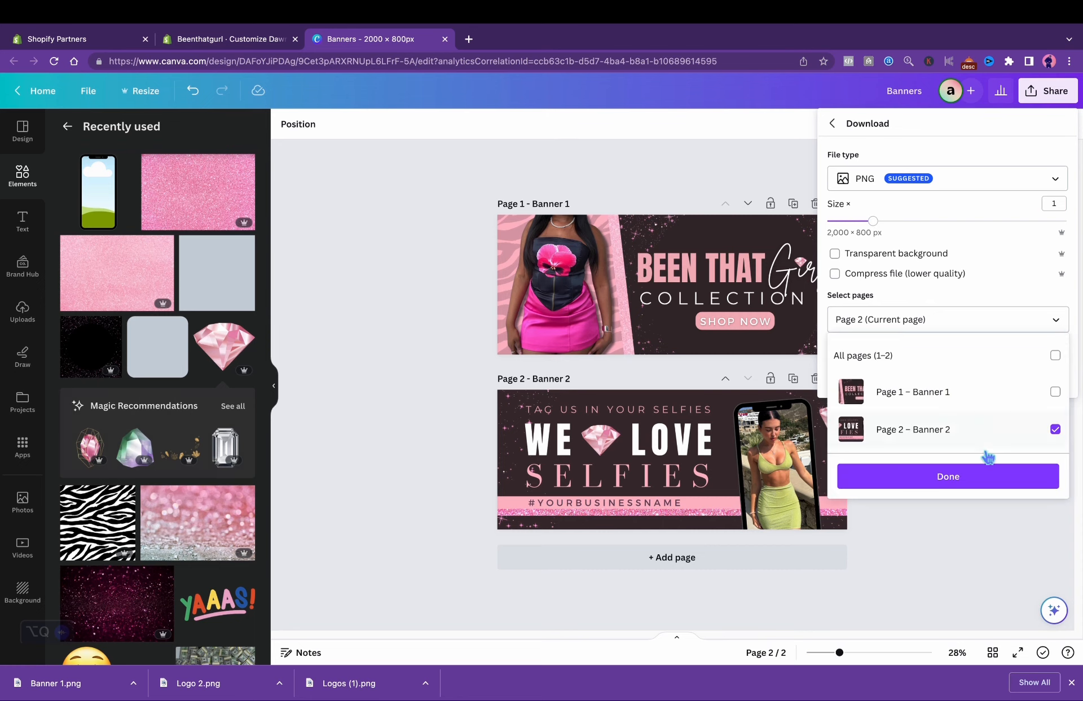
{"action": "left_click", "coordinate": [950, 477]}
{"action": "left_click", "coordinate": [960, 377]}
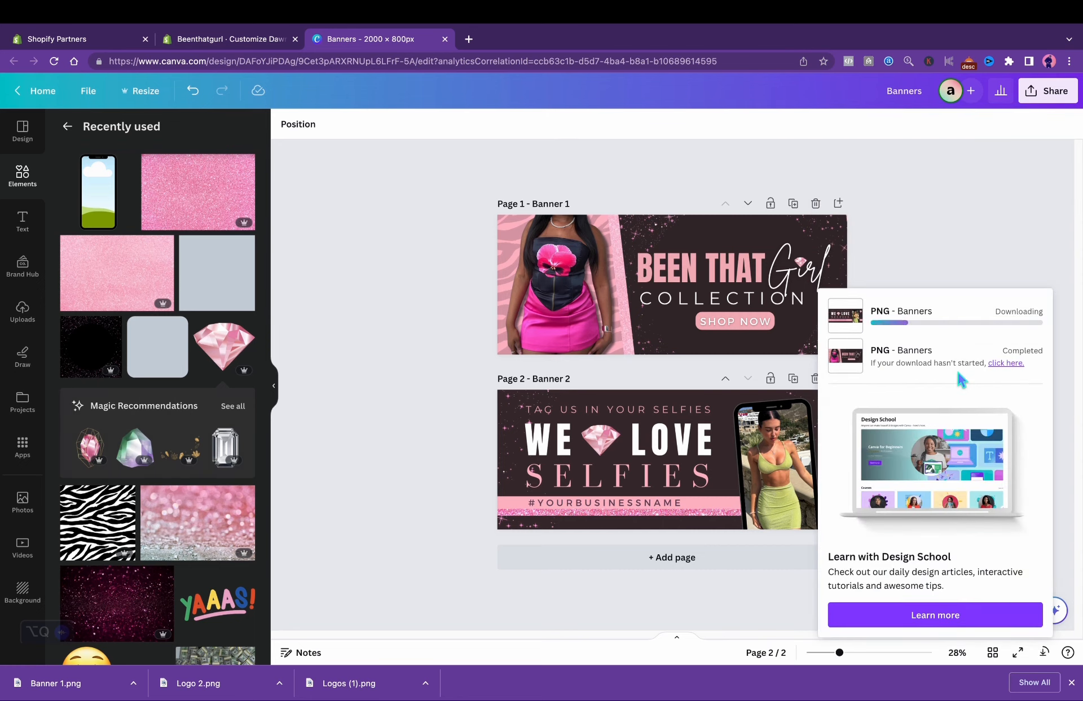
Step: Switch to the Shopify theme editor, apply Banner_2 as the new Image banner's first image, and set the banner height to Adapt to first image
{"action": "left_click", "coordinate": [206, 40]}
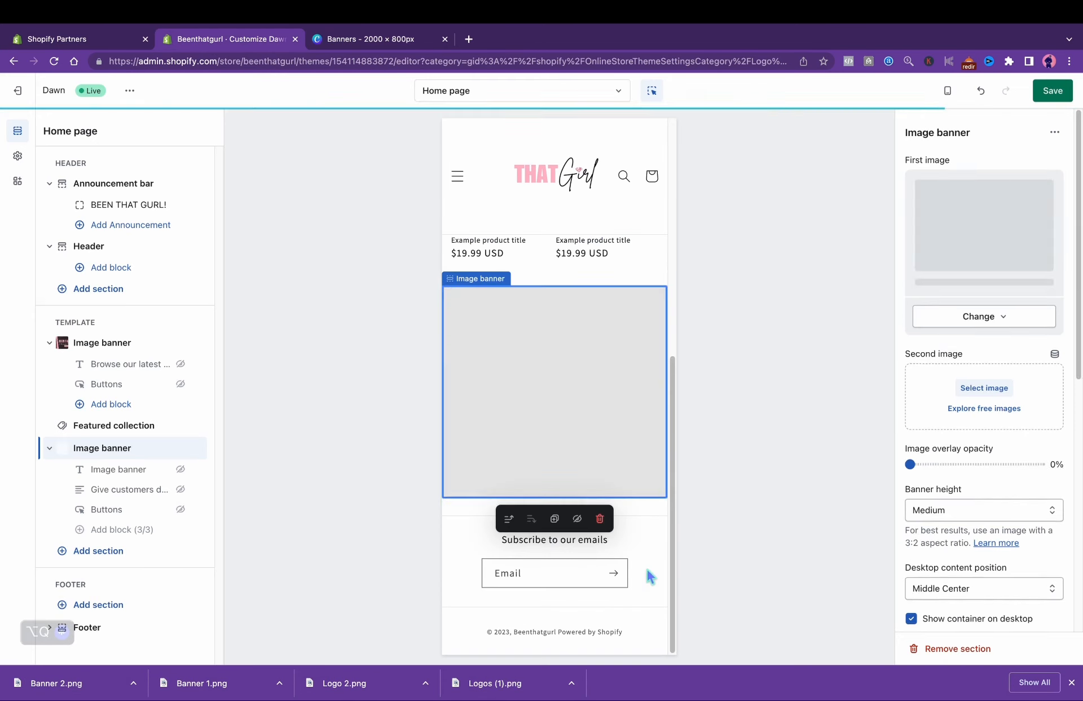
{"action": "left_click", "coordinate": [976, 498]}
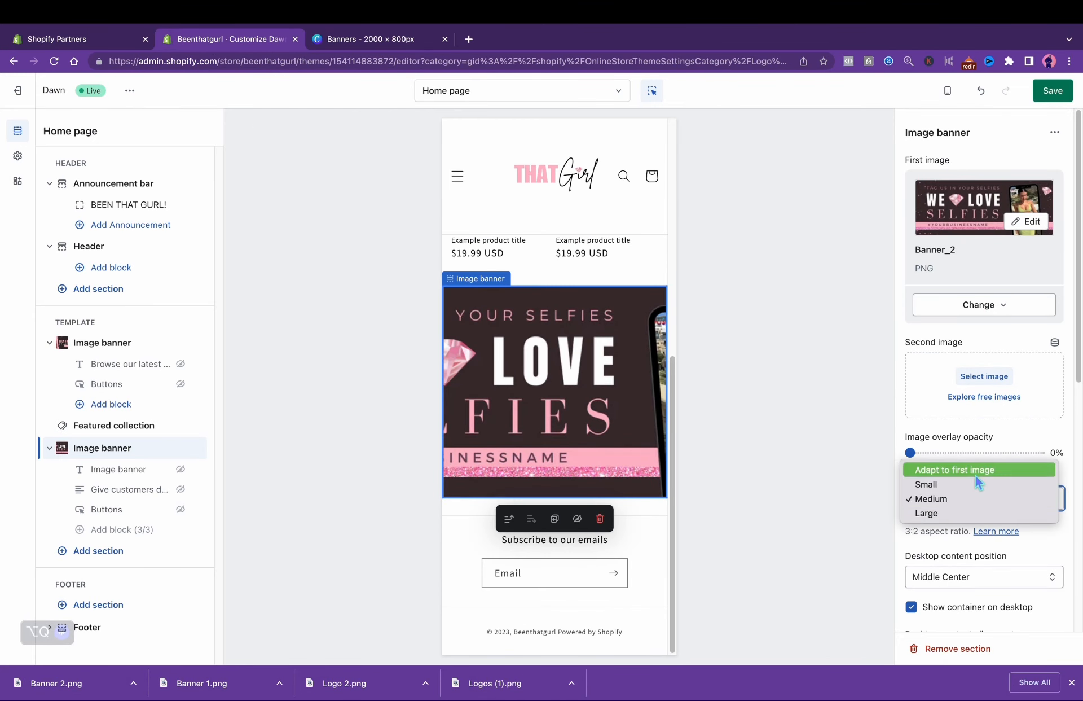
{"action": "left_click", "coordinate": [979, 473]}
Step: Set the footer's top margin to 0 px and save the theme
{"action": "left_click_drag", "start_coordinate": [1078, 377], "coordinate": [1048, 650]}
{"action": "left_click", "coordinate": [590, 509]}
{"action": "left_click_drag", "start_coordinate": [954, 546], "coordinate": [886, 547]}
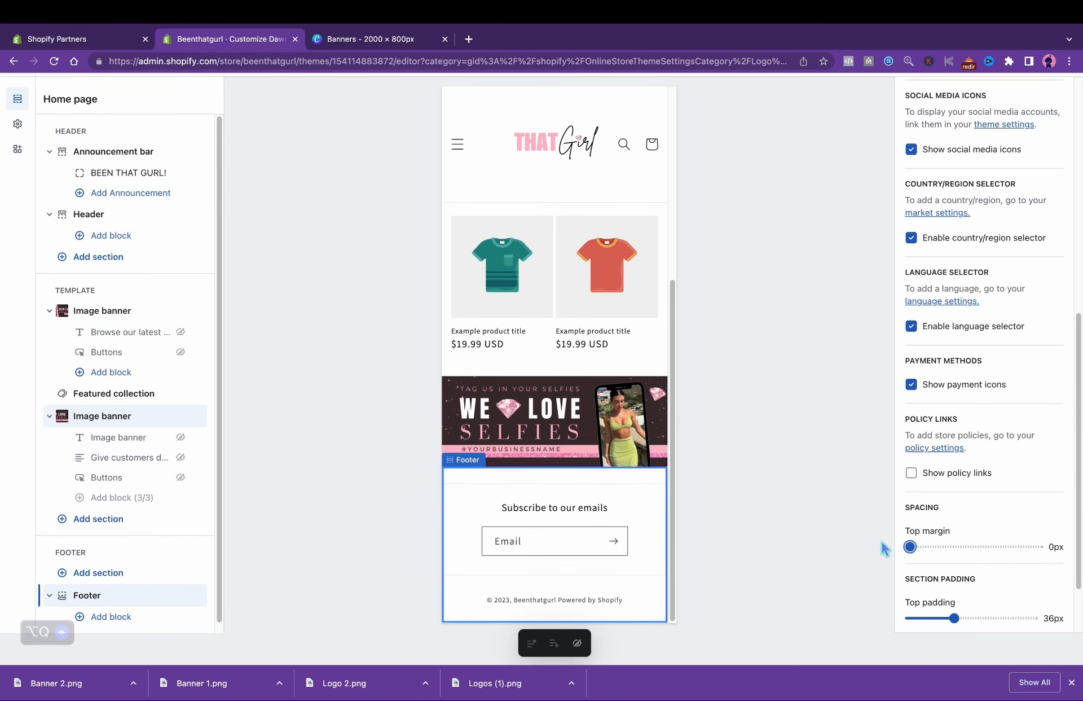
{"action": "left_click", "coordinate": [1053, 90]}
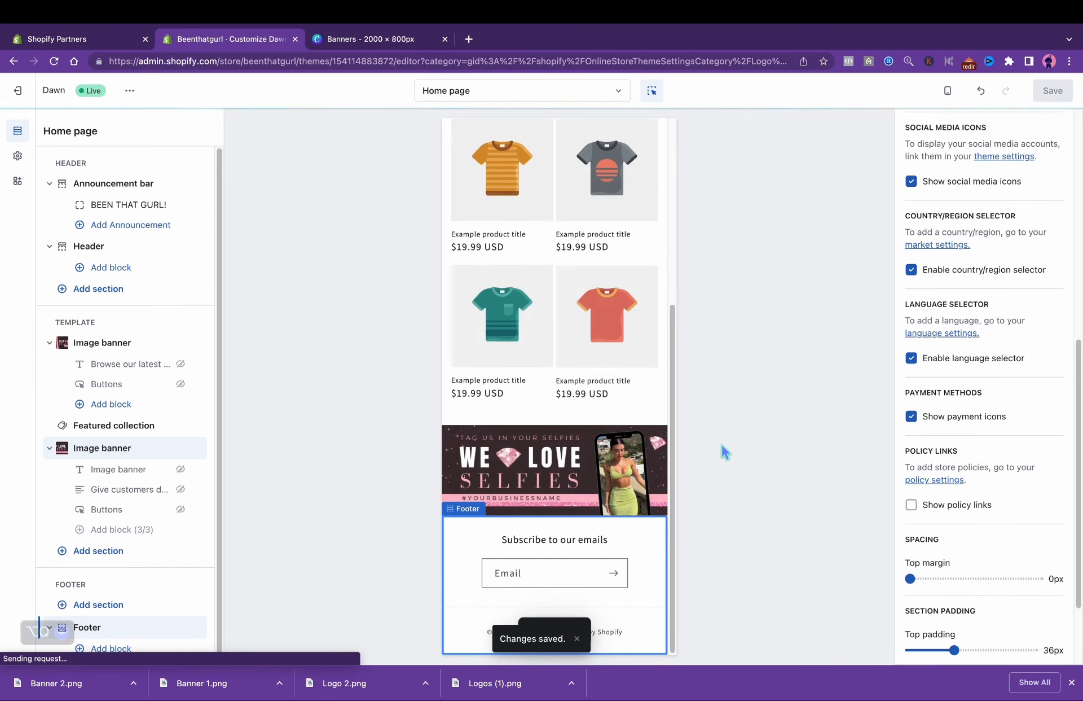
Step: Change the Featured collection's heading to "Featured Products" and save the theme
{"action": "left_click_drag", "start_coordinate": [674, 425], "coordinate": [699, 217]}
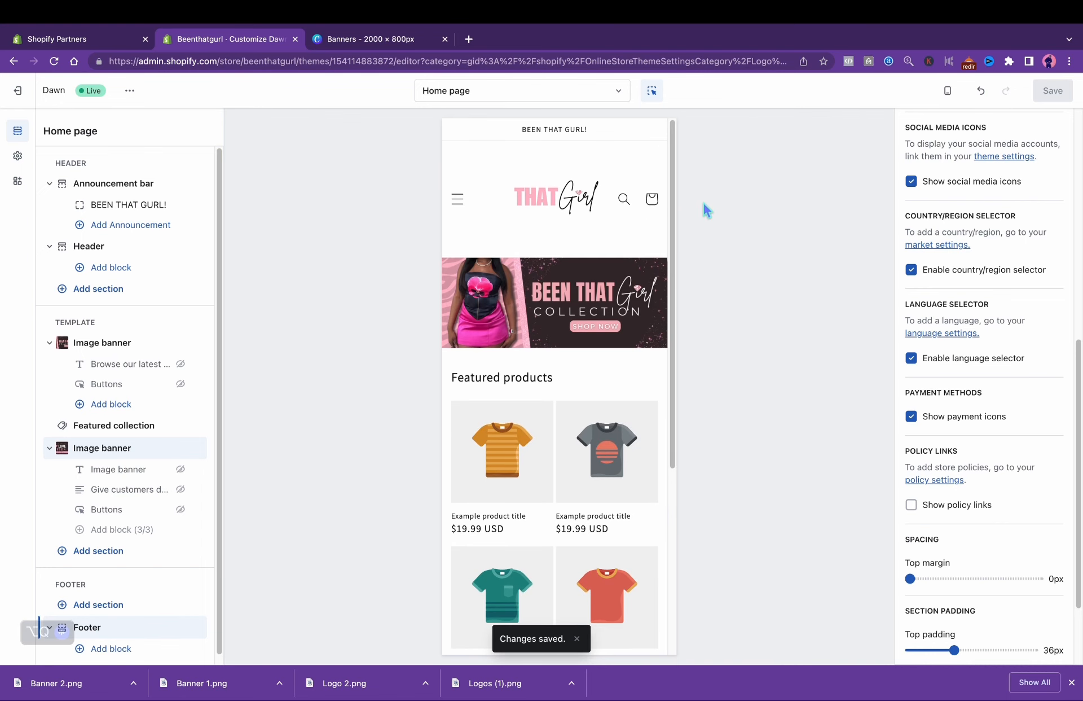
{"action": "left_click", "coordinate": [505, 389]}
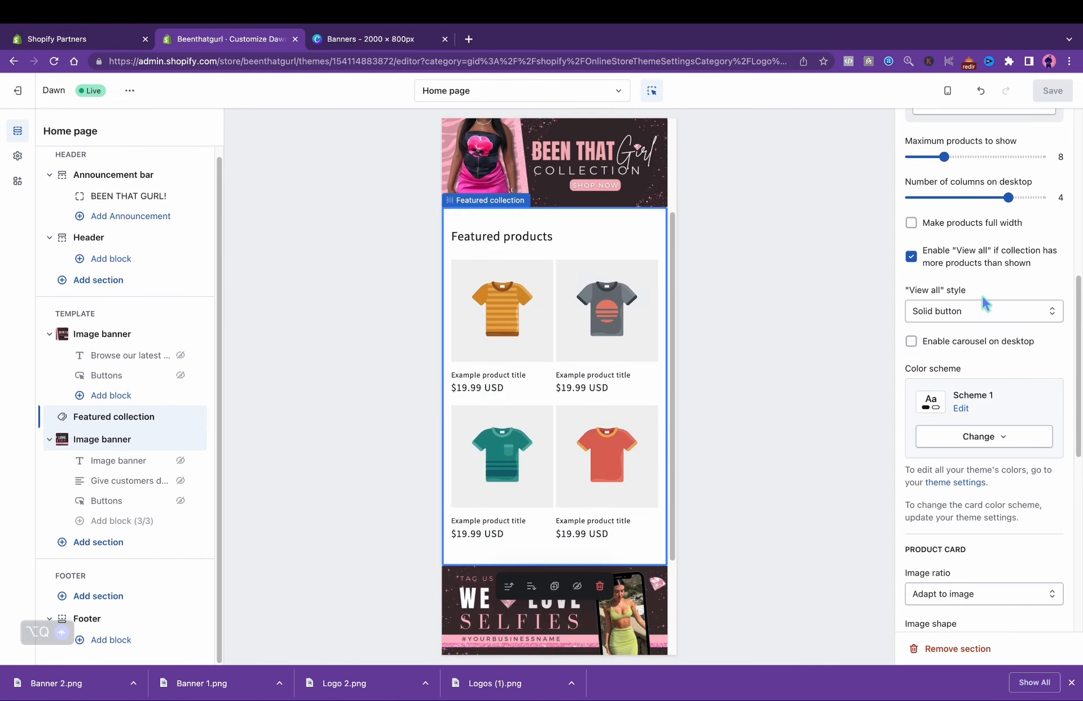
{"action": "double_click", "coordinate": [528, 238]}
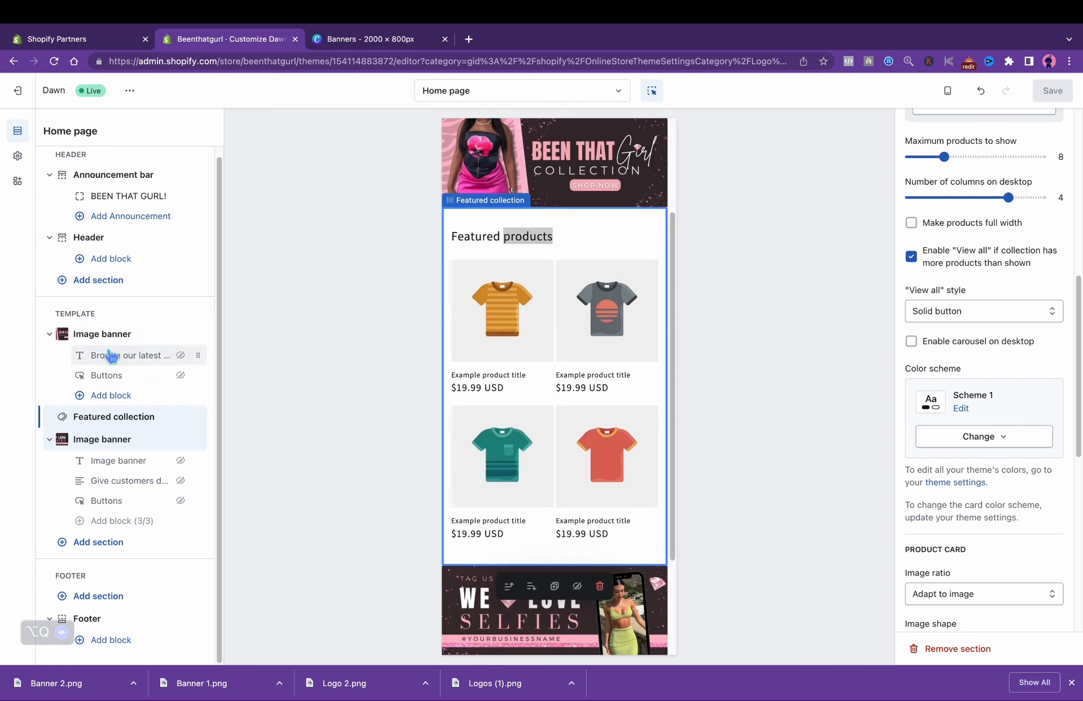
{"action": "scroll", "coordinate": [930, 275], "scroll_direction": "up", "scroll_amount": 10}
{"action": "left_click", "coordinate": [956, 214]}
{"action": "key", "text": "BackSpace"}
{"action": "type", "text": "Products"}
{"action": "left_click", "coordinate": [1053, 90]}
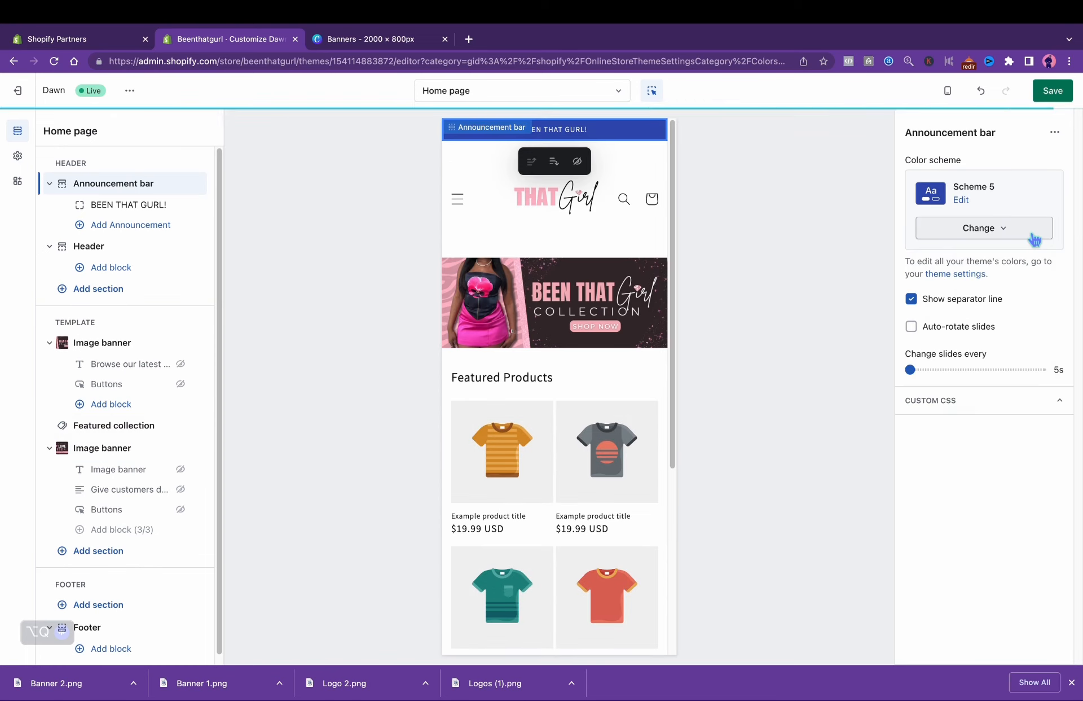
Step: Apply color Scheme 6 to both the announcement bar and the footer
{"action": "left_click", "coordinate": [1035, 235]}
{"action": "left_click", "coordinate": [920, 447]}
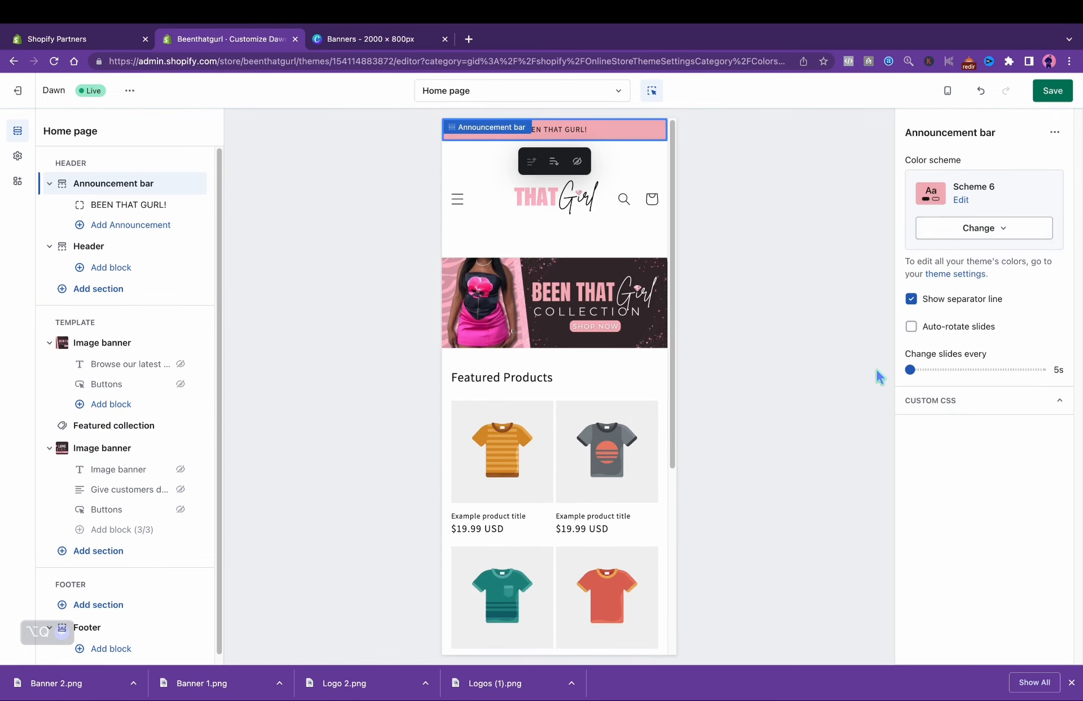
{"action": "left_click_drag", "start_coordinate": [673, 254], "coordinate": [672, 527]}
{"action": "left_click", "coordinate": [634, 549]}
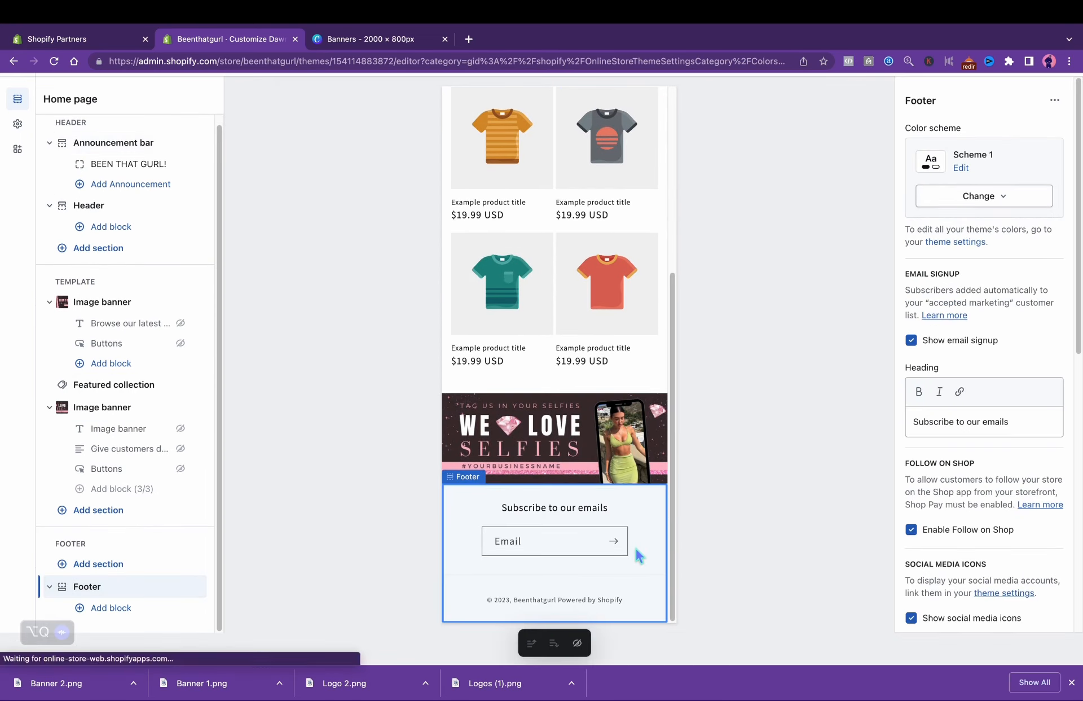
{"action": "left_click", "coordinate": [984, 195]}
{"action": "left_click", "coordinate": [948, 407]}
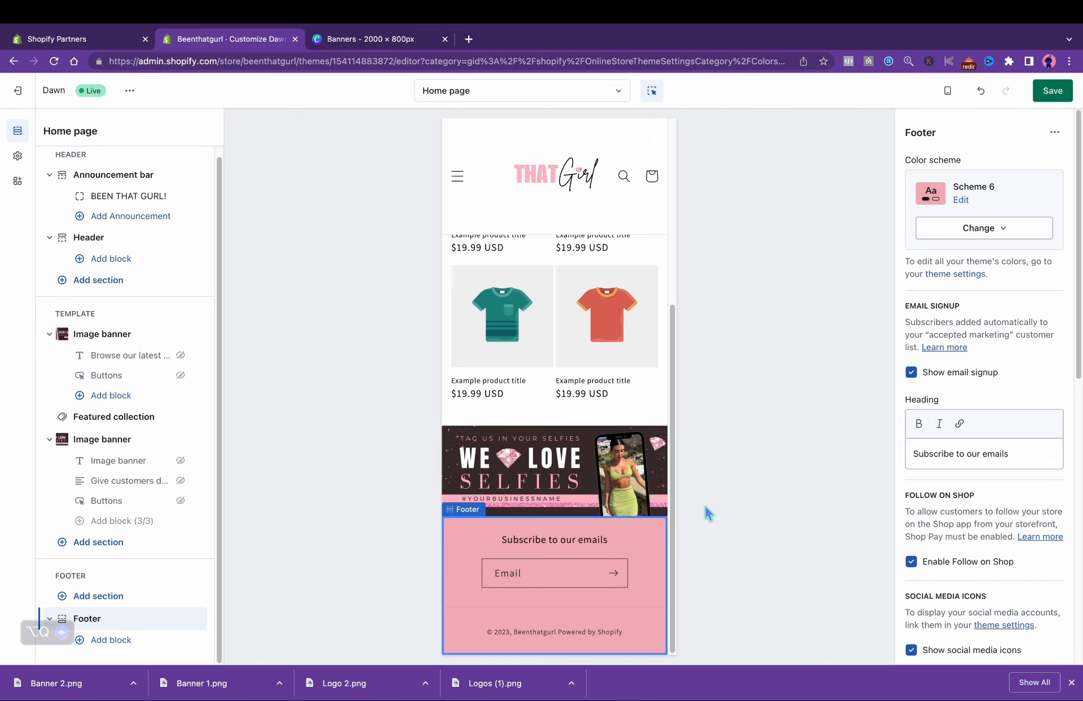
Step: Set Scheme 6's text color to white (#FFFFFF) in the theme's color settings and save the theme
{"action": "left_click", "coordinate": [17, 156]}
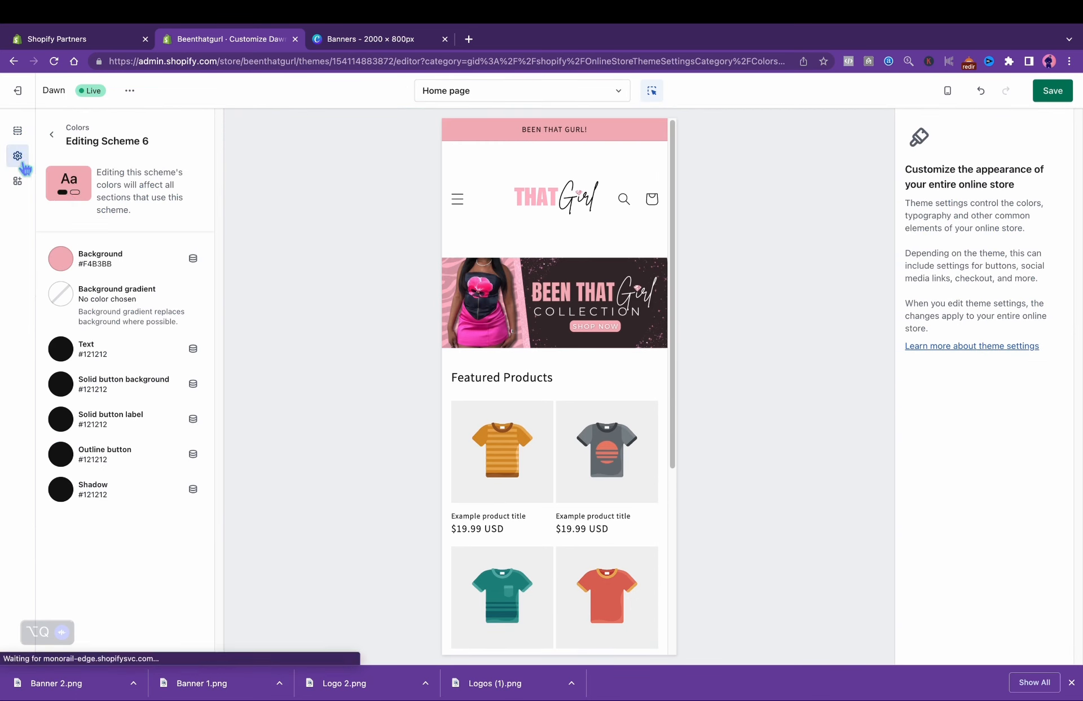
{"action": "left_click", "coordinate": [73, 360]}
{"action": "left_click", "coordinate": [127, 300]}
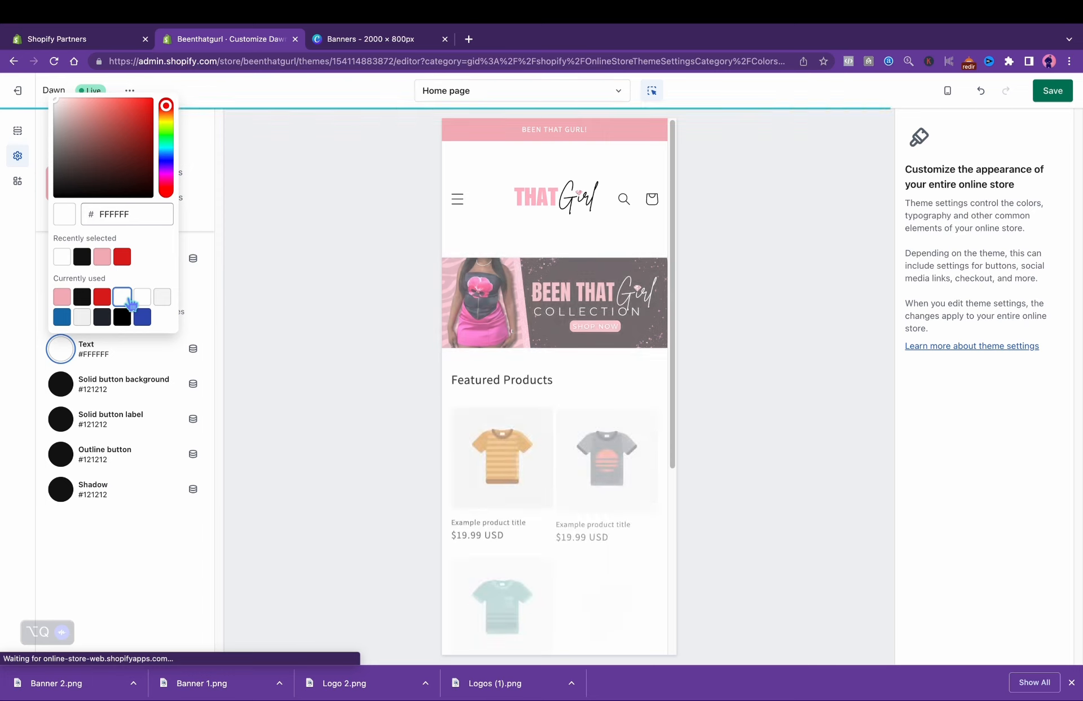
{"action": "left_click_drag", "start_coordinate": [676, 206], "coordinate": [682, 358]}
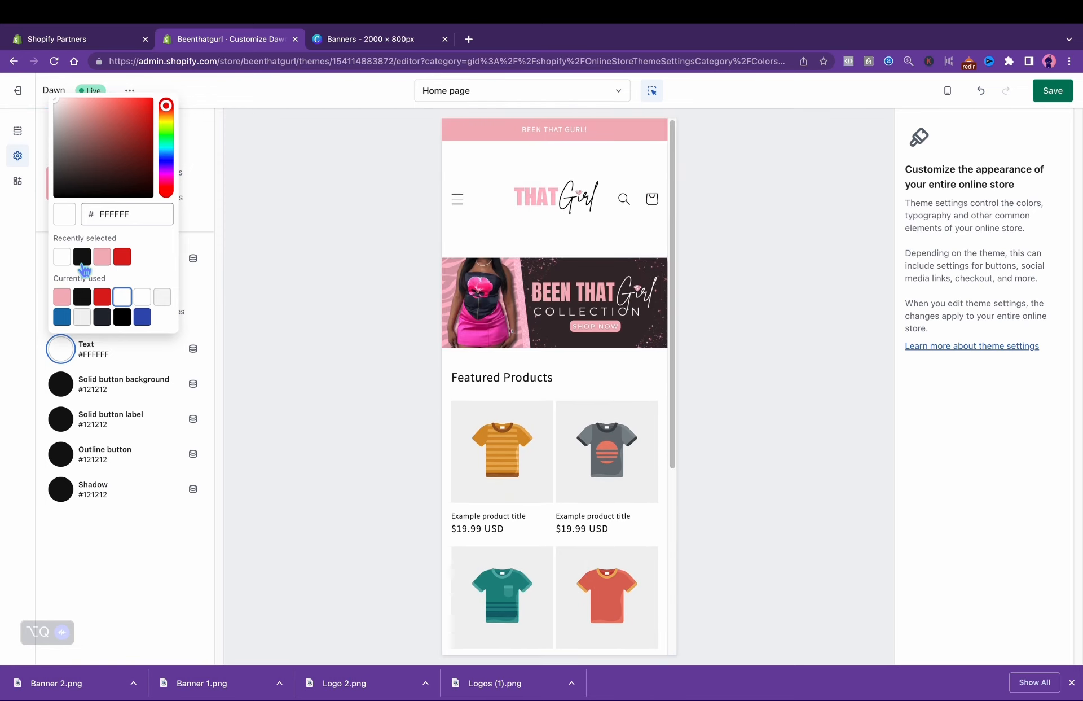
{"action": "left_click", "coordinate": [82, 257]}
{"action": "left_click", "coordinate": [980, 90]}
{"action": "left_click", "coordinate": [1053, 92]}
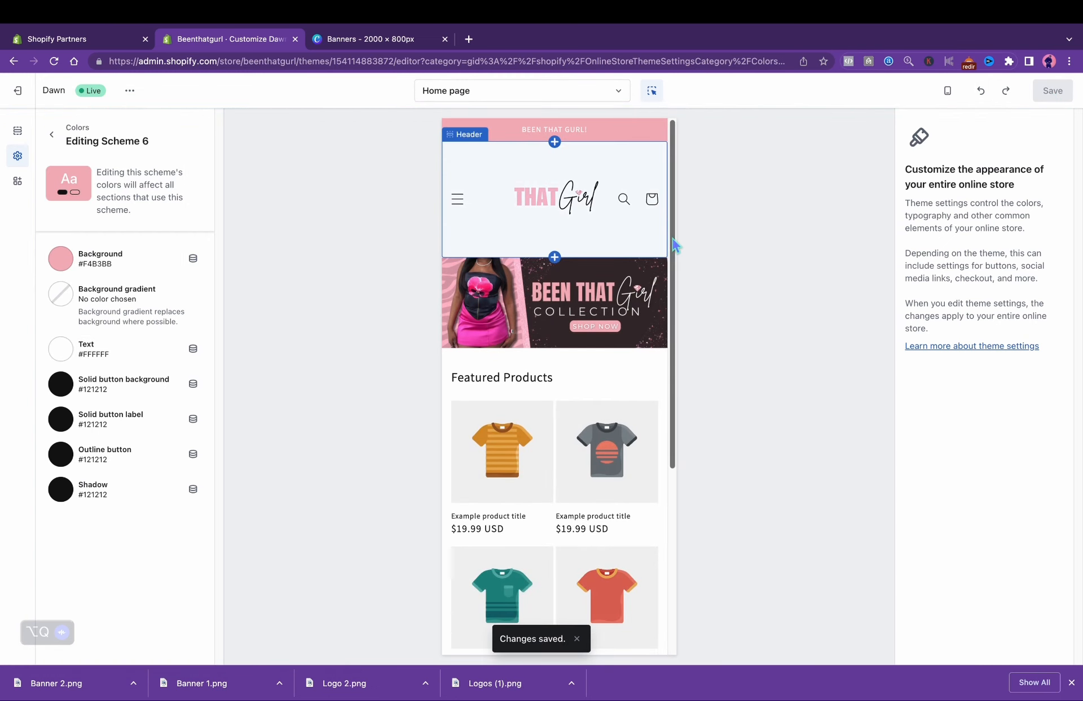
Step: Leave the theme editor and start a new product titled "Floral Me Crop Top" with the black floral top photo
{"action": "left_click_drag", "start_coordinate": [673, 240], "coordinate": [706, 212]}
{"action": "left_click", "coordinate": [30, 94]}
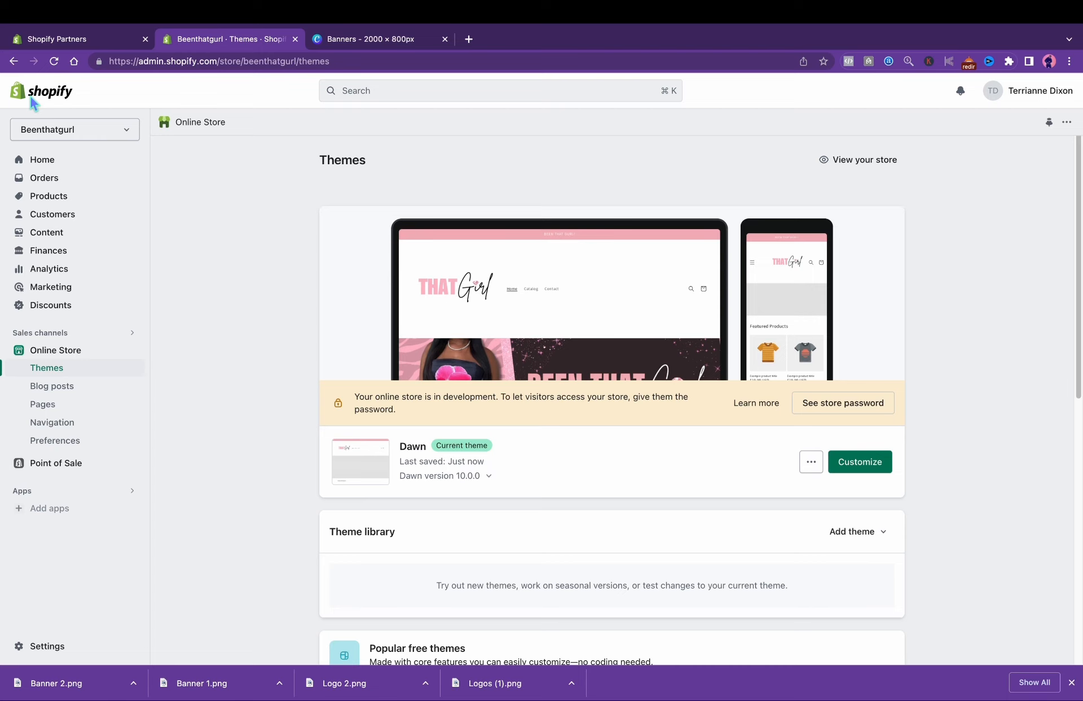
{"action": "left_click", "coordinate": [69, 199]}
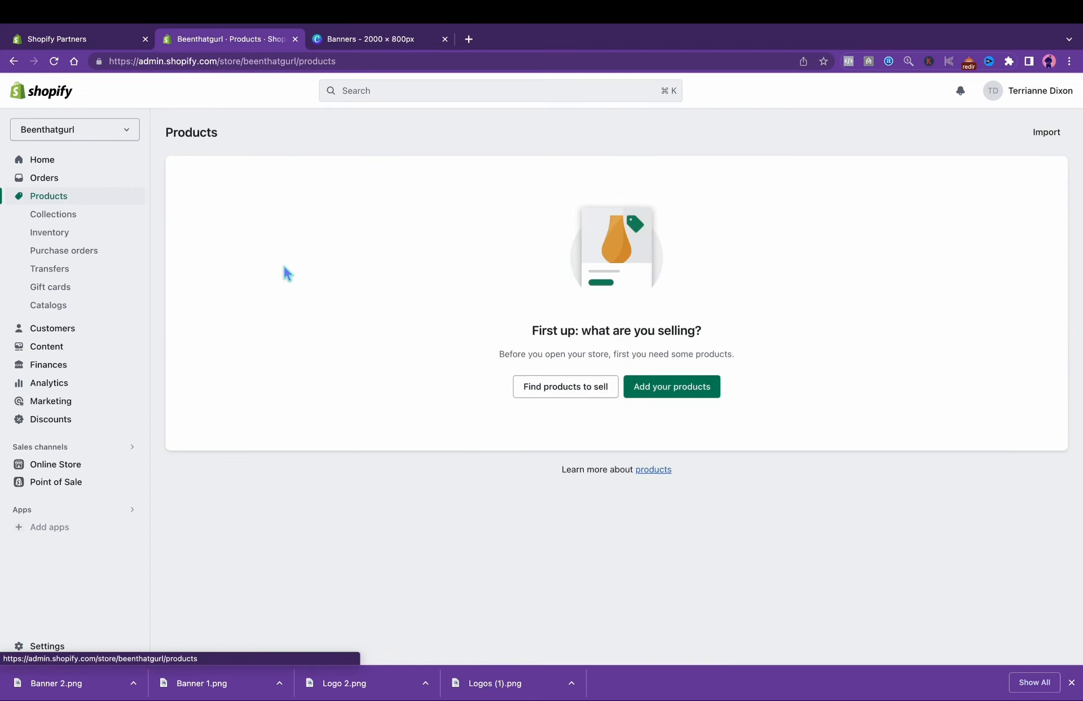
{"action": "left_click", "coordinate": [668, 388]}
{"action": "type", "text": "F"}
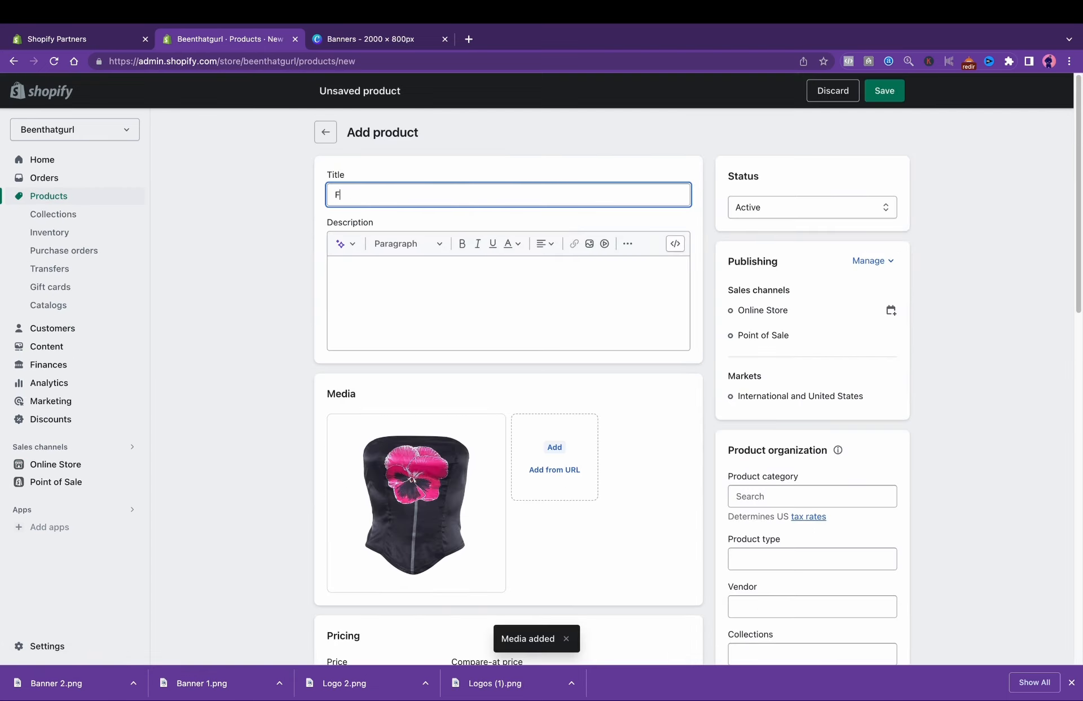
{"action": "type", "text": "loral Me "}
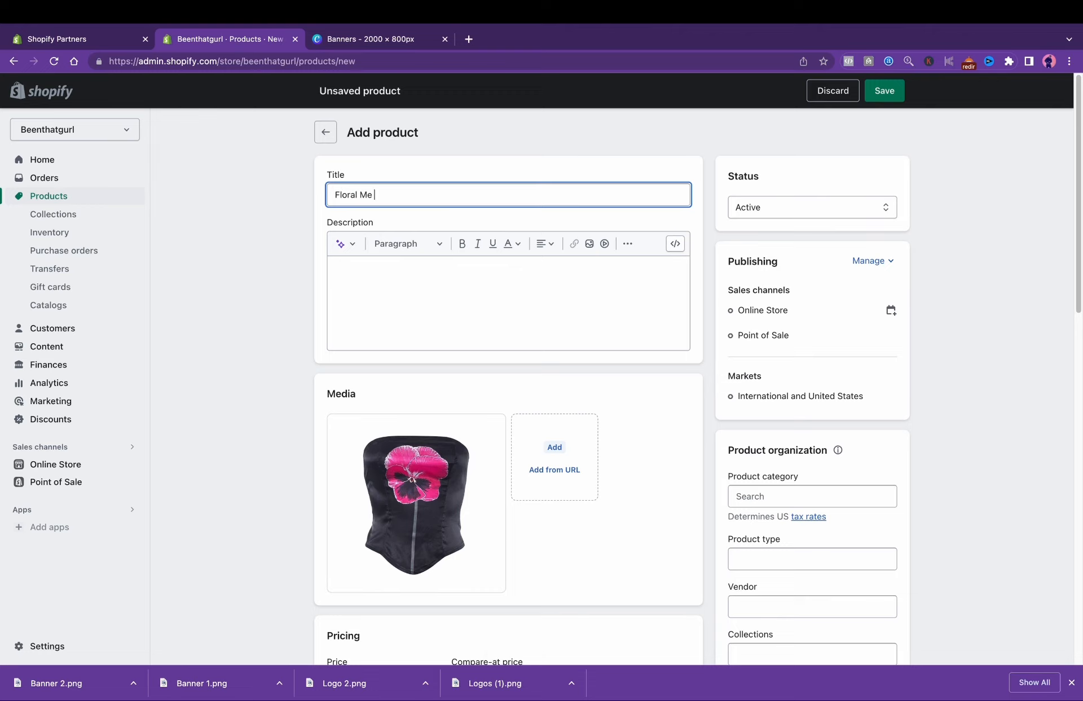
{"action": "type", "text": "Crop Top"}
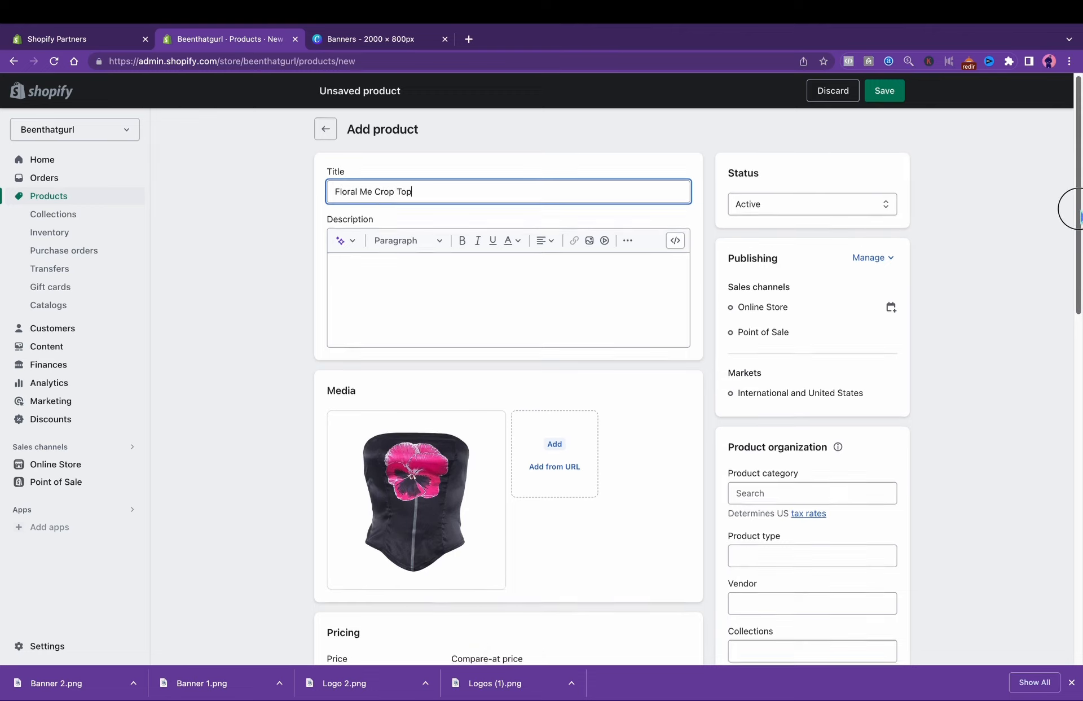
Step: Set the Floral Me Crop Top's price to $25, add it to the Home page collection, and save the product
{"action": "scroll", "coordinate": [952, 334], "scroll_direction": "down", "scroll_amount": 3}
{"action": "left_click", "coordinate": [373, 500]}
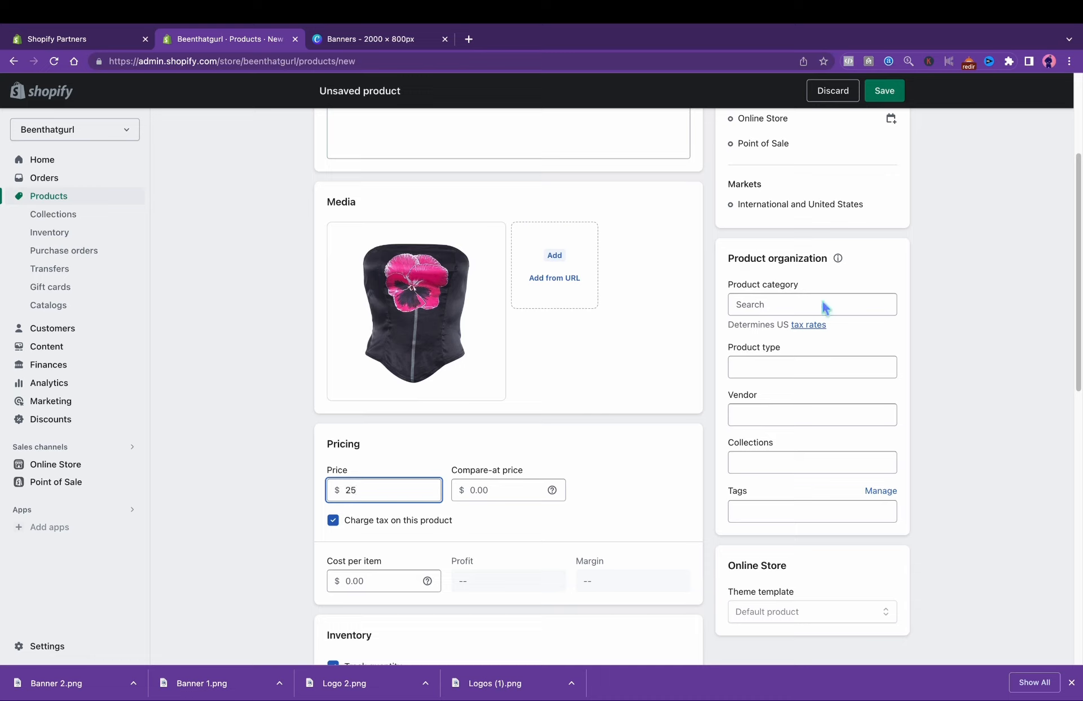
{"action": "left_click", "coordinate": [770, 462]}
{"action": "left_click", "coordinate": [751, 488]}
{"action": "left_click", "coordinate": [888, 99]}
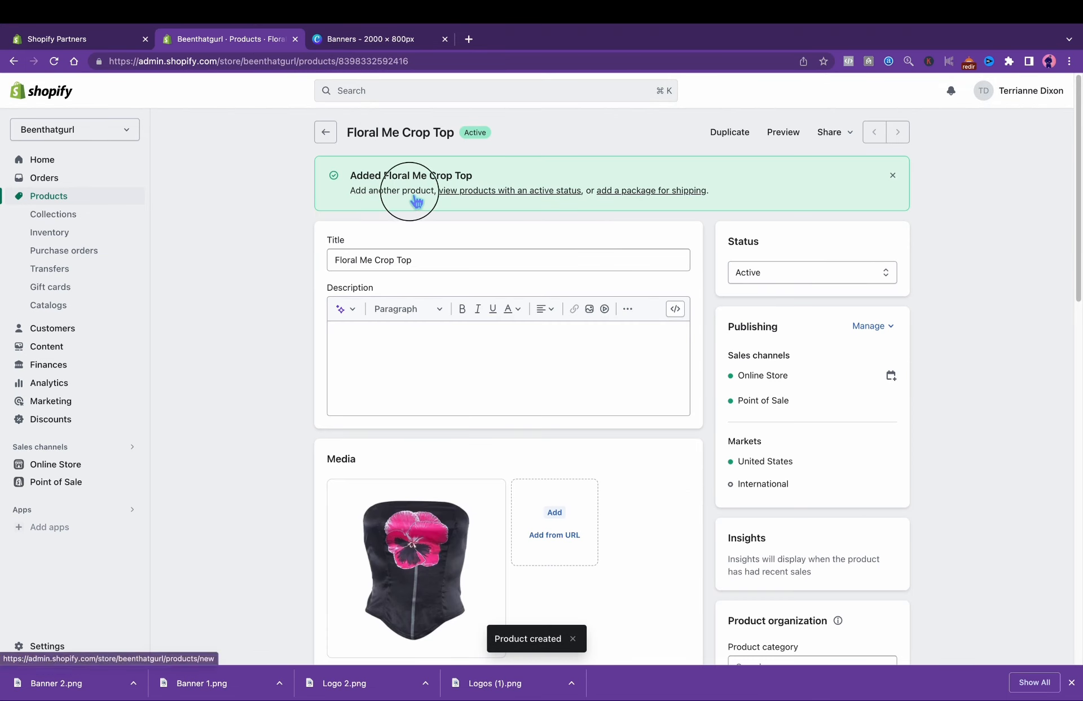
Step: Start another product titled "Miami Set" with the pink crochet two-piece photo
{"action": "left_click", "coordinate": [414, 201]}
{"action": "left_click", "coordinate": [412, 195]}
{"action": "type", "text": "Miami Set"}
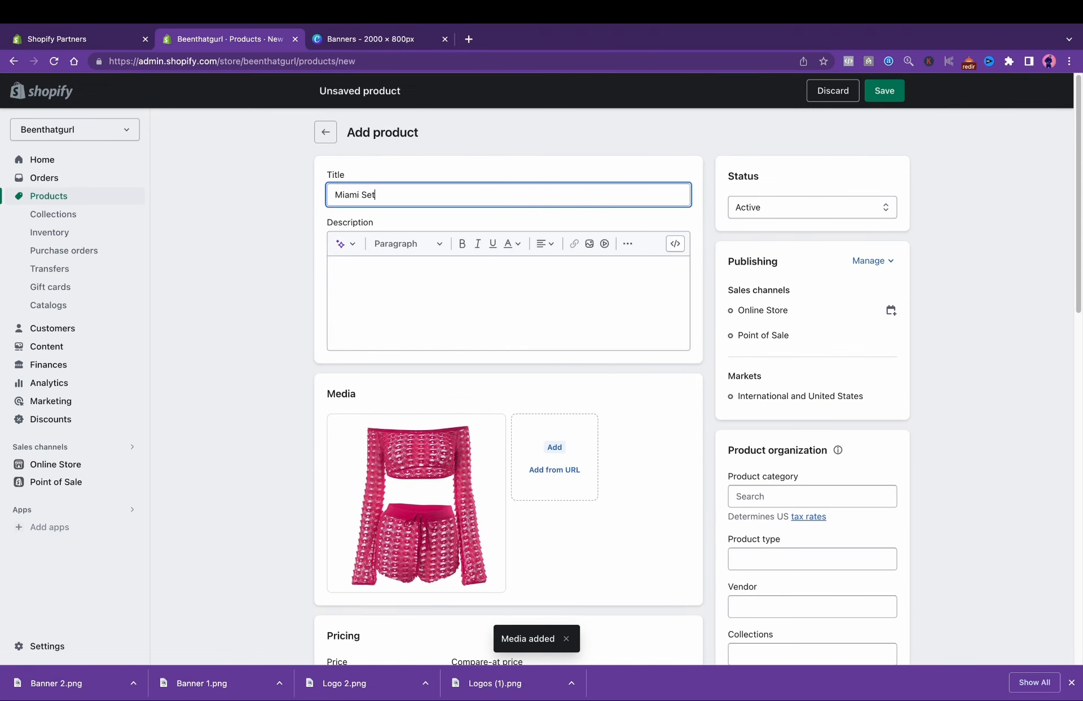
Step: Add the Miami Set to the Home page collection, set its price to $29.99, and save the product
{"action": "scroll", "coordinate": [764, 418], "scroll_direction": "down", "scroll_amount": 4}
{"action": "left_click", "coordinate": [764, 419]}
{"action": "left_click", "coordinate": [744, 445]}
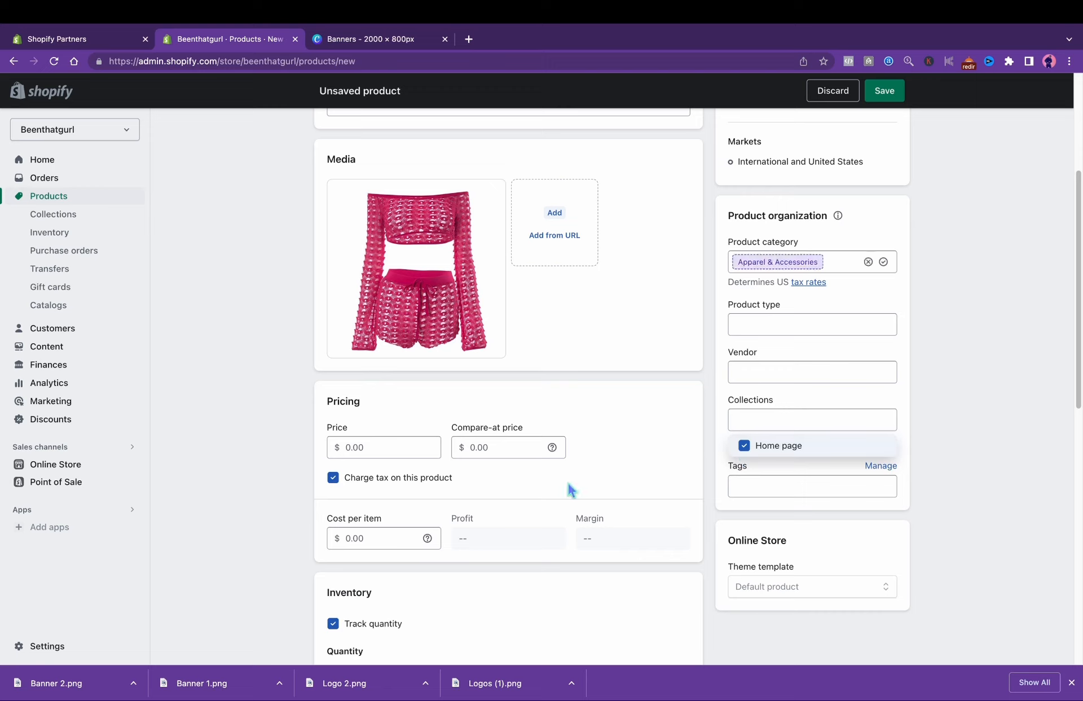
{"action": "left_click", "coordinate": [387, 449]}
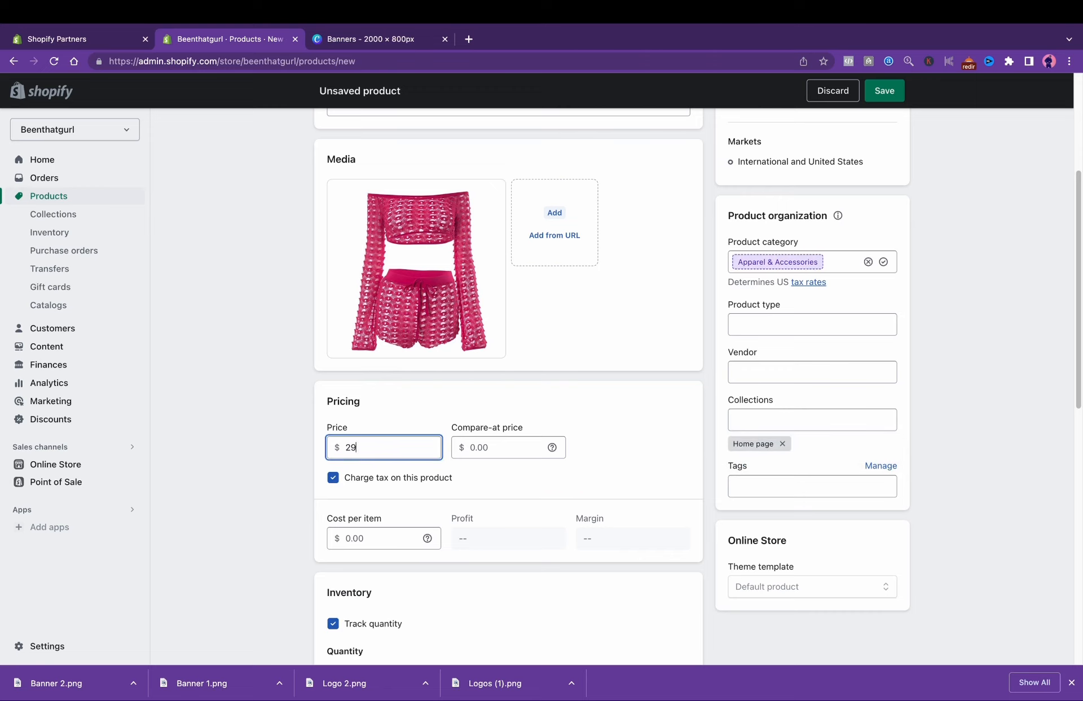
{"action": "type", "text": "29.99"}
{"action": "left_click", "coordinate": [885, 91]}
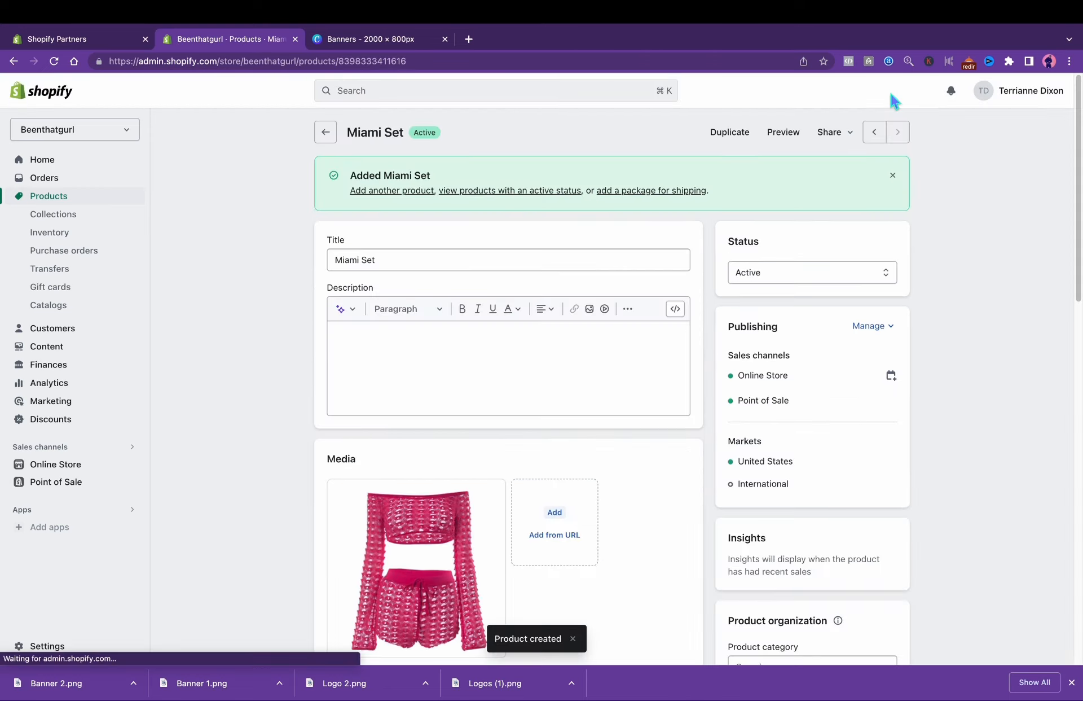
Step: Start another product titled "Sour Set" with the lime green top-and-skirt photo
{"action": "left_click", "coordinate": [384, 192]}
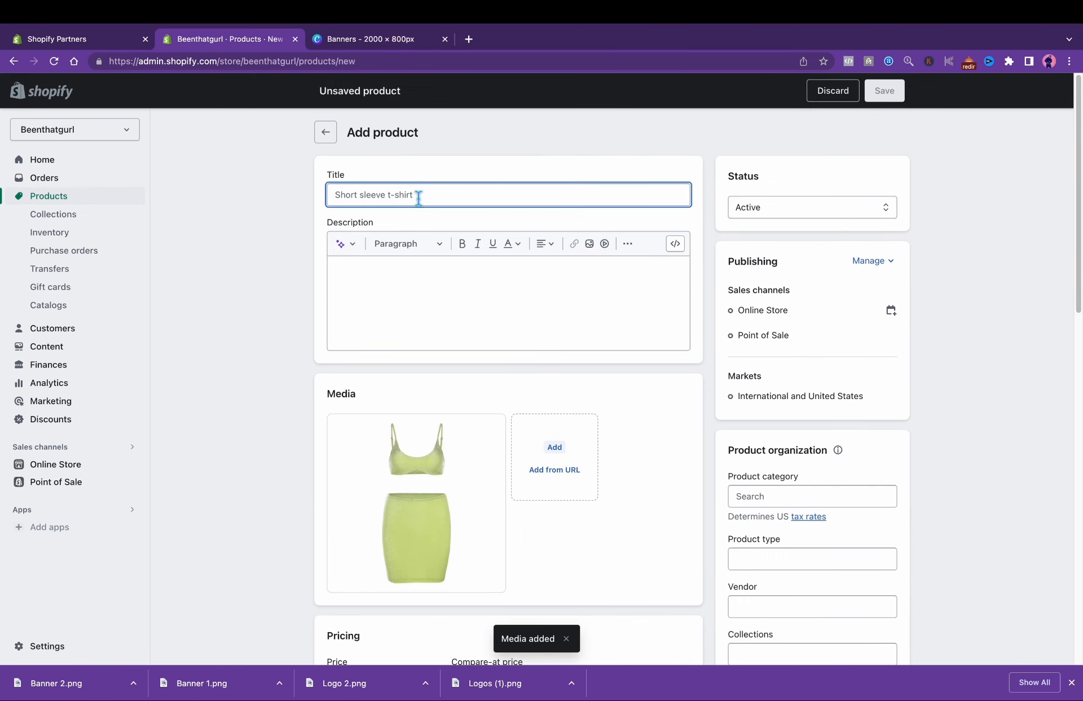
{"action": "type", "text": "Sp"}
{"action": "key", "text": "BackSpace"}
{"action": "key", "text": "BackSpace"}
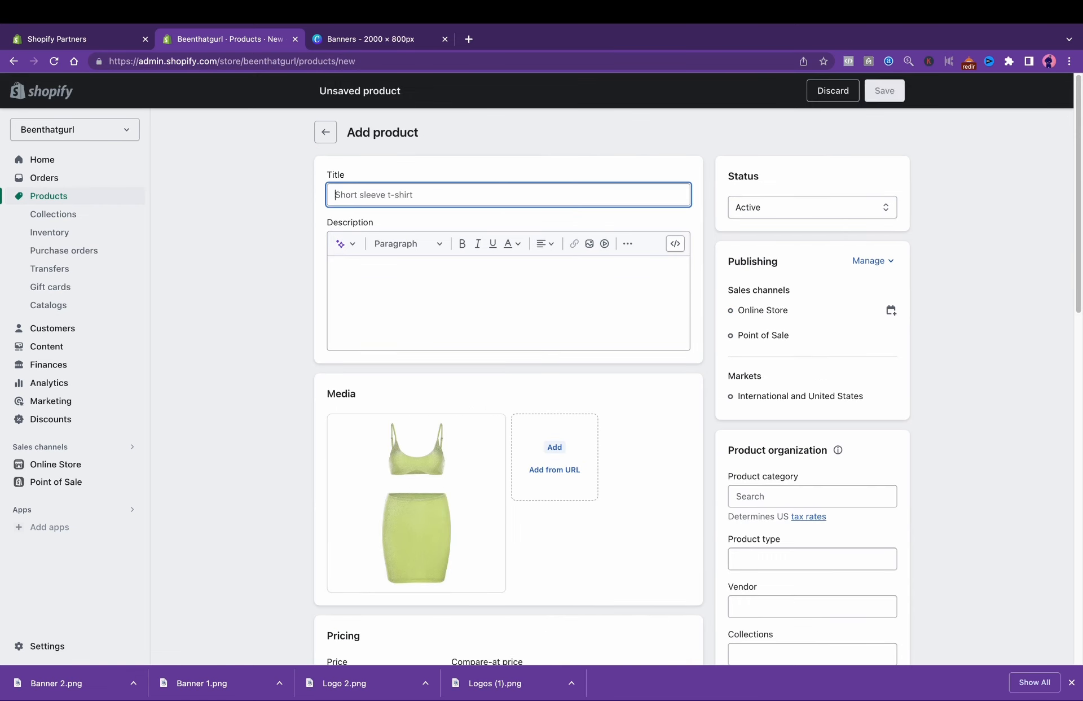
{"action": "type", "text": "Sour Set"}
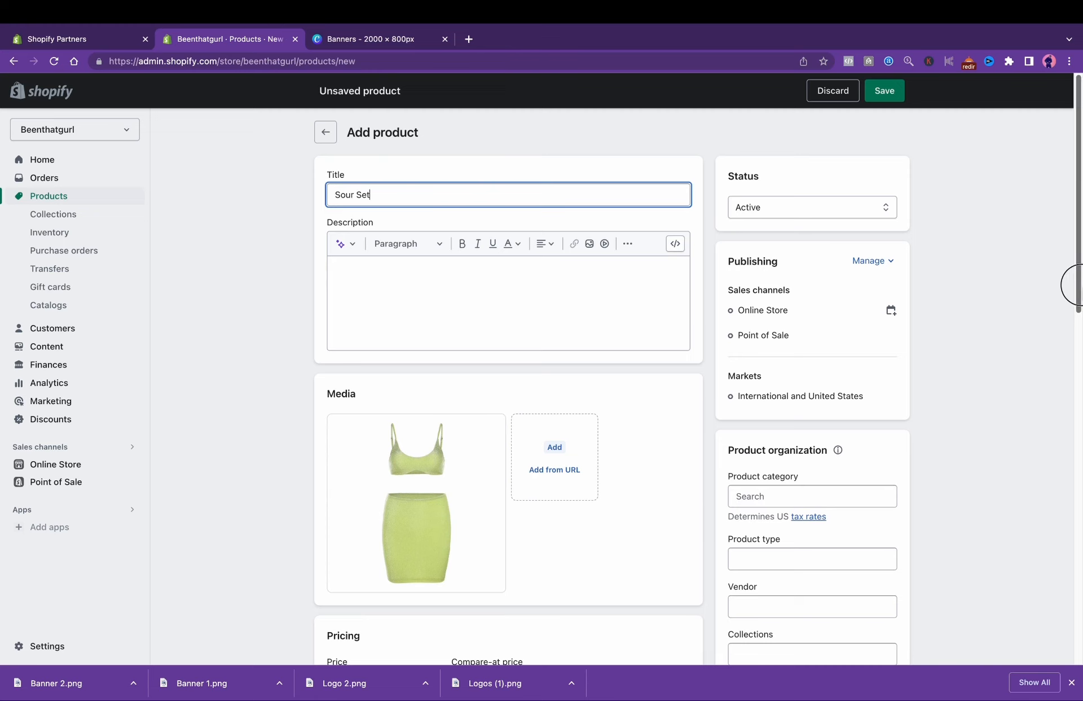
Step: Add the Sour Set to the Home page collection, set its price to $28, and save the product
{"action": "scroll", "coordinate": [773, 564], "scroll_direction": "down", "scroll_amount": 5}
{"action": "left_click", "coordinate": [778, 384]}
{"action": "left_click", "coordinate": [733, 410]}
{"action": "left_click", "coordinate": [365, 414]}
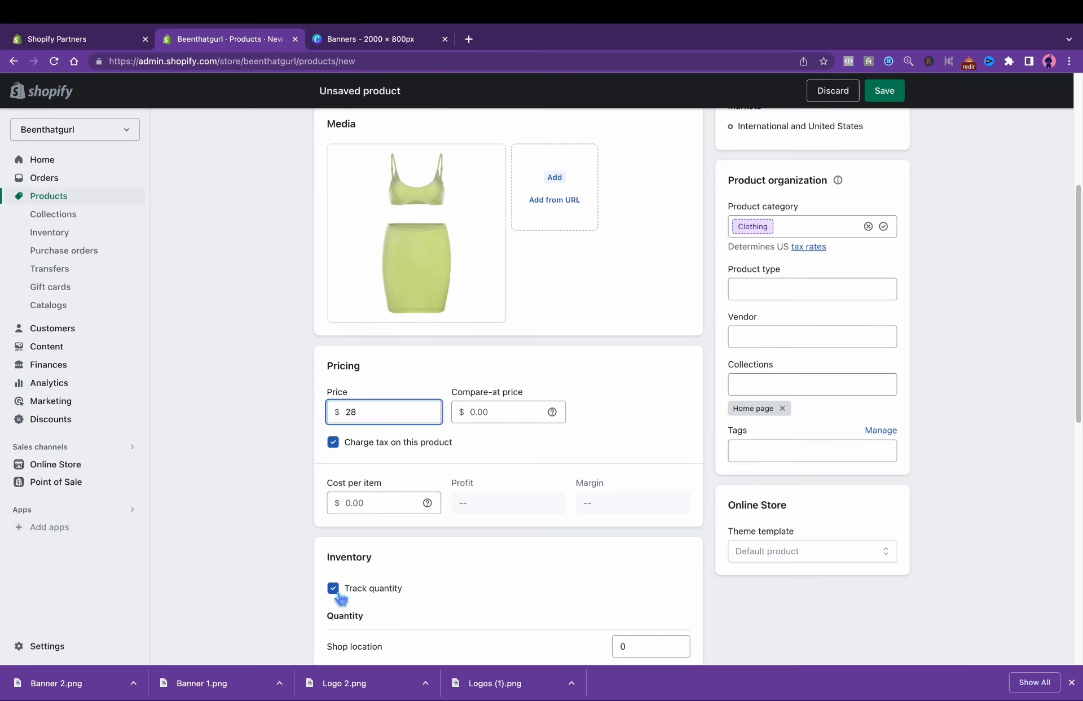
{"action": "left_click", "coordinate": [906, 112]}
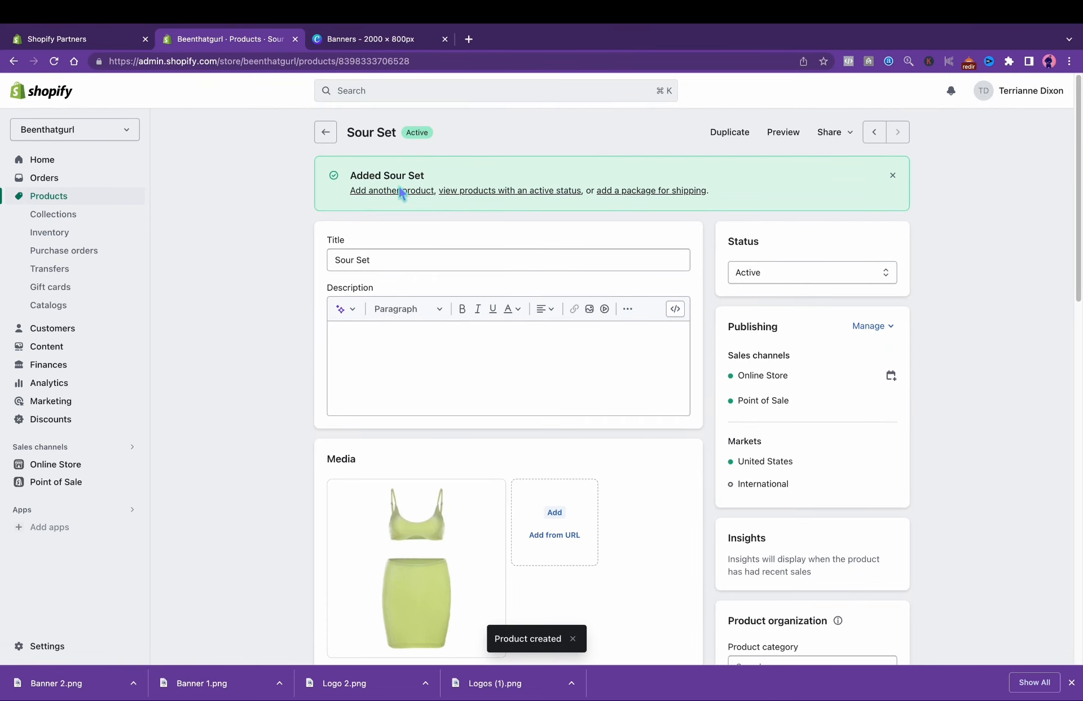
Step: Create the product "Play You Set" with the grey two-piece photo, in the Home page collection, priced at $35, and save it
{"action": "left_click", "coordinate": [402, 192]}
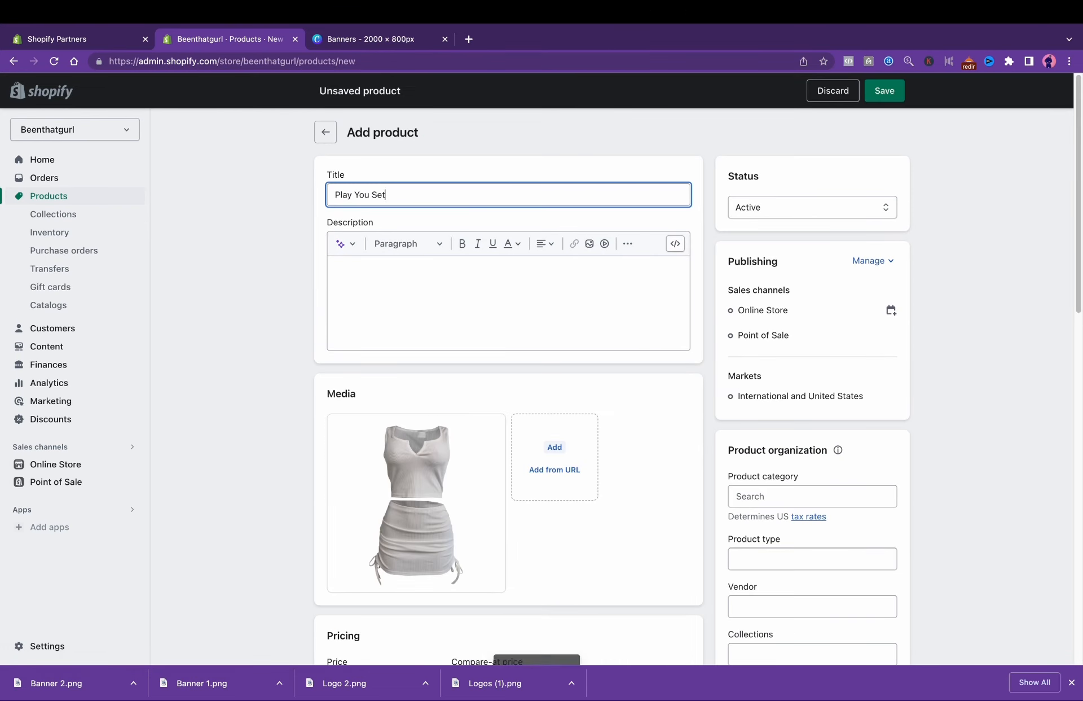
{"action": "scroll", "coordinate": [1072, 361], "scroll_direction": "down", "scroll_amount": 3}
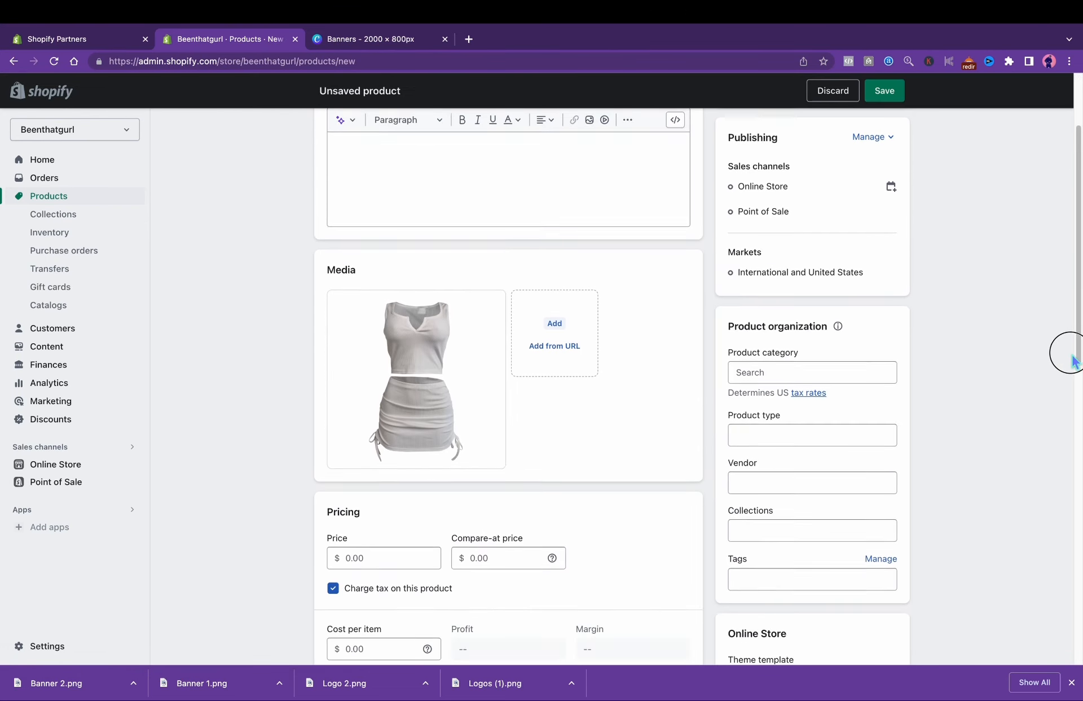
{"action": "scroll", "coordinate": [1072, 361], "scroll_direction": "down", "scroll_amount": 2}
{"action": "left_click", "coordinate": [776, 448]}
{"action": "left_click", "coordinate": [754, 479]}
{"action": "left_click", "coordinate": [352, 473]}
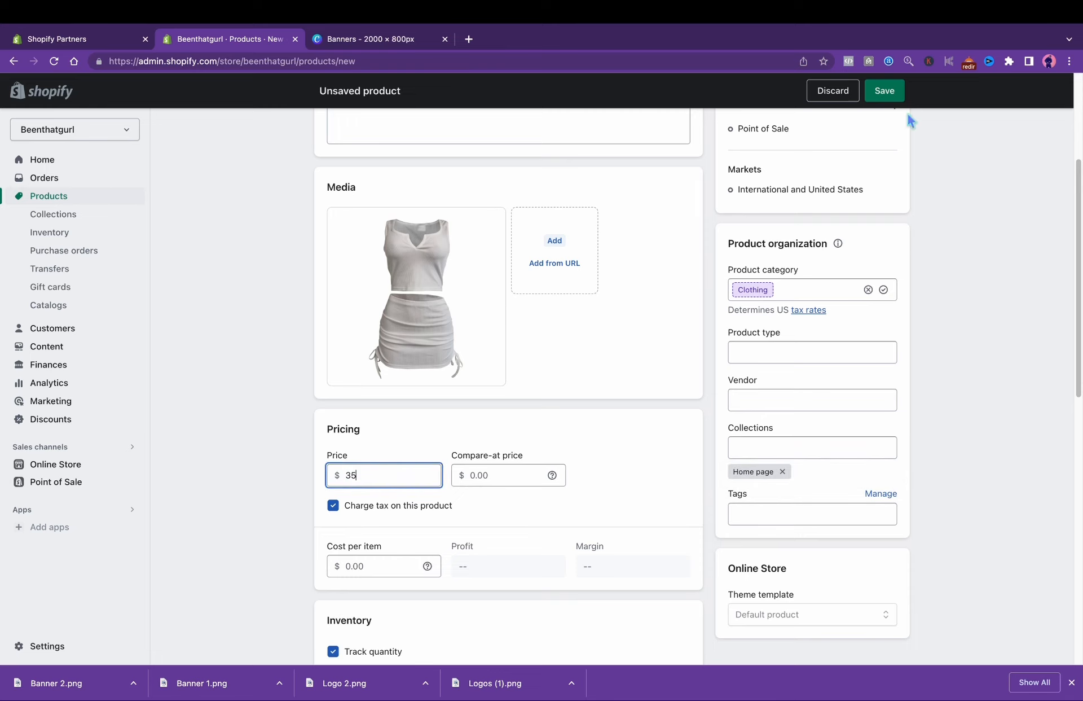
{"action": "left_click", "coordinate": [887, 95]}
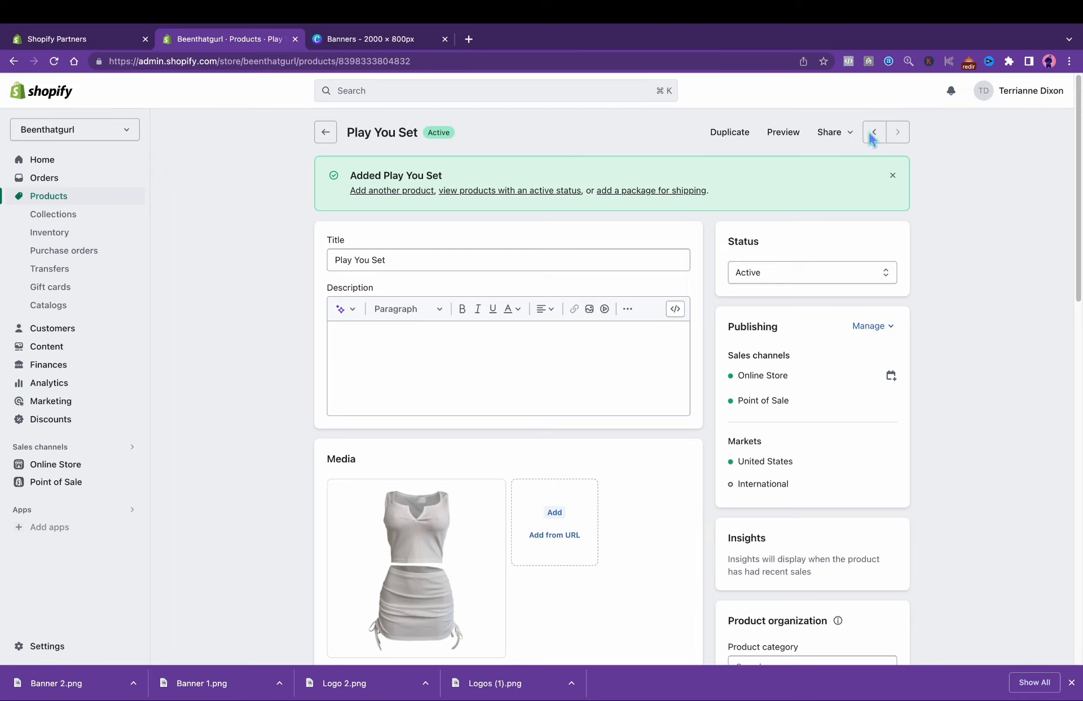
Step: View the live store from the Online Store themes page, close it, and open the Dawn theme for customization
{"action": "left_click", "coordinate": [59, 466]}
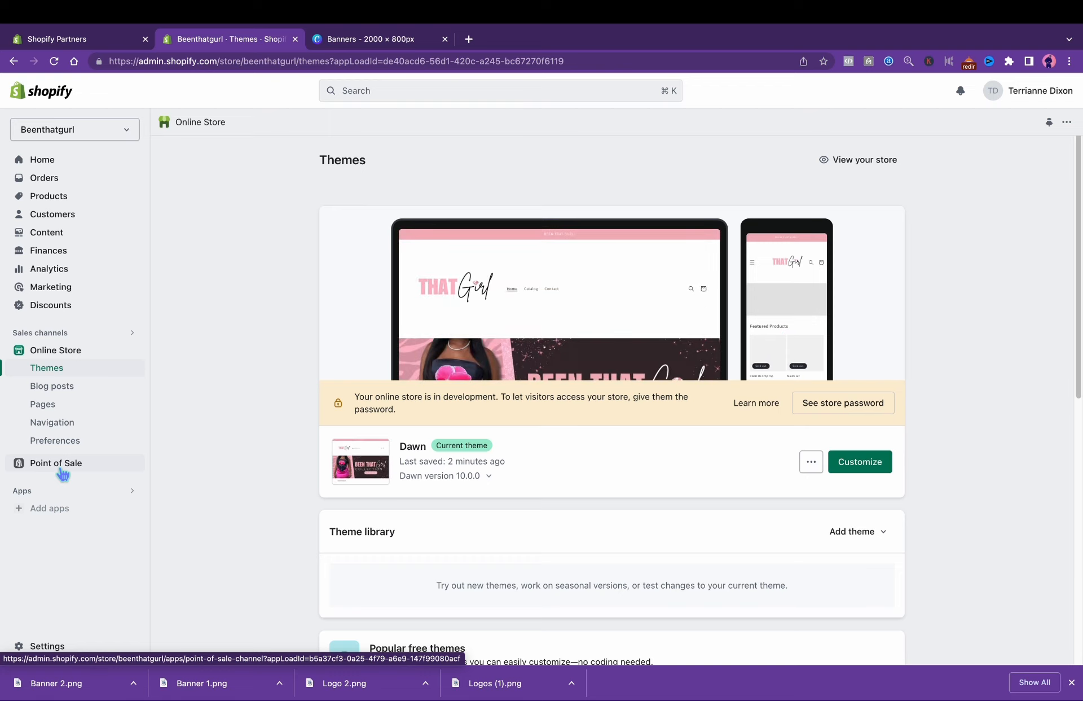
{"action": "left_click", "coordinate": [861, 161]}
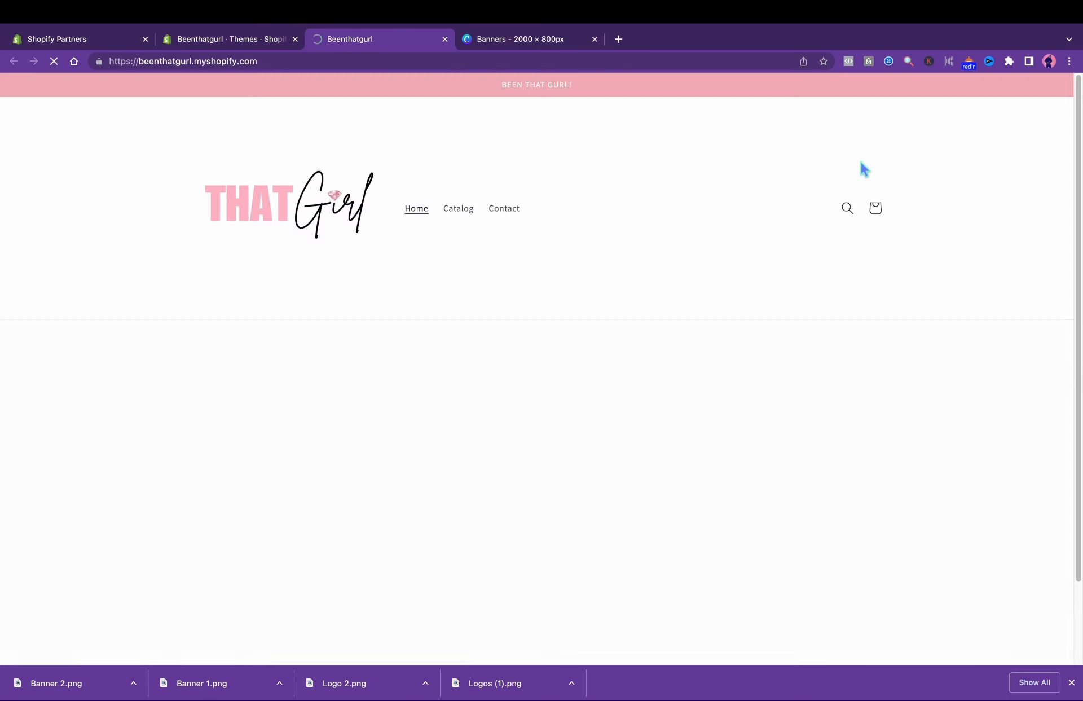
{"action": "left_click_drag", "start_coordinate": [1077, 141], "coordinate": [987, 6]}
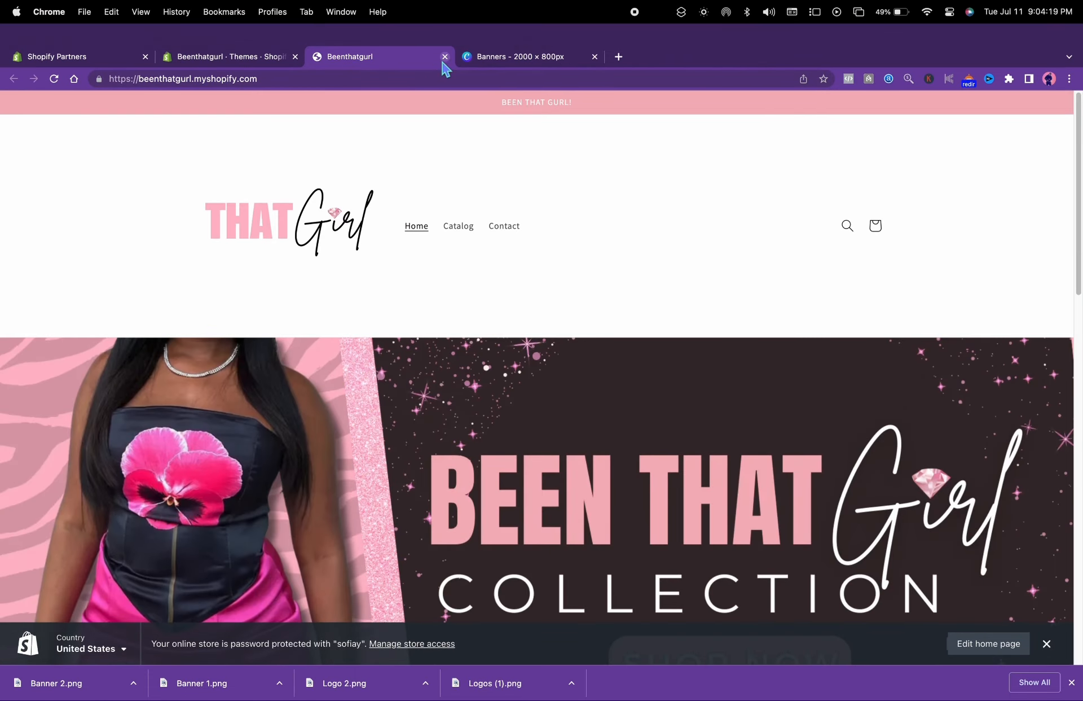
{"action": "left_click", "coordinate": [445, 57]}
{"action": "left_click", "coordinate": [872, 460]}
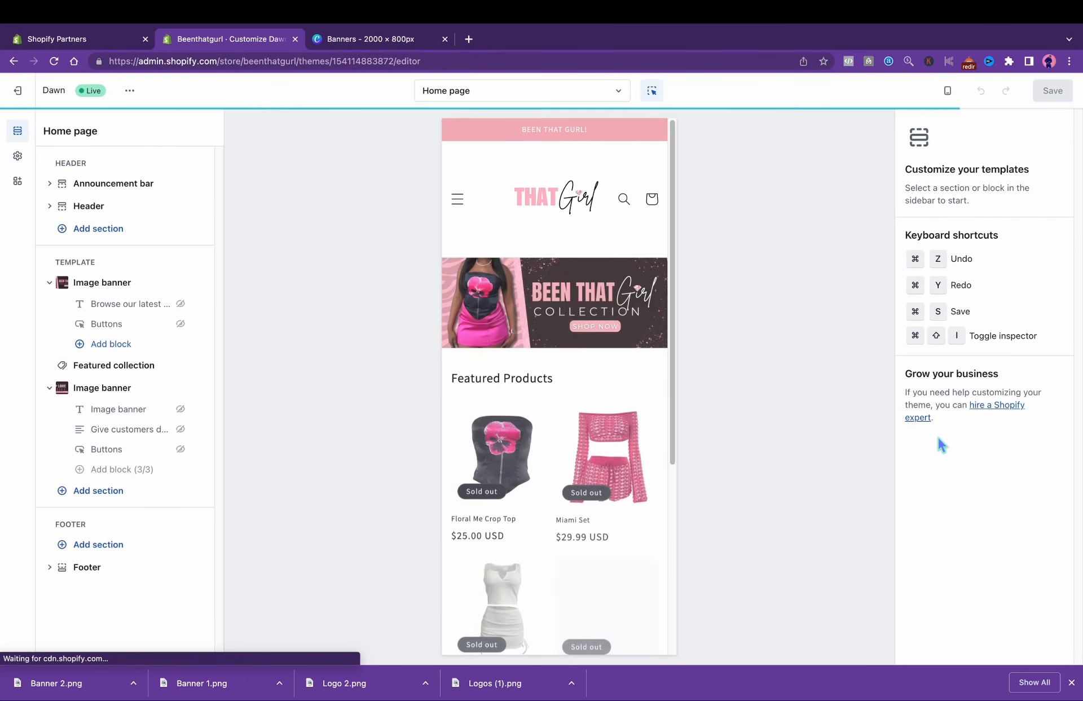